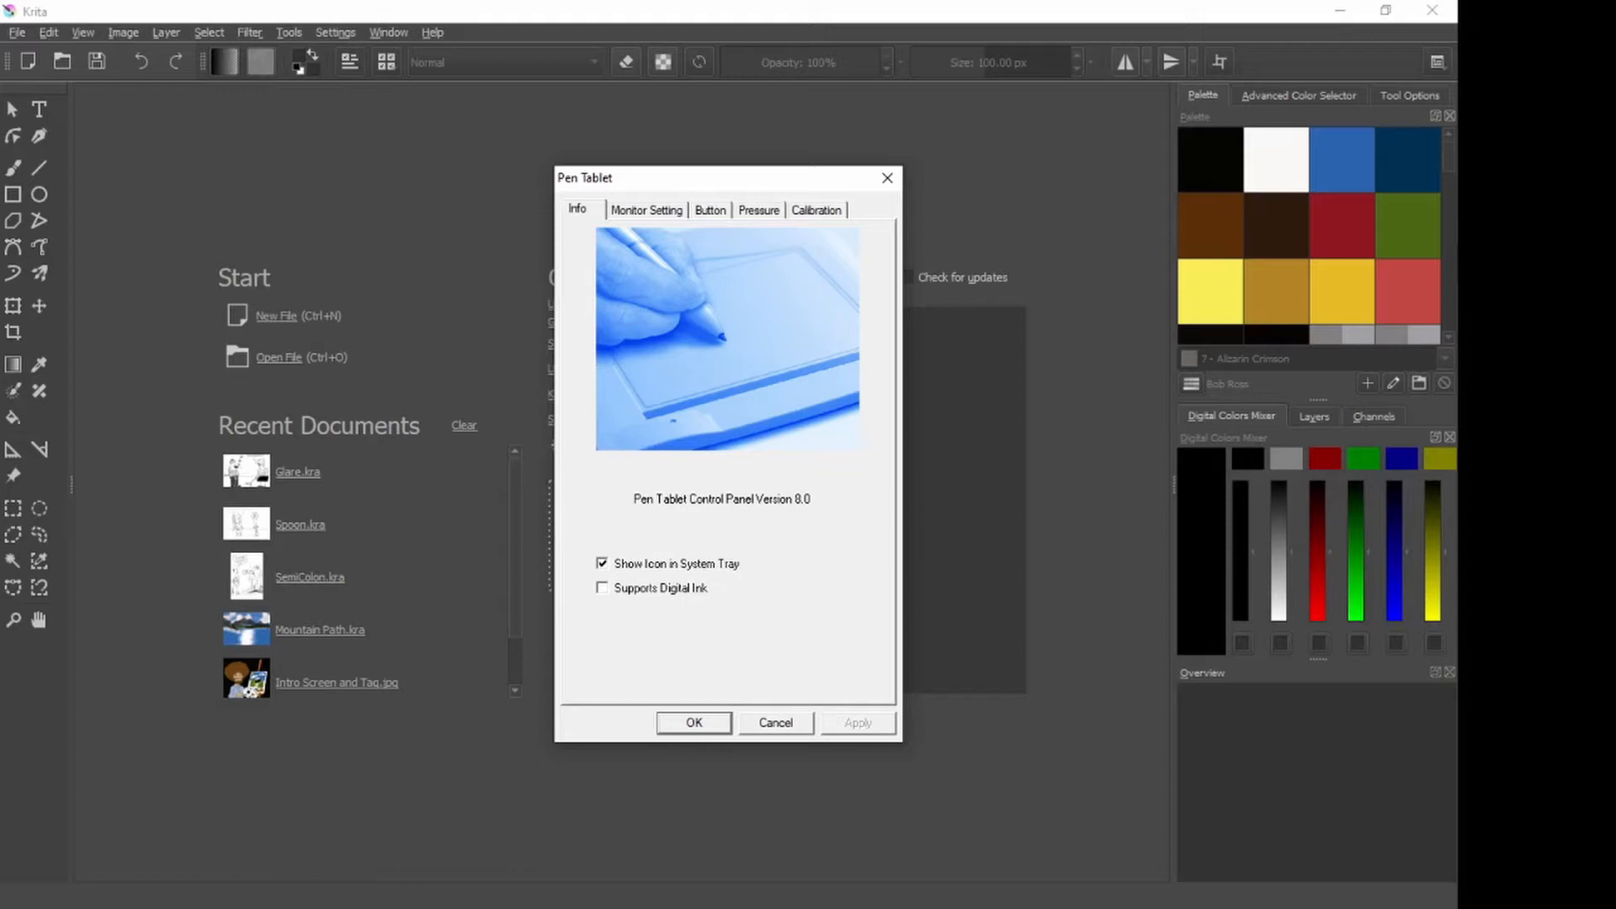
Step: Restore down and minimize the Krita window to reach the Pen Tablet control panel on the desktop
key("Escape")
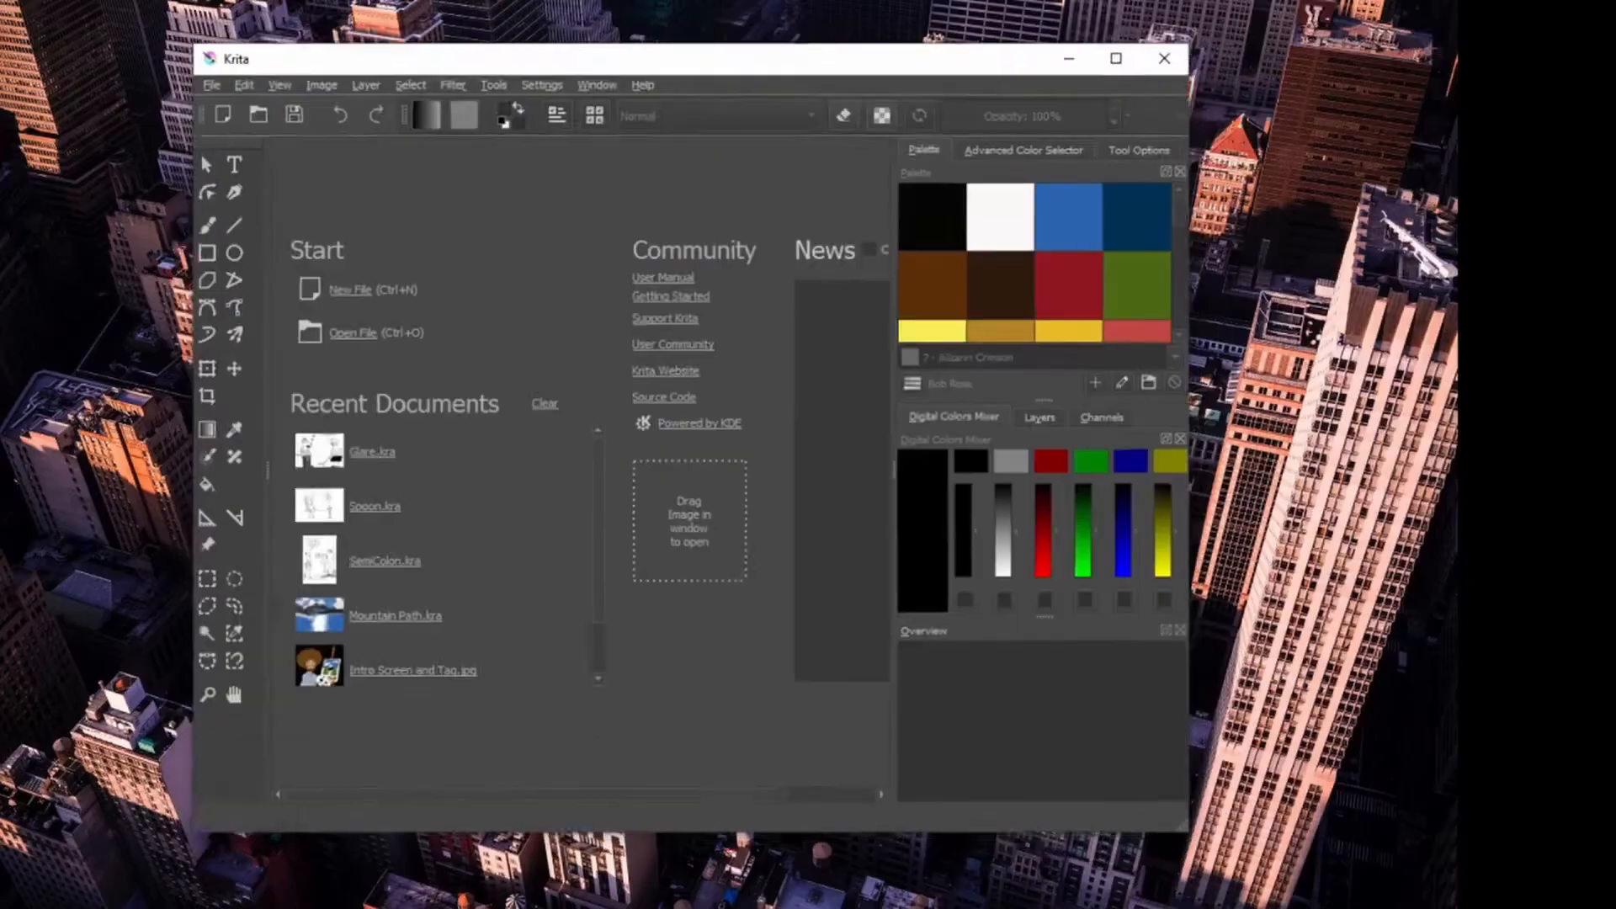
left_click(1386, 10)
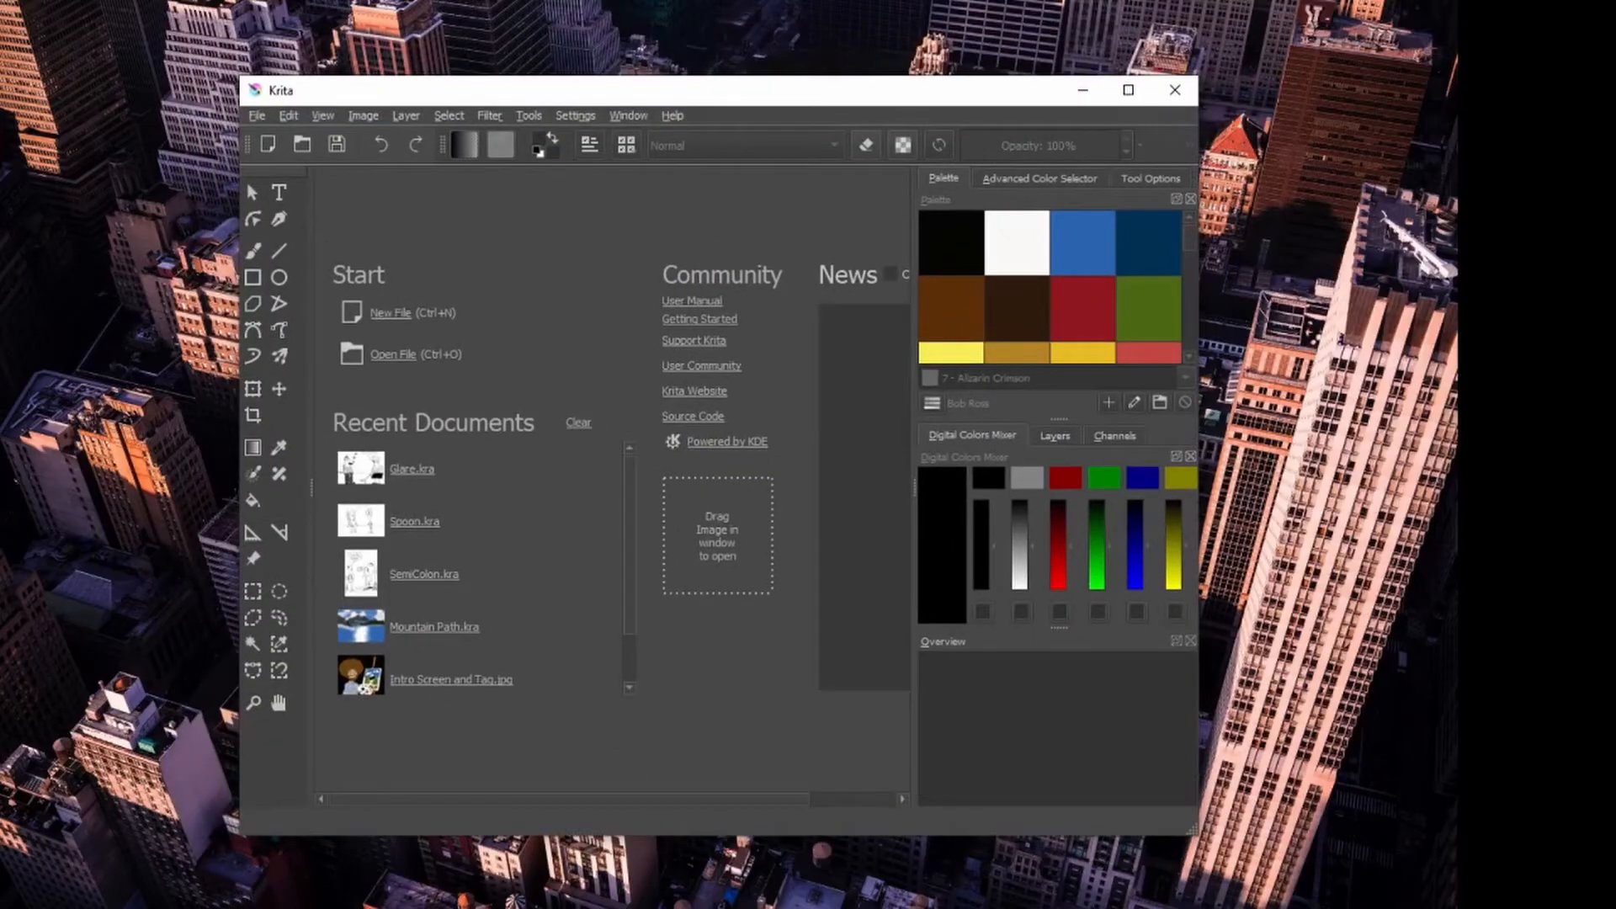
left_click(1082, 90)
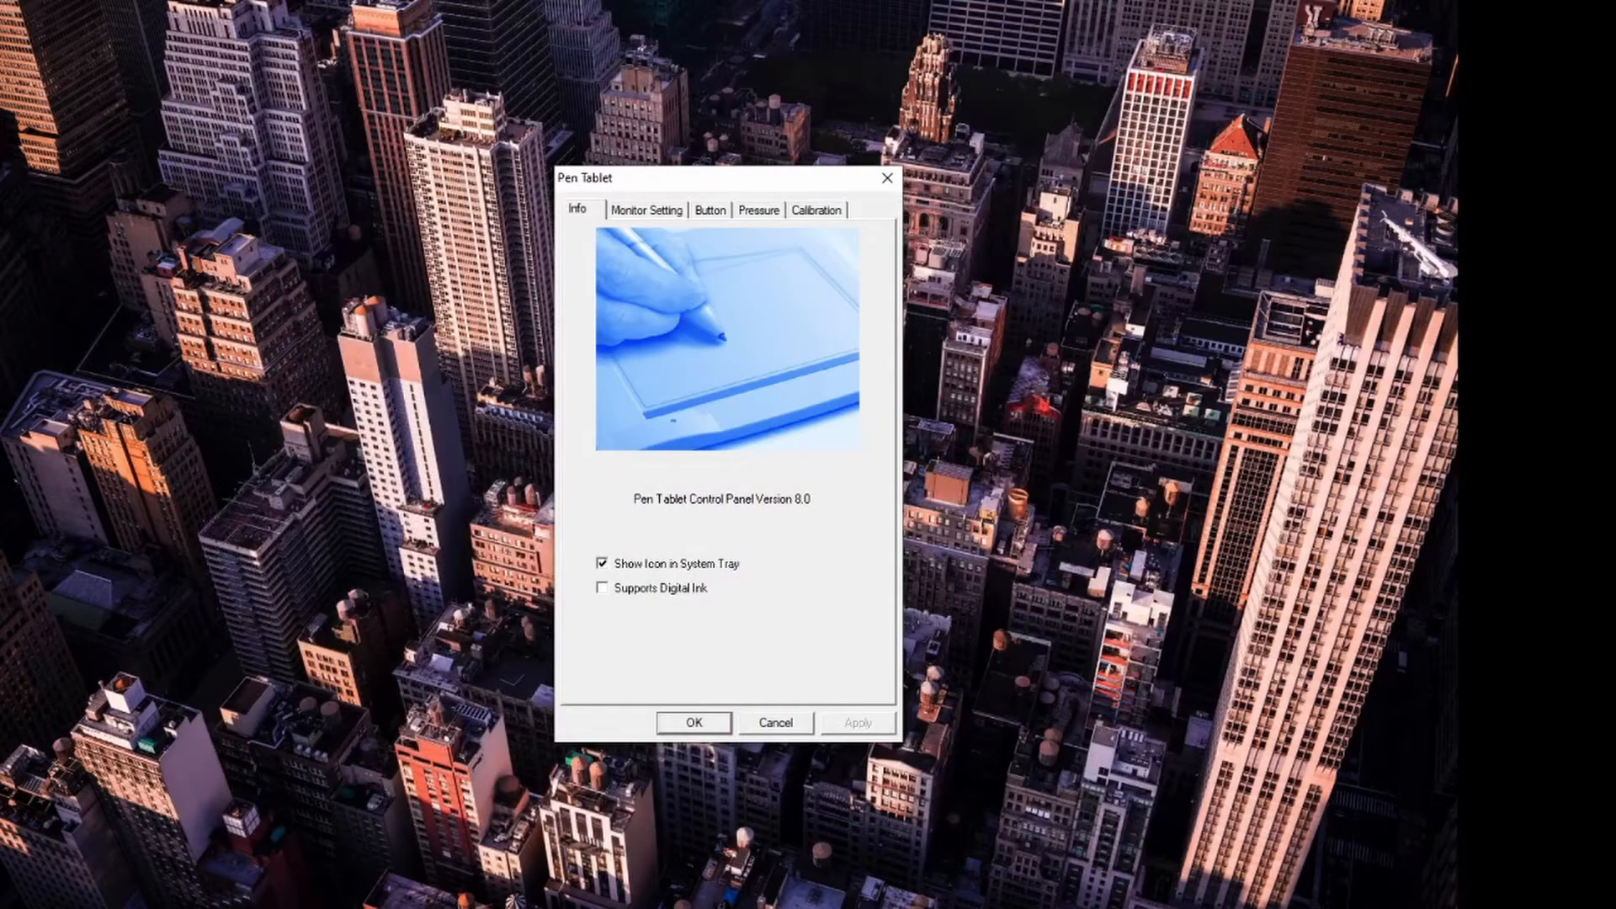
Step: Run the 9-Point Calibration of the pen tablet through all nine red points and accept the calibration settings
left_click(817, 210)
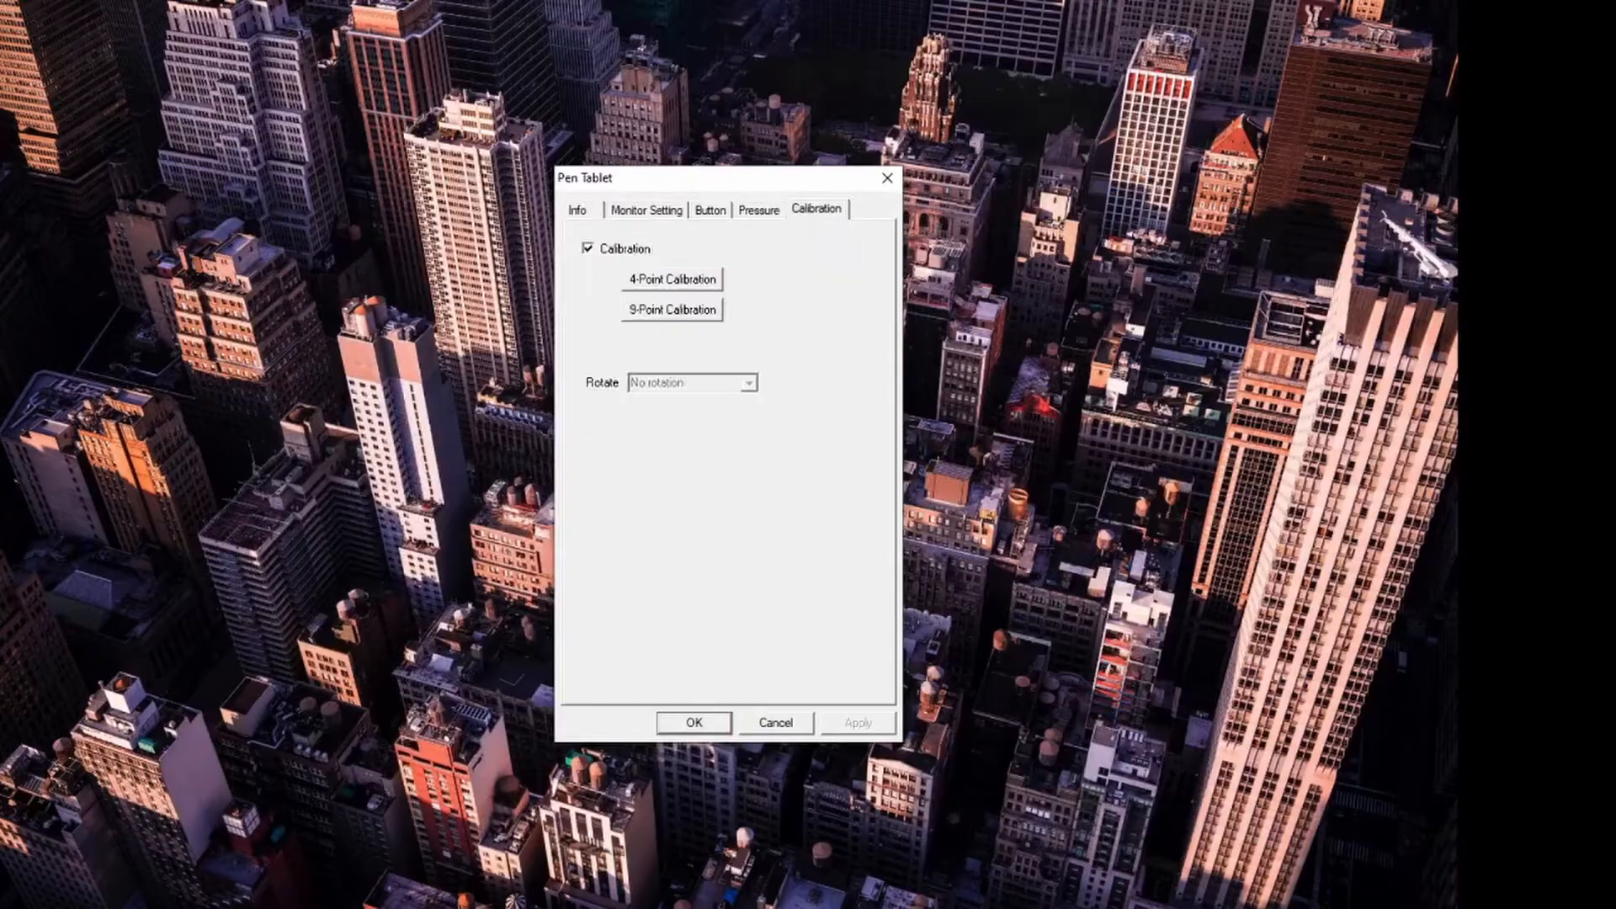
left_click(673, 309)
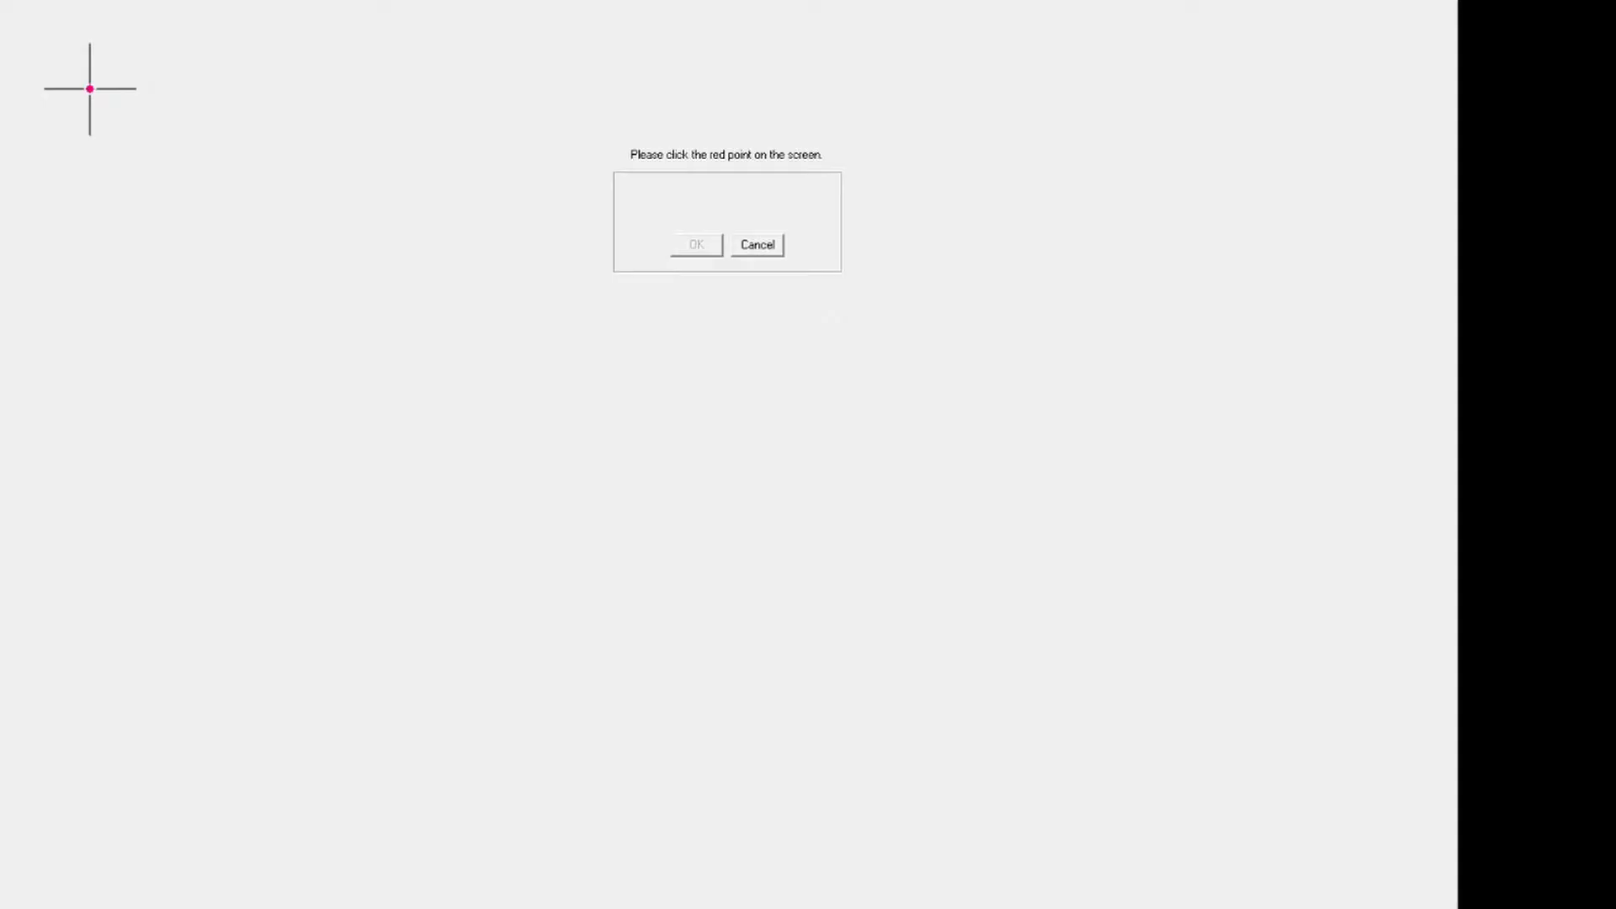
left_click(90, 89)
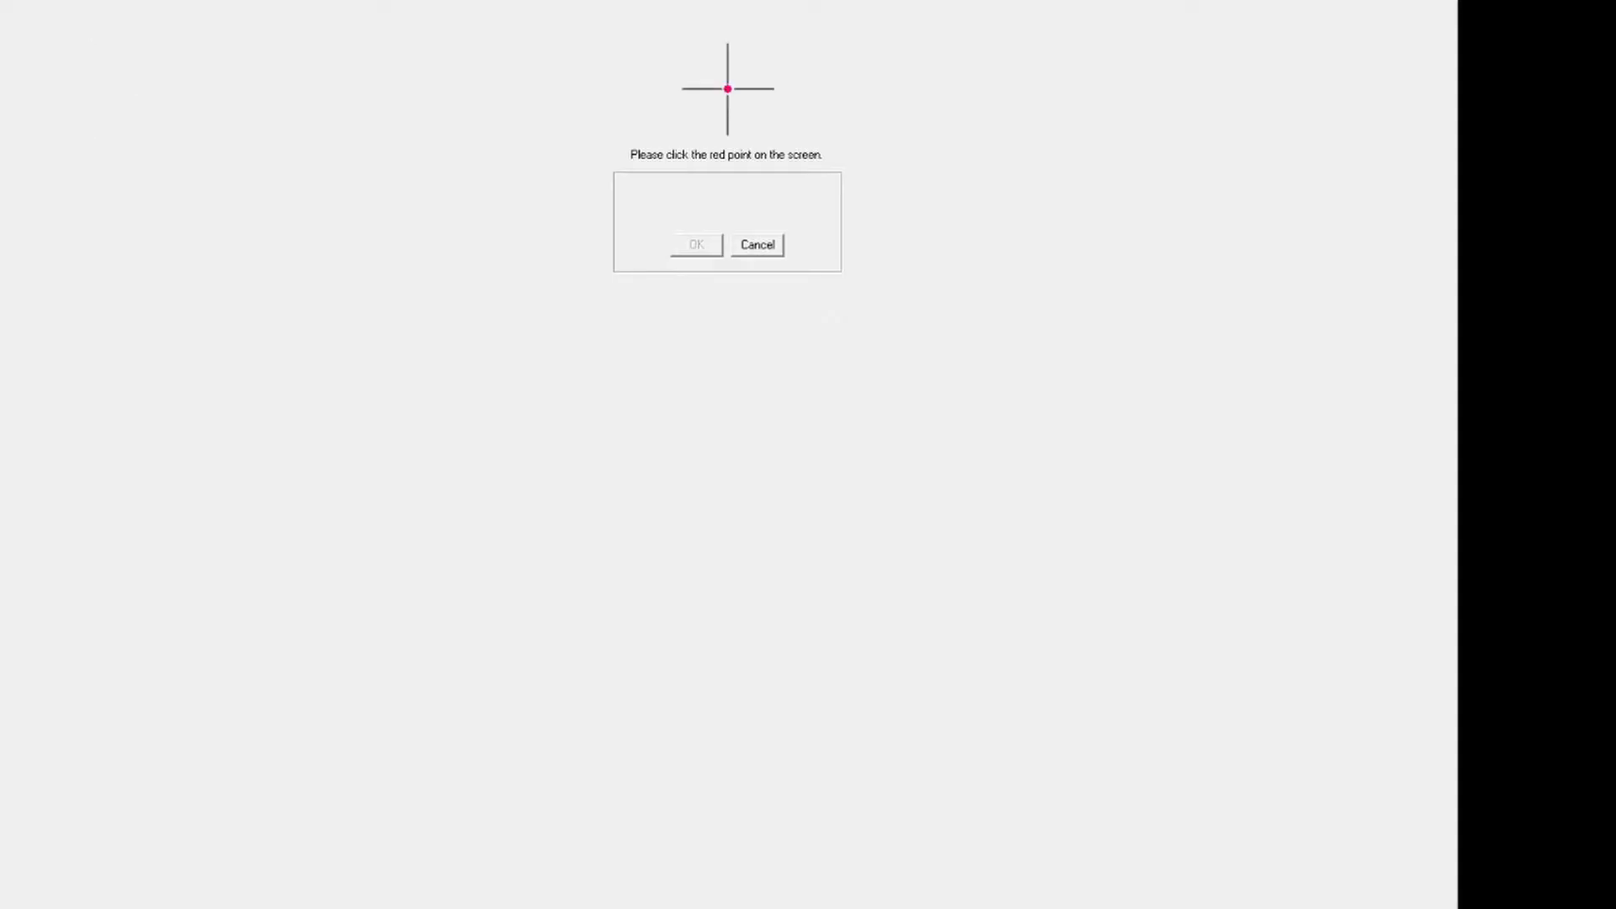
left_click(727, 88)
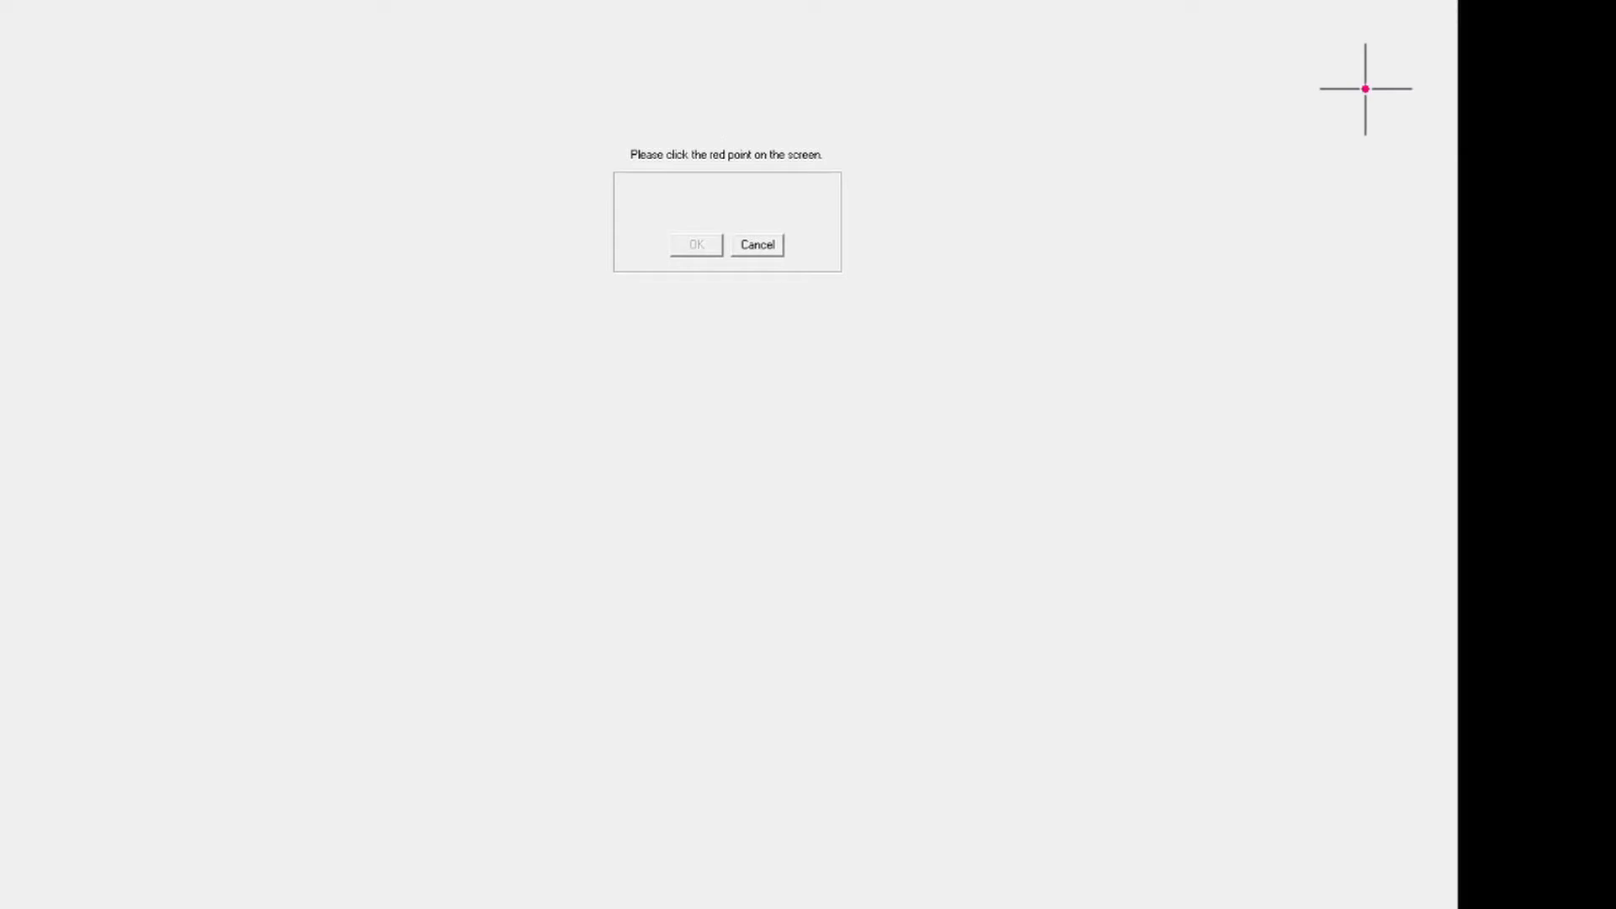
left_click(1366, 89)
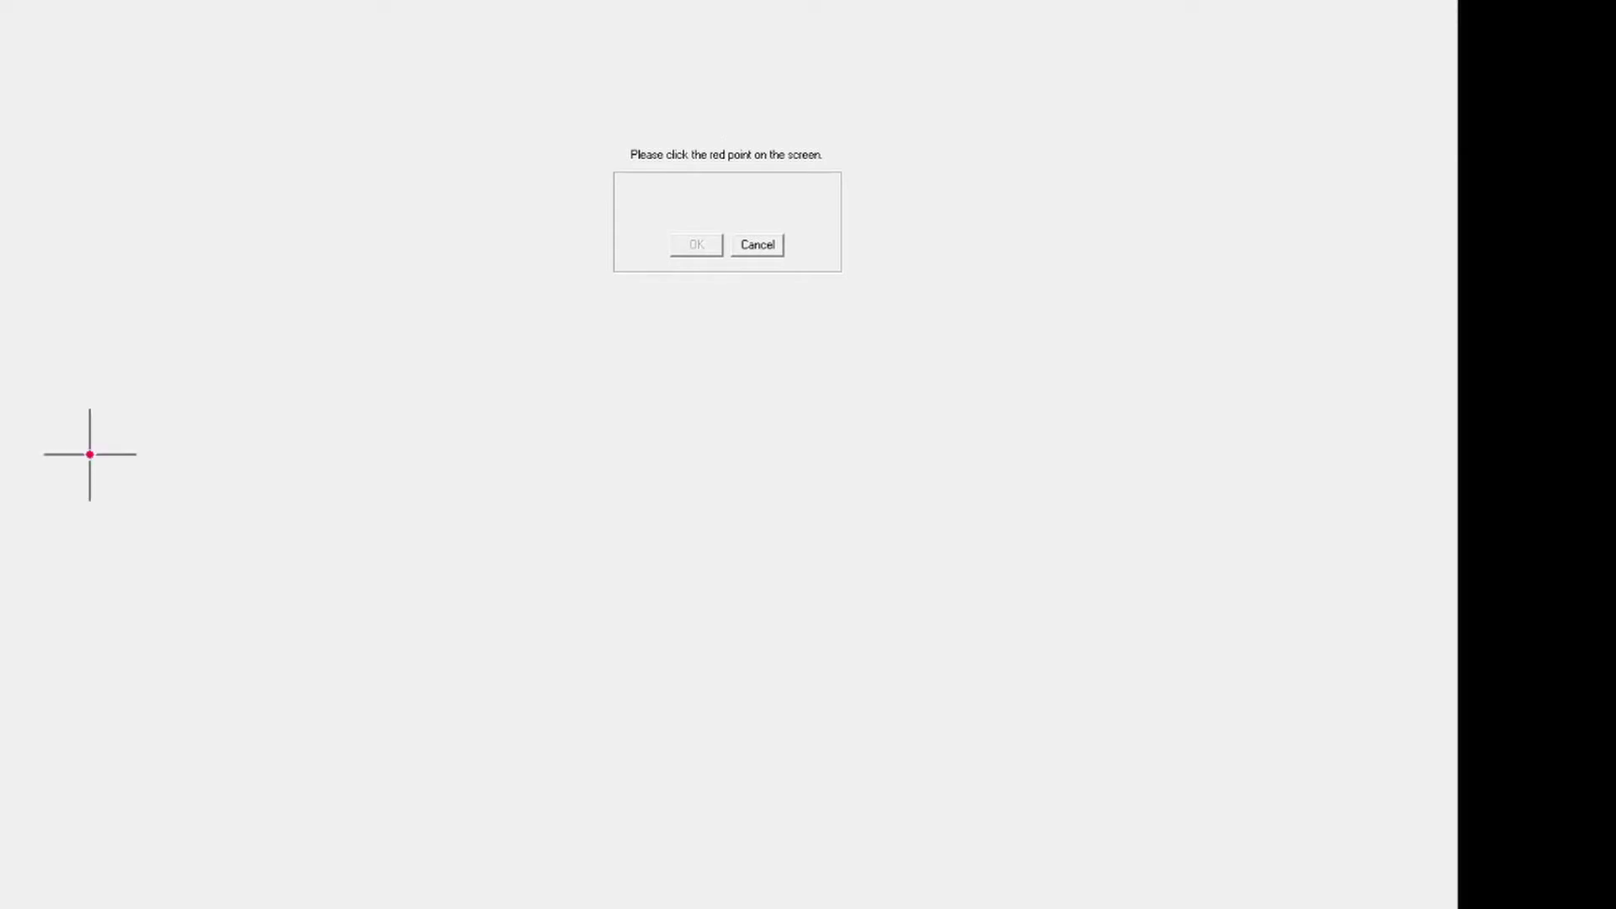
left_click(90, 455)
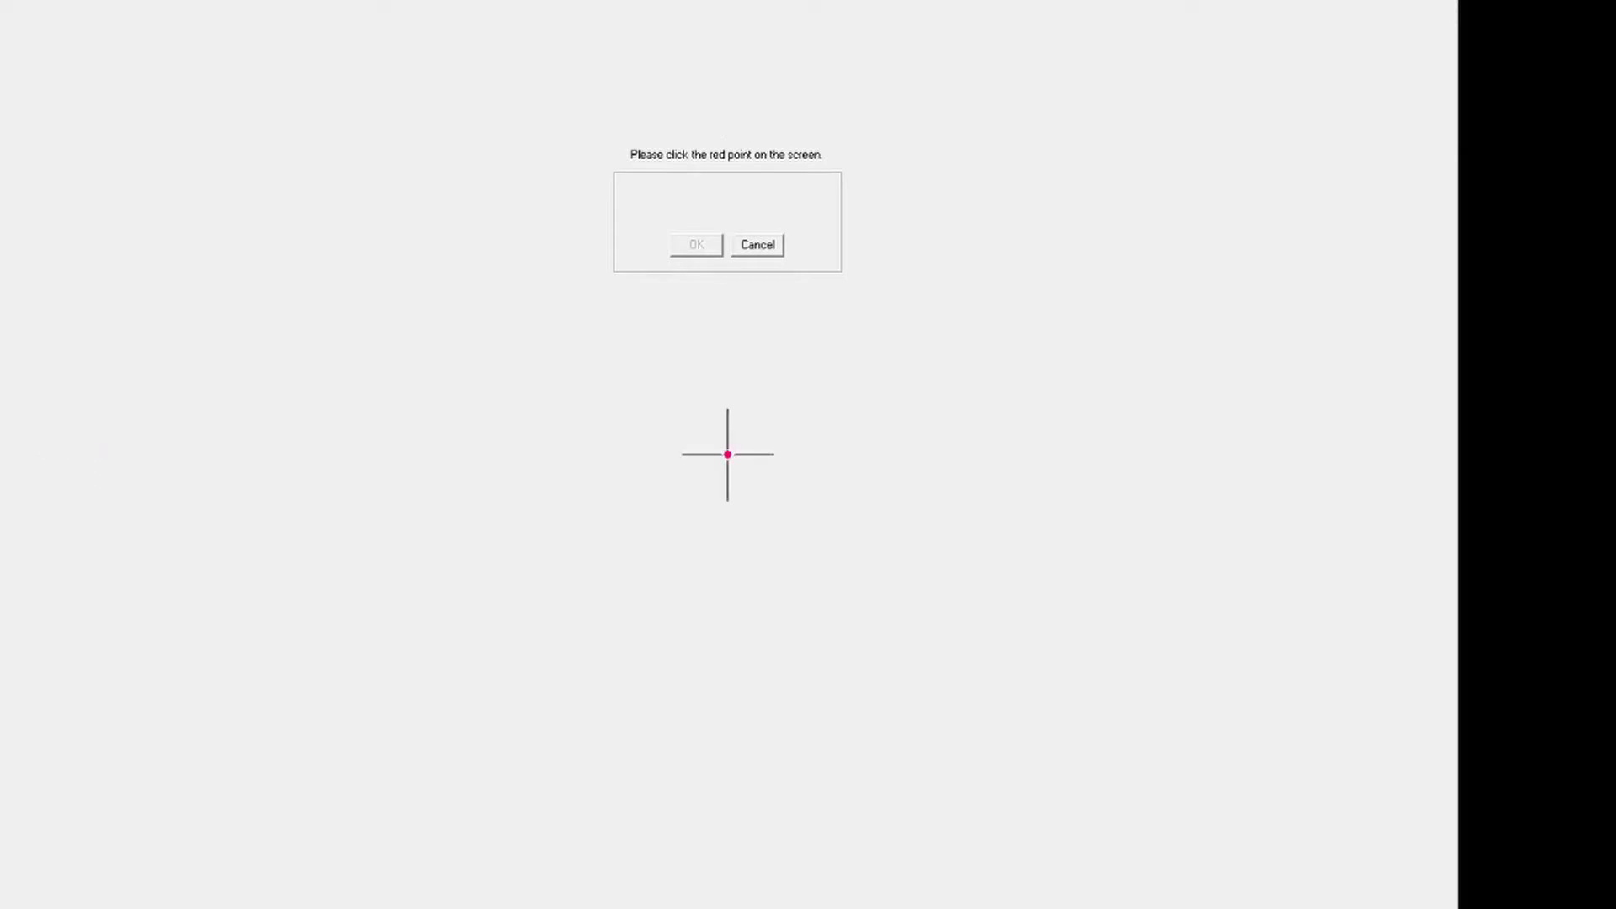
left_click(727, 454)
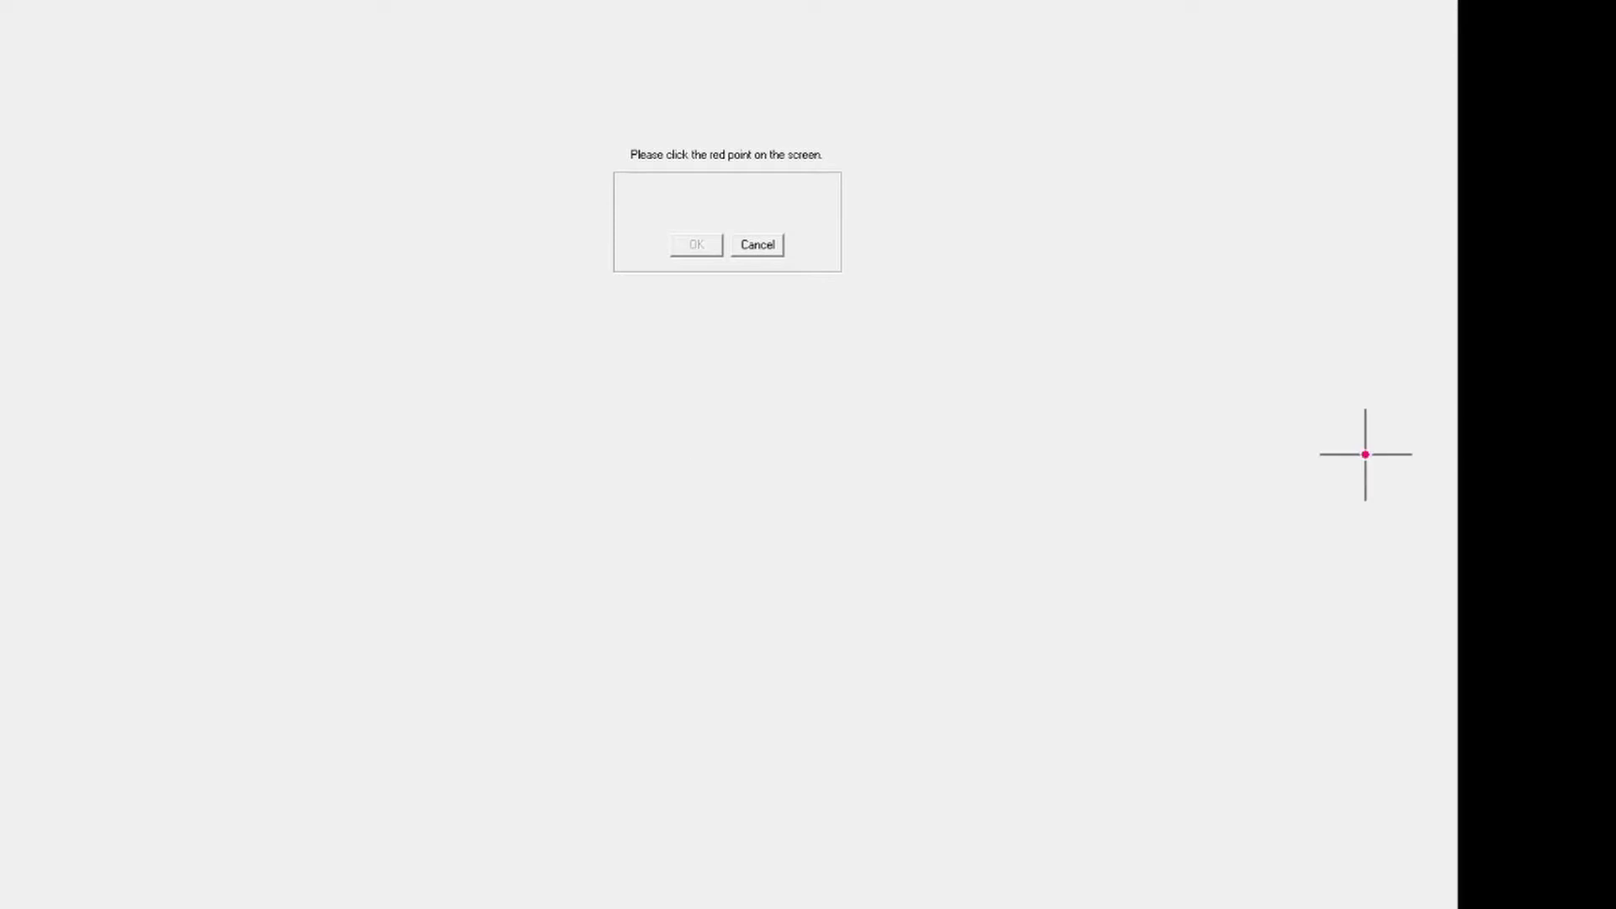
left_click(1365, 455)
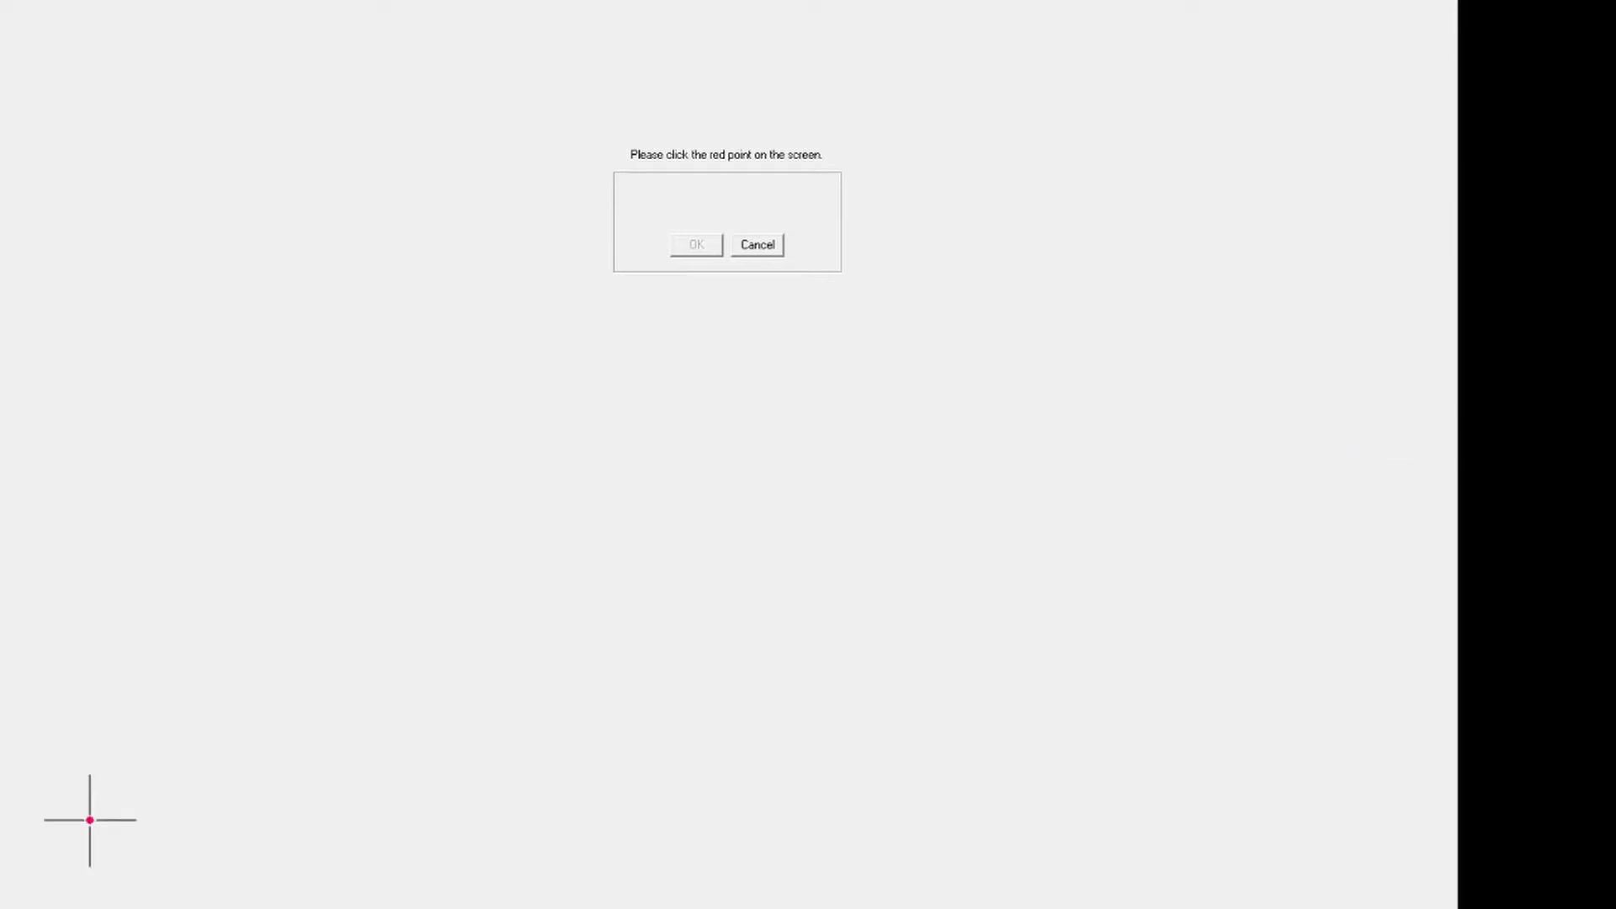
left_click(90, 819)
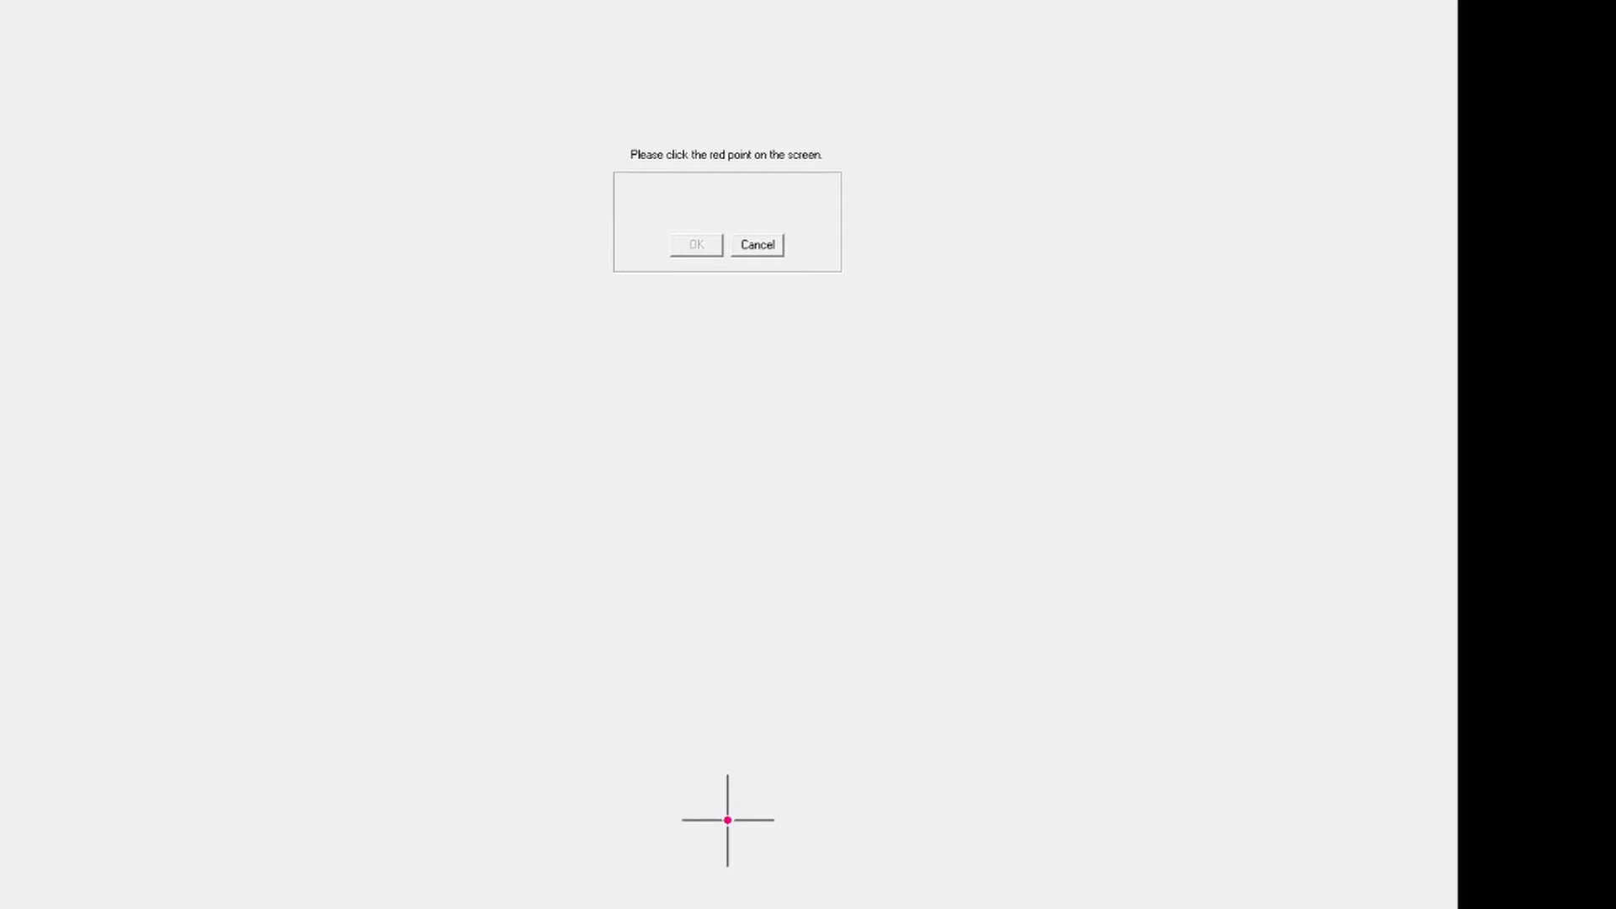
left_click(727, 819)
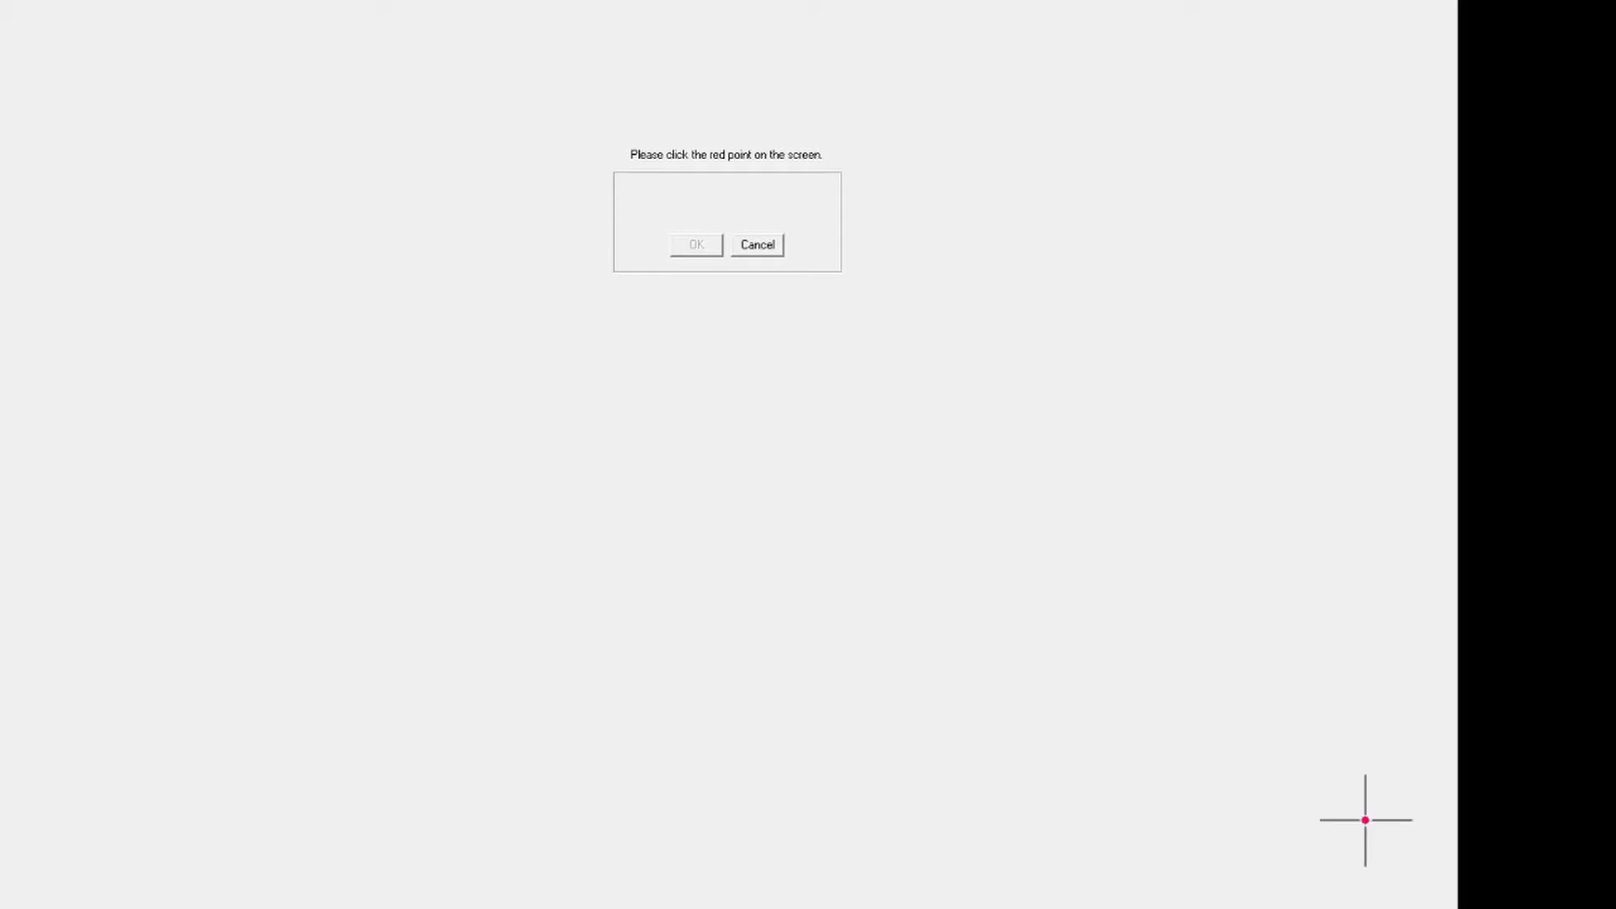
left_click(1365, 819)
left_click(697, 245)
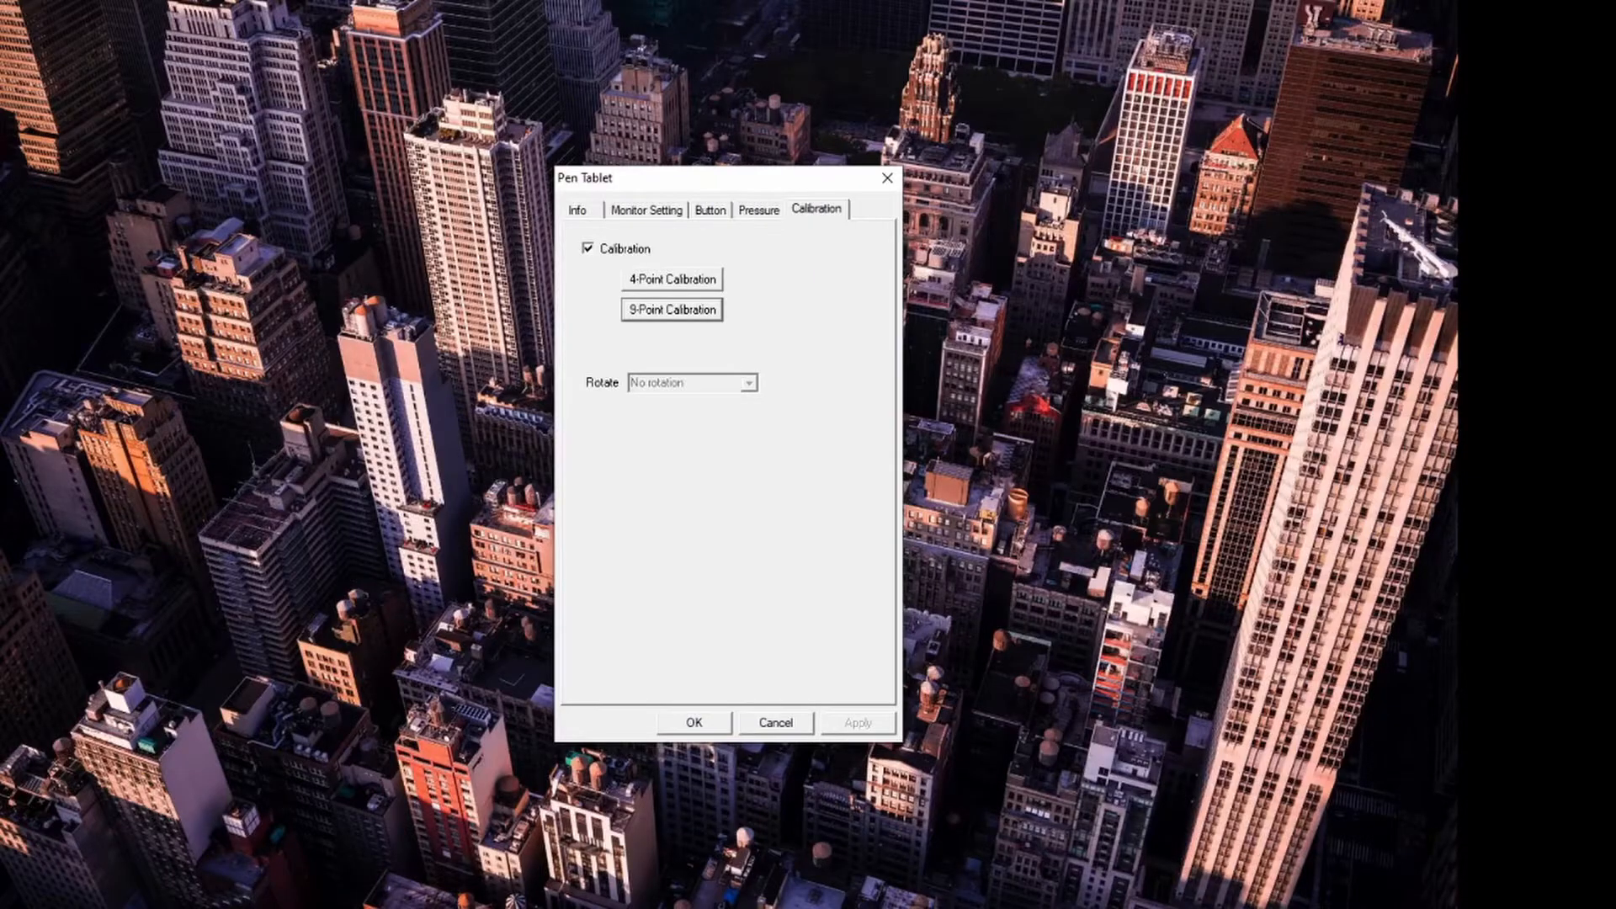
left_click(694, 723)
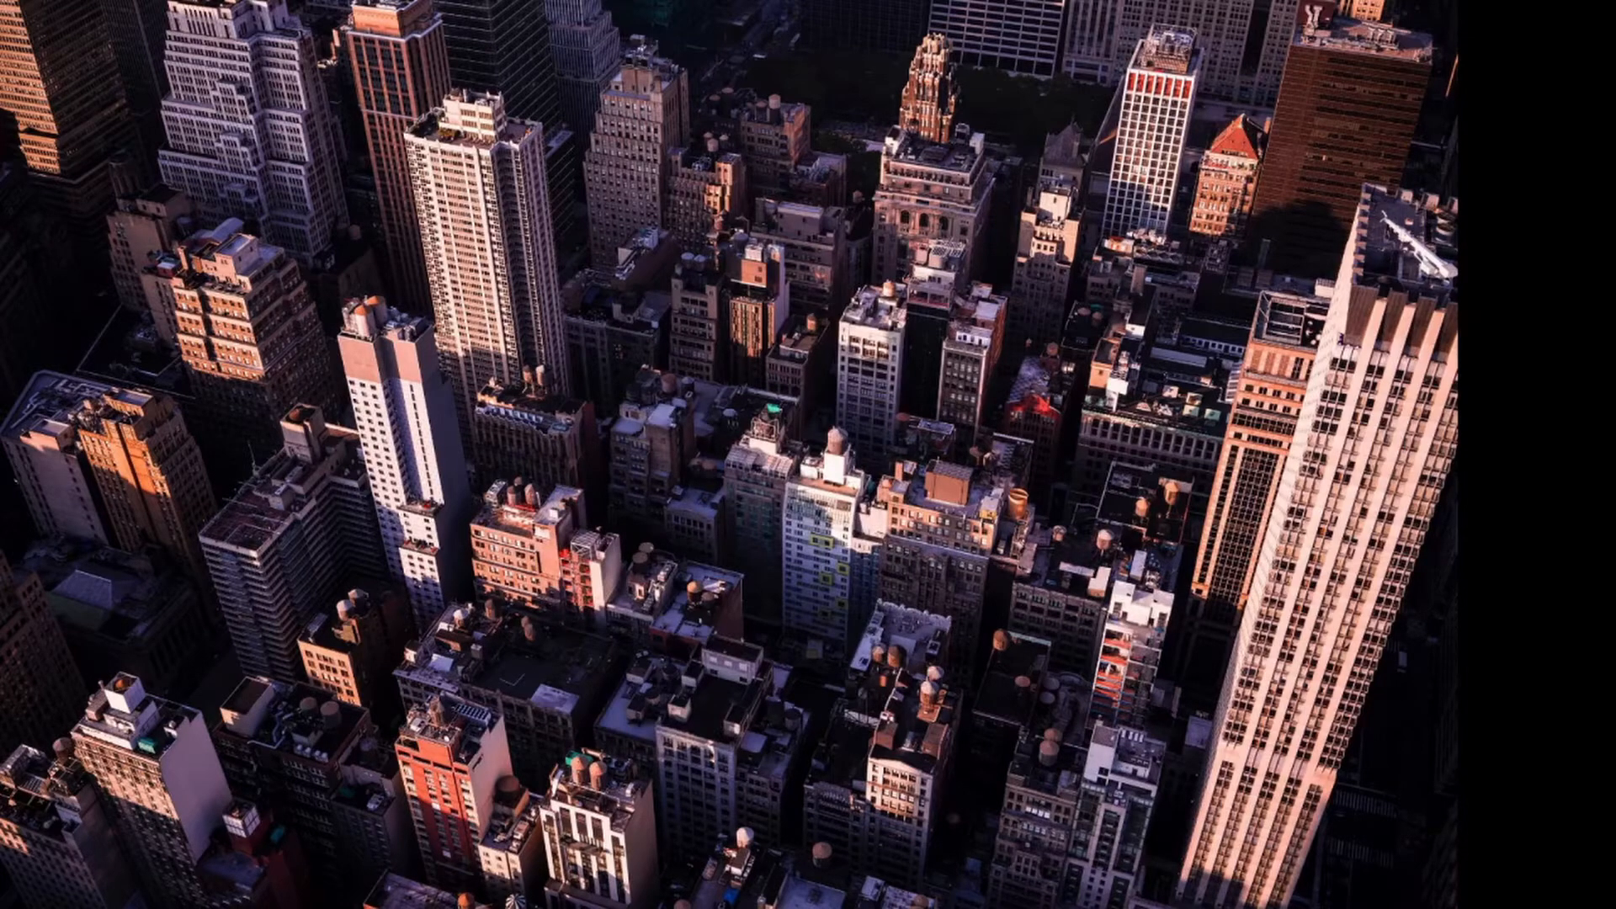
Step: Switch back to Krita and maximize its window
mouse_move(428, 900)
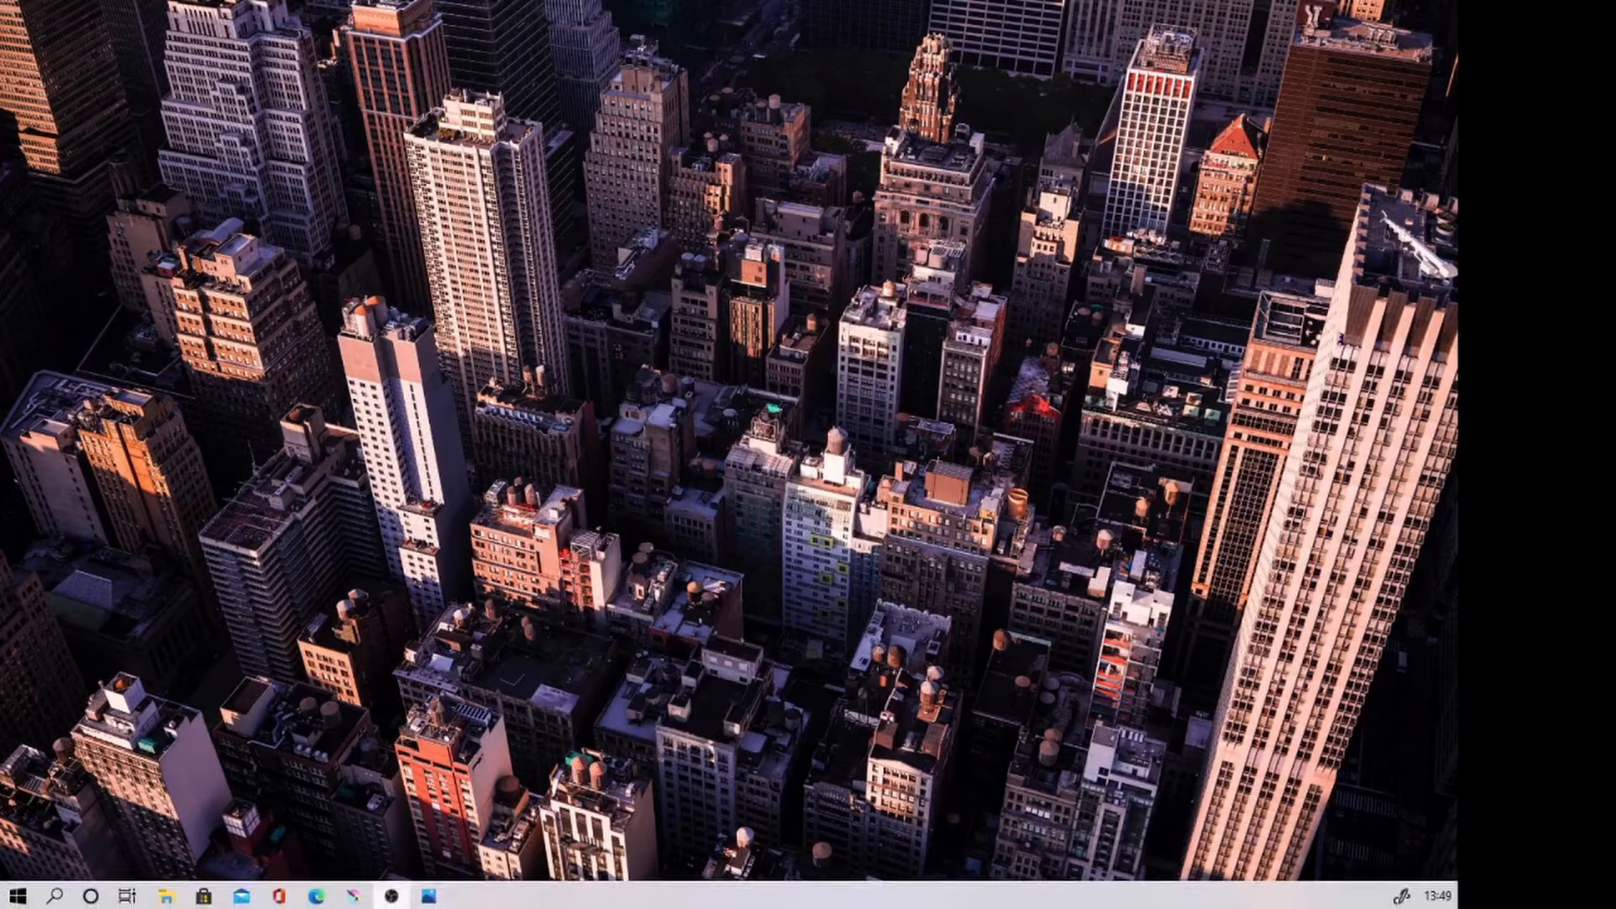
left_click(354, 896)
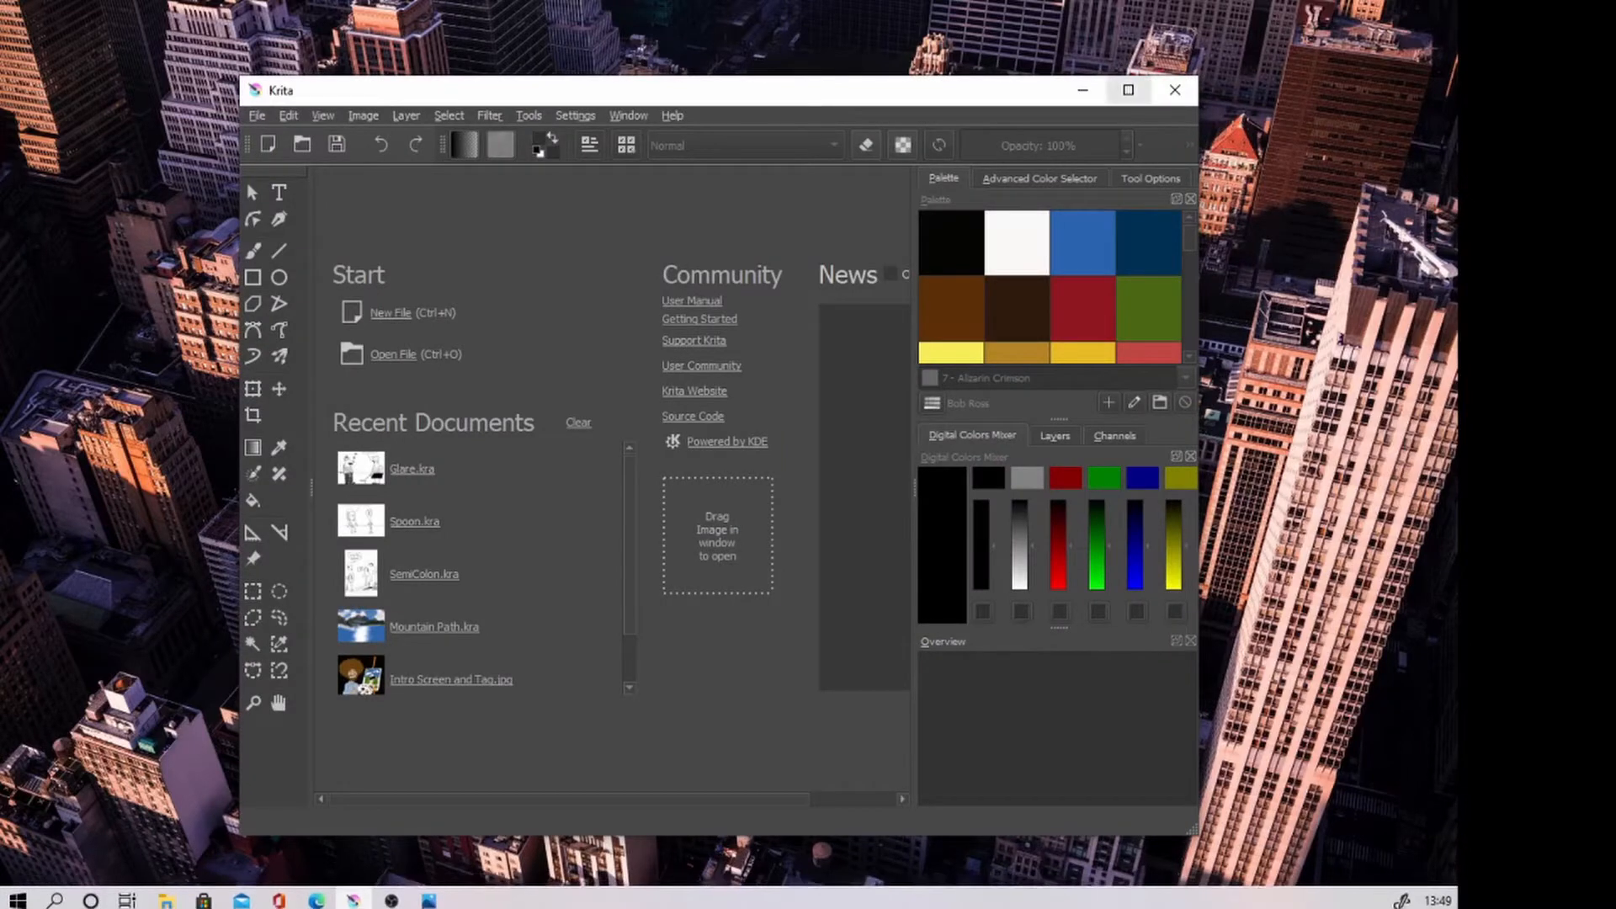
left_click(1129, 90)
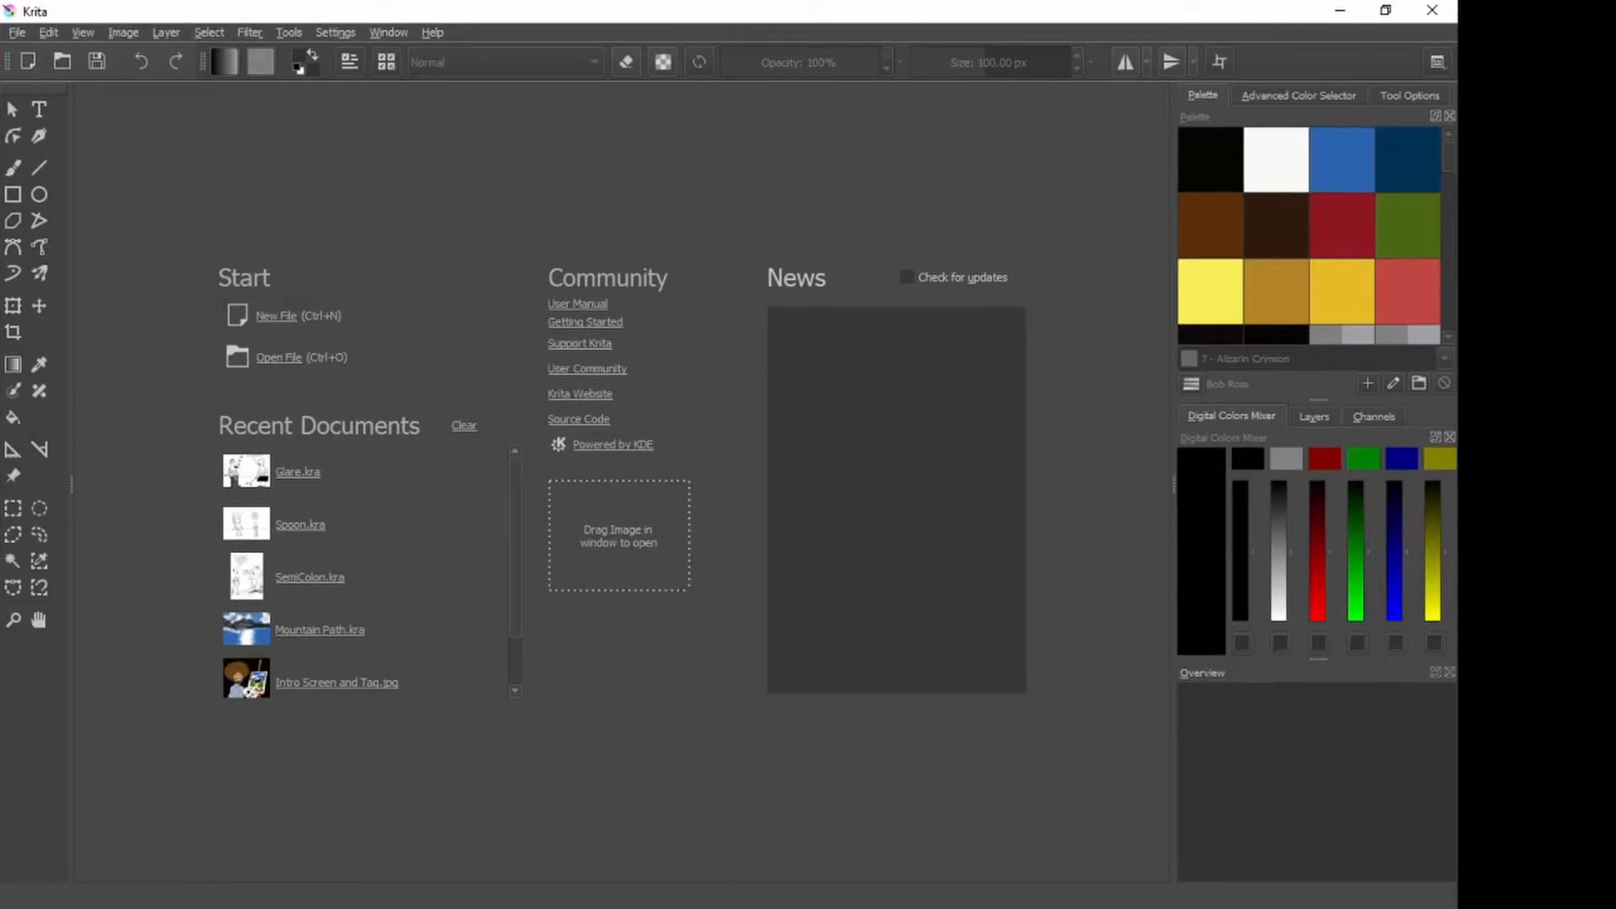
Step: Create a new custom document with the predefined A4 (300 ppi) size in portrait orientation
key("ctrl+n")
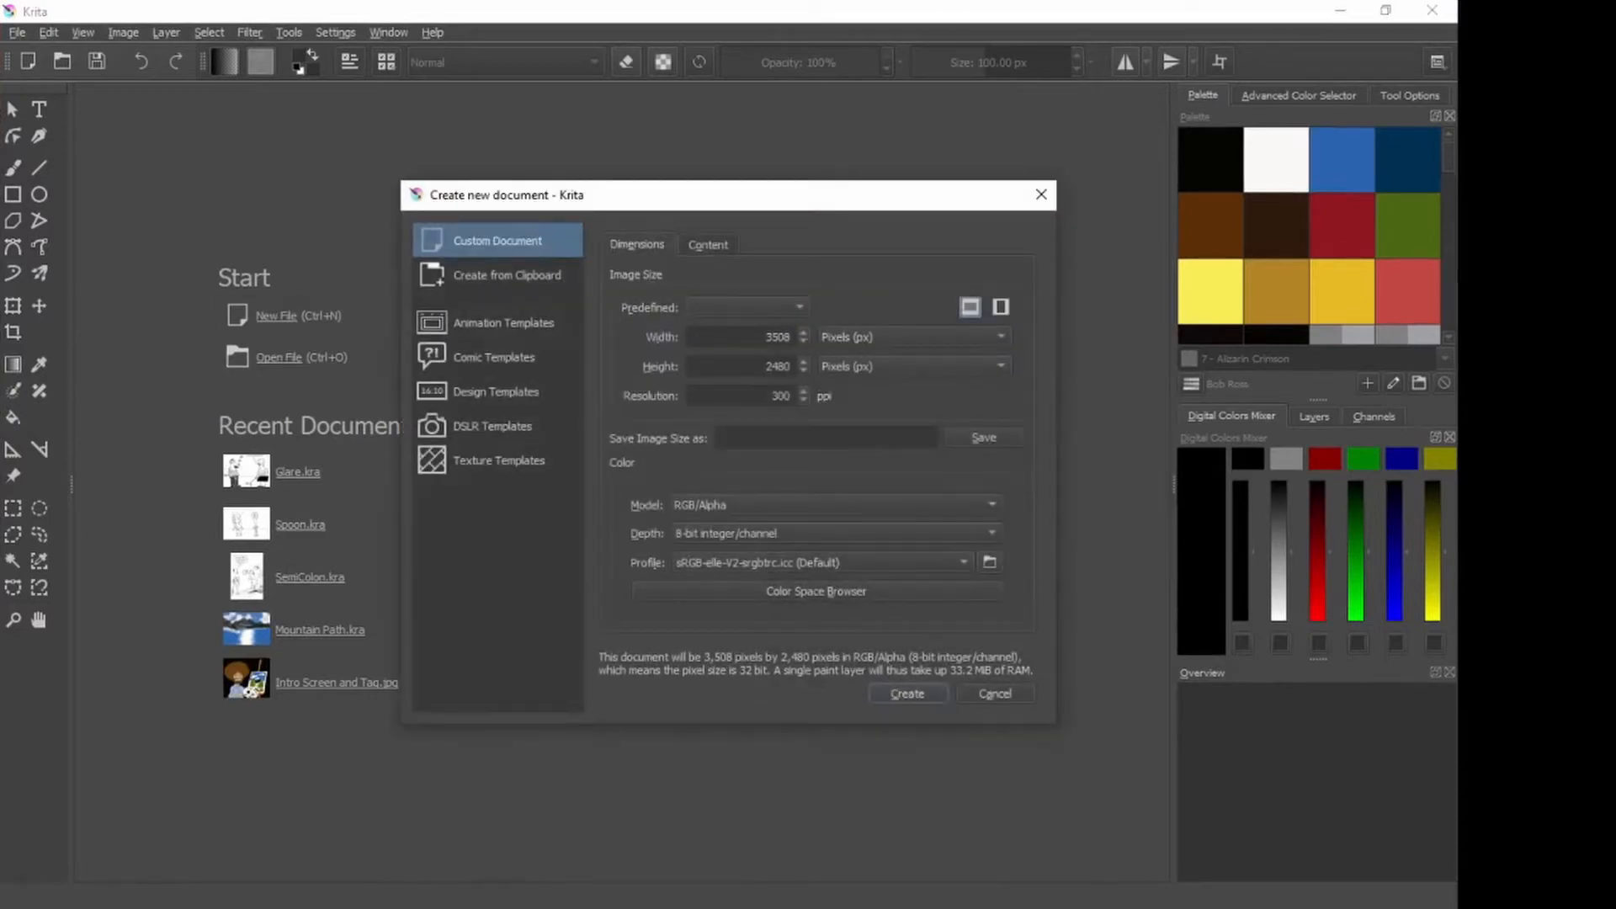
left_click(783, 308)
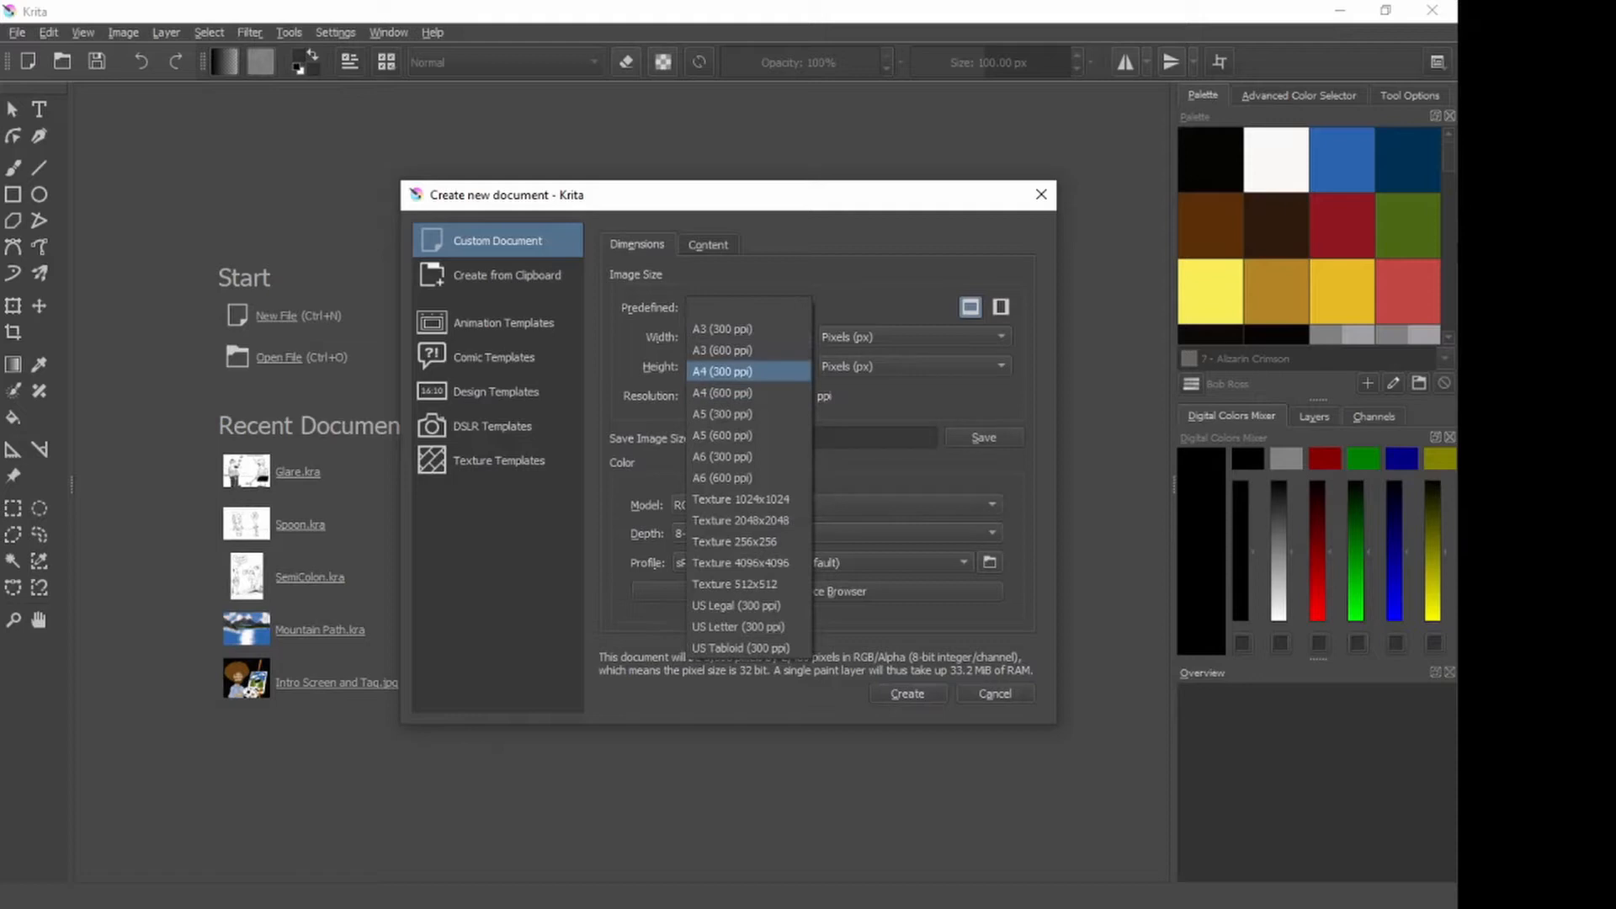
key("Return")
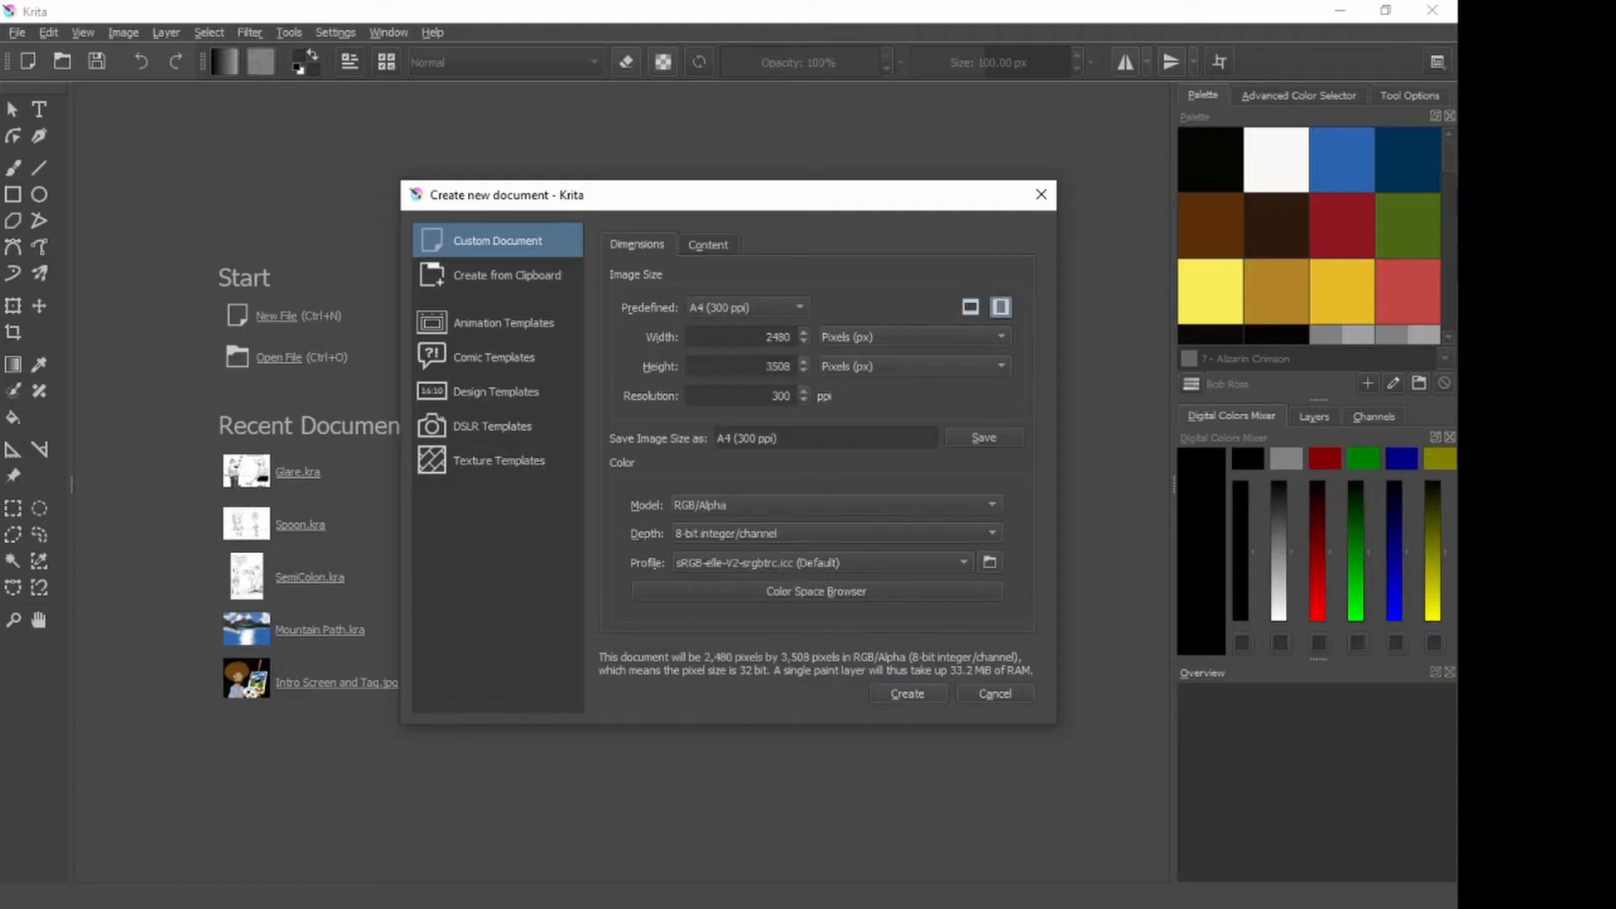
key("Return")
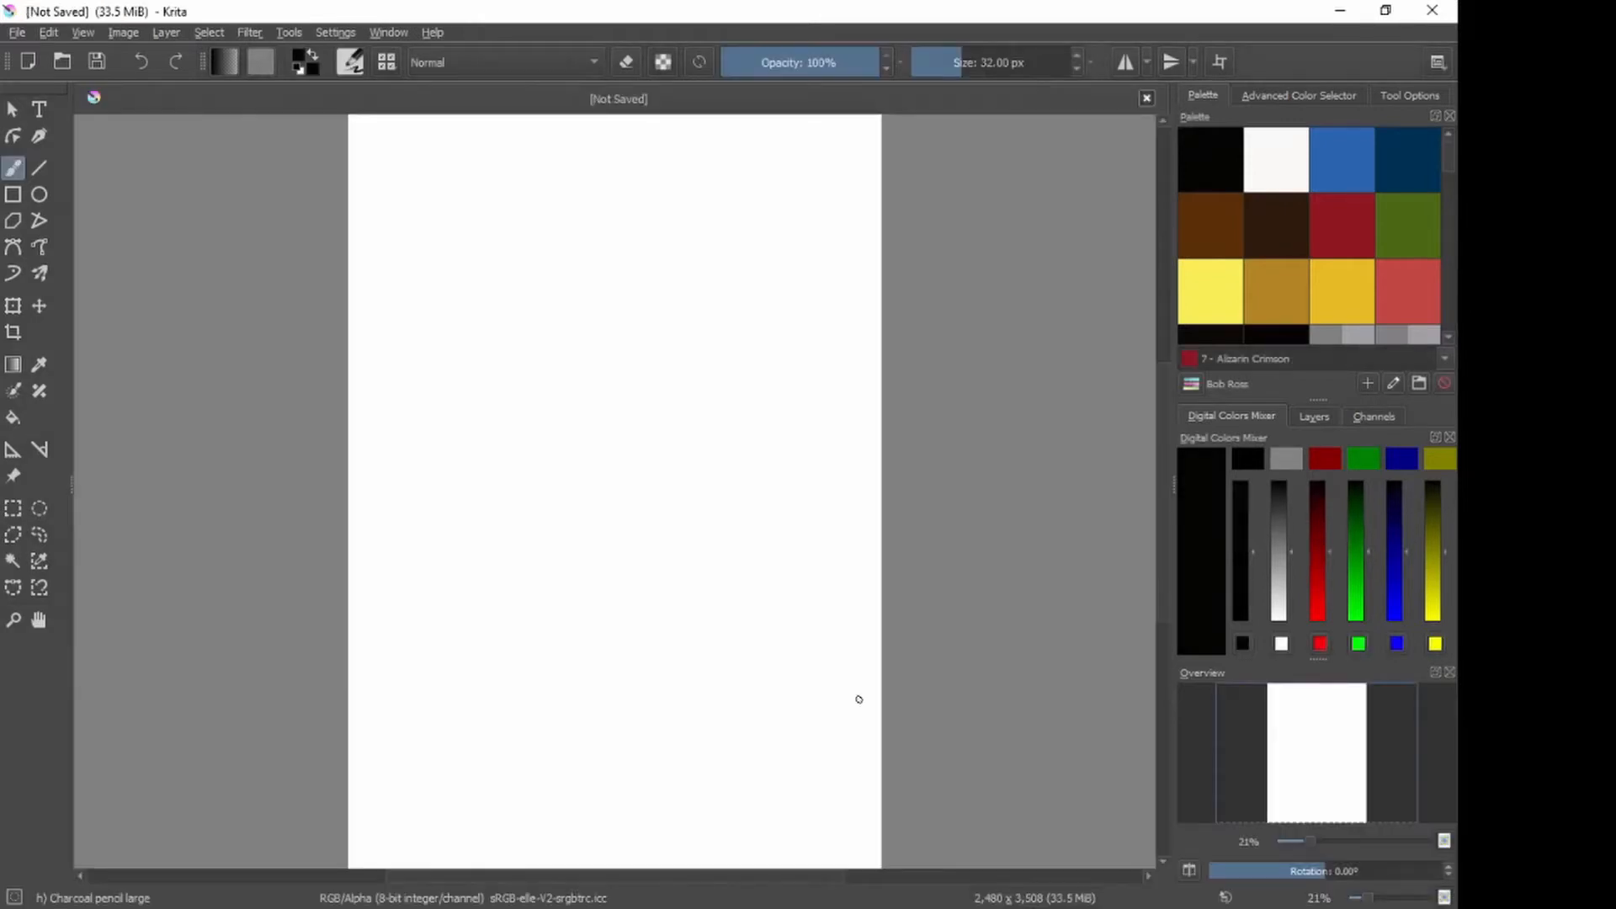
Step: Choose Midnight Black from the palette and the Charcoal Pencil Medium brush preset
key("minus")
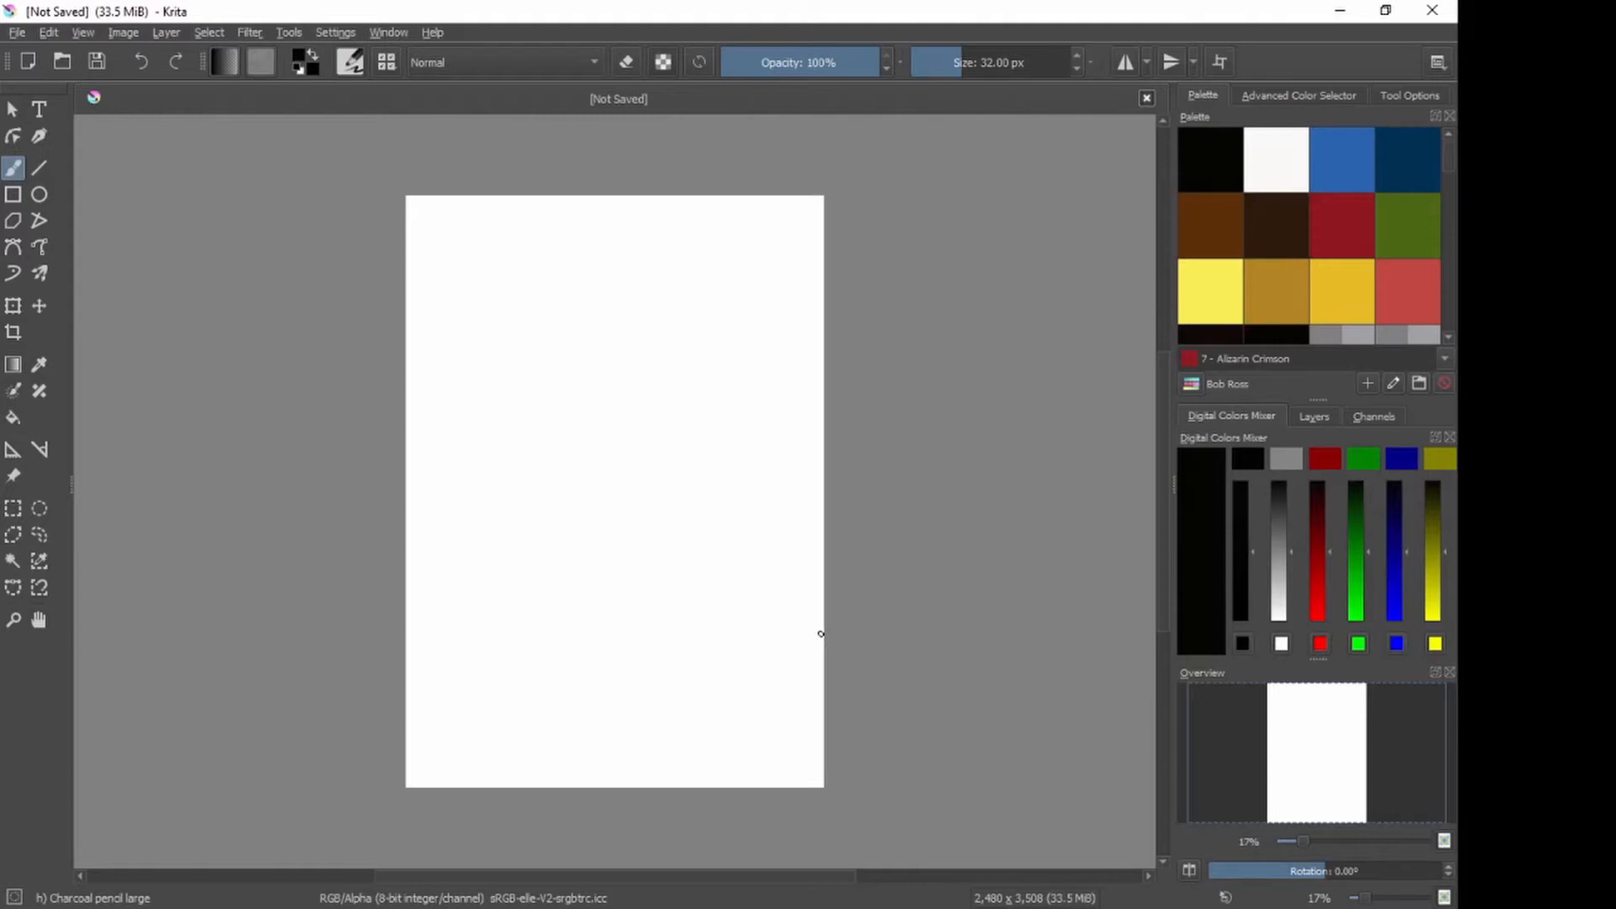
left_click(1210, 159)
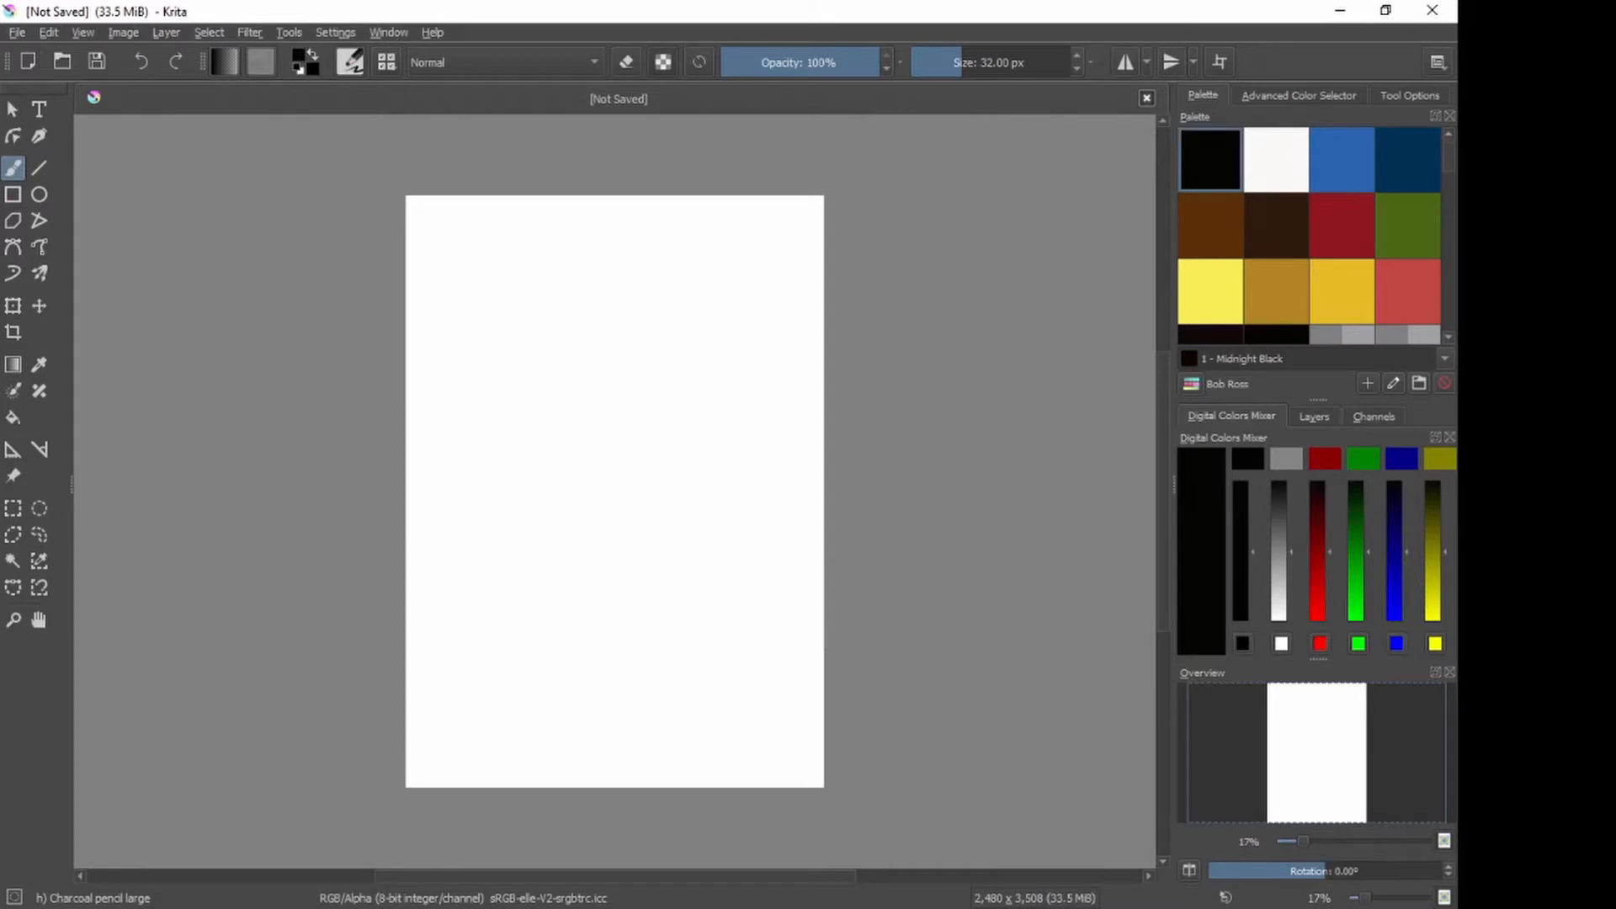
right_click(595, 289)
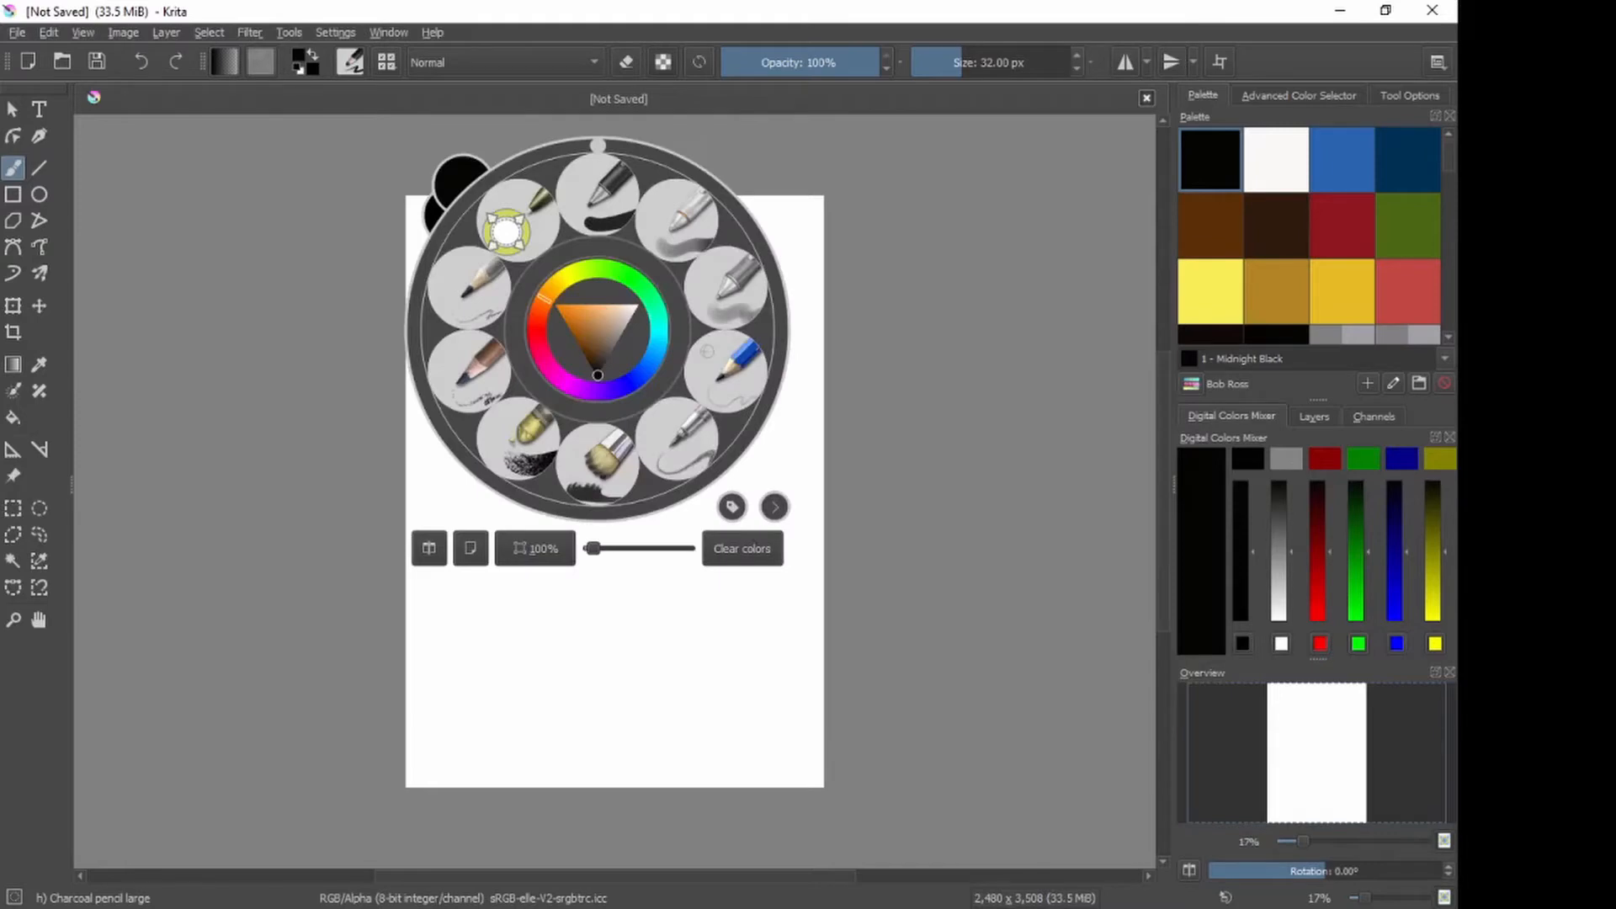
left_click(473, 371)
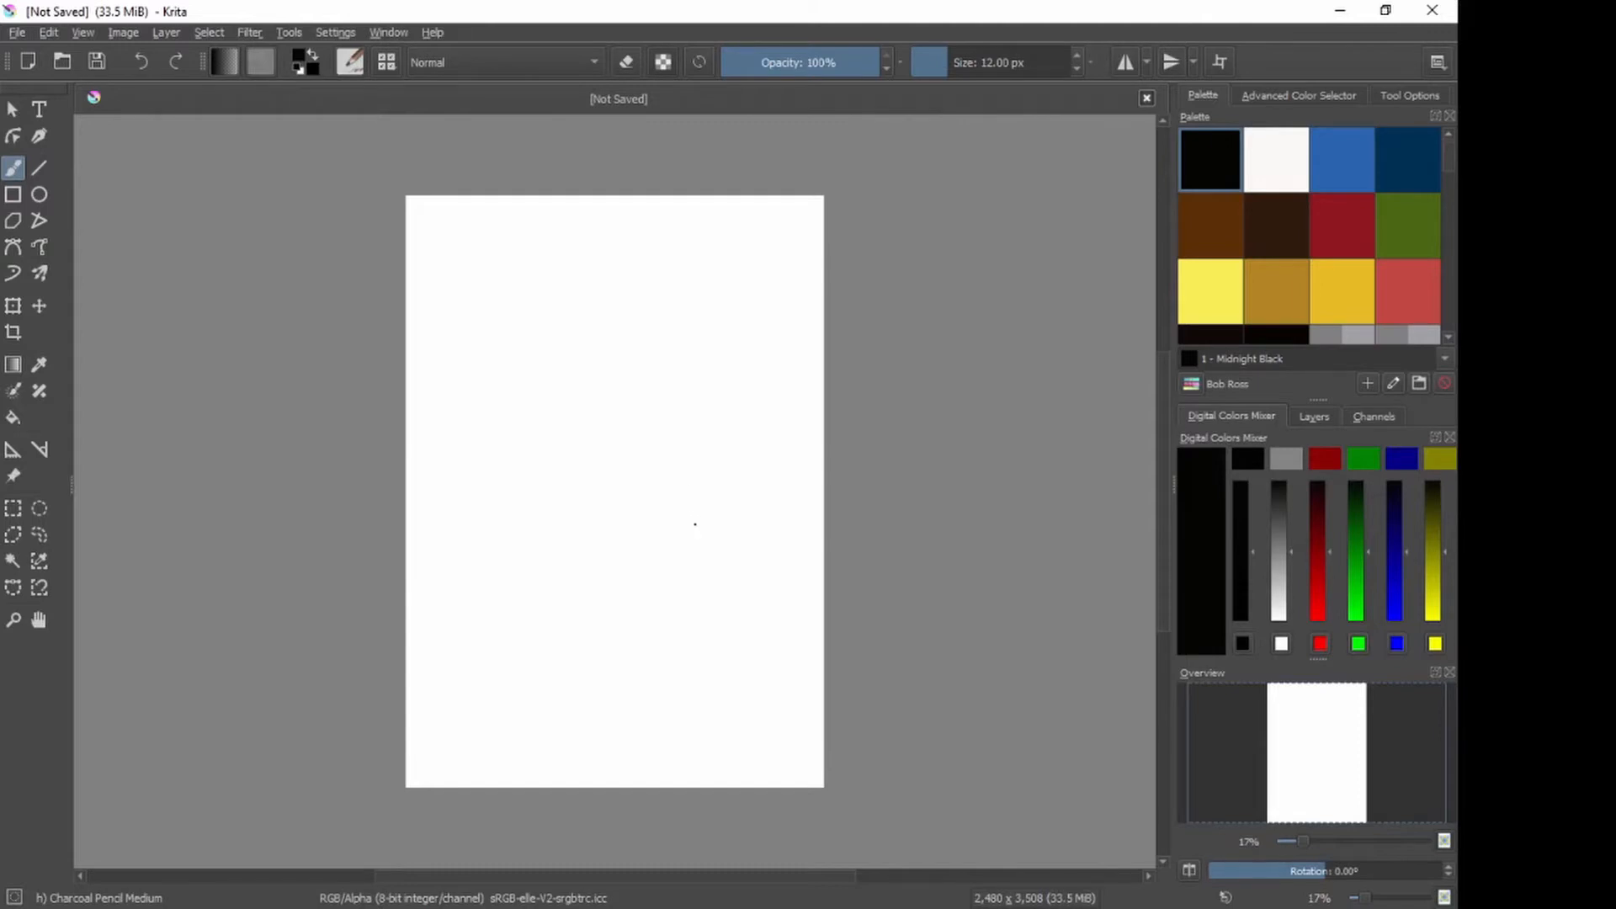
Step: Show the layers and, on Paint Layer 1, draw a Bright Red horizontal line across the full page width near its lower edge
key("plus")
key("plus")
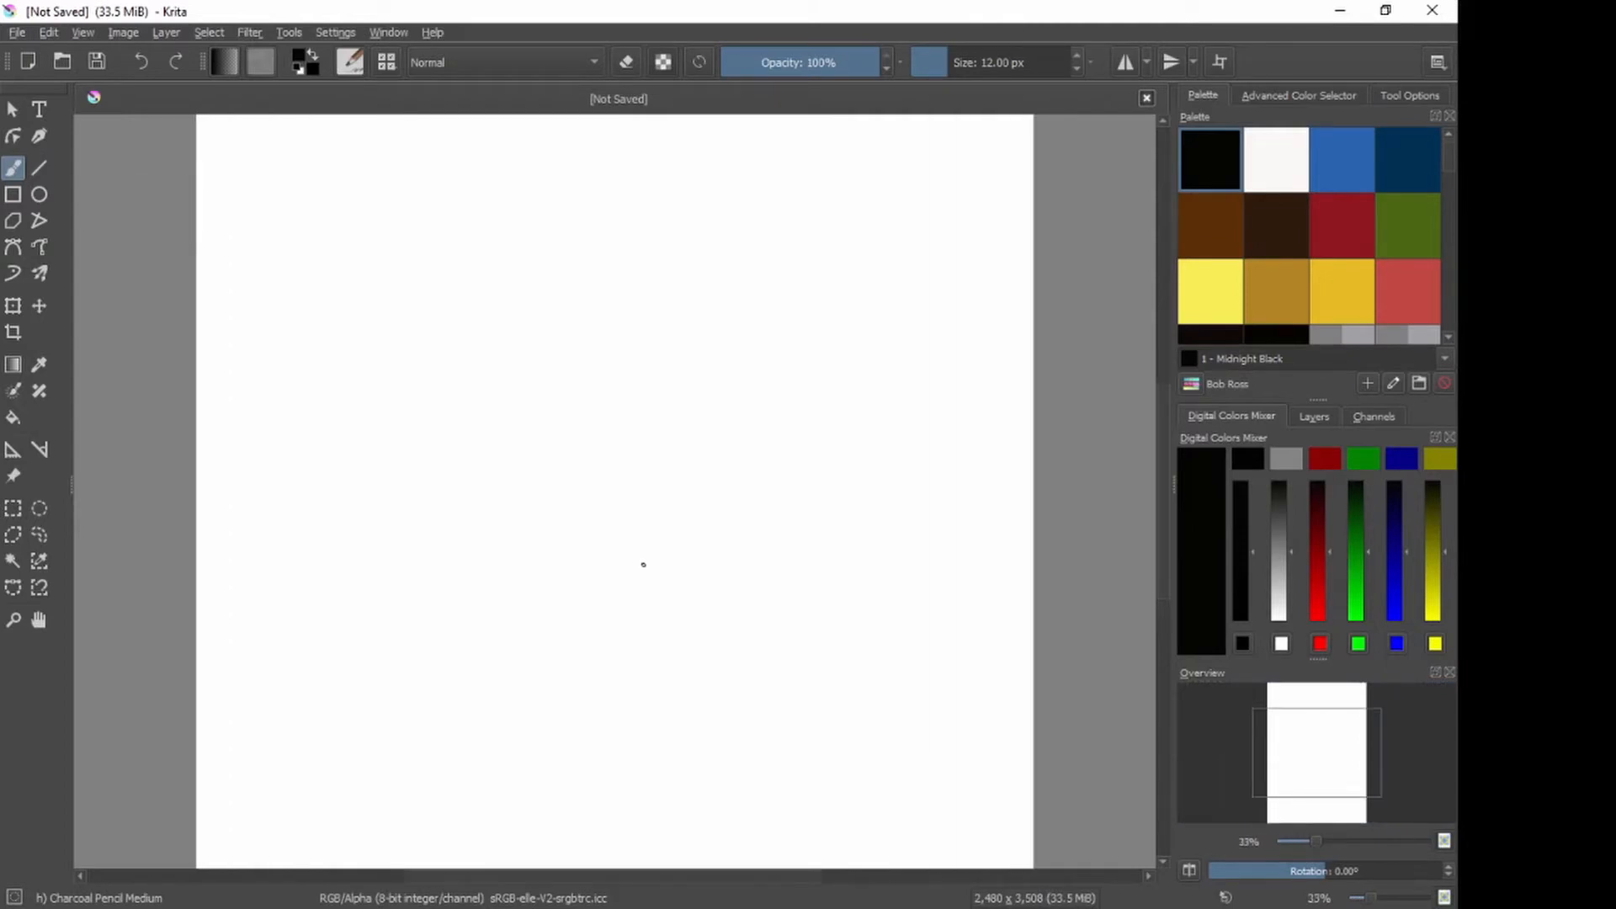
left_click_drag(643, 565, 598, 376)
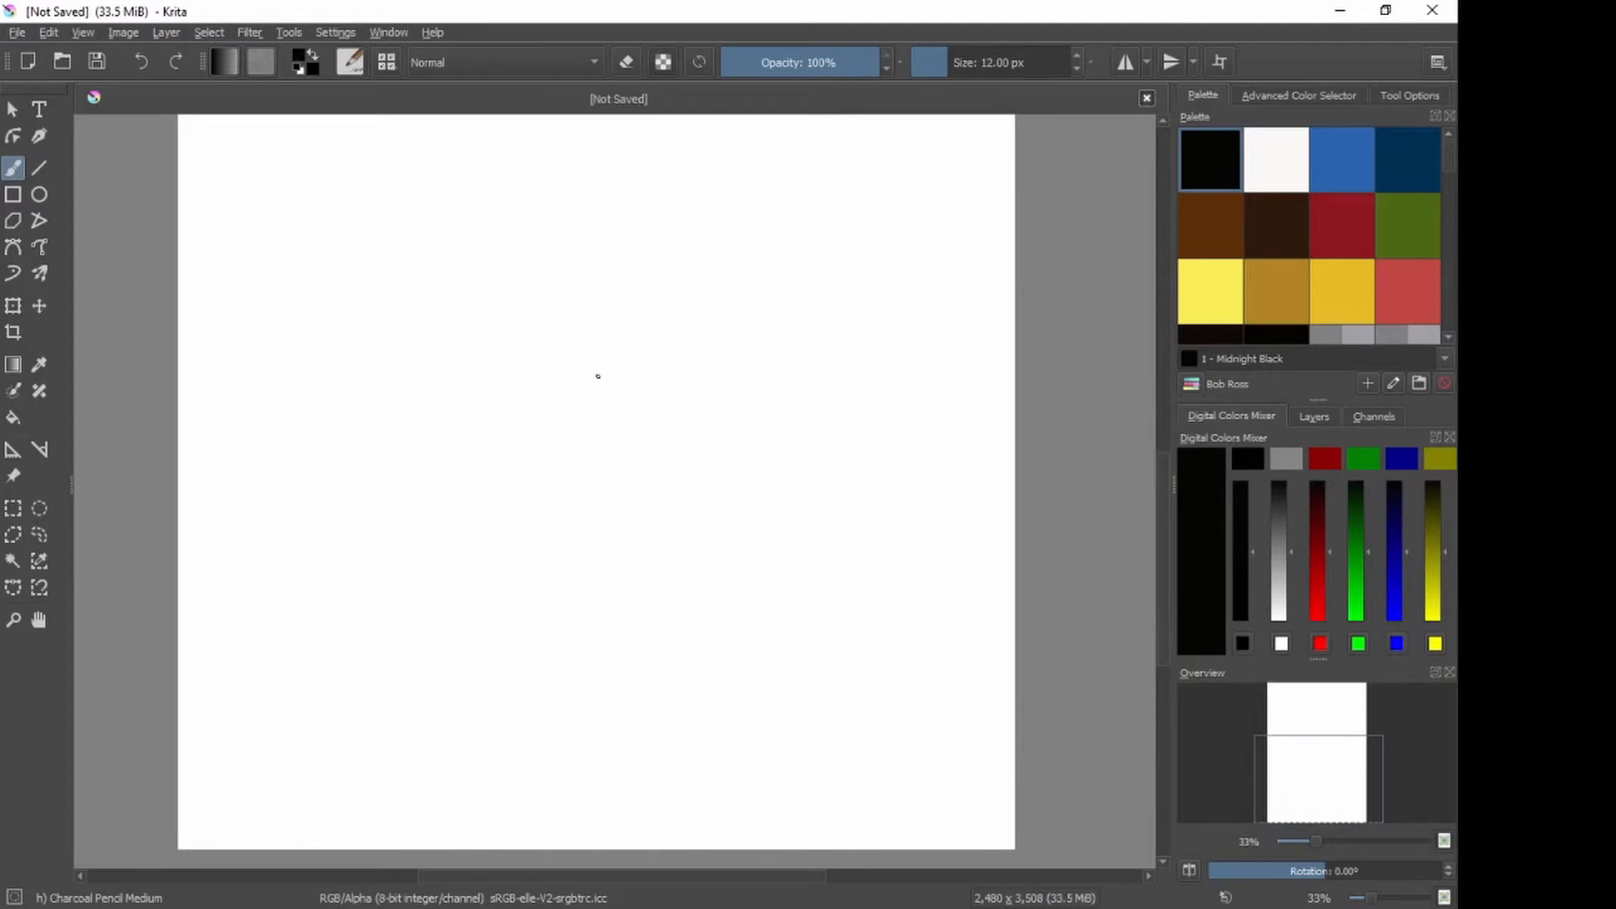
left_click(1314, 417)
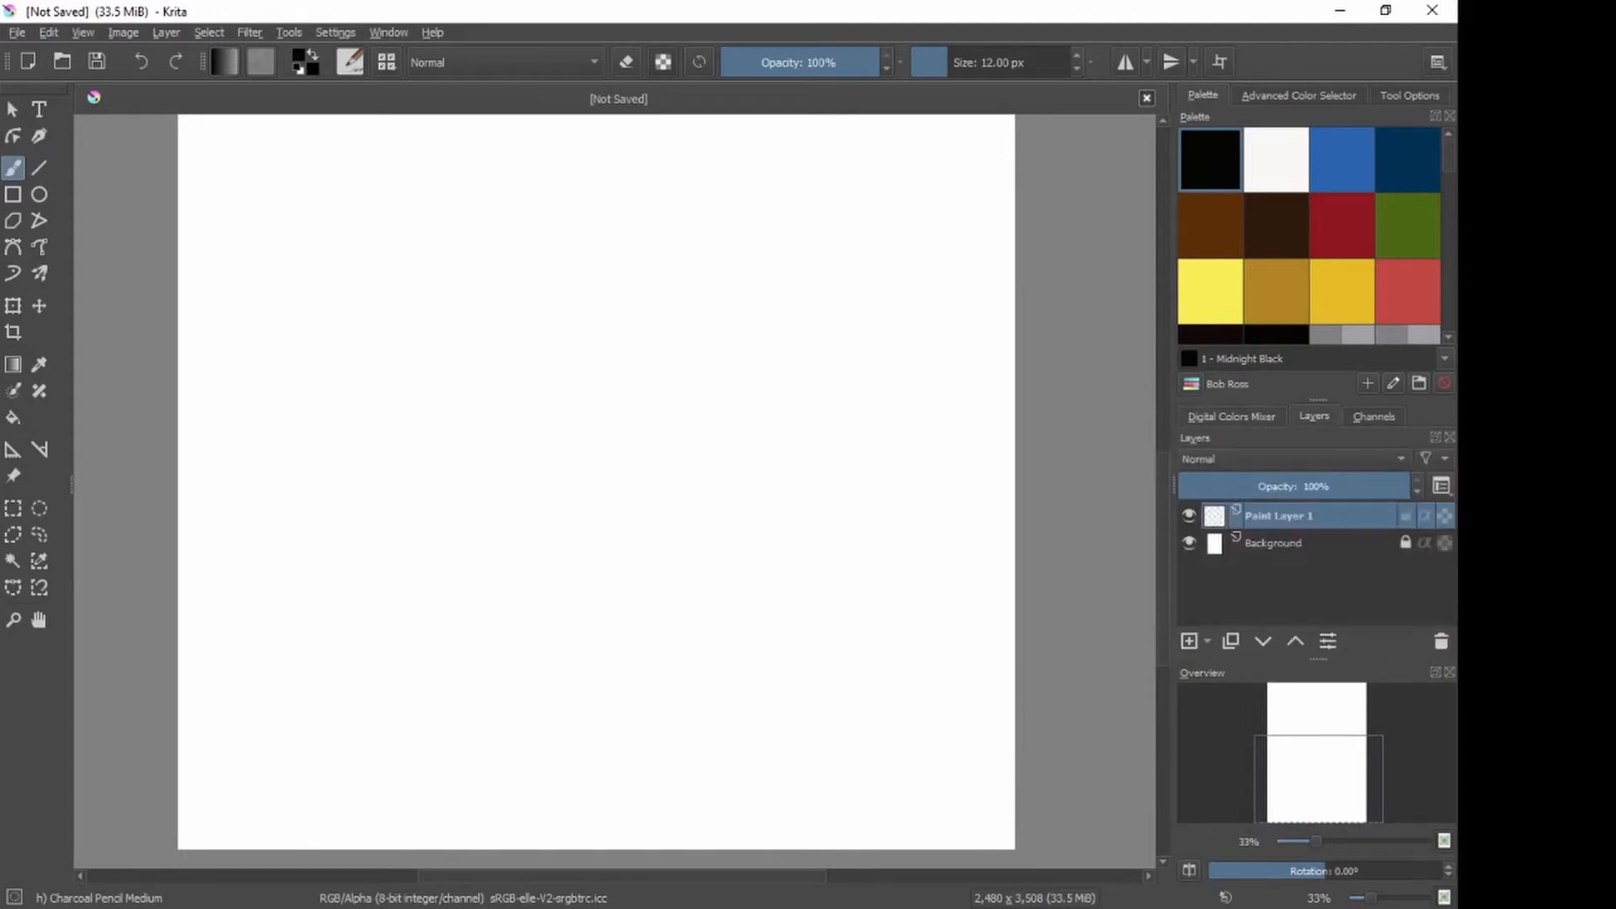
mouse_move(1308, 516)
left_click(1409, 291)
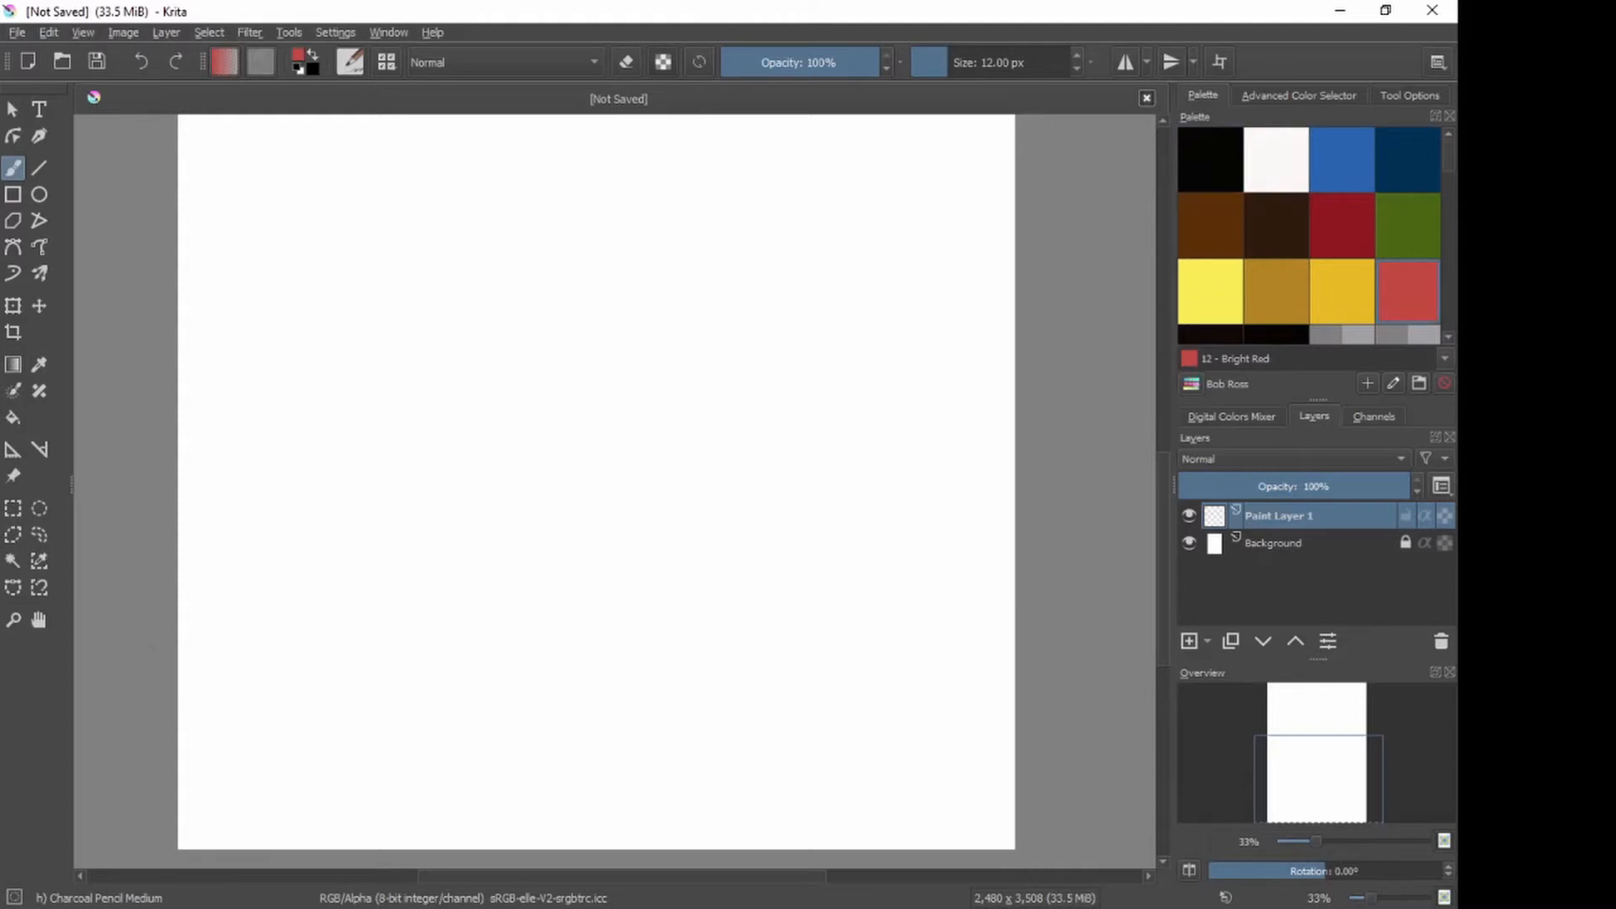
left_click_drag(181, 648, 1012, 645)
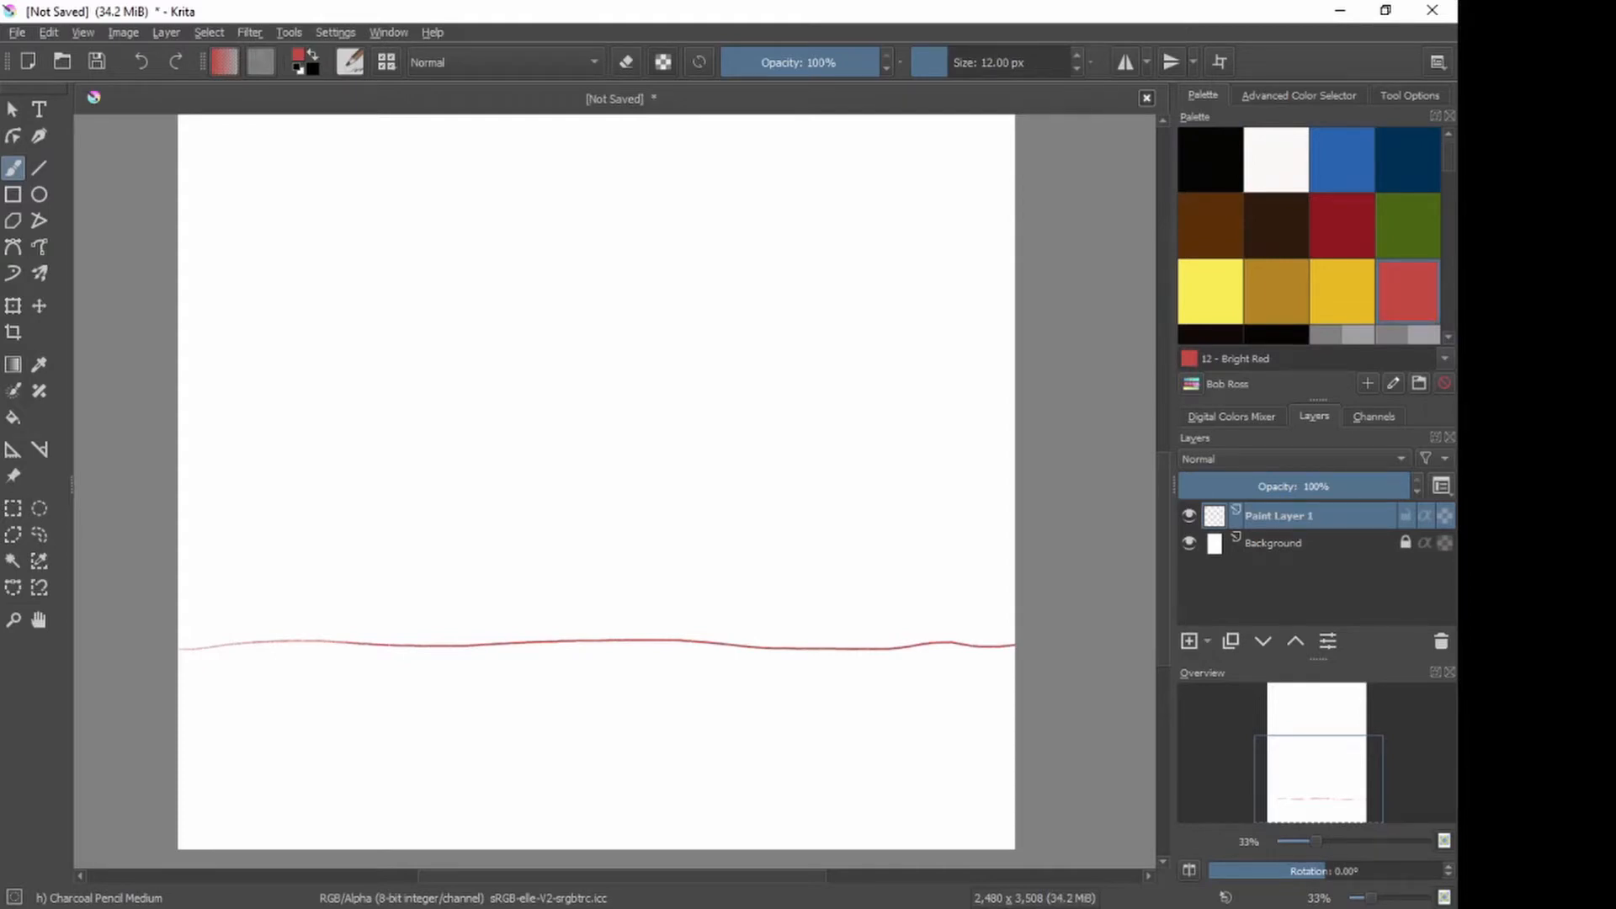
Step: Sketch a left-facing cartoon head in profile above the line's right part, with eyebrow, eye, round nose, mouth, ear and back of the head
left_click_drag(498, 540, 506, 694)
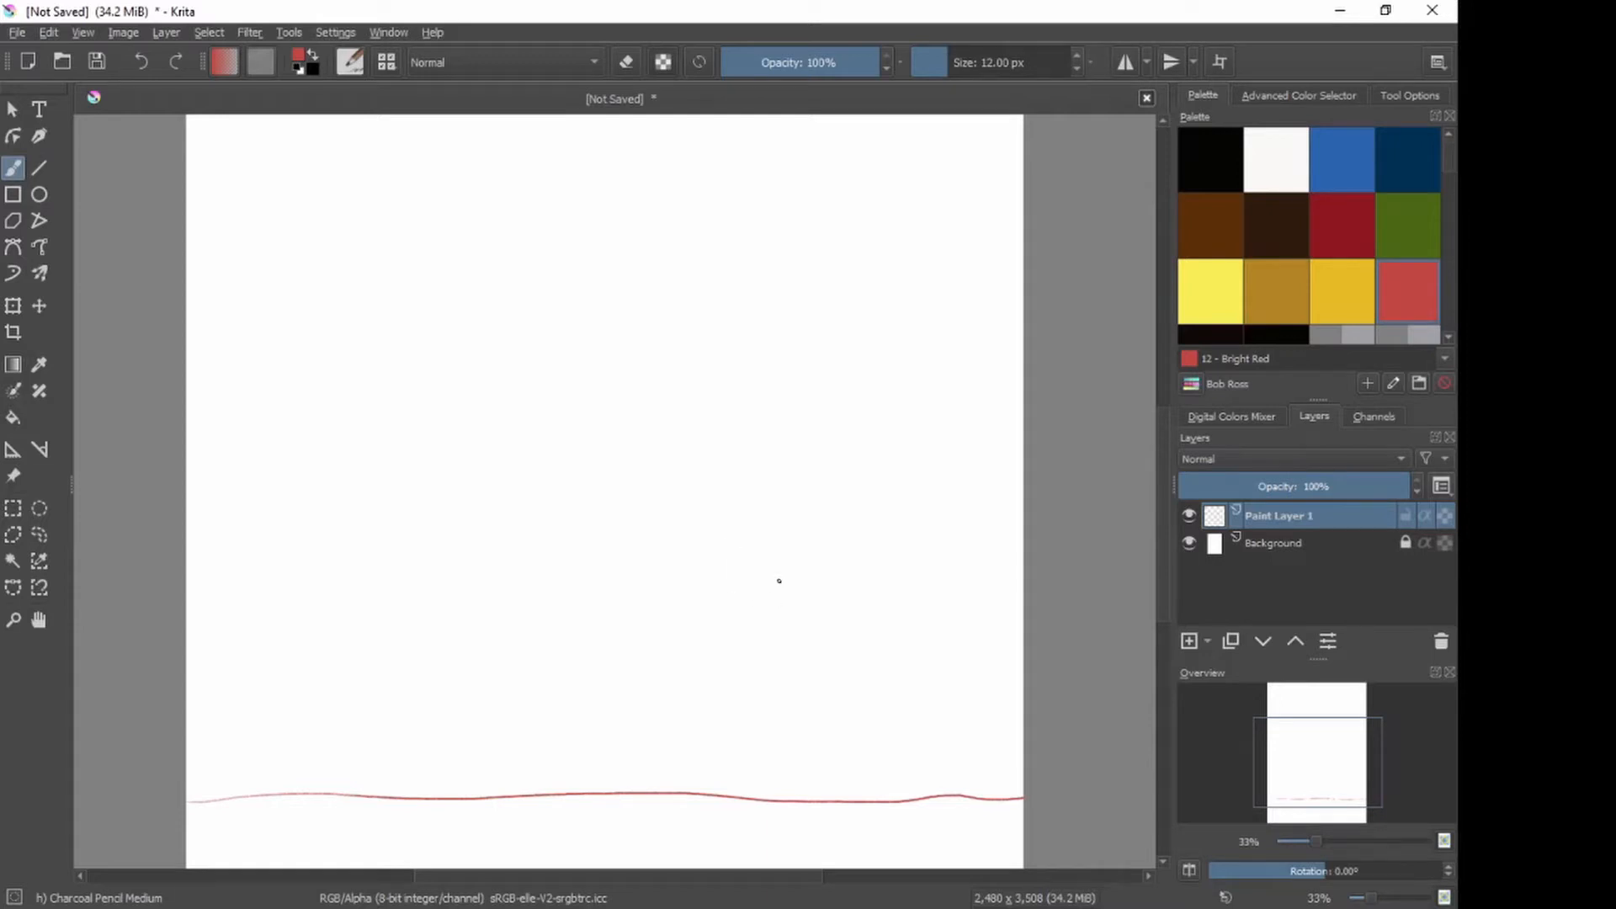
mouse_move(782, 567)
left_mouse_down()
mouse_move(815, 569)
mouse_move(858, 534)
mouse_move(925, 576)
left_mouse_up()
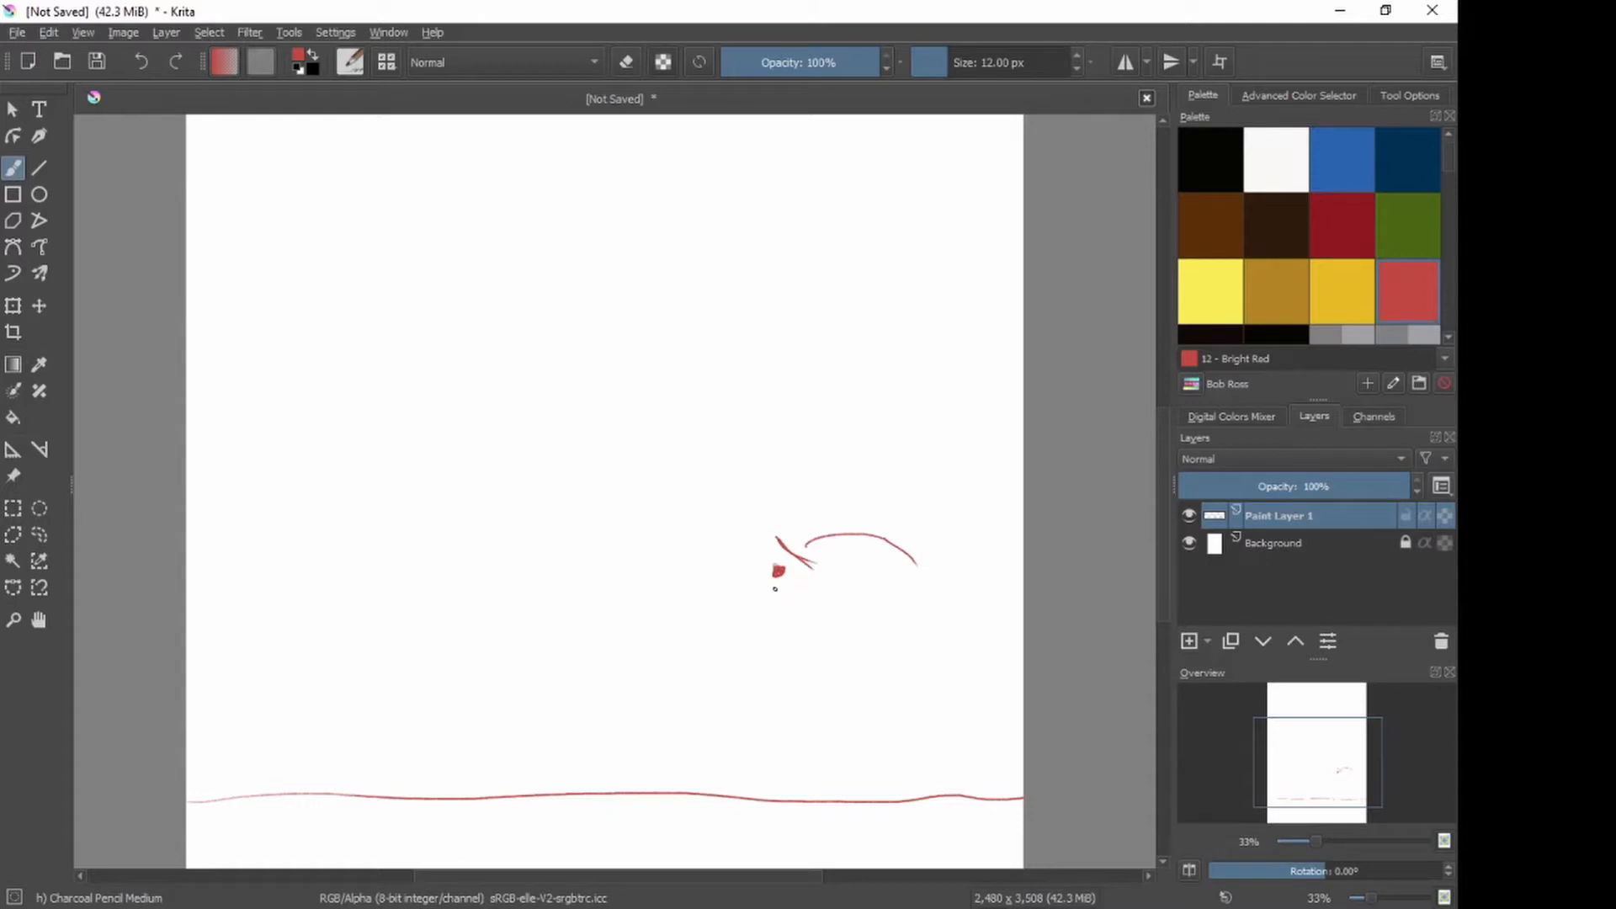
mouse_move(780, 581)
left_mouse_down()
mouse_move(745, 578)
mouse_move(731, 597)
mouse_move(793, 607)
left_mouse_up()
mouse_move(783, 608)
left_mouse_down()
mouse_move(790, 650)
mouse_move(818, 663)
left_mouse_up()
mouse_move(819, 664)
left_mouse_down()
mouse_move(800, 674)
mouse_move(839, 695)
left_mouse_up()
mouse_move(867, 596)
left_mouse_down()
mouse_move(885, 582)
mouse_move(899, 596)
mouse_move(902, 638)
mouse_move(867, 641)
mouse_move(876, 621)
left_mouse_up()
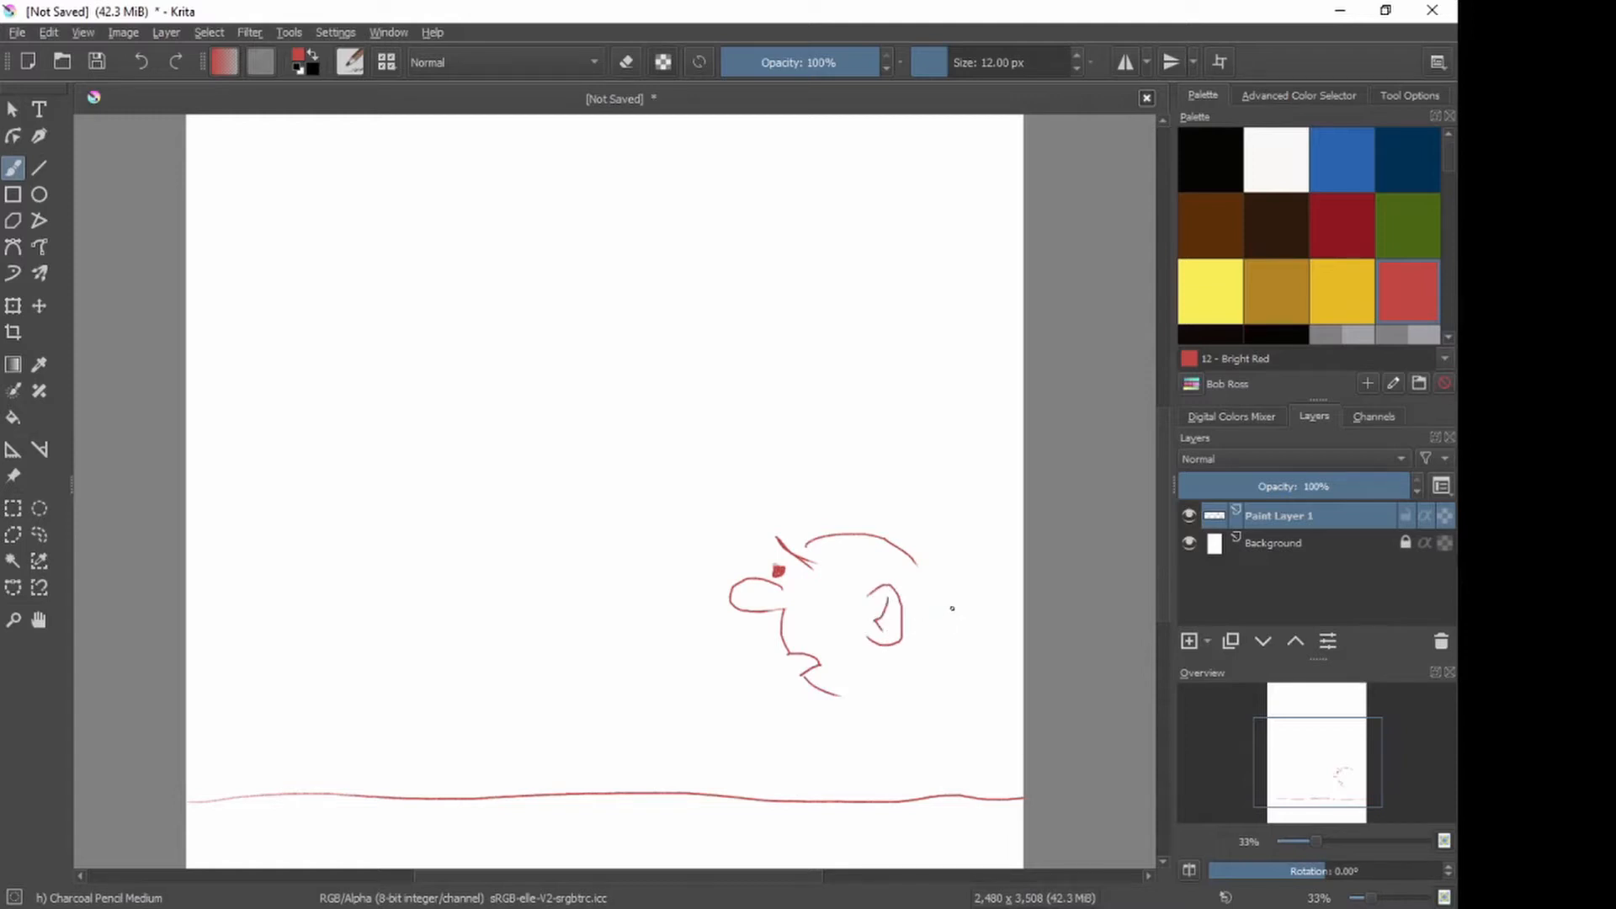
left_click_drag(915, 561, 930, 664)
Step: Enclose the whole head sketch in a rectangular selection and move it straight up, well clear of the horizontal line
key("ctrl+t")
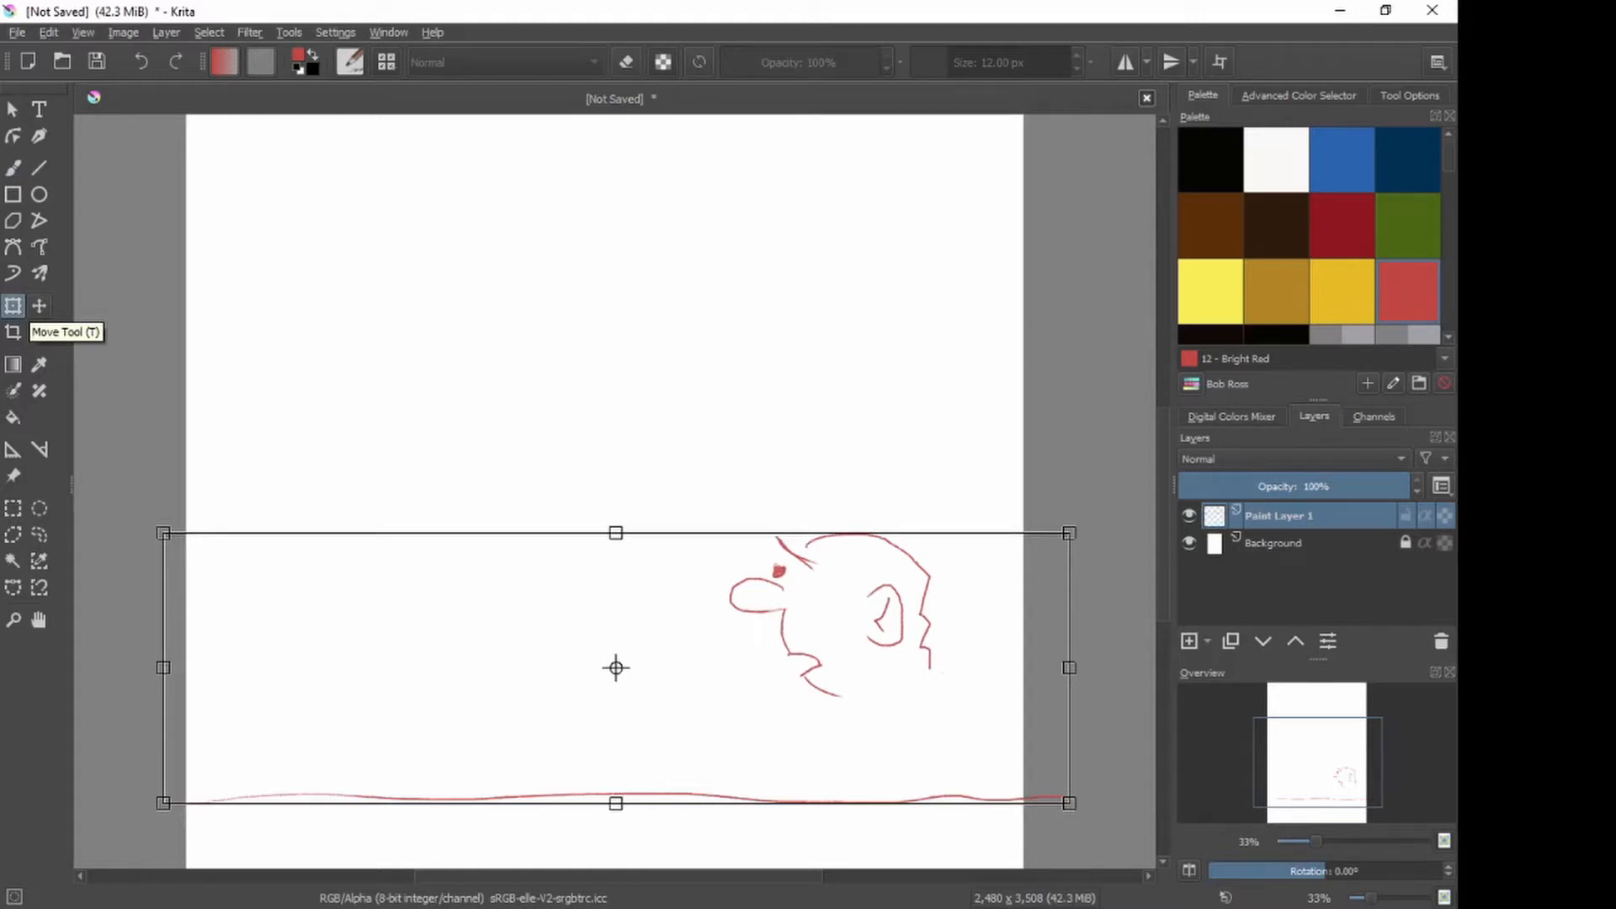
left_click(12, 168)
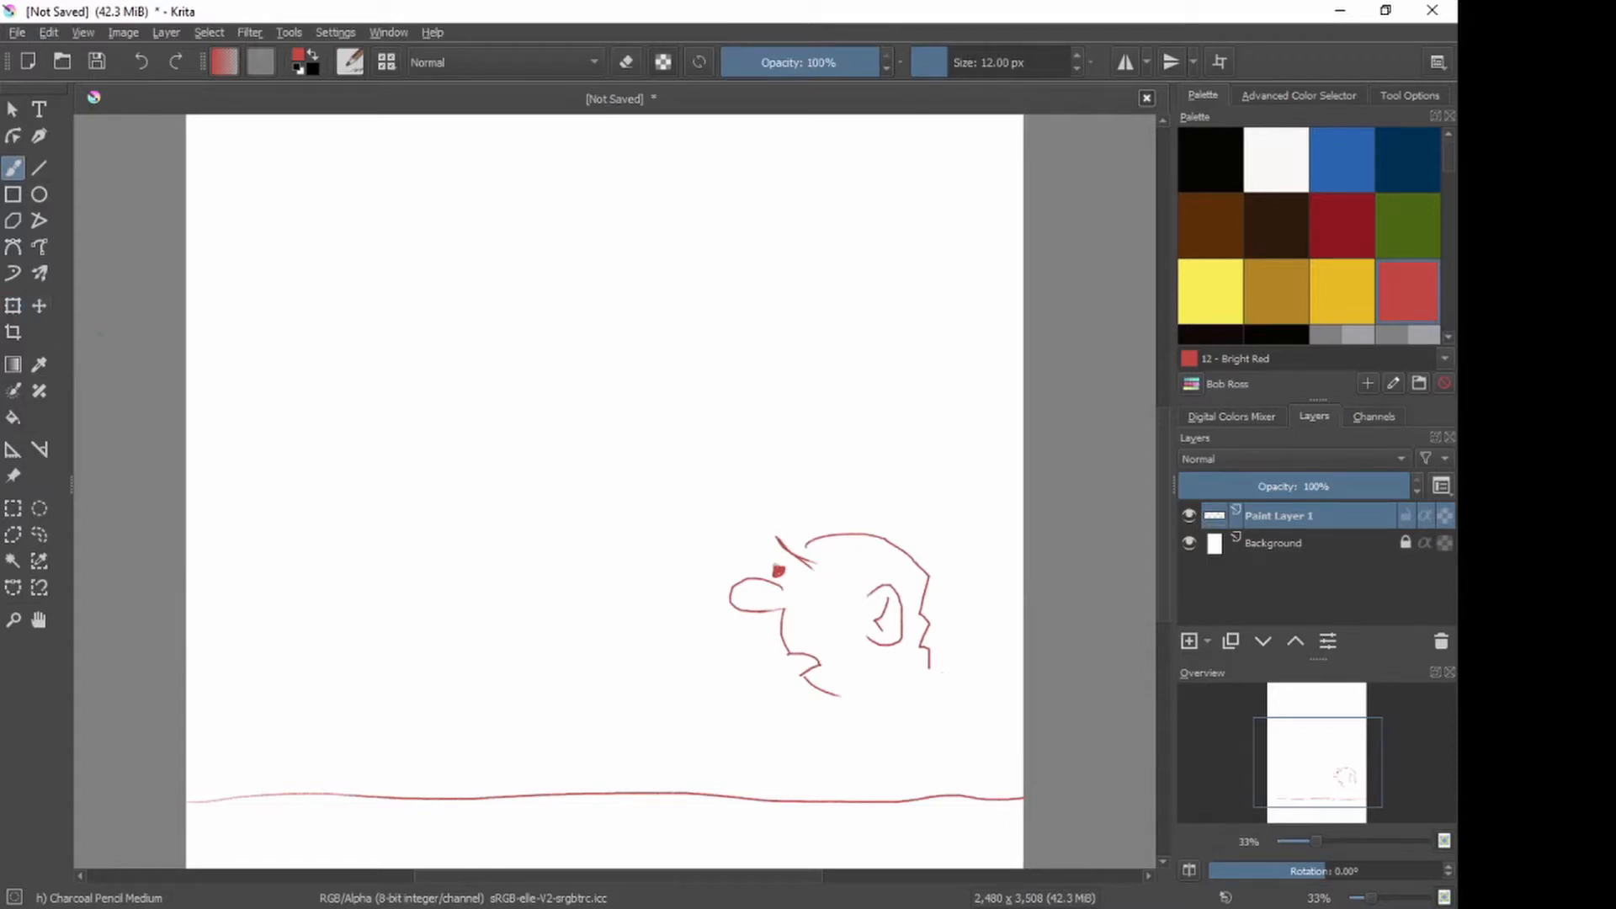
left_click(14, 508)
mouse_move(907, 491)
left_mouse_down()
mouse_move(841, 495)
mouse_move(707, 581)
mouse_move(775, 712)
mouse_move(772, 695)
left_mouse_up()
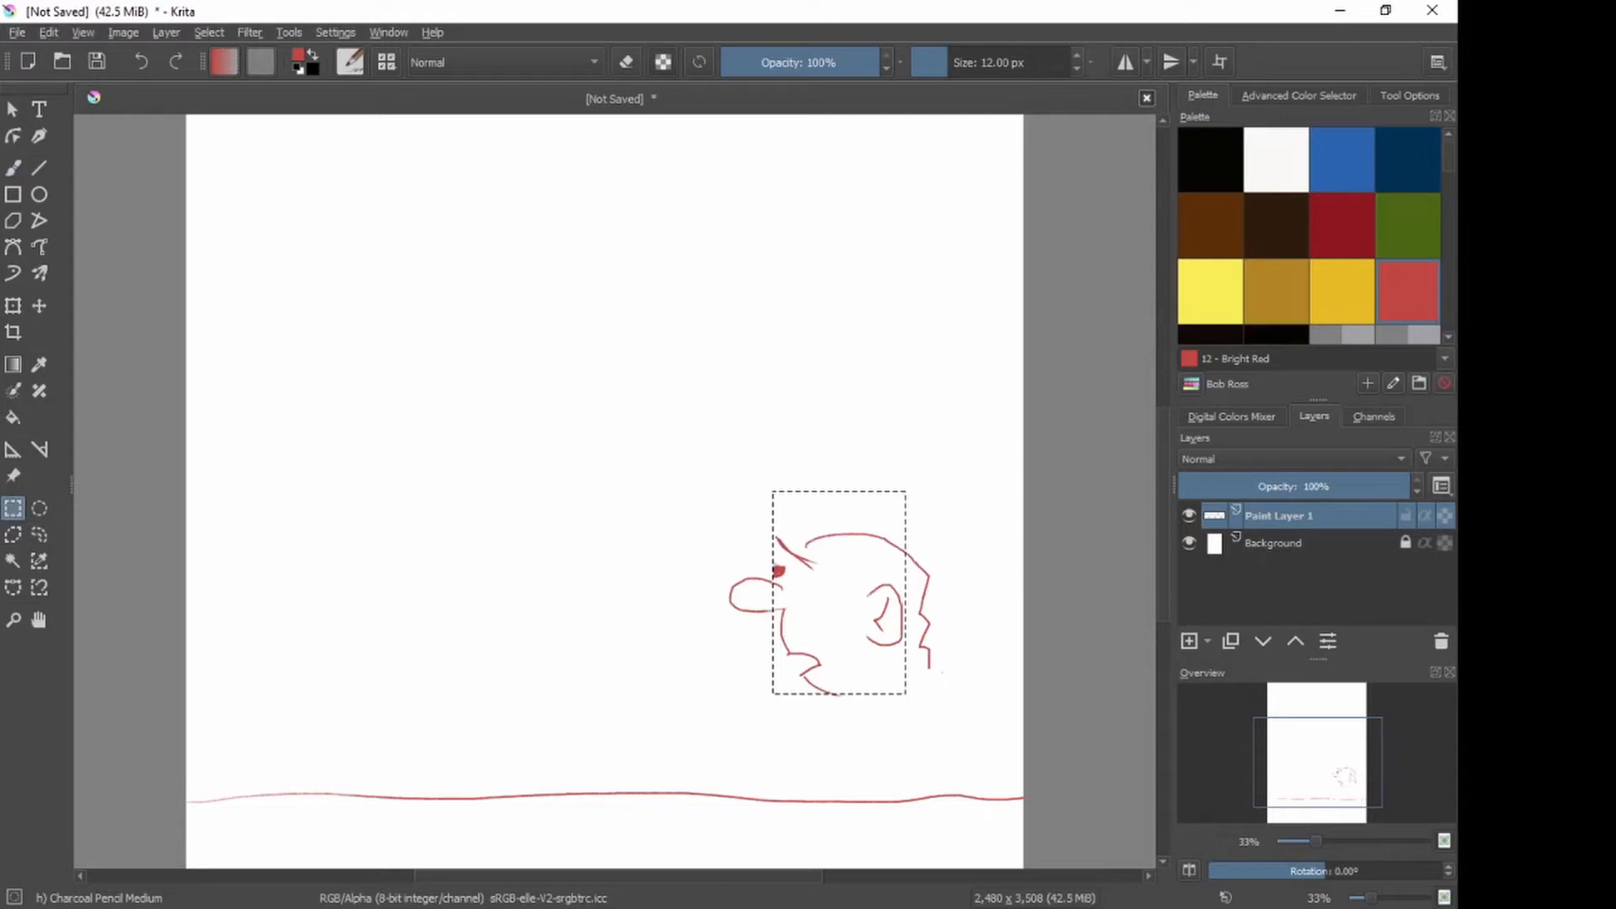
key("ctrl+shift+a")
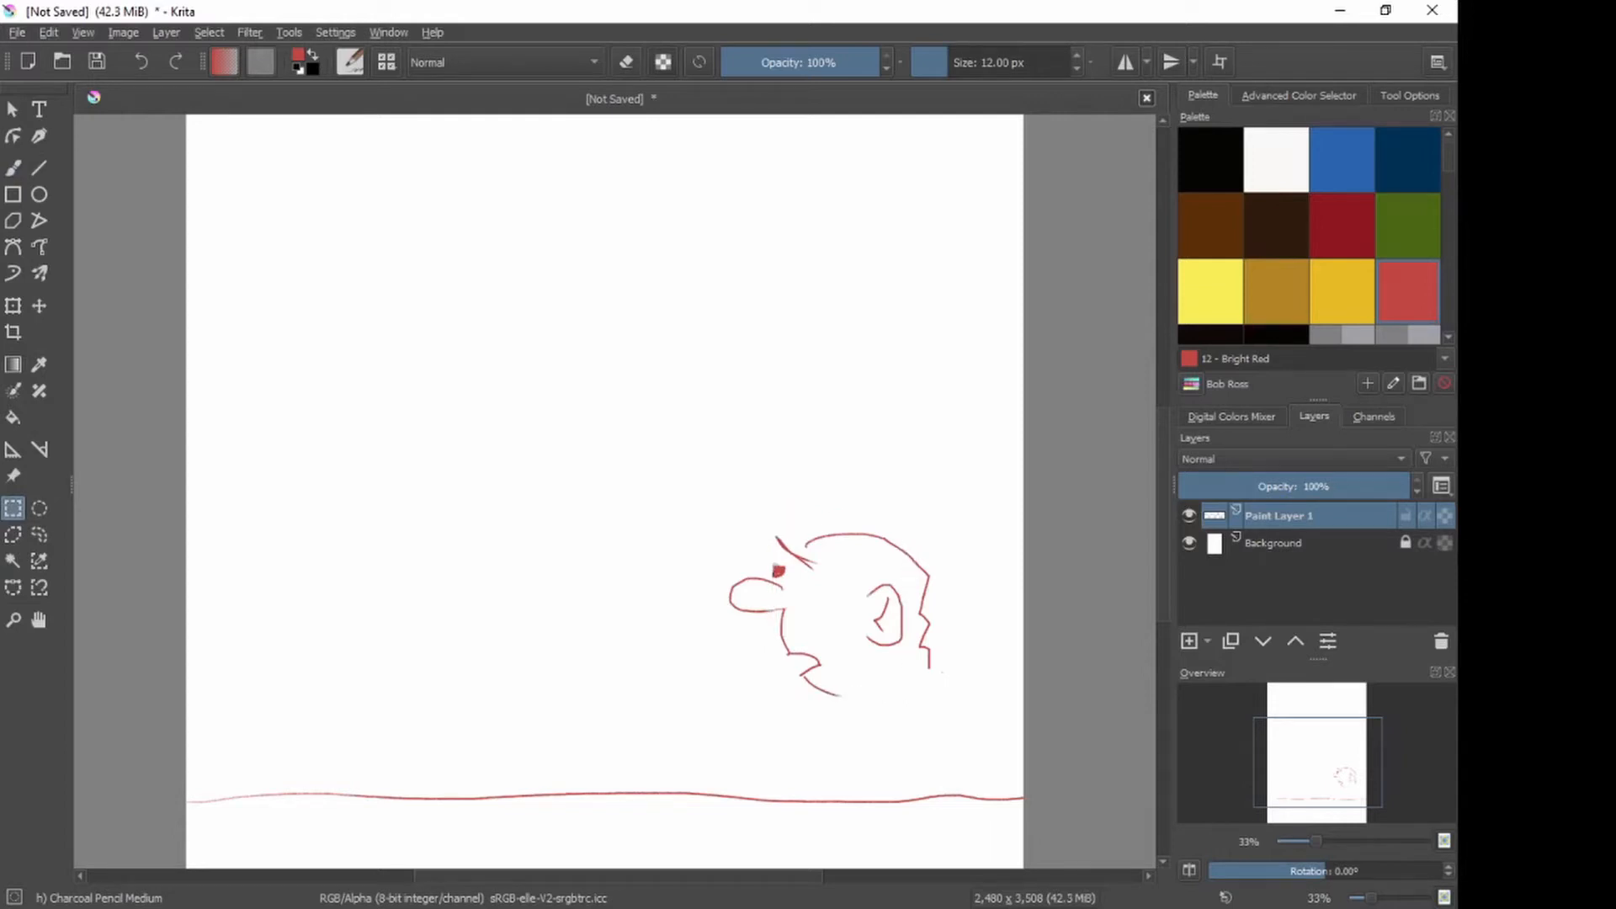
mouse_move(965, 493)
left_mouse_down()
mouse_move(725, 502)
mouse_move(754, 689)
mouse_move(696, 639)
mouse_move(718, 746)
left_mouse_up()
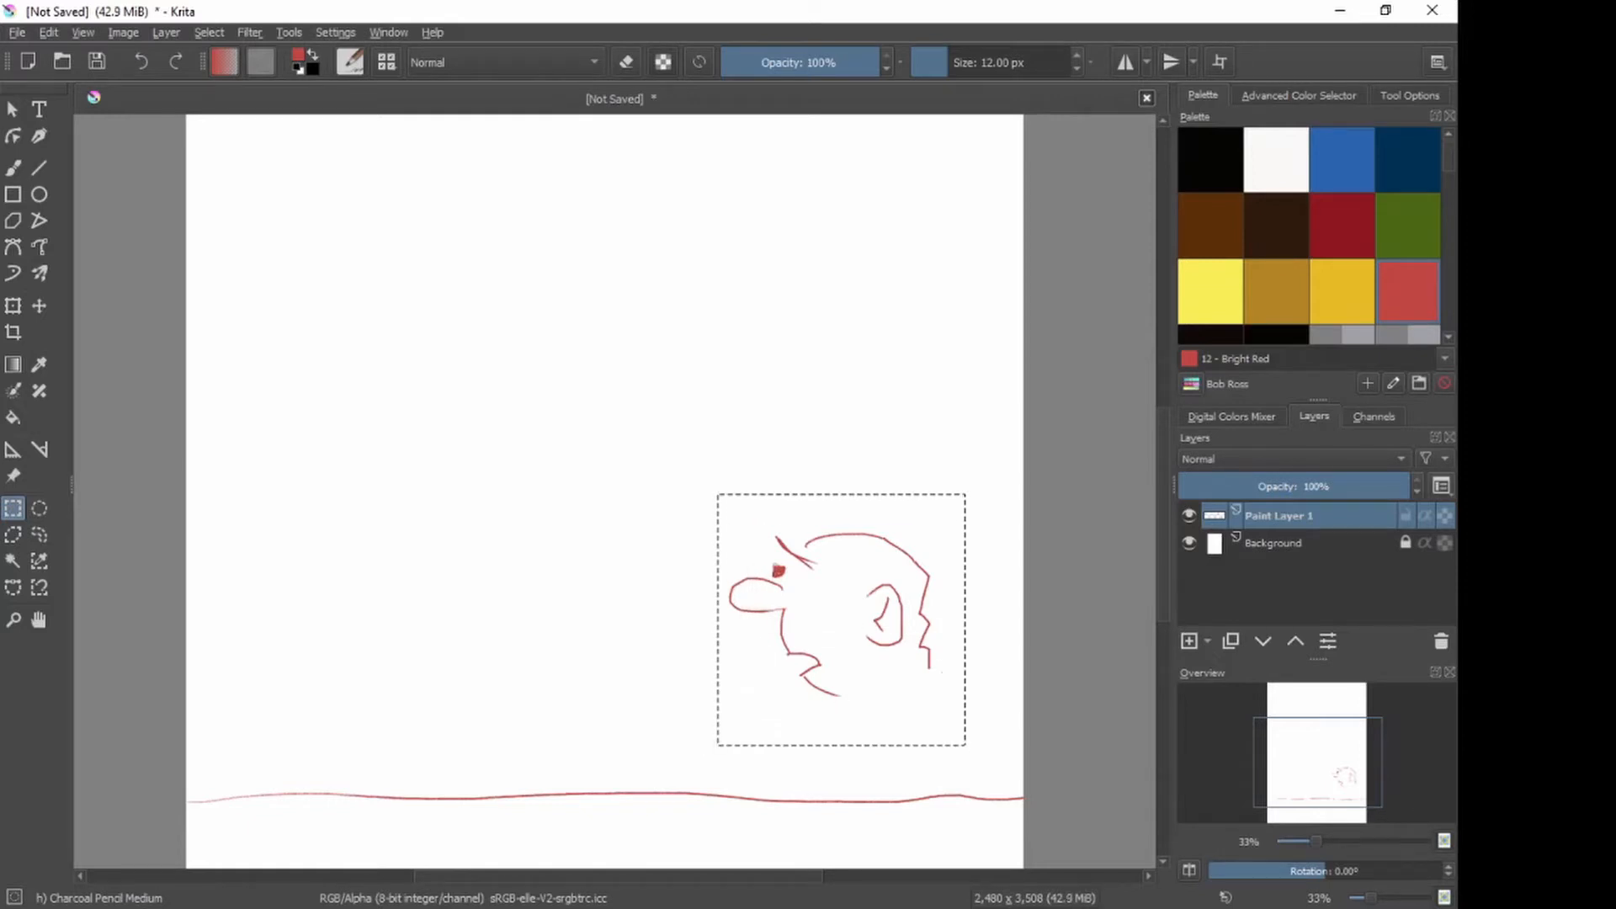
key("t")
left_click_drag(841, 619, 841, 457)
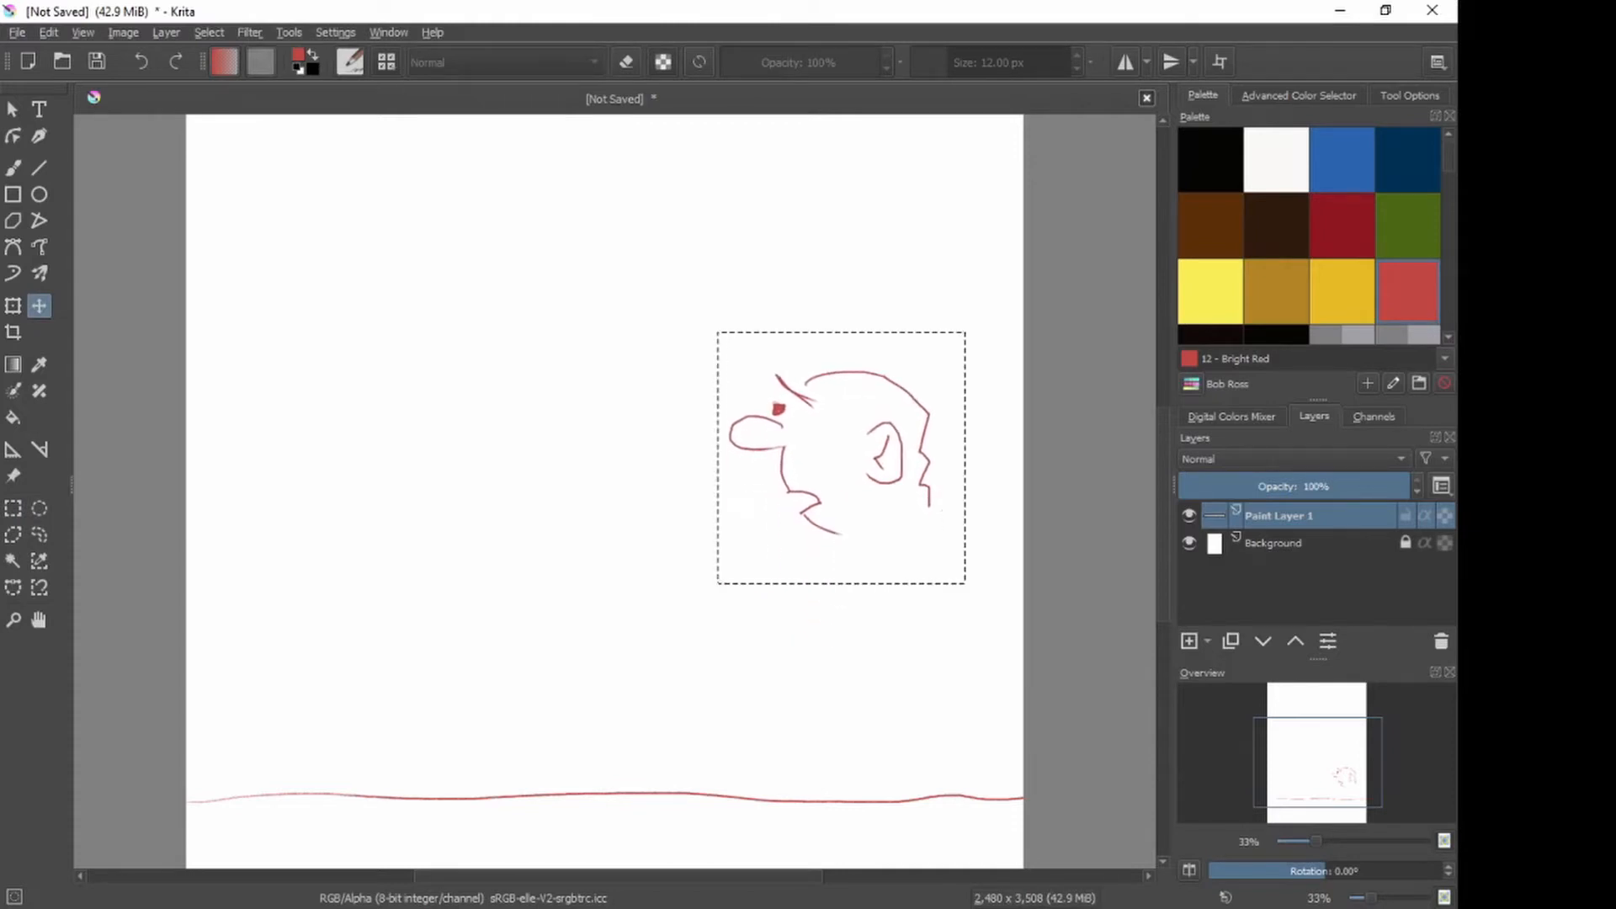
Step: Return to the Freehand Brush and clear the selection around the head
left_click(13, 167)
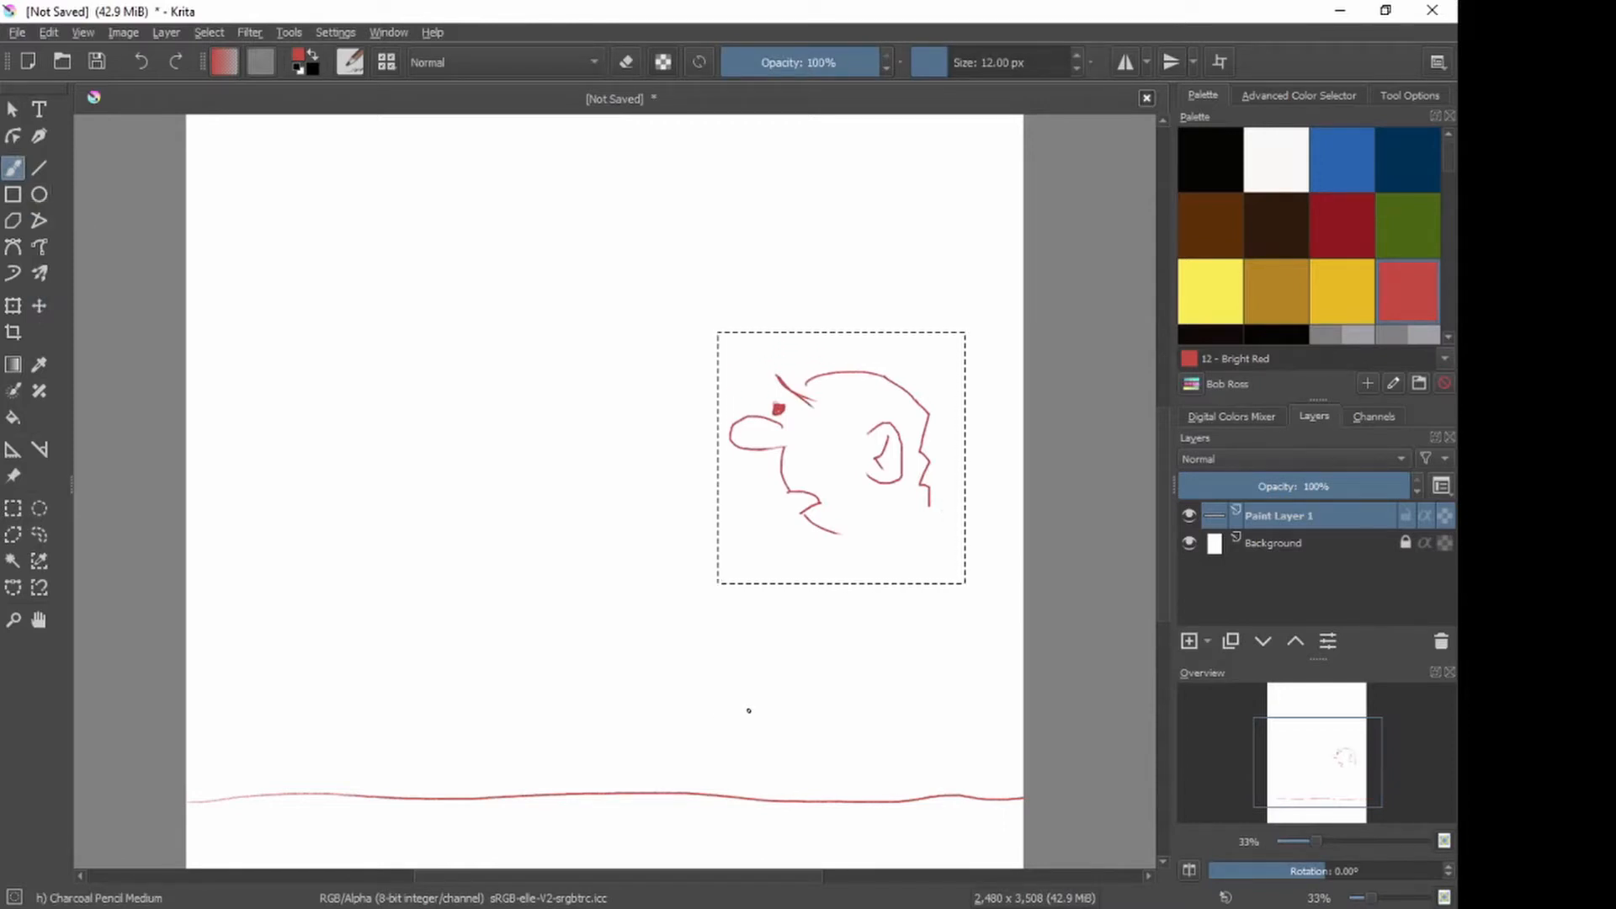
key("ctrl")
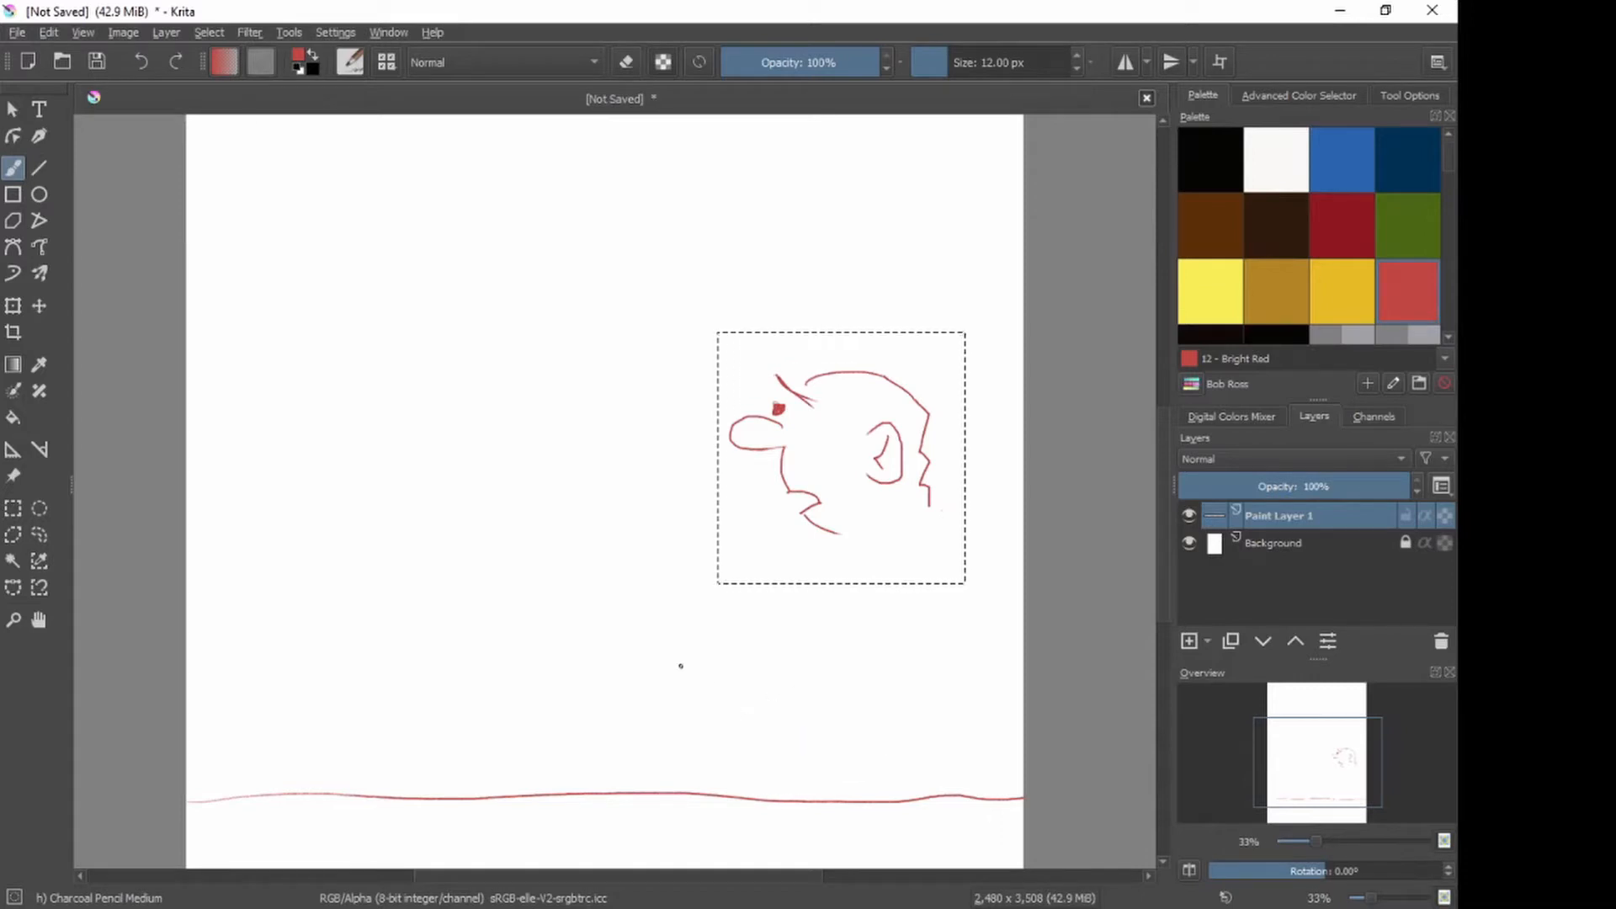
left_click(209, 32)
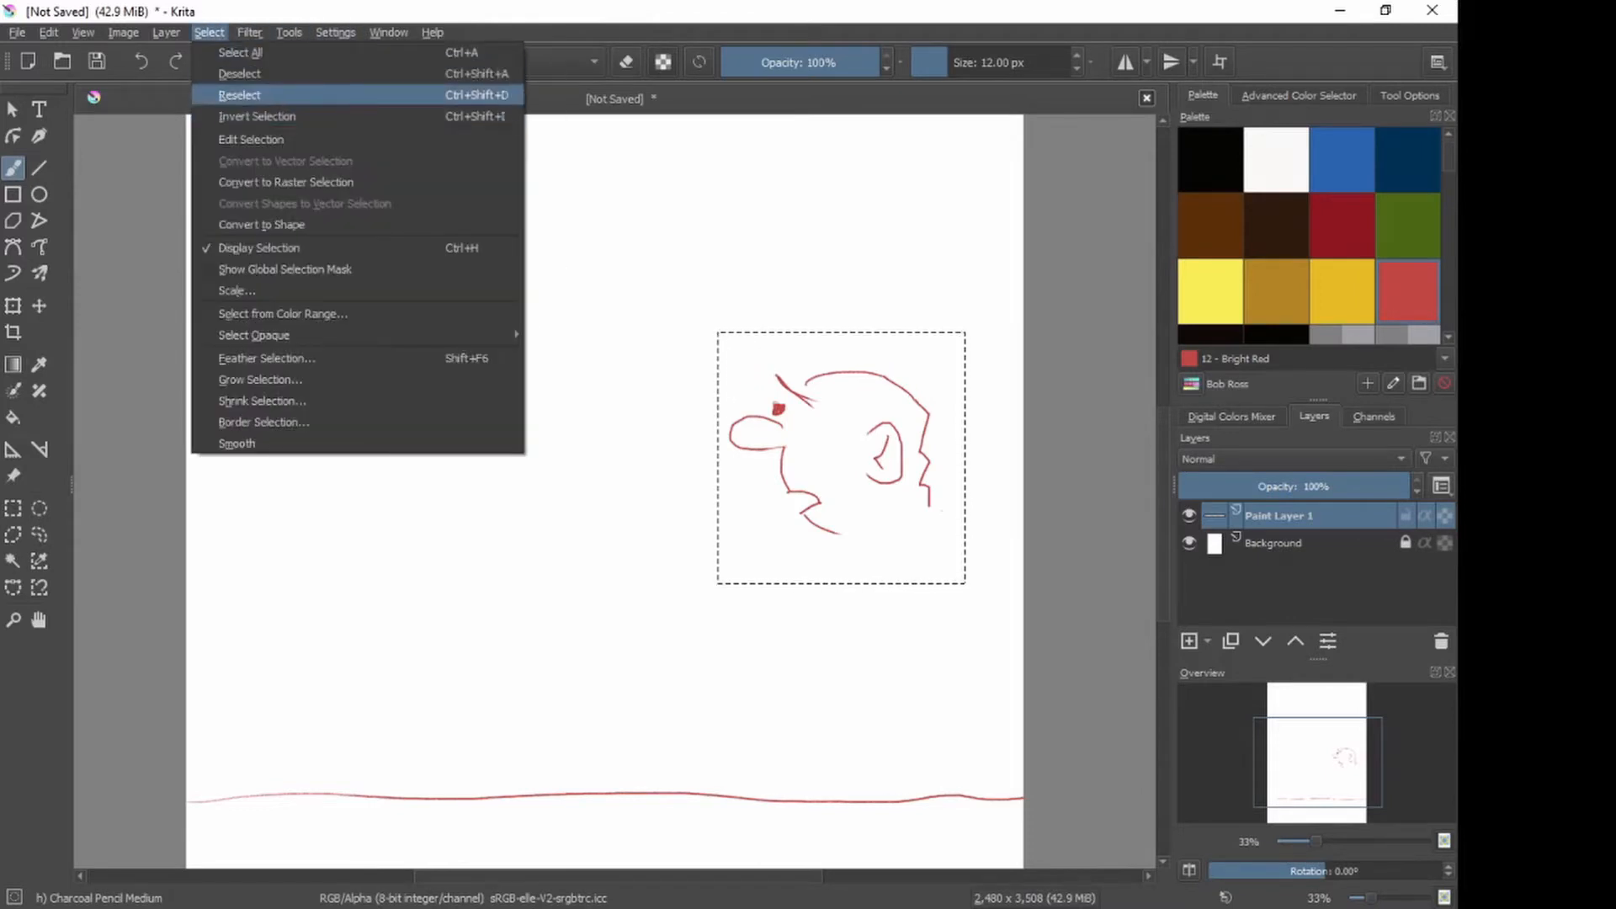
left_click(240, 74)
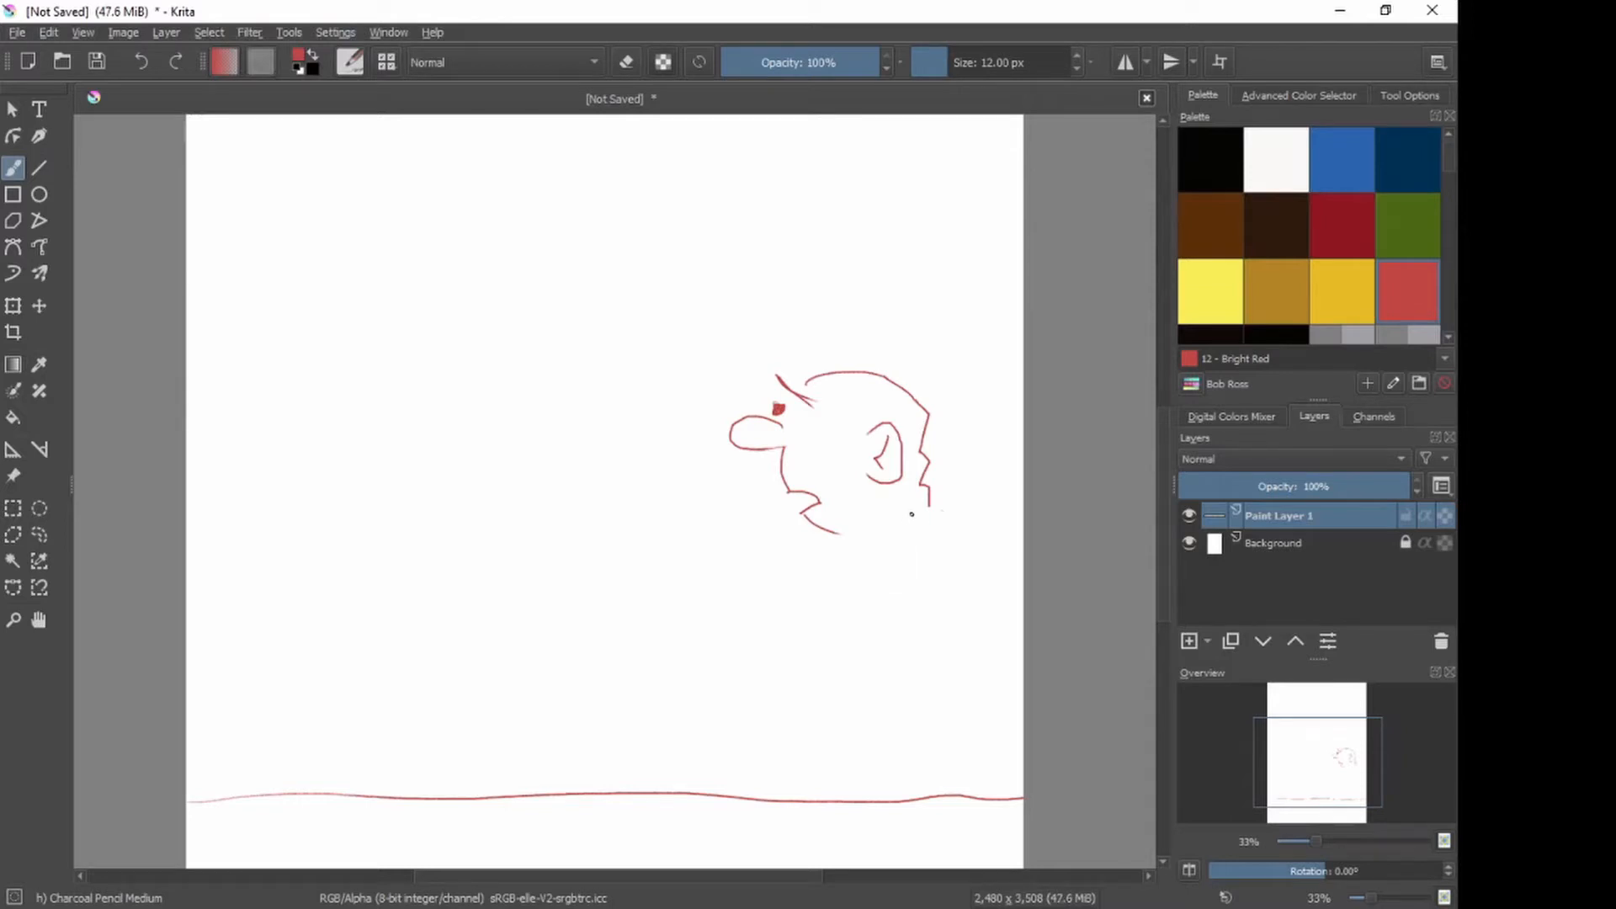
Step: Draw the collar below the head and the man's front arm, running from the shoulder down to the horizontal line
left_click_drag(929, 506, 850, 544)
left_click_drag(930, 506, 948, 520)
mouse_move(961, 527)
left_mouse_down()
mouse_move(896, 523)
mouse_move(844, 550)
mouse_move(792, 726)
left_mouse_up()
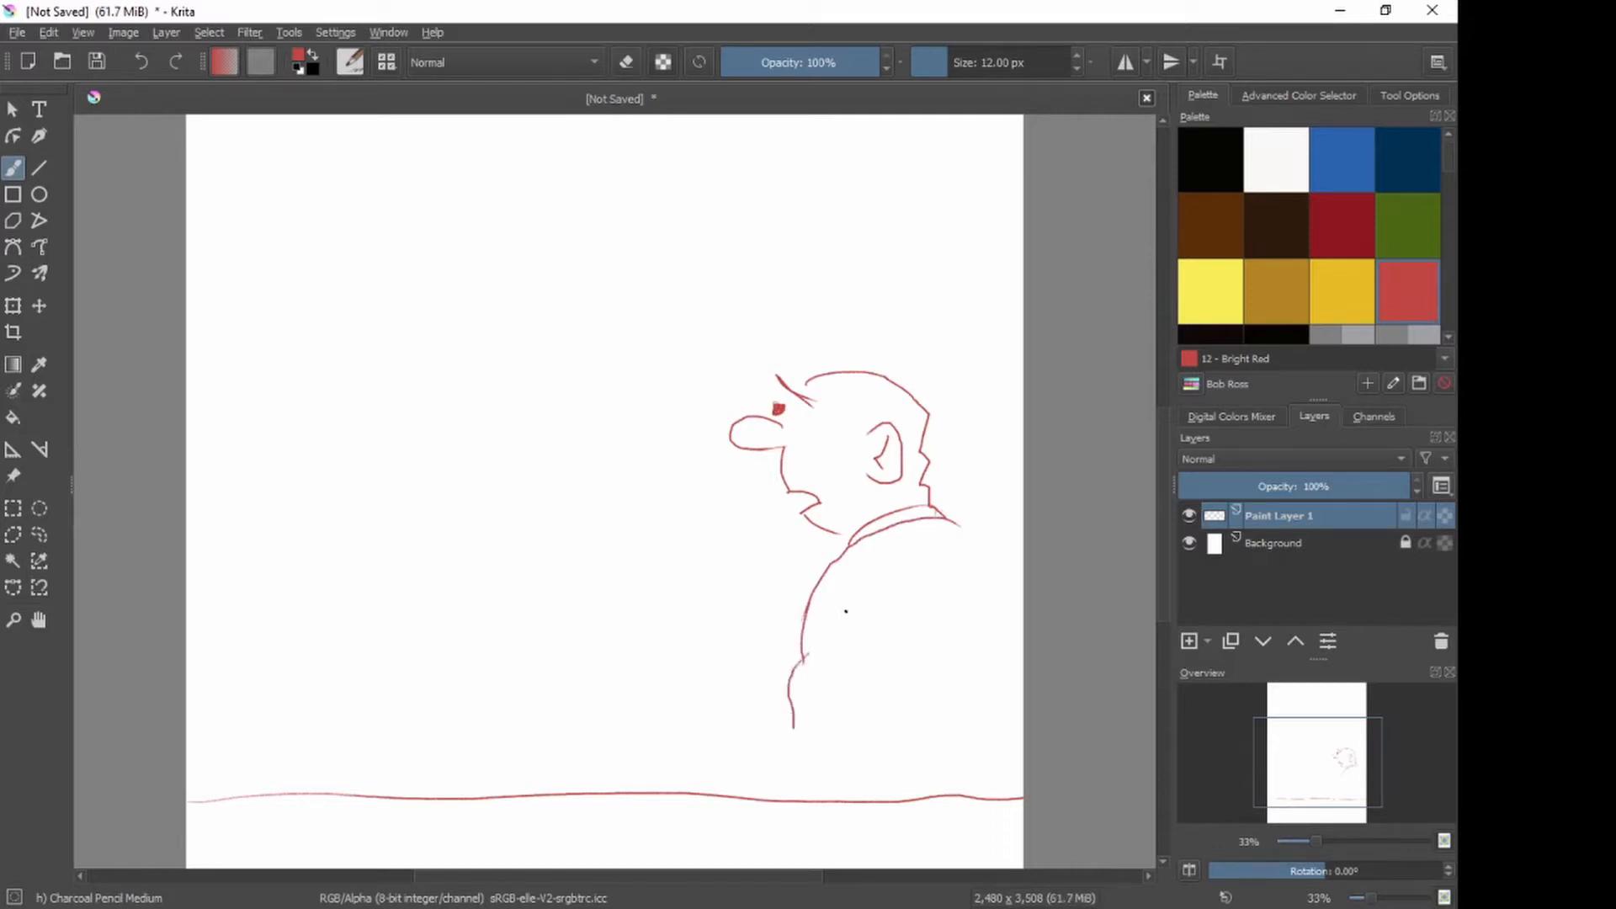
left_click_drag(842, 610, 832, 672)
left_click_drag(844, 608, 830, 793)
left_click_drag(794, 722, 809, 792)
mouse_move(799, 714)
left_mouse_down()
mouse_move(802, 799)
mouse_move(816, 799)
left_mouse_up()
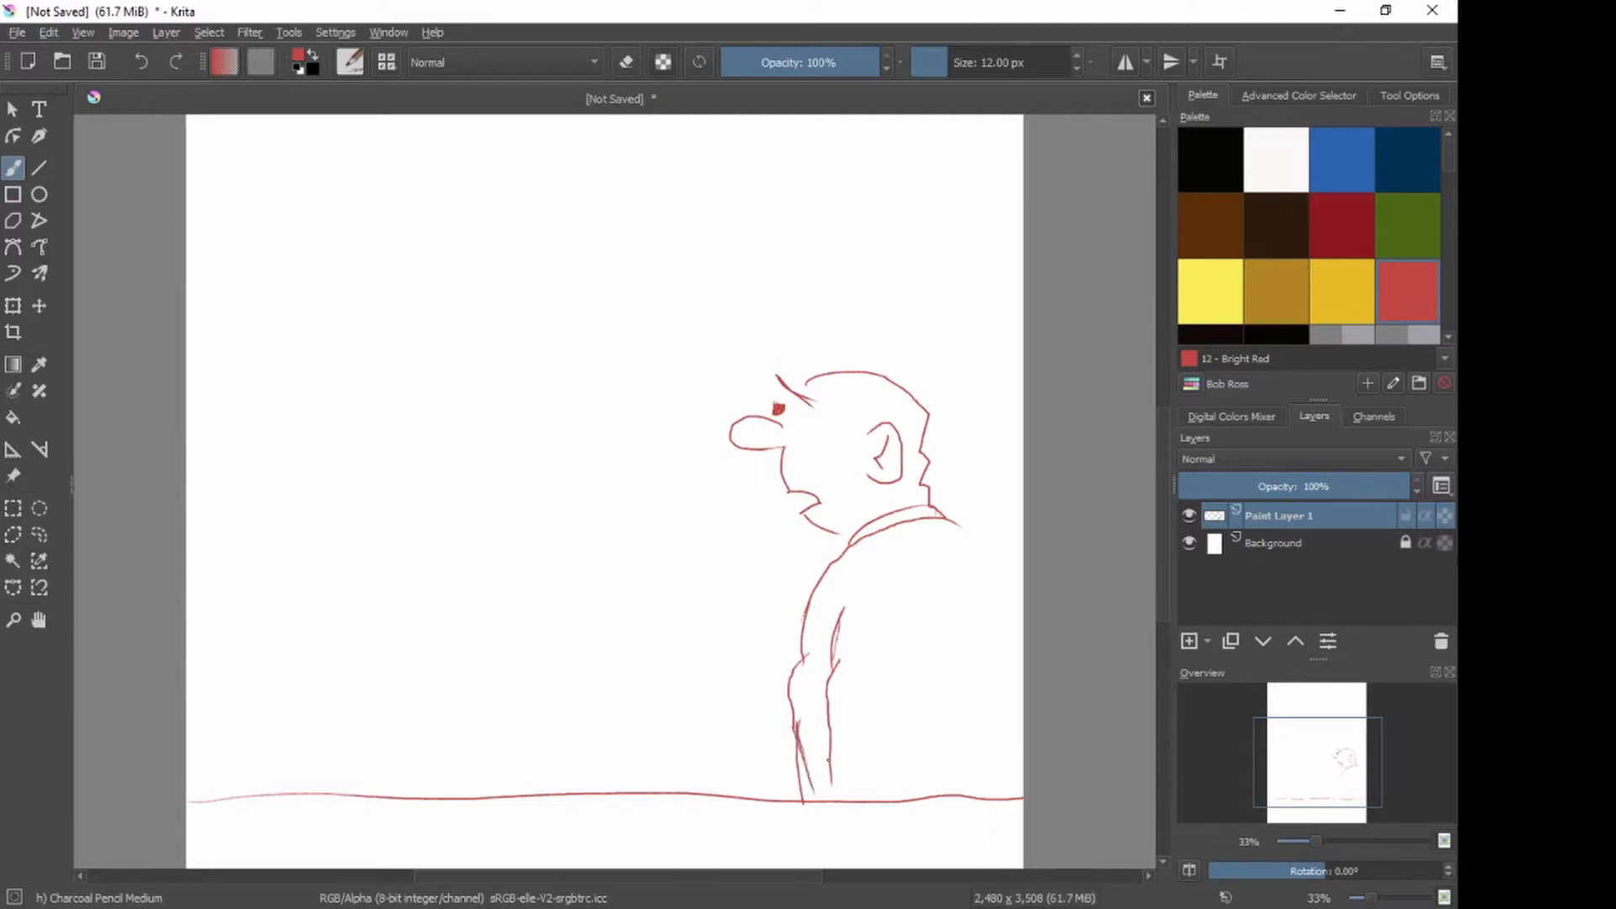
Step: Complete the man's body with the rear edge of the sleeve and a curved back, both reaching the horizontal line
left_click_drag(912, 603, 915, 666)
mouse_move(911, 672)
left_mouse_down()
mouse_move(927, 678)
mouse_move(931, 793)
left_mouse_up()
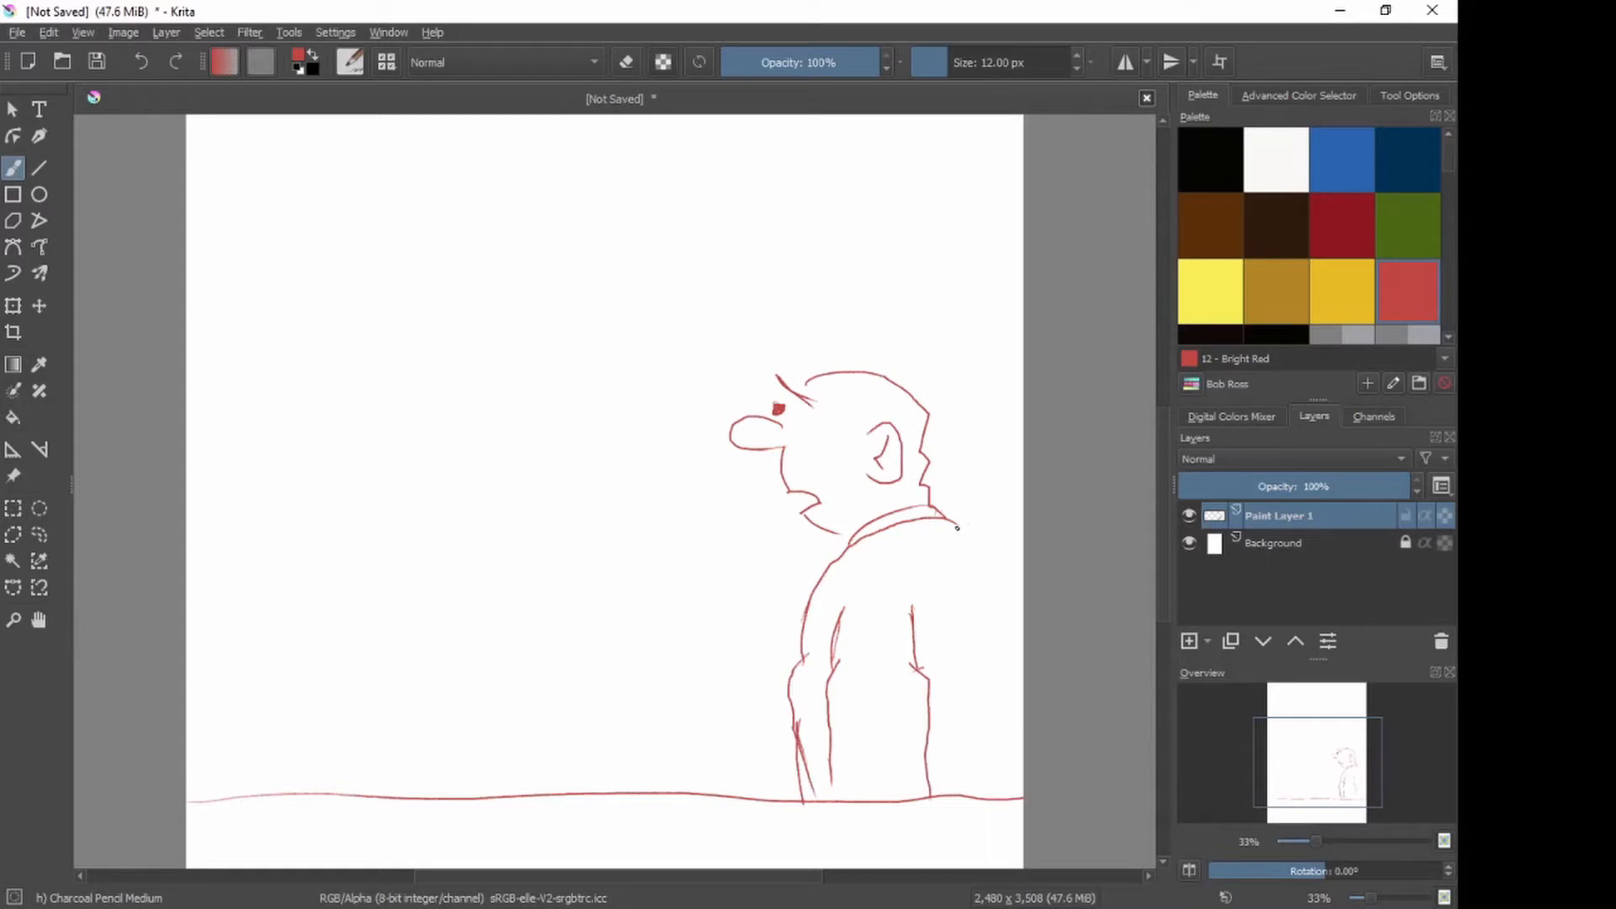
mouse_move(953, 522)
left_mouse_down()
mouse_move(1002, 643)
mouse_move(1013, 801)
left_mouse_up()
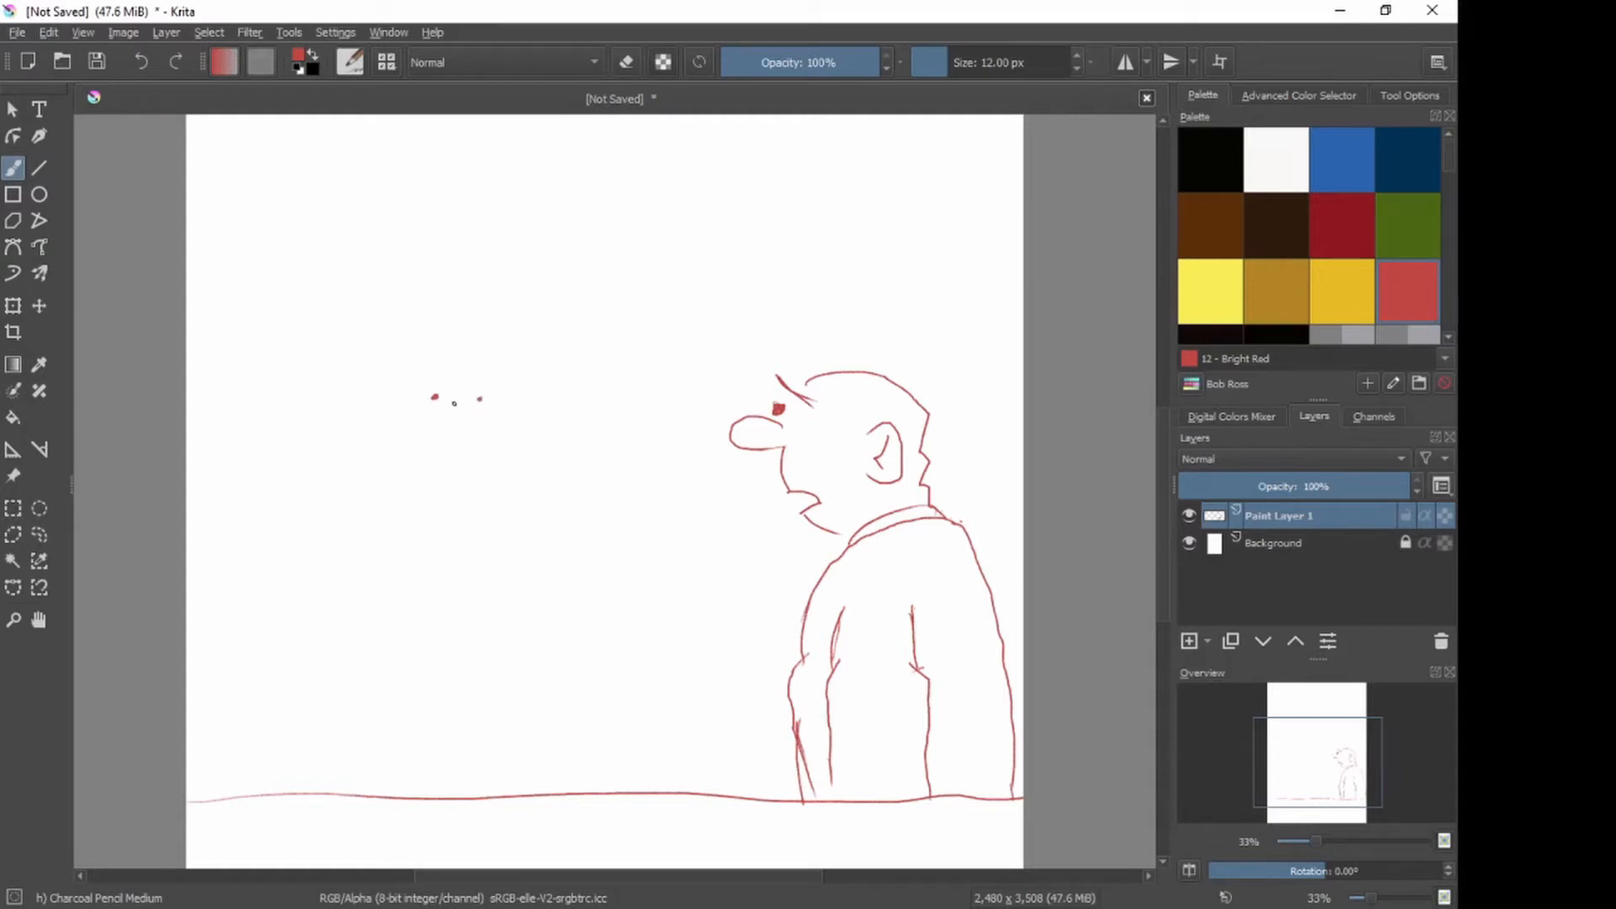
Step: On the page's left half, draw a large nose for a second figure and a peaked officer's cap with visor and badge
mouse_move(457, 399)
left_mouse_down()
mouse_move(505, 414)
mouse_move(515, 439)
mouse_move(460, 437)
left_mouse_up()
mouse_move(436, 382)
left_mouse_down()
mouse_move(485, 392)
mouse_move(499, 377)
left_mouse_up()
left_click_drag(500, 380, 477, 371)
mouse_move(467, 348)
left_mouse_down()
mouse_move(484, 370)
mouse_move(461, 299)
mouse_move(381, 357)
left_mouse_up()
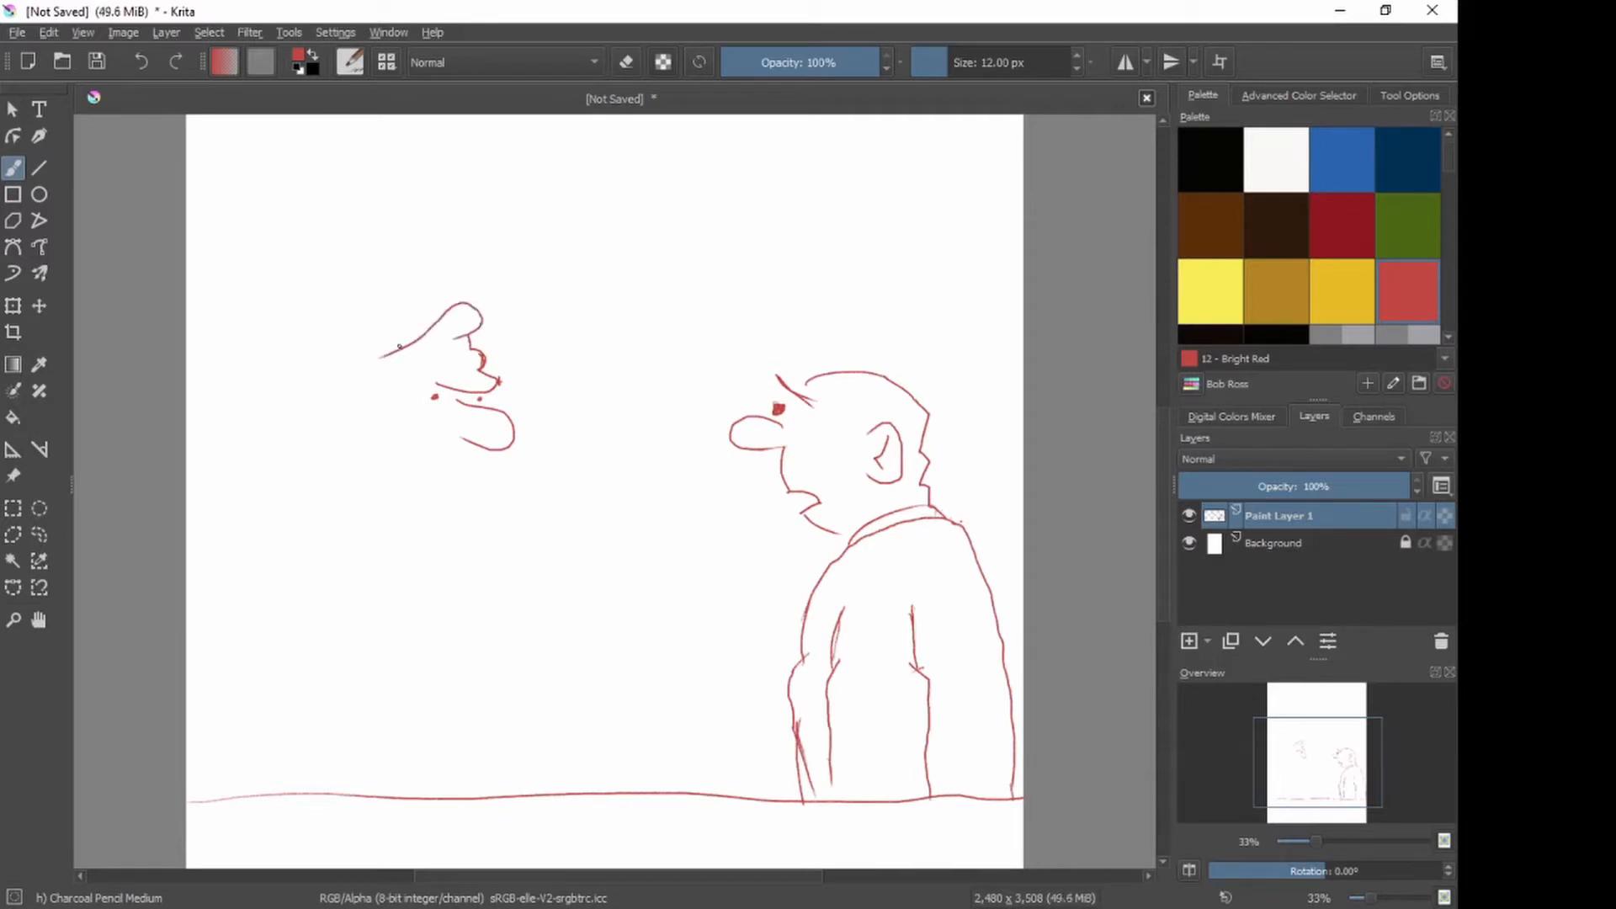
mouse_move(390, 352)
left_mouse_down()
mouse_move(358, 362)
mouse_move(377, 376)
left_mouse_up()
mouse_move(372, 378)
left_mouse_down()
mouse_move(375, 396)
mouse_move(438, 381)
left_mouse_up()
mouse_move(483, 371)
left_mouse_down()
mouse_move(461, 371)
mouse_move(463, 355)
left_mouse_up()
left_click_drag(367, 377, 437, 348)
Step: Draw the officer's ear, sideburn, cheeks and frowning mouth beneath the cap
mouse_move(375, 394)
left_mouse_down()
mouse_move(380, 434)
mouse_move(404, 438)
mouse_move(415, 415)
left_mouse_up()
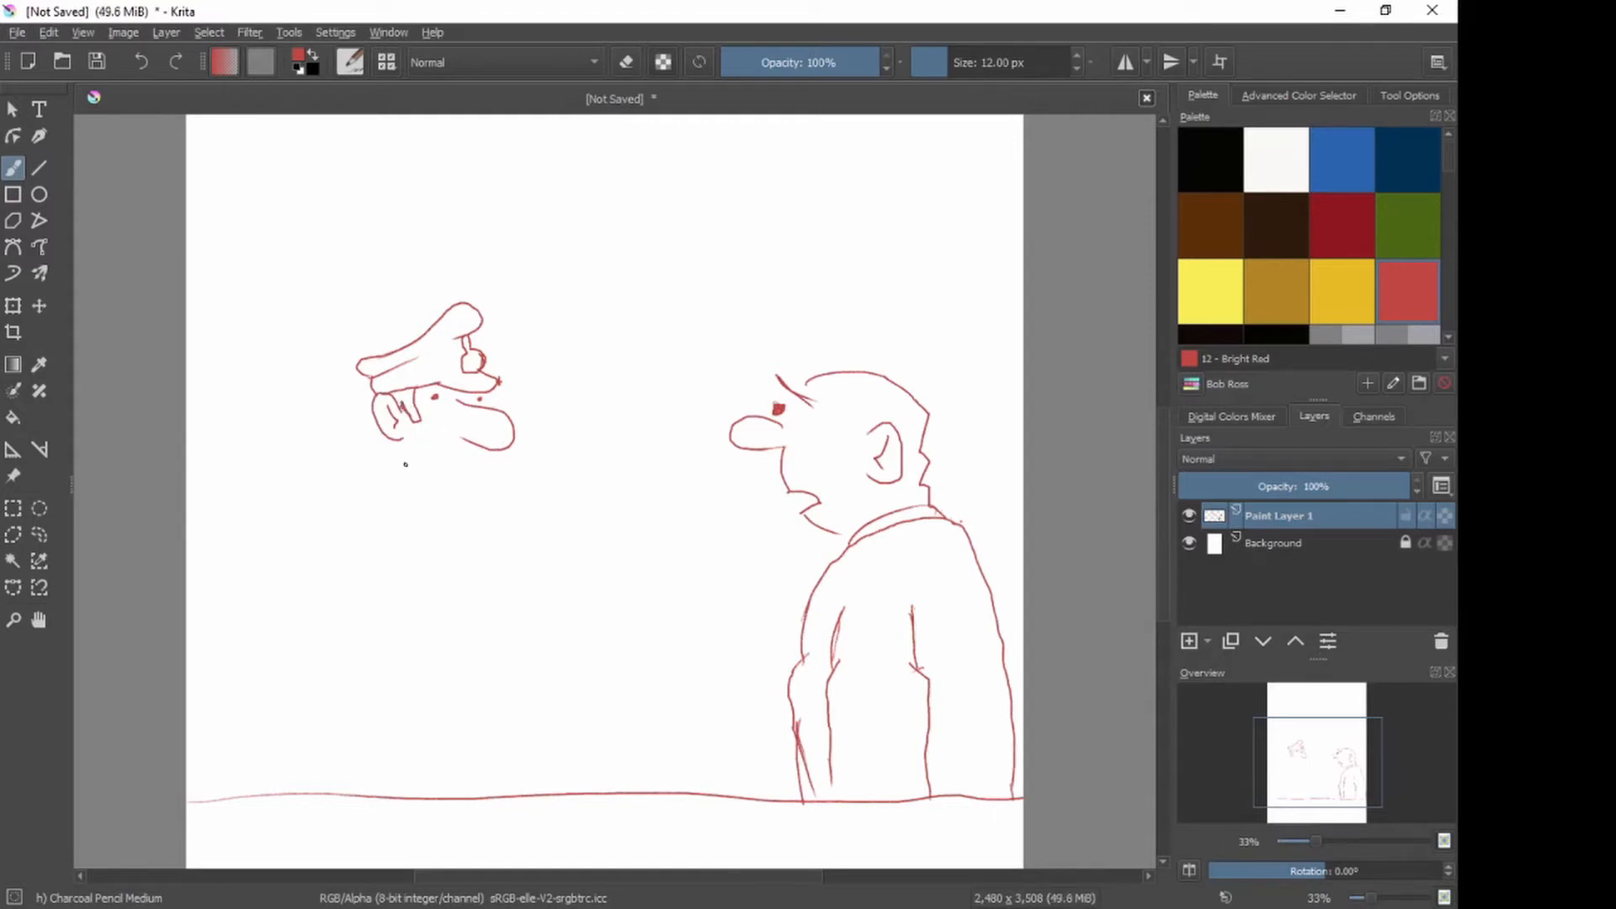
left_click_drag(399, 441, 393, 475)
mouse_move(494, 450)
left_mouse_down()
mouse_move(477, 505)
mouse_move(466, 459)
mouse_move(447, 479)
left_mouse_up()
Step: Draw the officer's chin line, shirt collar and tie, framed by a V-shaped jacket neckline with lapels
left_click_drag(395, 475, 468, 514)
mouse_move(471, 513)
left_mouse_down()
mouse_move(492, 495)
mouse_move(459, 537)
mouse_move(487, 532)
mouse_move(475, 584)
mouse_move(489, 588)
left_mouse_up()
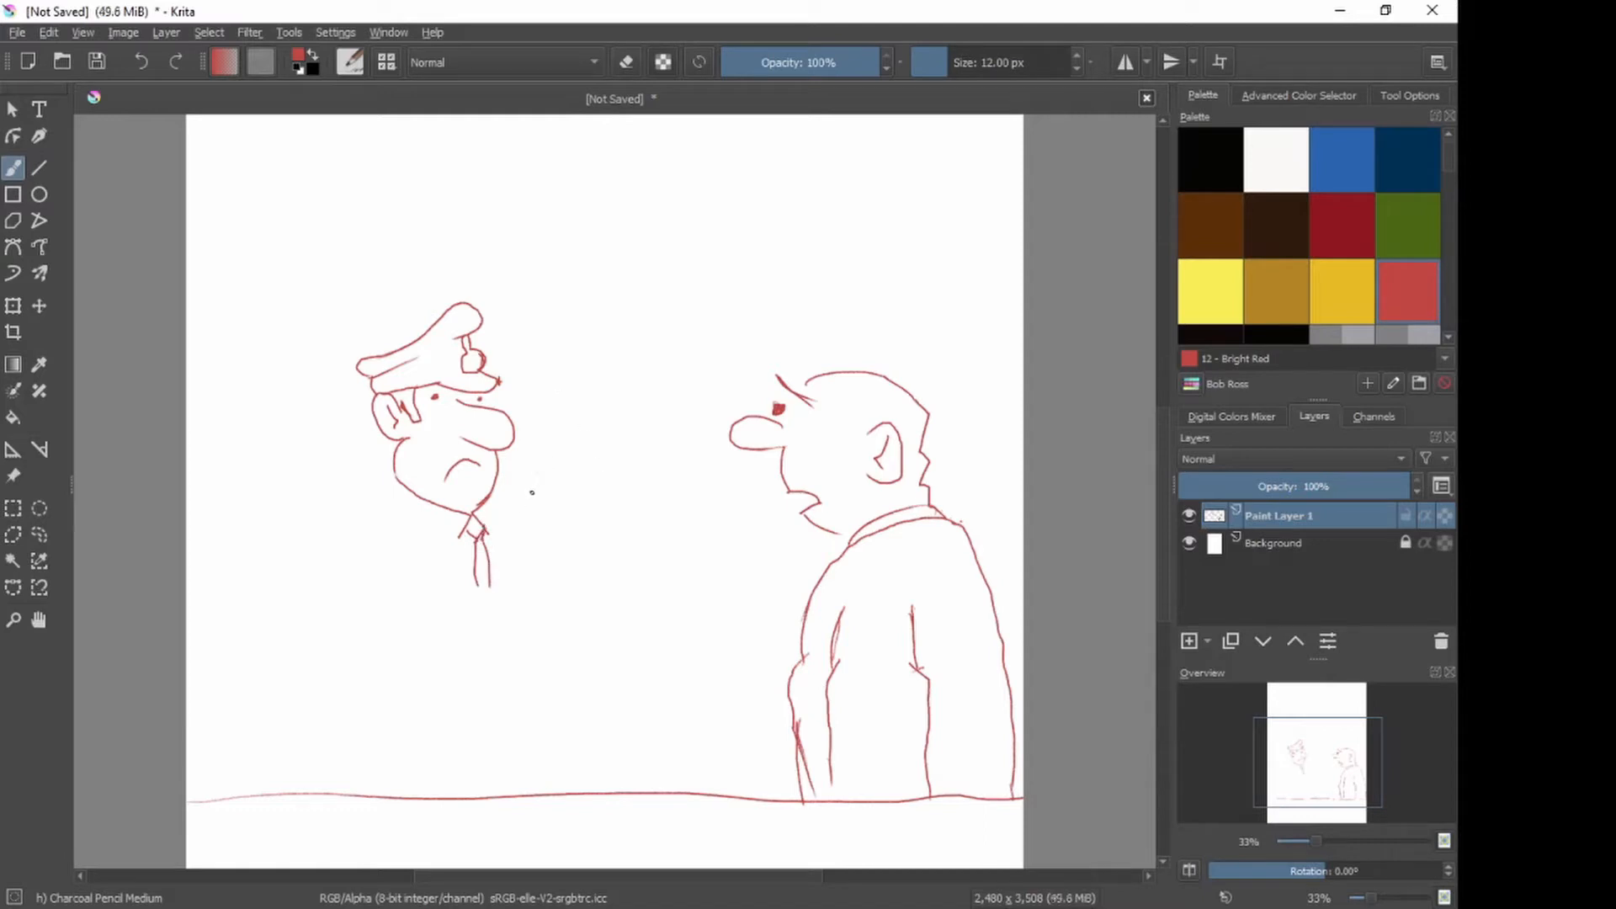
left_click_drag(495, 489, 489, 593)
mouse_move(397, 485)
left_mouse_down()
mouse_move(420, 553)
mouse_move(484, 600)
left_mouse_up()
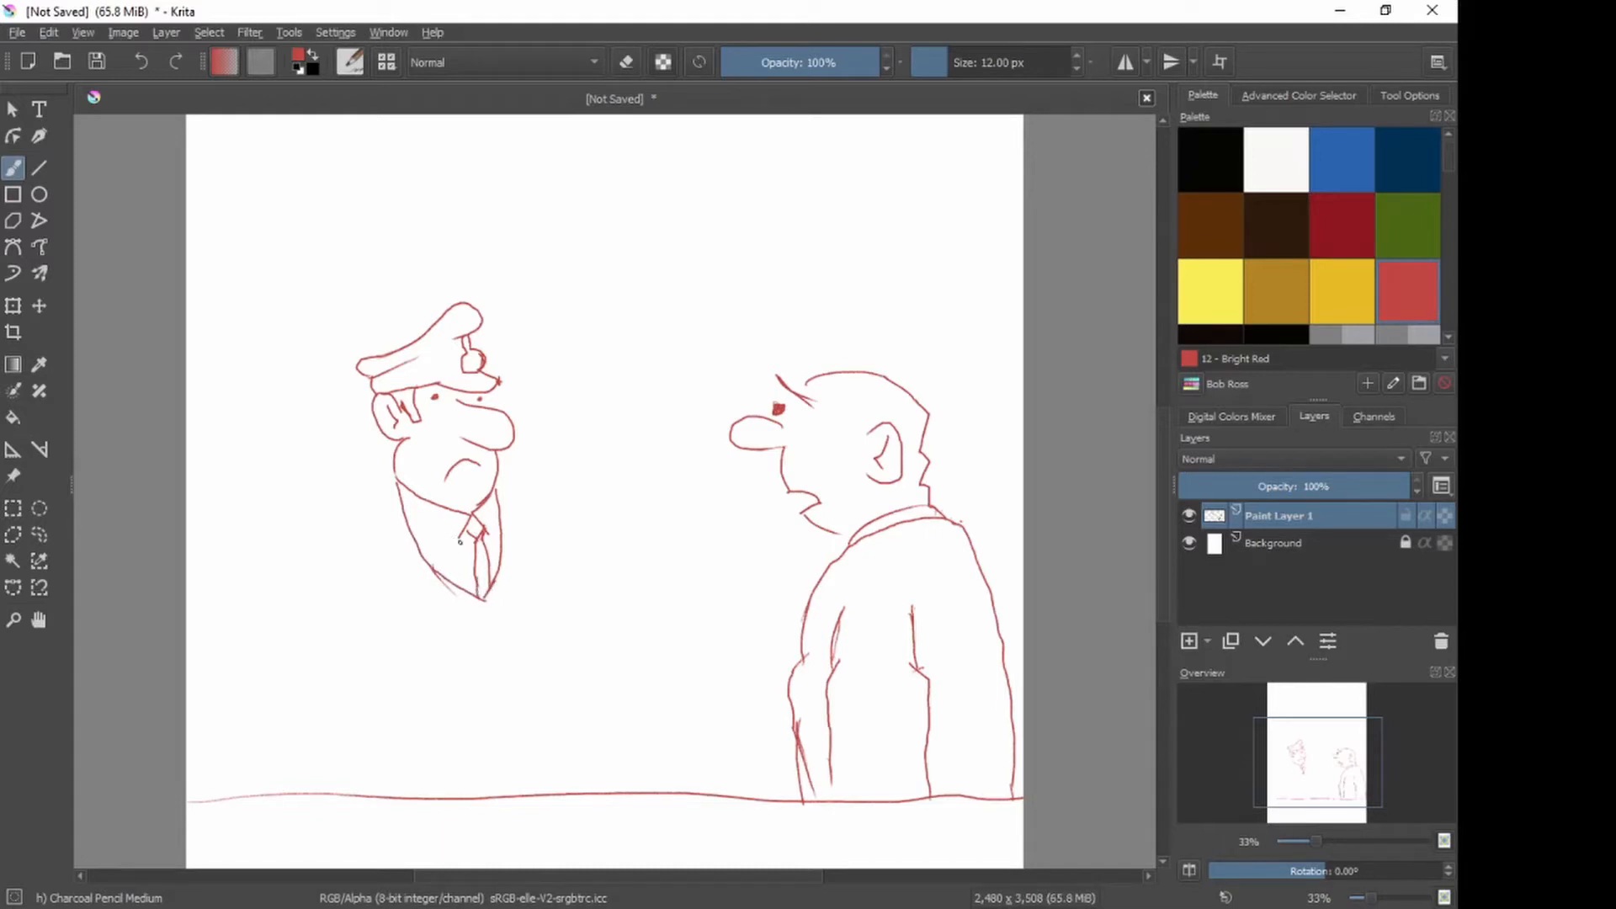
mouse_move(466, 529)
left_mouse_down()
mouse_move(452, 549)
mouse_move(500, 509)
mouse_move(493, 530)
mouse_move(434, 529)
mouse_move(410, 505)
left_mouse_up()
Step: Draw the epaulette on the officer's left-hand shoulder in the picture and the sleeve beneath it down to the horizontal line
mouse_move(365, 490)
left_mouse_down()
mouse_move(394, 483)
mouse_move(326, 503)
mouse_move(353, 500)
left_mouse_up()
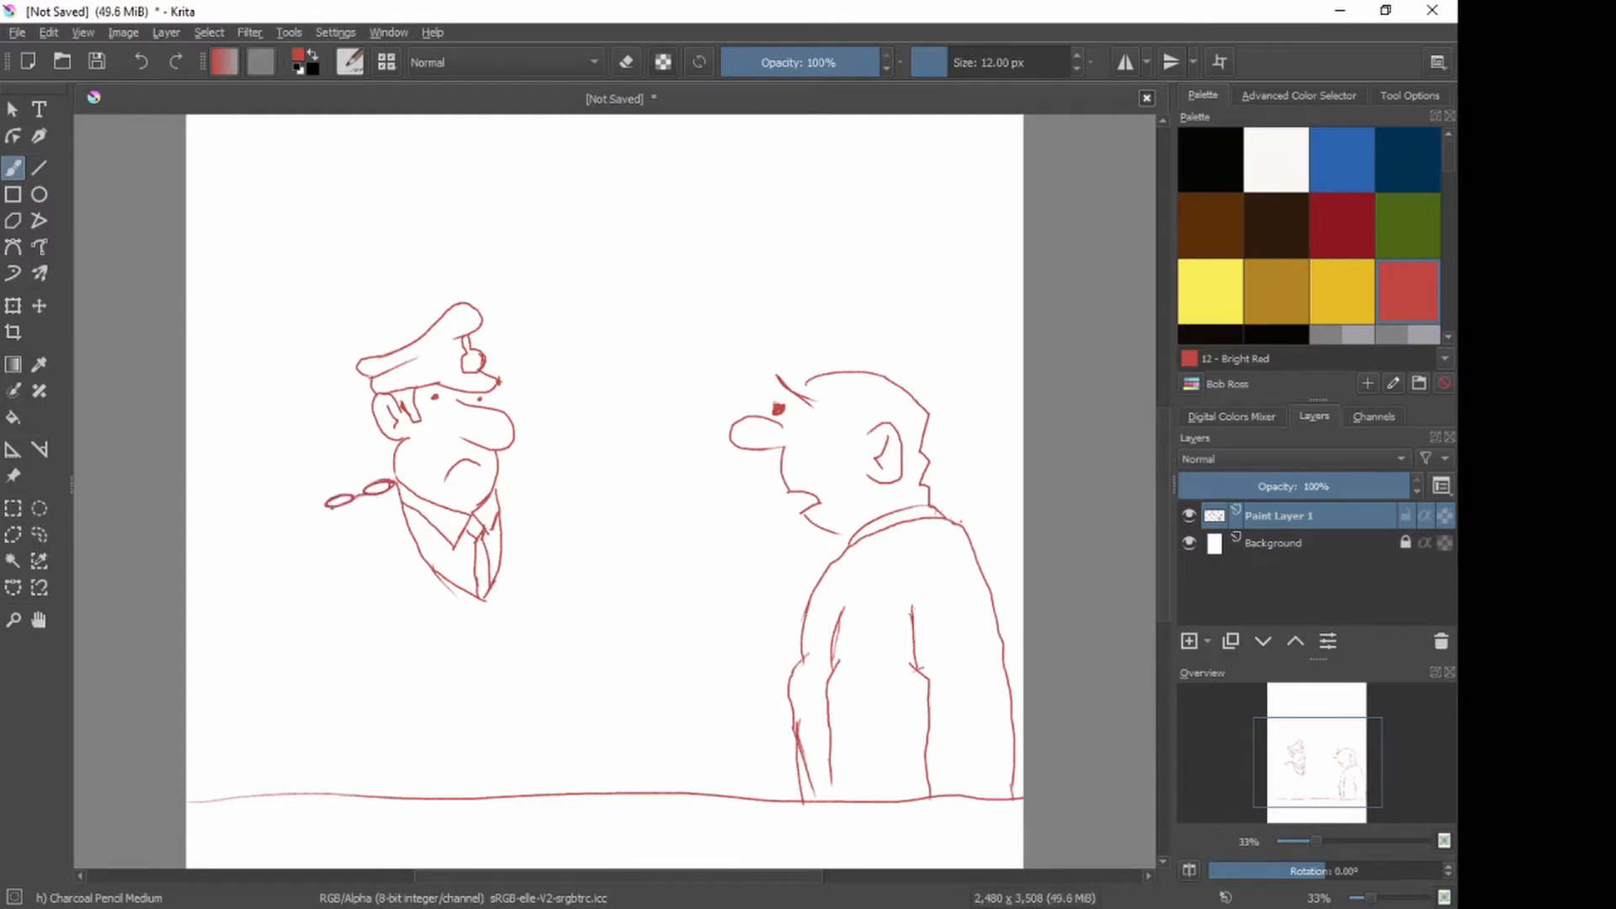
left_click_drag(331, 532, 294, 670)
mouse_move(310, 597)
left_mouse_down()
mouse_move(280, 675)
mouse_move(294, 640)
mouse_move(282, 711)
mouse_move(304, 791)
left_mouse_up()
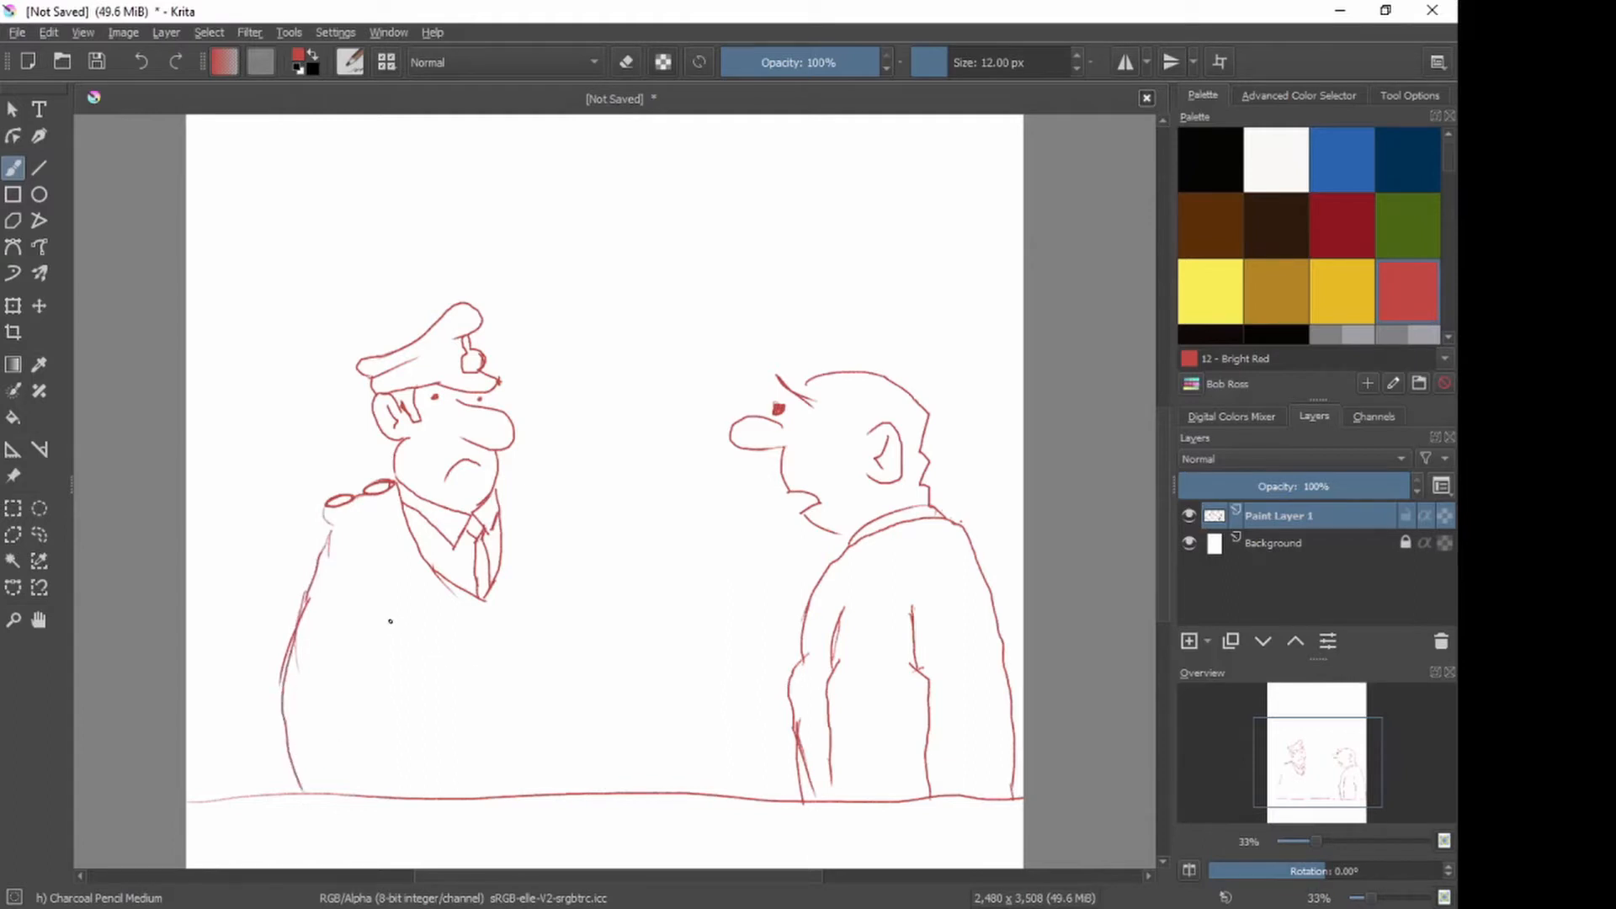
mouse_move(388, 636)
left_mouse_down()
mouse_move(358, 709)
mouse_move(385, 806)
left_mouse_up()
left_click_drag(364, 687, 401, 793)
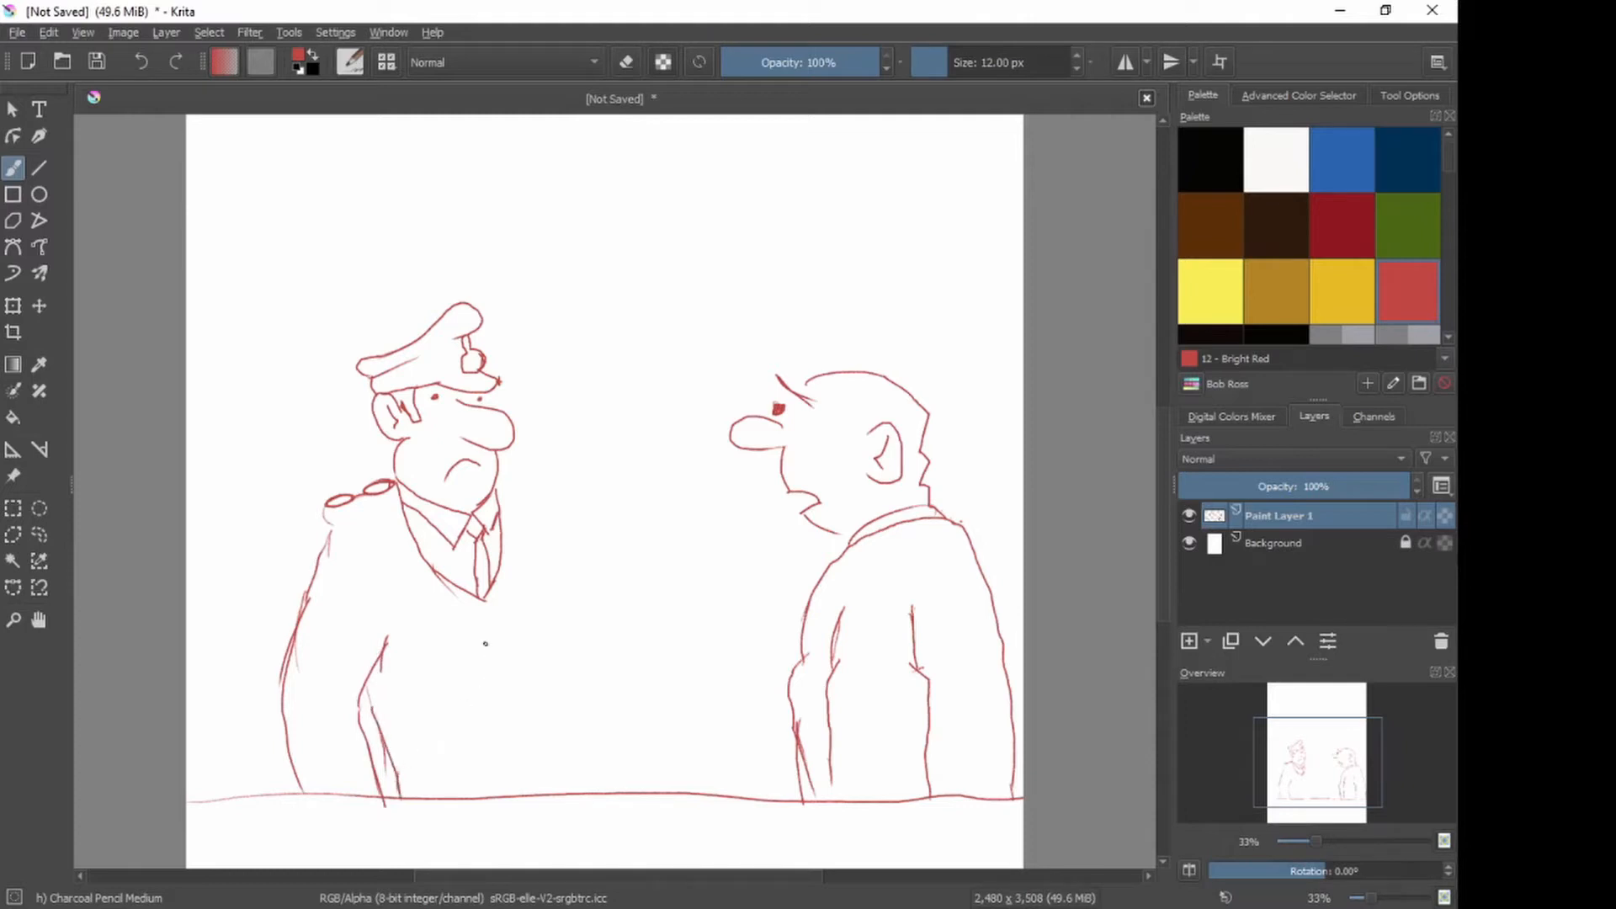
Step: Draw a vertical row of four oval buttons down the front of the officer's jacket
mouse_move(490, 624)
left_mouse_down()
mouse_move(503, 697)
mouse_move(499, 680)
left_mouse_up()
mouse_move(502, 746)
left_mouse_down()
mouse_move(495, 733)
mouse_move(493, 759)
mouse_move(506, 734)
left_mouse_up()
mouse_move(496, 795)
left_mouse_down()
mouse_move(504, 773)
mouse_move(509, 793)
left_mouse_up()
Step: Draw the officer's second epaulette and the outer and inner edges of the sleeve facing the other man
mouse_move(501, 477)
left_mouse_down()
mouse_move(526, 482)
mouse_move(502, 484)
left_mouse_up()
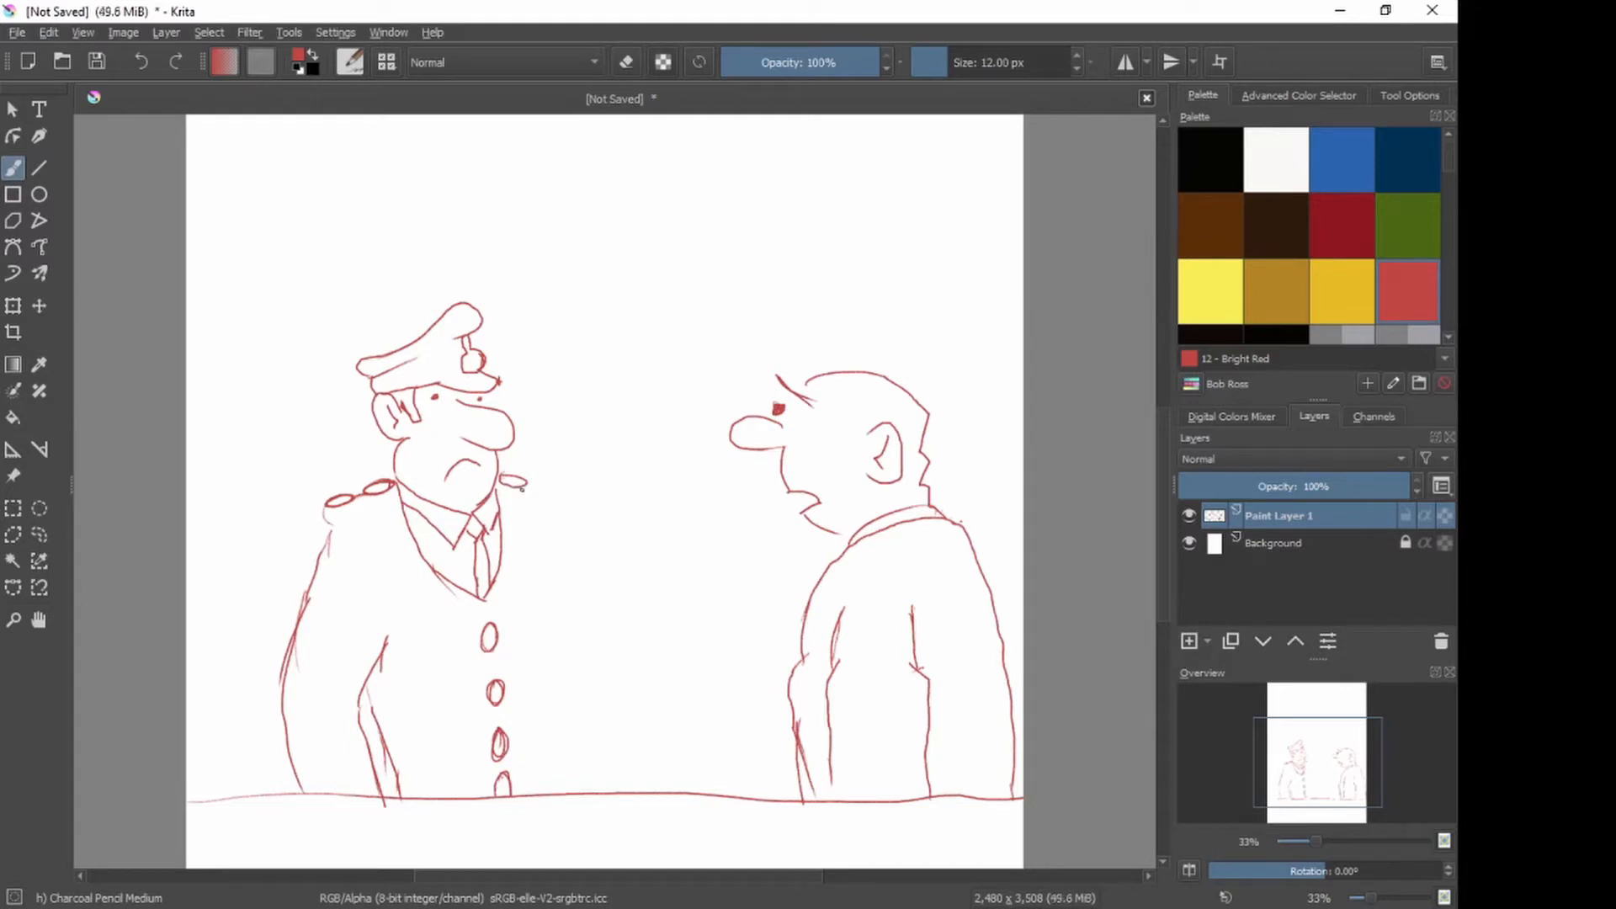
mouse_move(510, 487)
left_mouse_down()
mouse_move(568, 550)
mouse_move(604, 788)
left_mouse_up()
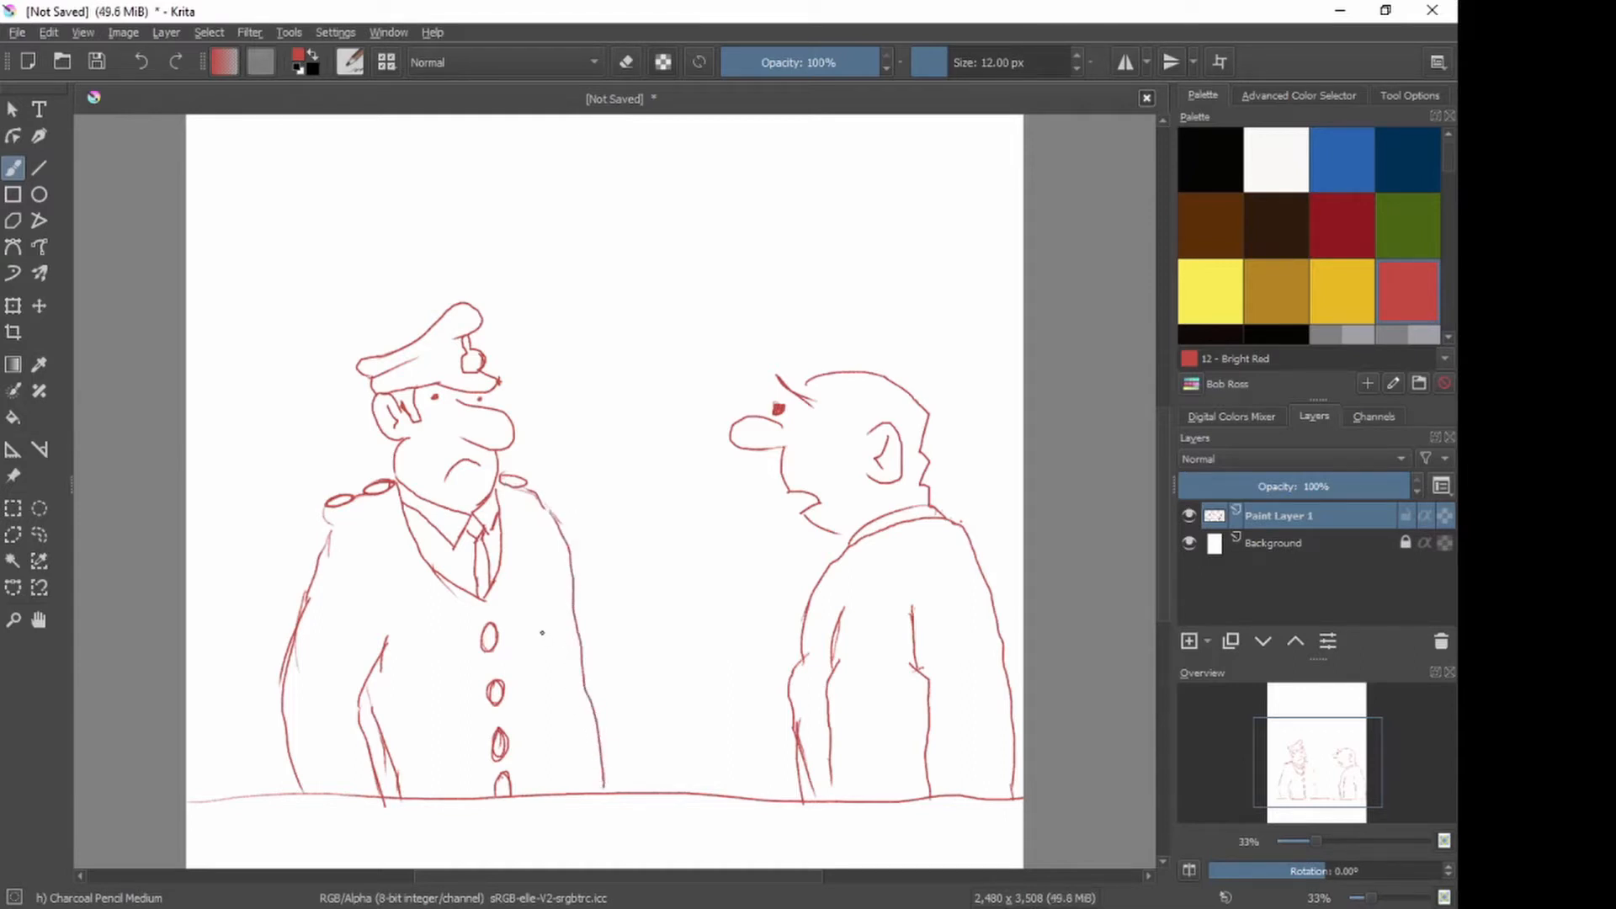
left_click_drag(543, 637, 558, 792)
Step: Add a small filled button on each side of the officer's top jacket button and retrace the tie's edge
mouse_move(418, 654)
left_mouse_down()
mouse_move(419, 670)
mouse_move(425, 651)
left_mouse_up()
mouse_move(523, 636)
left_mouse_down()
mouse_move(520, 650)
mouse_move(527, 637)
left_mouse_up()
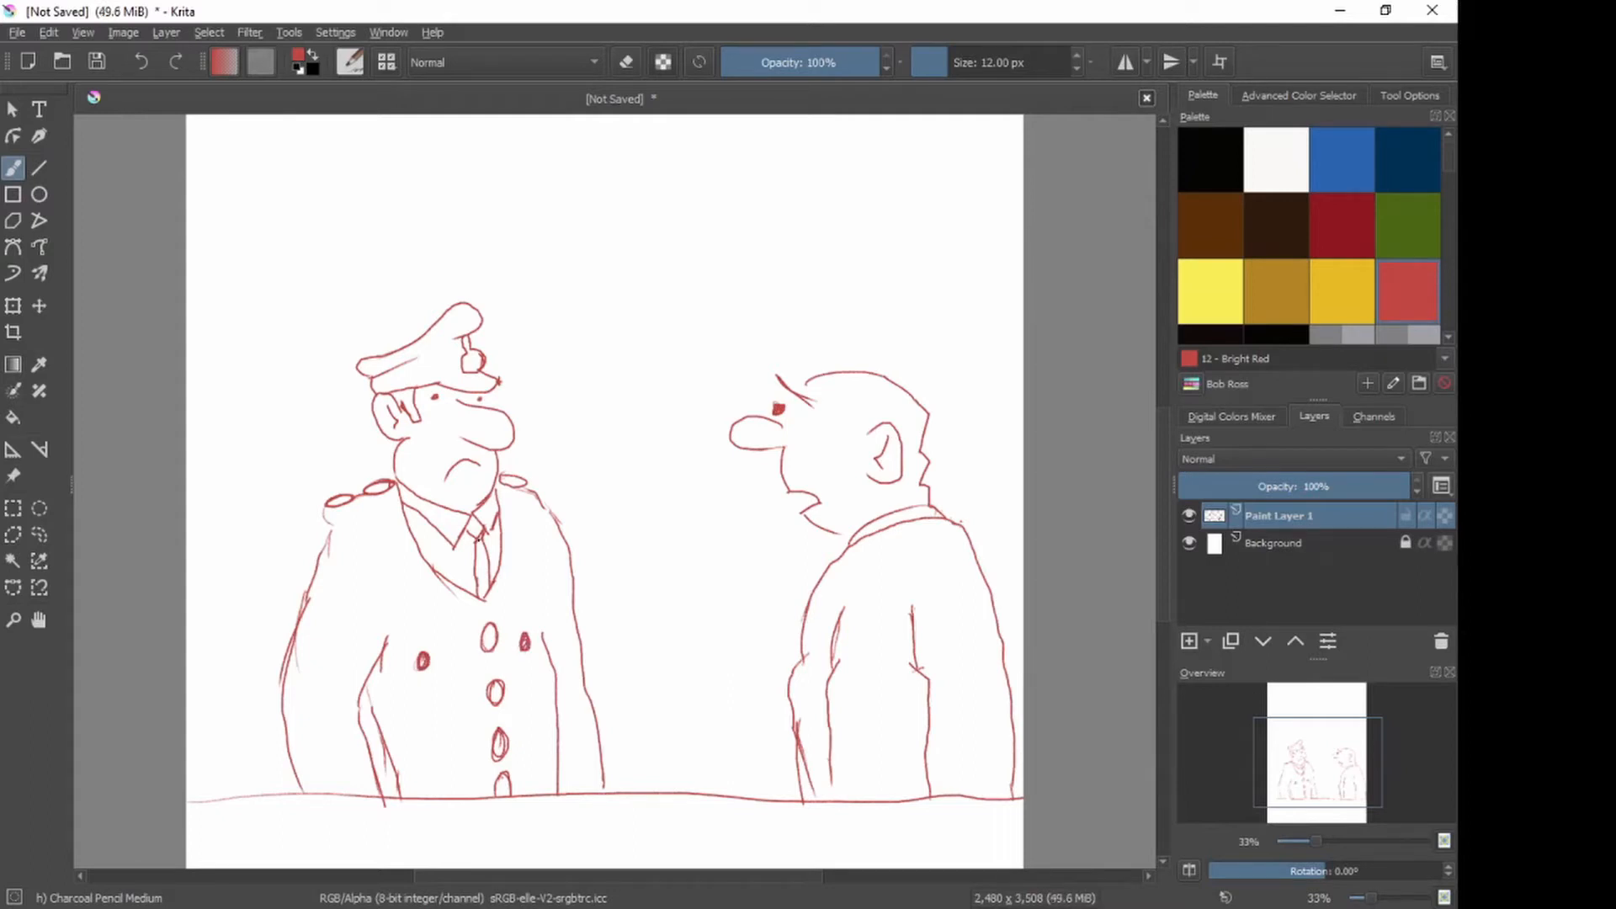
left_click_drag(477, 539, 477, 594)
Step: Above the two figures, draw two long, nearly horizontal wall lines joined by two uprights that form a square opening
mouse_move(589, 354)
left_mouse_down()
mouse_move(539, 573)
mouse_move(542, 678)
left_mouse_up()
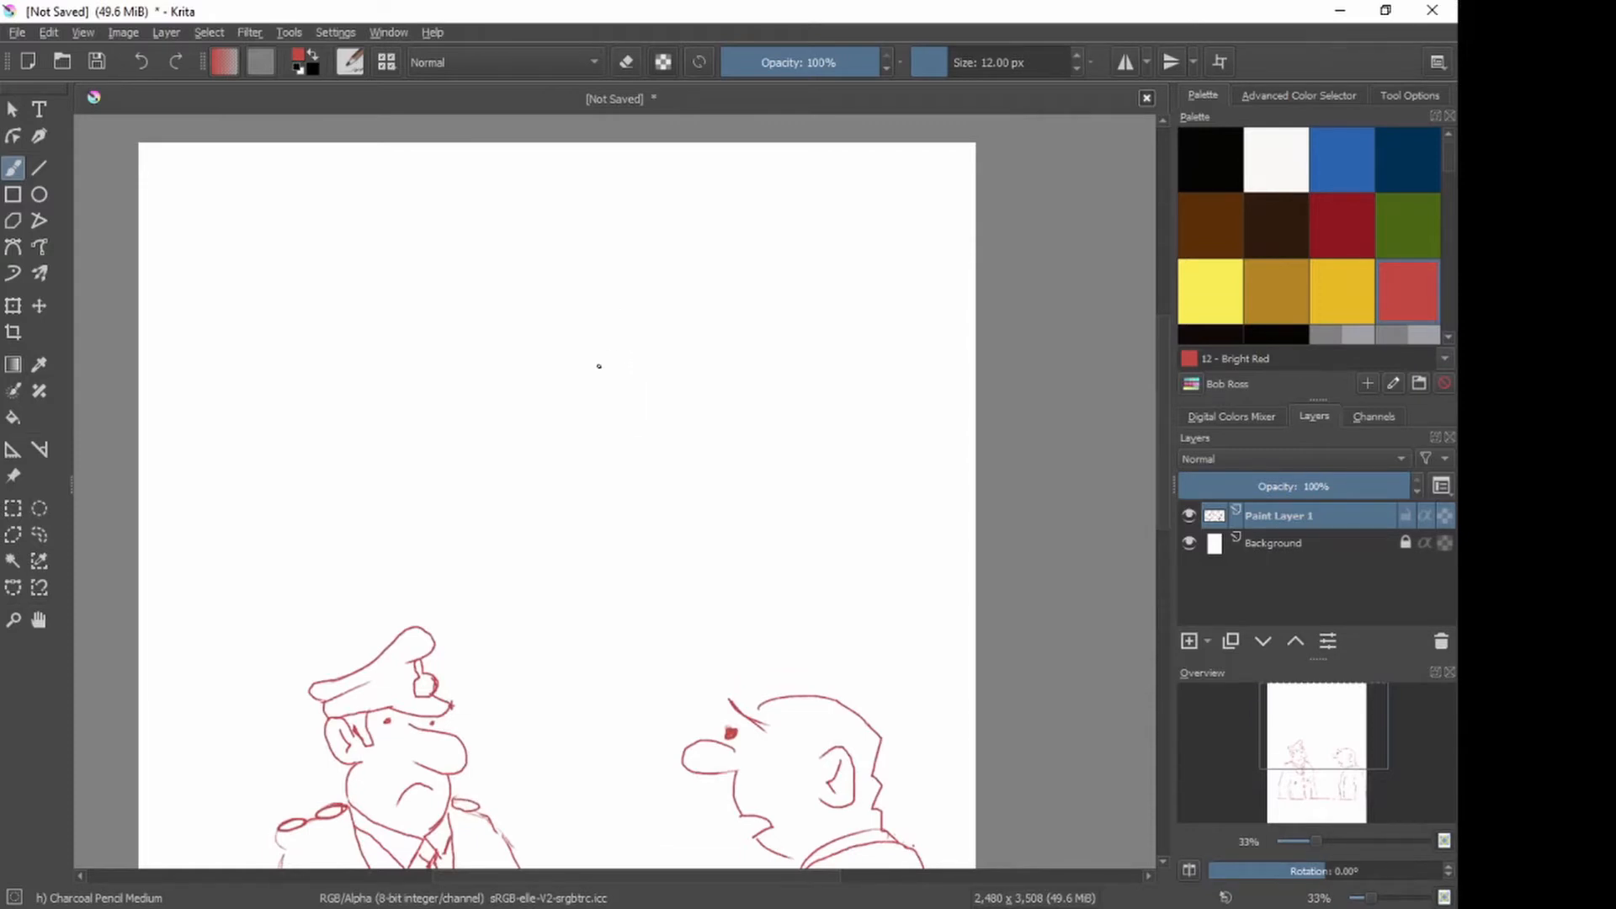
mouse_move(602, 350)
left_mouse_down()
mouse_move(602, 317)
mouse_move(606, 488)
left_mouse_up()
left_click_drag(263, 471, 939, 505)
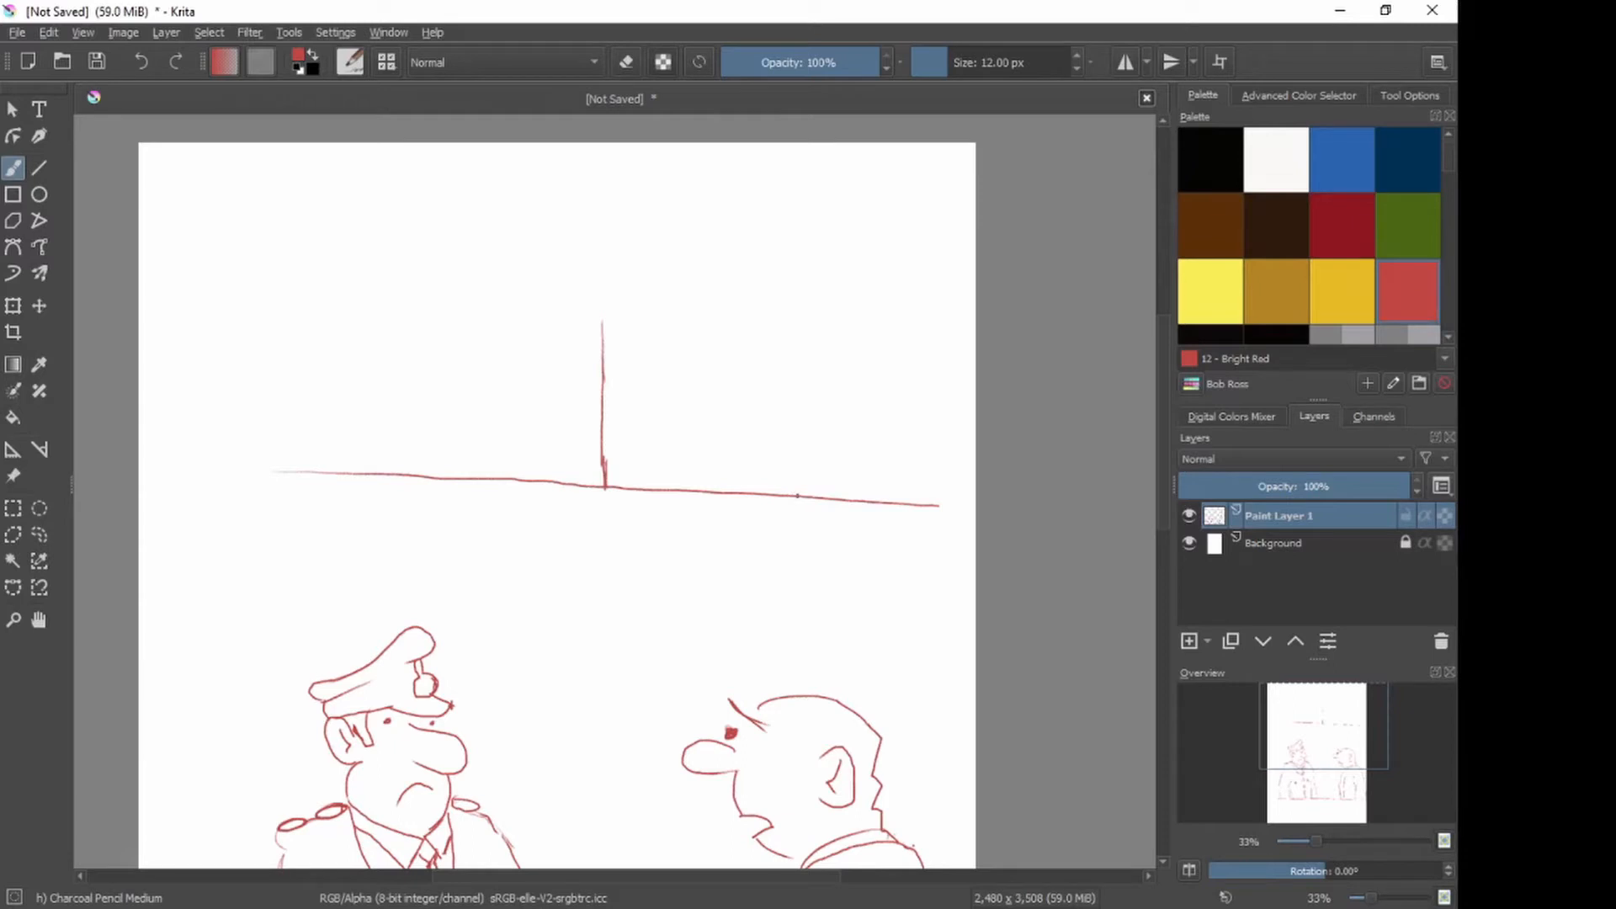
left_click_drag(797, 496, 792, 310)
left_click_drag(268, 298, 966, 318)
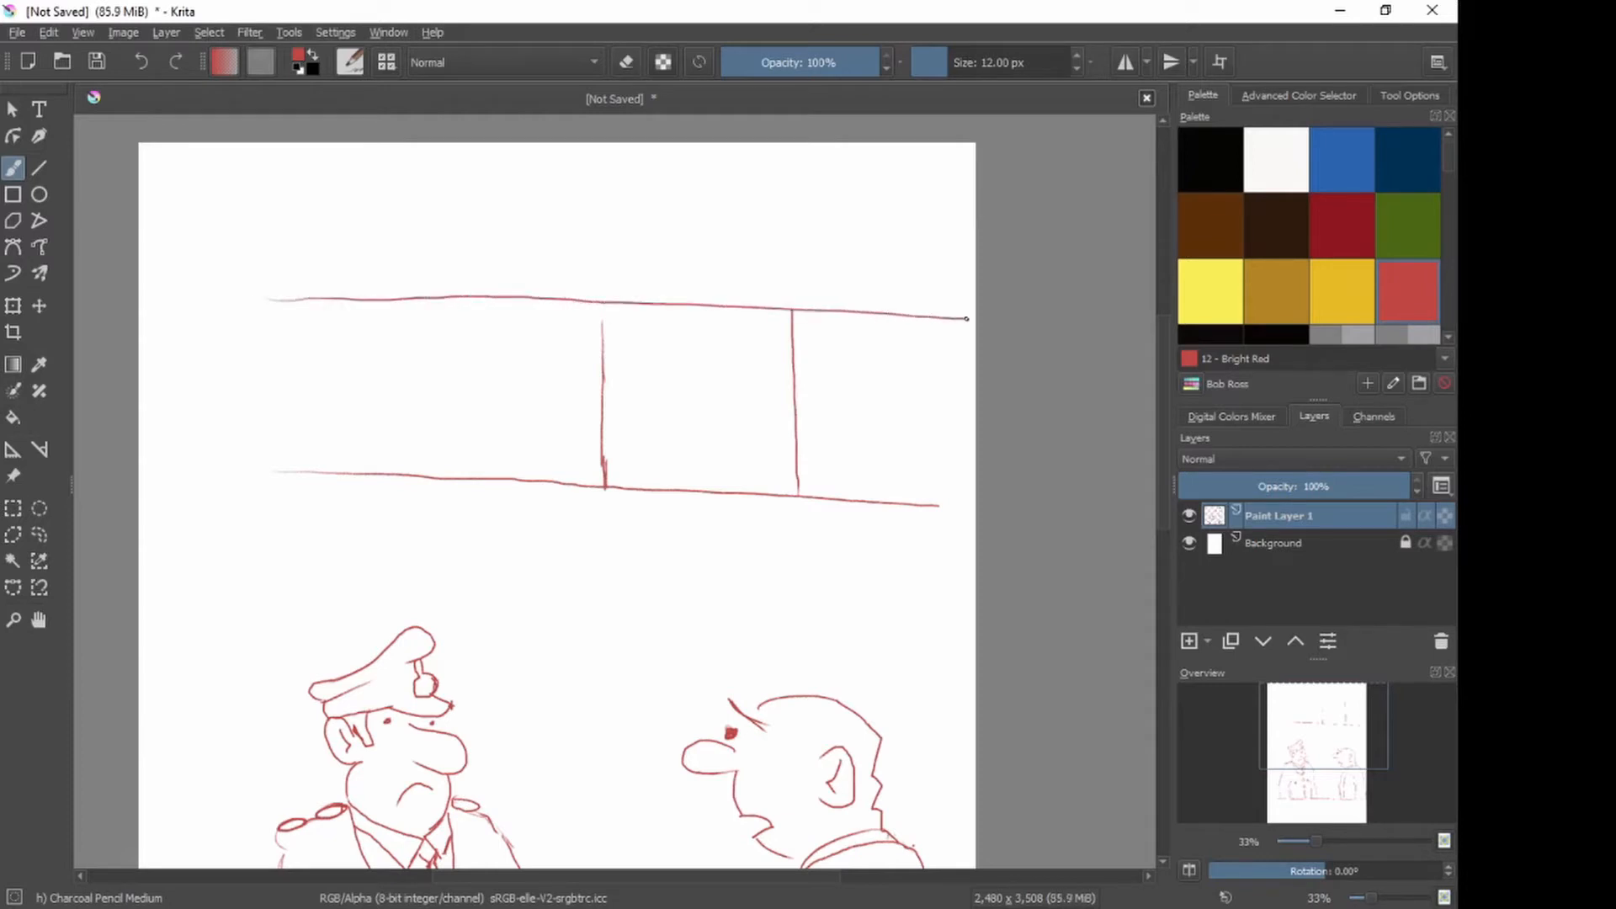
Step: Give the wall opening depth with a diagonal corner line, an inner upright and an inner upper edge
mouse_move(603, 310)
left_mouse_down()
mouse_move(606, 353)
mouse_move(645, 325)
left_mouse_up()
left_click_drag(648, 328, 657, 486)
left_click_drag(653, 325, 793, 335)
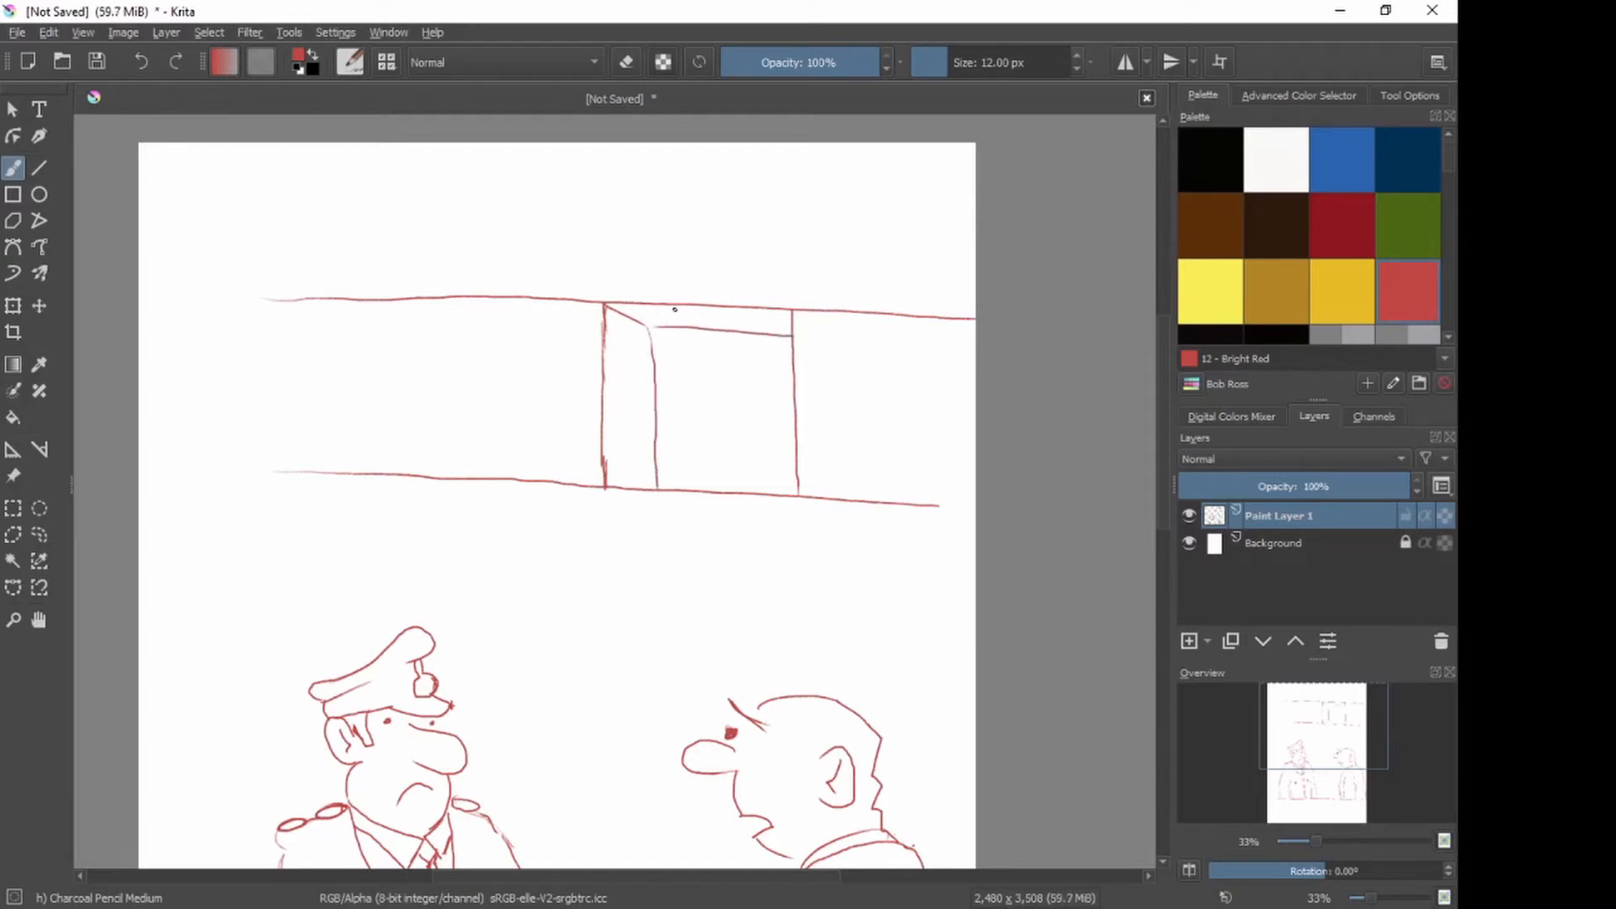
Step: Draw three short pipes hanging from the opening's upper edge, the outer two bent outwards and the middle one straight
left_click_drag(675, 313, 770, 318)
left_click_drag(659, 332, 637, 342)
mouse_move(639, 345)
left_mouse_down()
mouse_move(665, 346)
mouse_move(679, 315)
mouse_move(647, 344)
left_mouse_up()
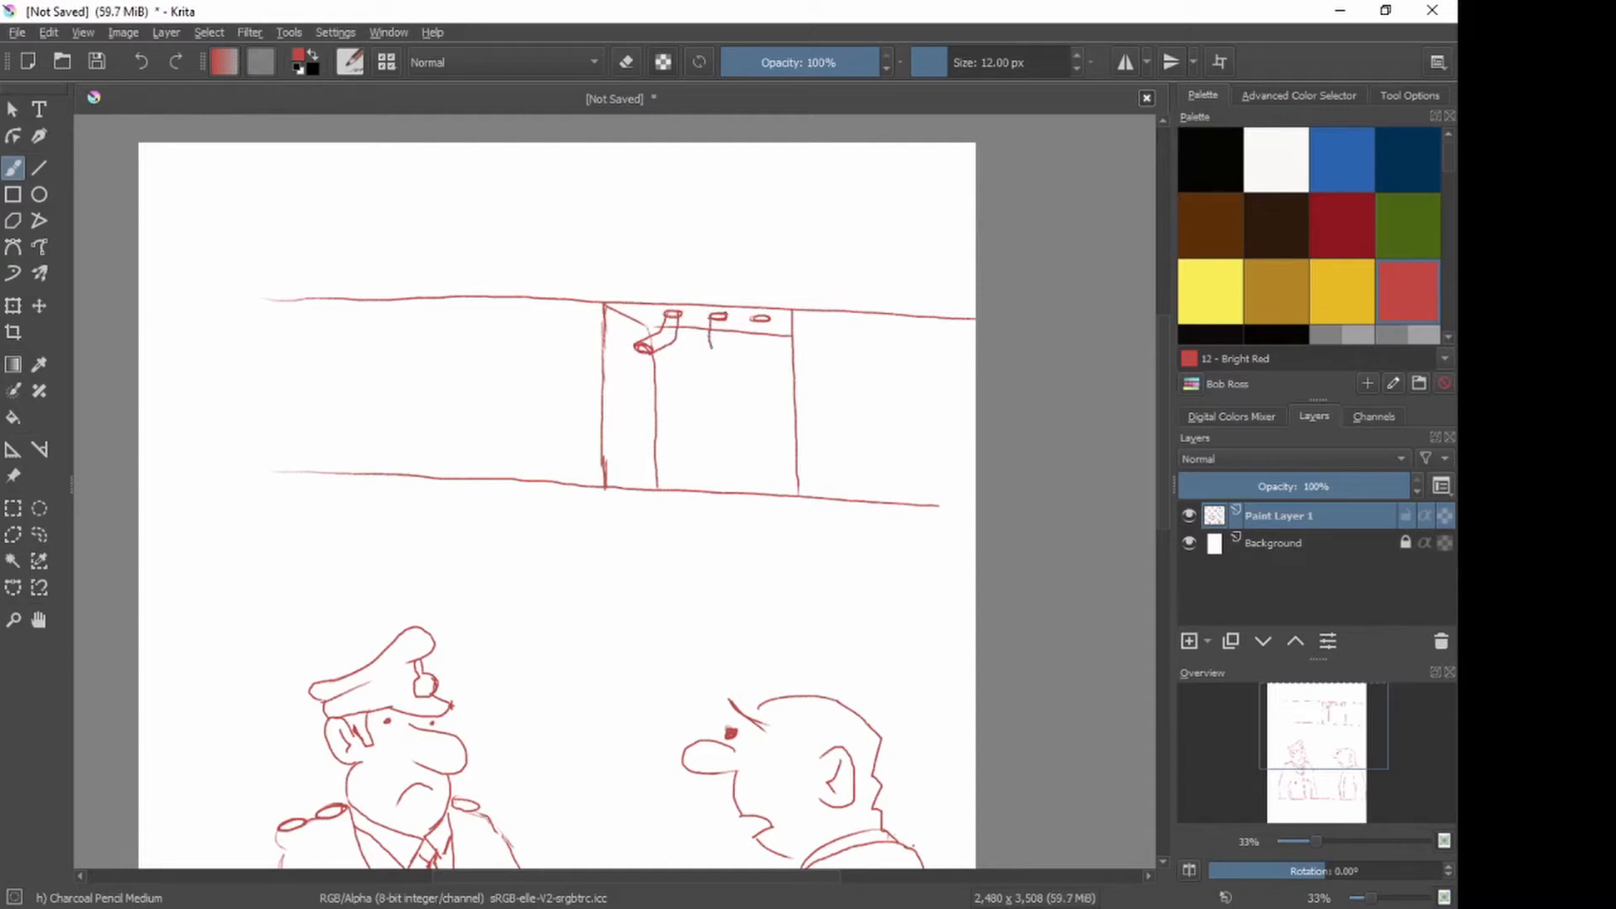
left_click_drag(726, 319, 720, 346)
mouse_move(752, 325)
left_mouse_down()
mouse_move(766, 360)
mouse_move(788, 357)
mouse_move(769, 361)
mouse_move(772, 340)
mouse_move(788, 352)
left_mouse_up()
Step: Draw three bent pipes rising from the lower edge of the wall opening
mouse_move(655, 472)
left_mouse_down()
mouse_move(643, 447)
mouse_move(670, 489)
left_mouse_up()
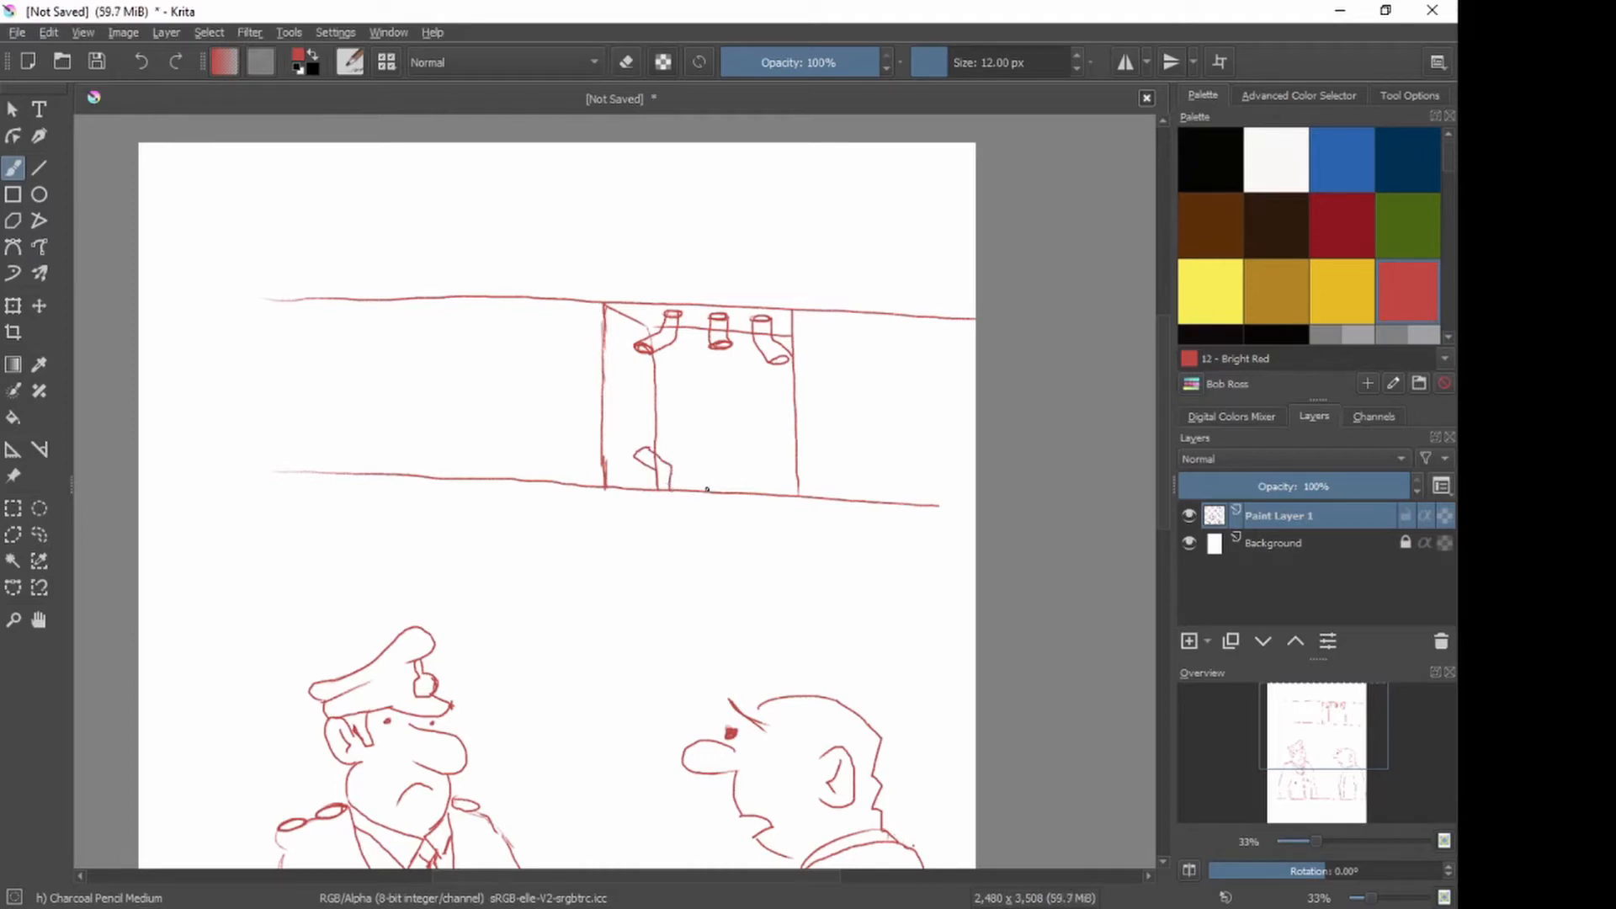
left_click_drag(707, 492, 726, 457)
left_click_drag(739, 471, 725, 476)
left_click_drag(760, 494, 774, 447)
mouse_move(779, 447)
left_mouse_down()
mouse_move(793, 449)
mouse_move(775, 491)
left_mouse_up()
Step: Draw two horizontal wall lines on each side of the opening, between its upper and lower edges
left_click_drag(279, 371, 601, 377)
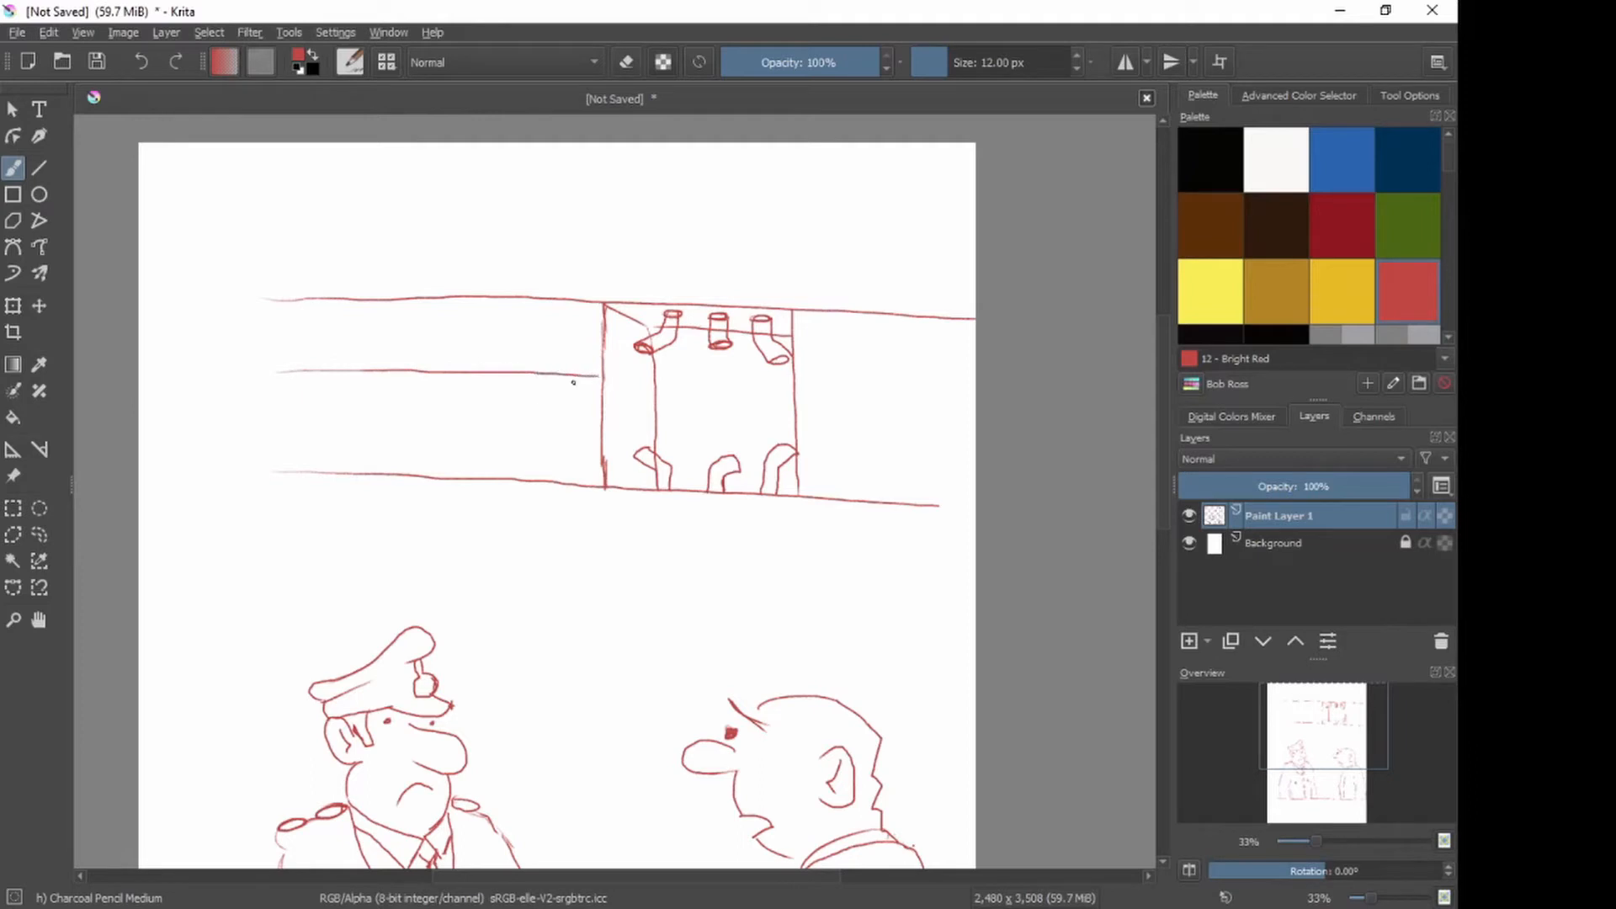
left_click_drag(299, 423, 599, 431)
left_click_drag(811, 384, 975, 390)
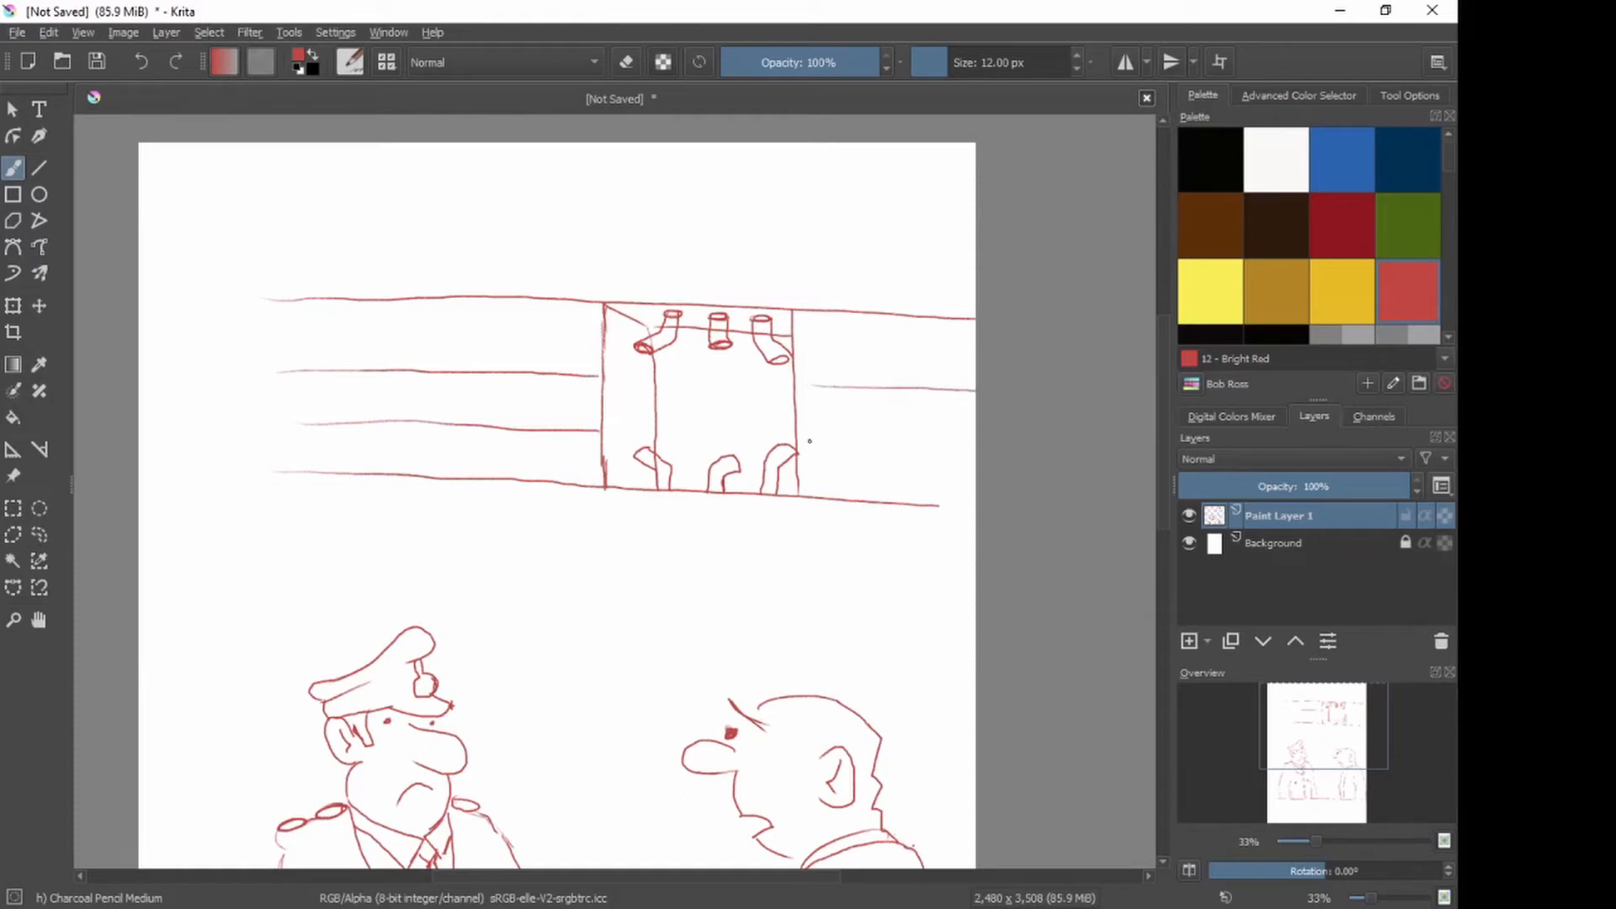
left_click_drag(809, 441, 976, 445)
Step: Add two long wall lines between the opening and the heads, plus three short horizontal lines between the two figures
left_click_drag(250, 526, 973, 551)
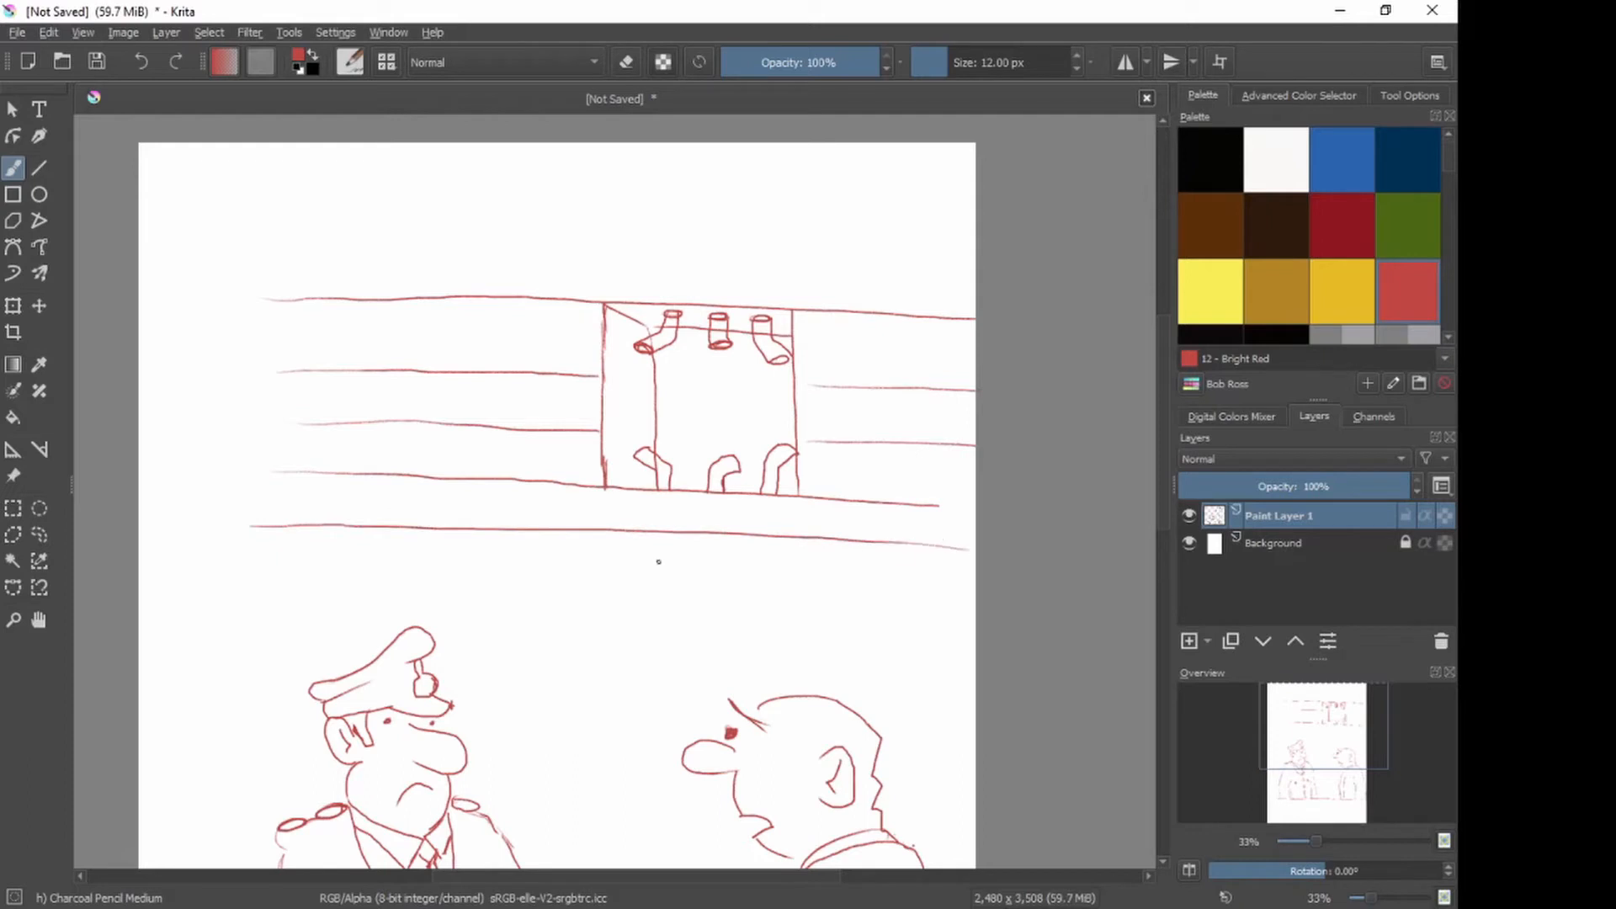
left_click_drag(280, 597, 975, 623)
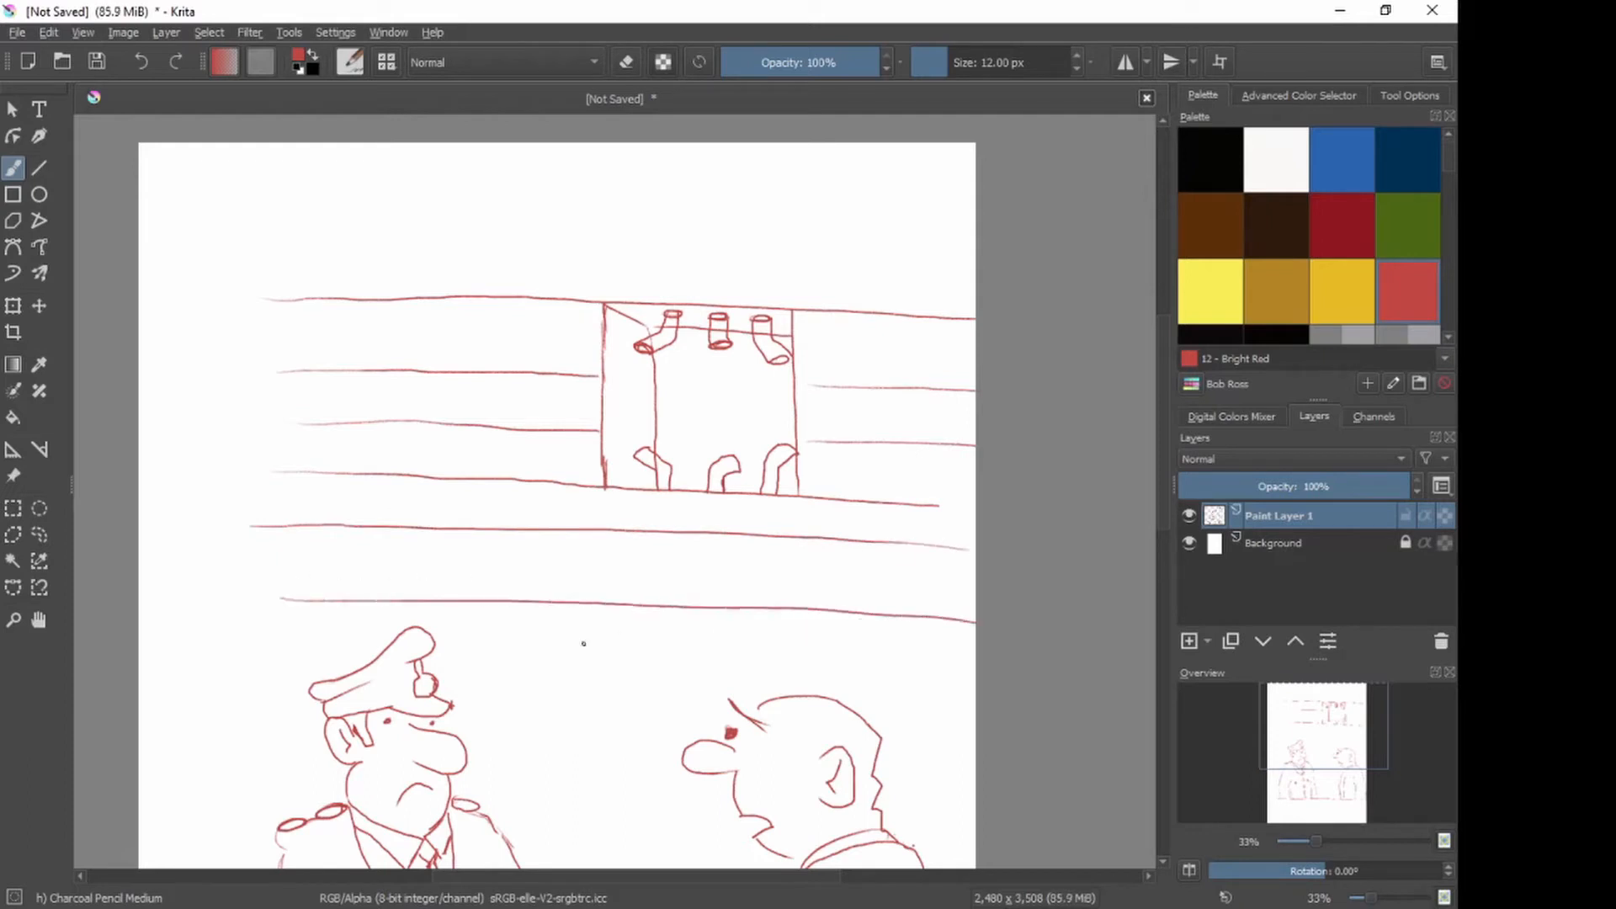
left_click_drag(494, 659, 666, 670)
left_click_drag(516, 757, 639, 757)
left_click_drag(556, 810, 646, 807)
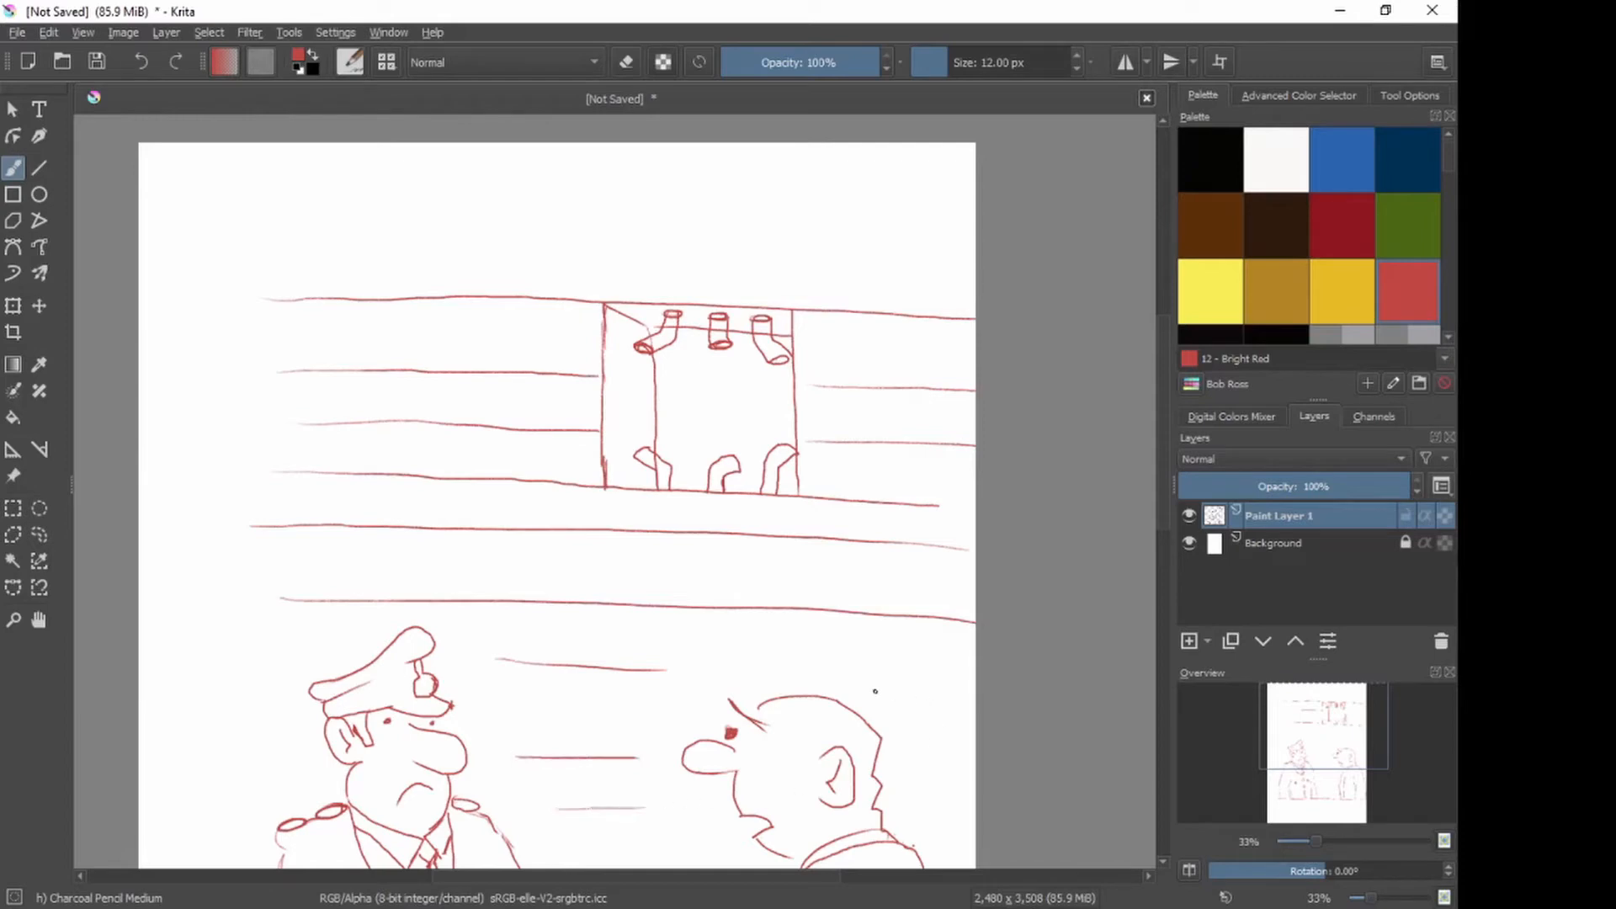
Step: Add three short wall lines behind the bald man's head, one beside the officer's cap, and one long line above the opening
left_click_drag(887, 688, 969, 686)
left_click_drag(915, 760, 957, 761)
left_click_drag(919, 824, 968, 824)
left_click_drag(270, 667, 207, 669)
left_click_drag(295, 222, 972, 237)
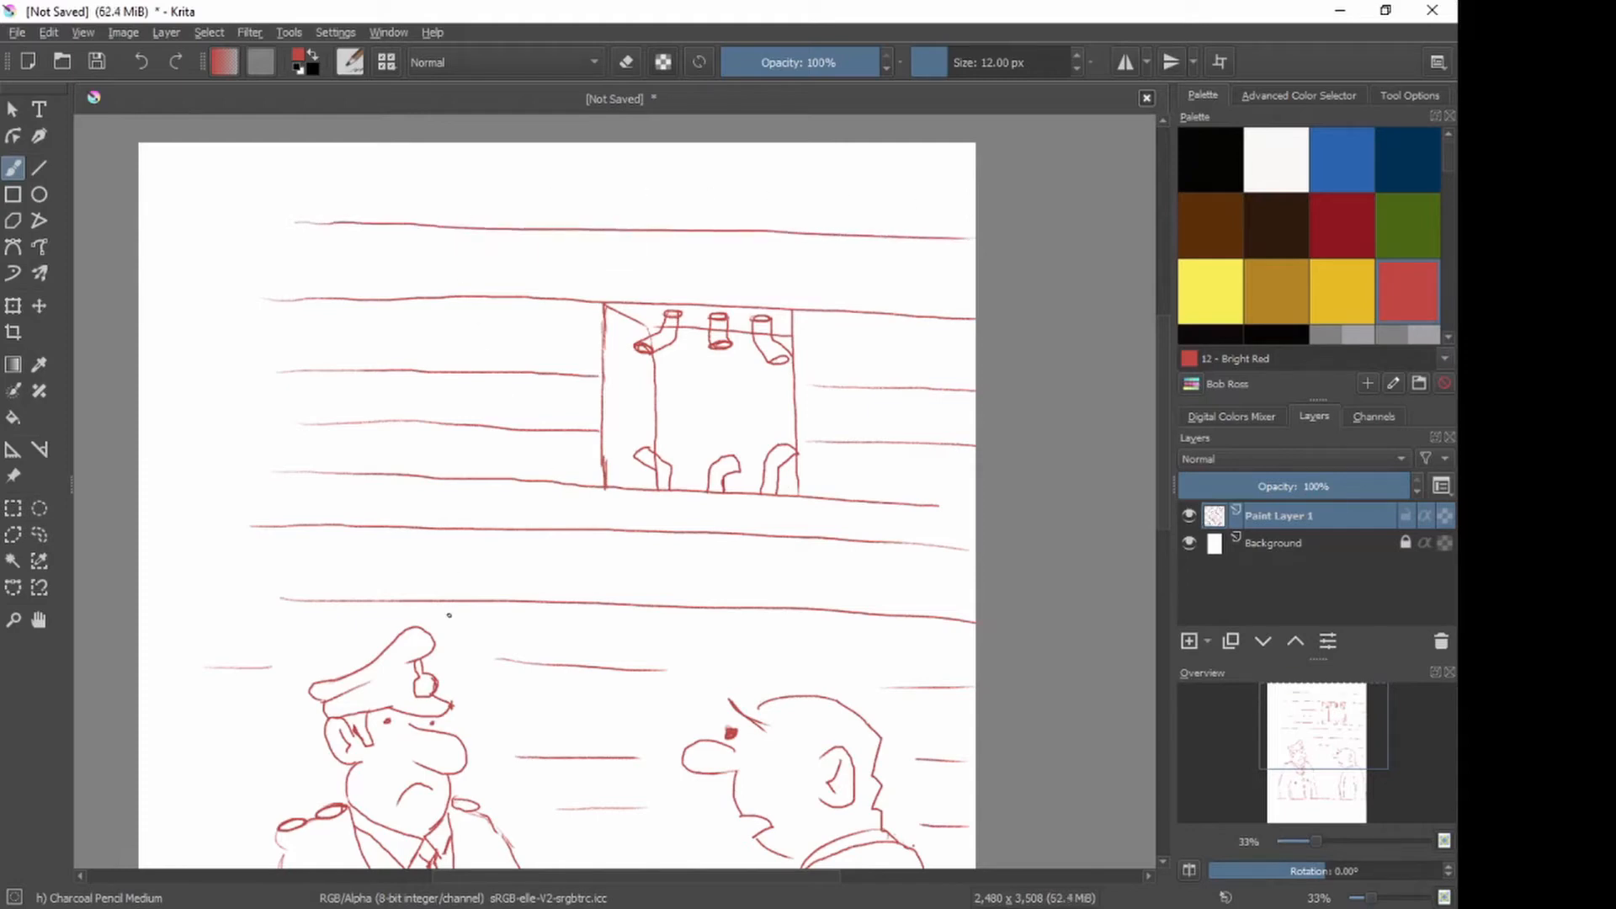
Step: Draw vertical brick joints in the two uppermost wall rows: four in the first row and one on each side of the opening
left_click_drag(370, 226, 371, 304)
left_click_drag(527, 233, 532, 298)
left_click_drag(729, 233, 728, 304)
left_click_drag(904, 238, 908, 316)
left_click_drag(450, 300, 448, 376)
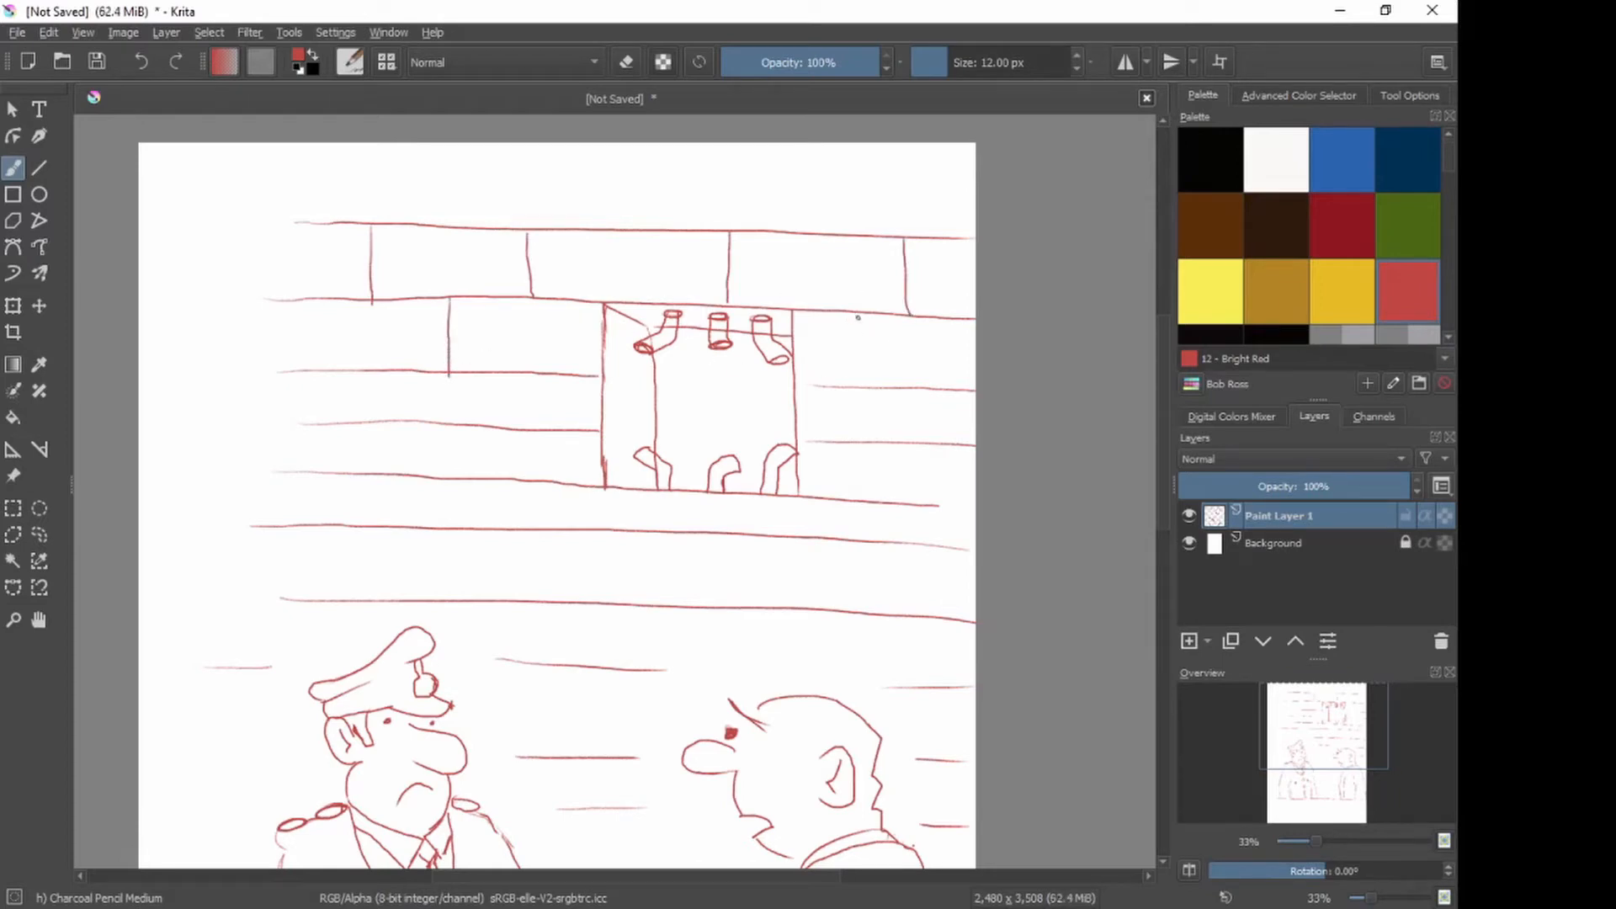
left_click_drag(858, 314, 862, 388)
Step: Draw vertical brick joints in the wall rows on both sides of the opening's lower half, and one in the row beneath
left_click_drag(354, 373, 357, 419)
left_click_drag(537, 375, 537, 429)
mouse_move(918, 390)
left_mouse_down()
mouse_move(912, 444)
mouse_move(862, 502)
left_mouse_up()
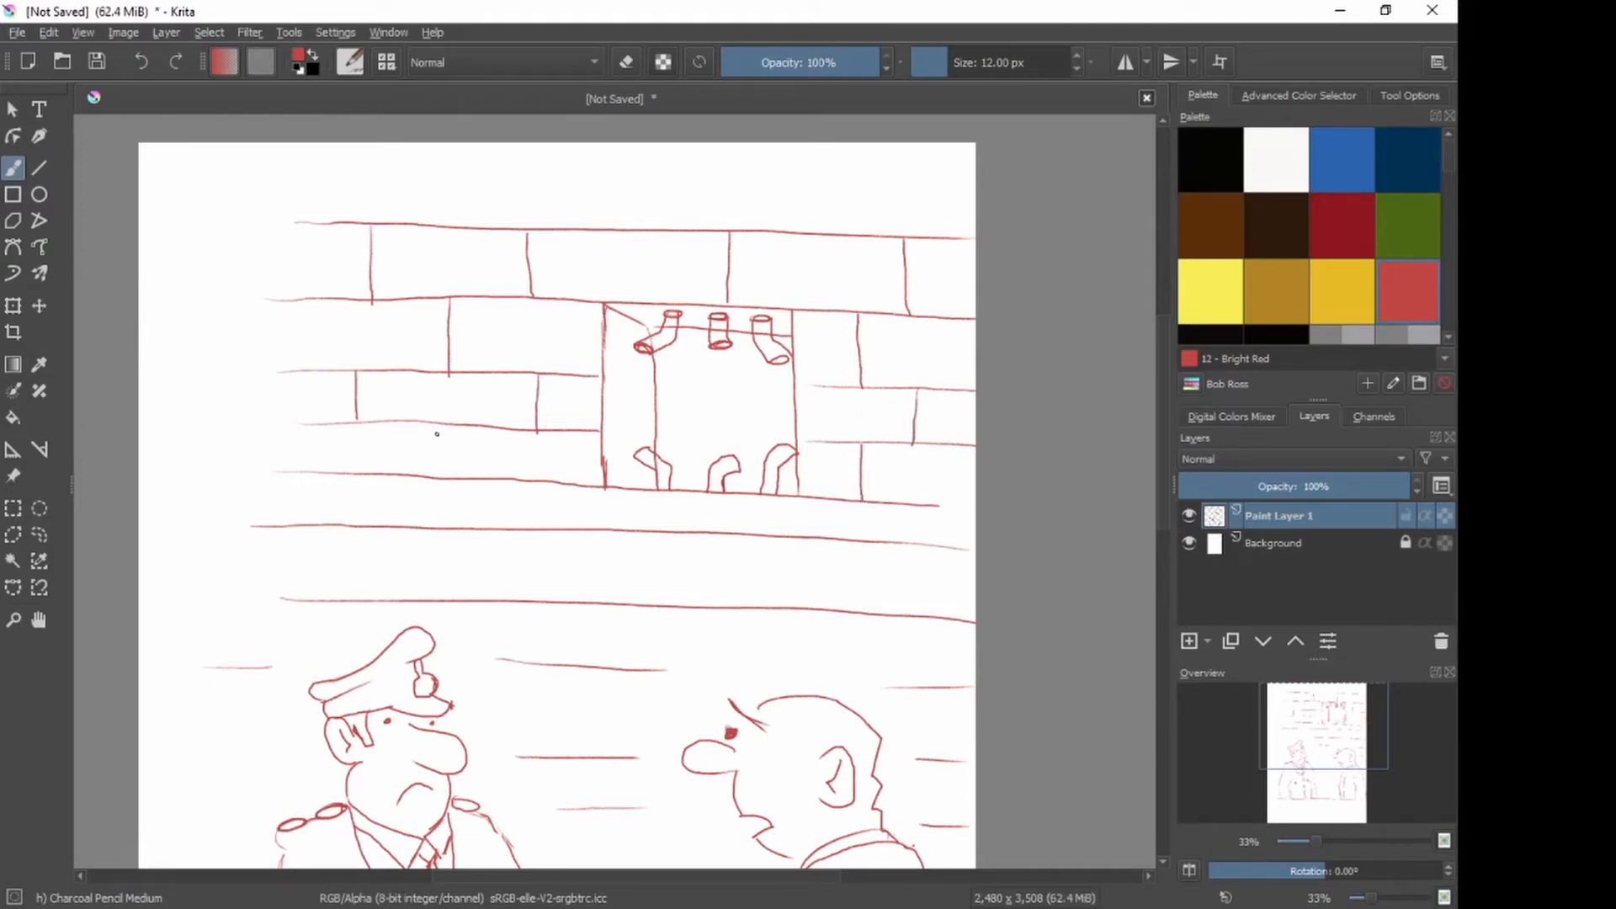
mouse_move(443, 425)
left_mouse_down()
mouse_move(442, 475)
mouse_move(346, 483)
mouse_move(346, 521)
left_mouse_up()
Step: Draw the remaining vertical brick joints in the two wall rows below the opening
left_click_drag(541, 482, 547, 532)
left_click_drag(728, 498, 731, 527)
mouse_move(916, 505)
left_mouse_down()
mouse_move(856, 557)
mouse_move(861, 612)
left_mouse_up()
left_click_drag(633, 532, 635, 602)
left_click_drag(441, 530, 440, 589)
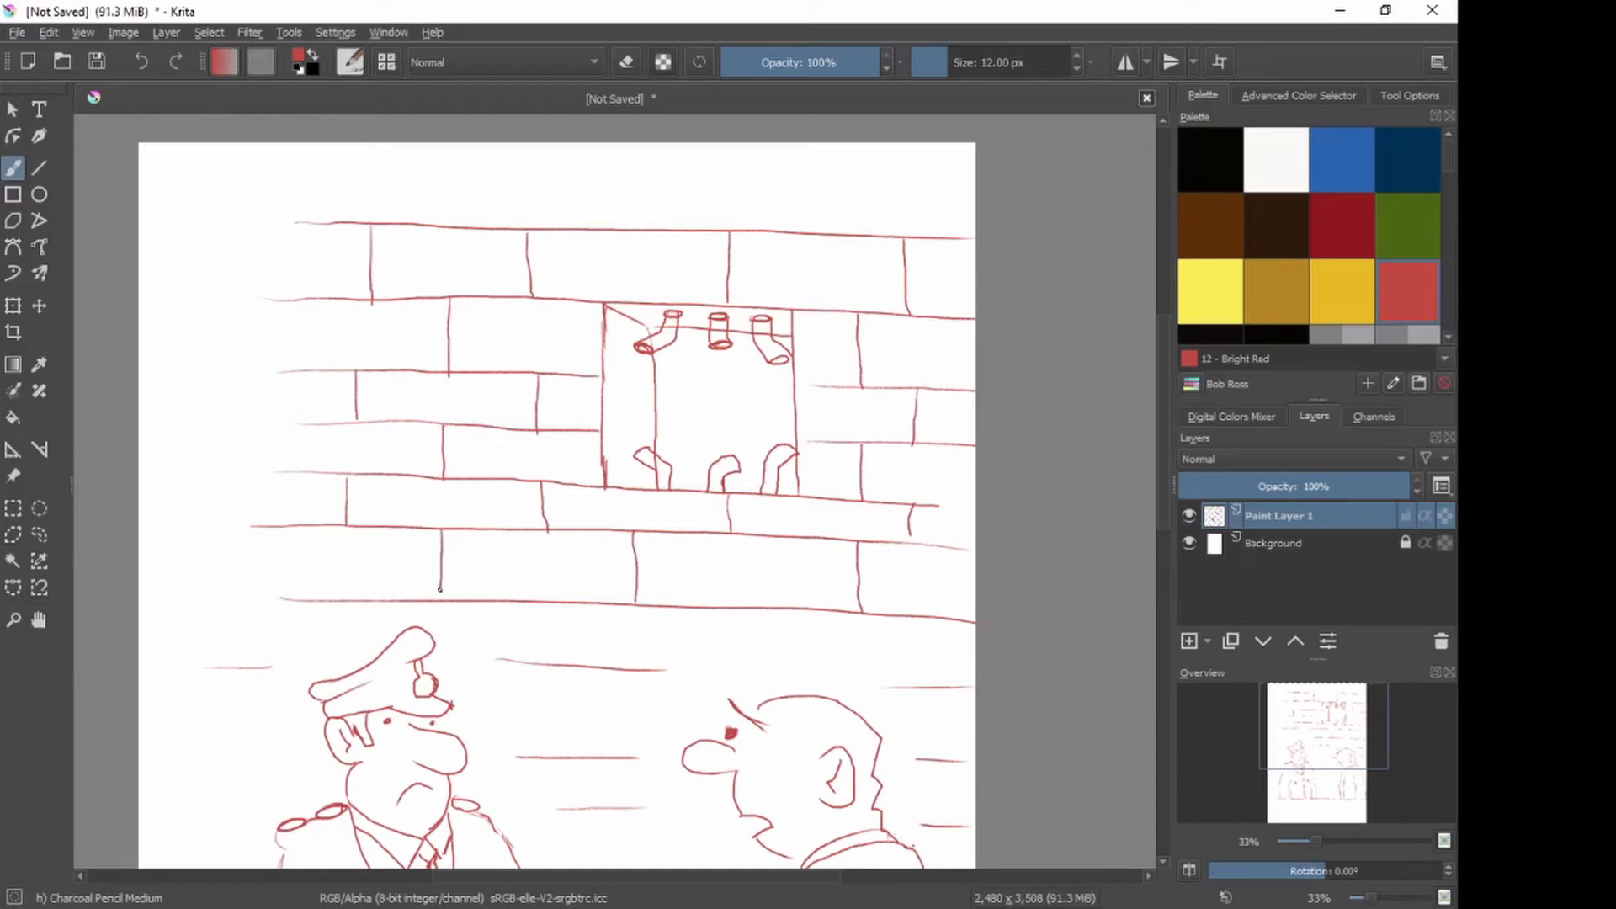
Step: Draw four vertical brick joints down from the wall line just above the two heads
left_click_drag(552, 607, 552, 661)
left_click_drag(263, 602, 261, 662)
left_click_drag(749, 613, 746, 645)
left_click_drag(923, 619, 916, 680)
Step: Draw vertical brick joints between the two faces and behind the bald man's head
scroll(720, 768, "down", 5)
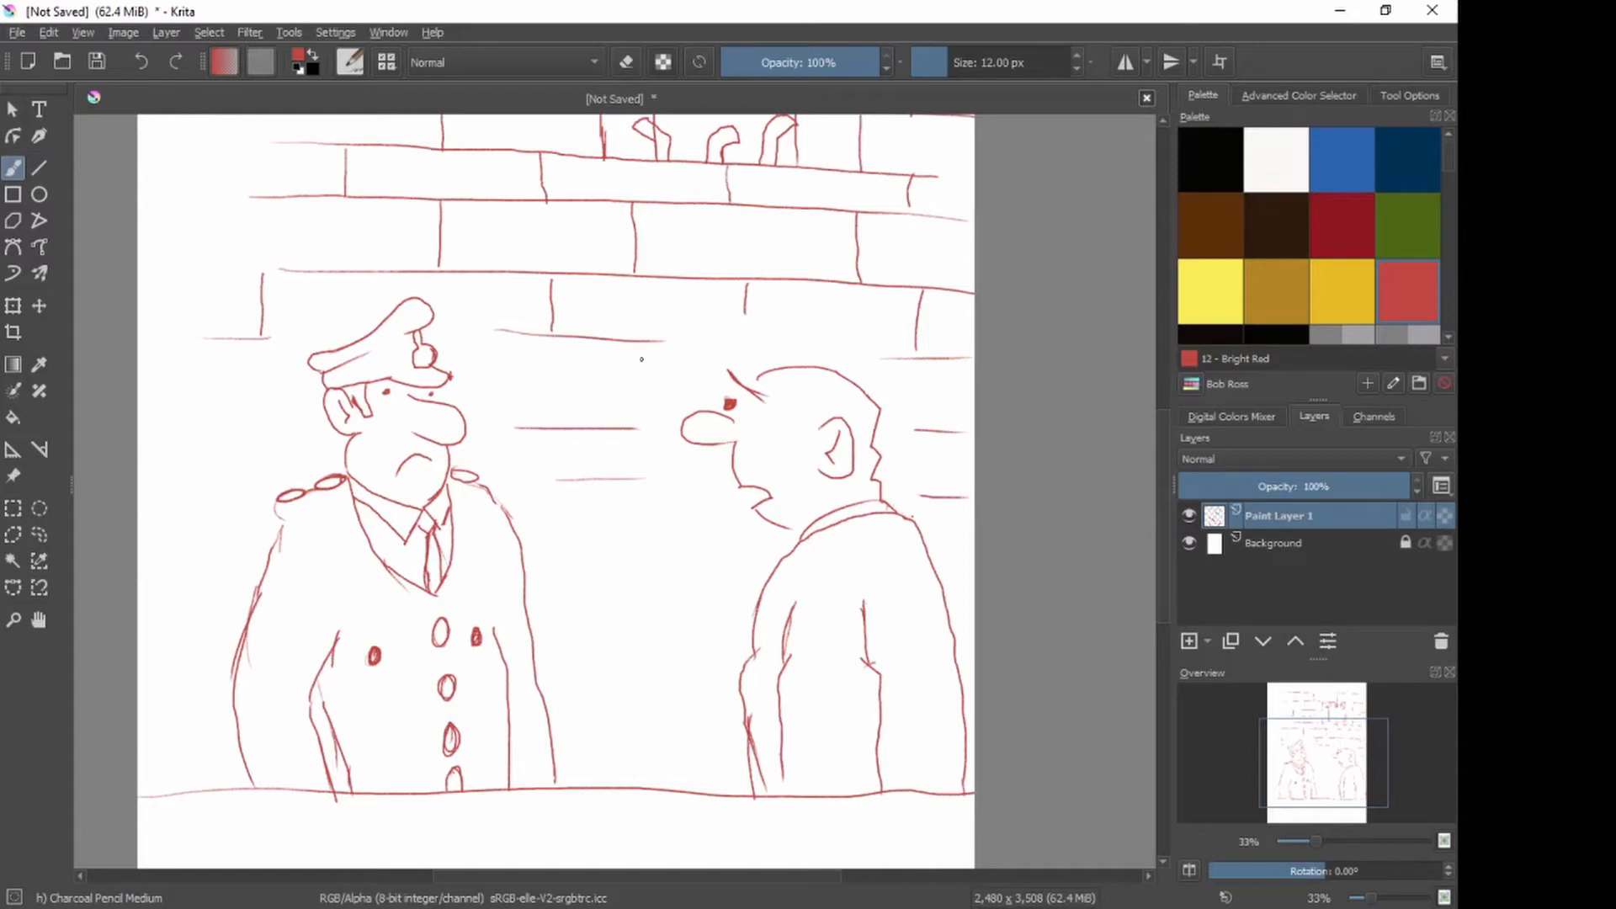
left_click_drag(641, 360, 646, 424)
left_click_drag(863, 362, 864, 377)
left_click_drag(553, 434, 556, 483)
left_click_drag(941, 442, 947, 493)
Step: Draw more horizontal brick lines beside the officer's head and shoulder, between the two bodies, and at the bald man's back
mouse_move(303, 436)
left_mouse_down()
mouse_move(212, 438)
mouse_move(301, 438)
left_mouse_up()
left_click_drag(178, 555, 253, 560)
left_click_drag(543, 544, 756, 551)
left_click_drag(947, 548, 972, 548)
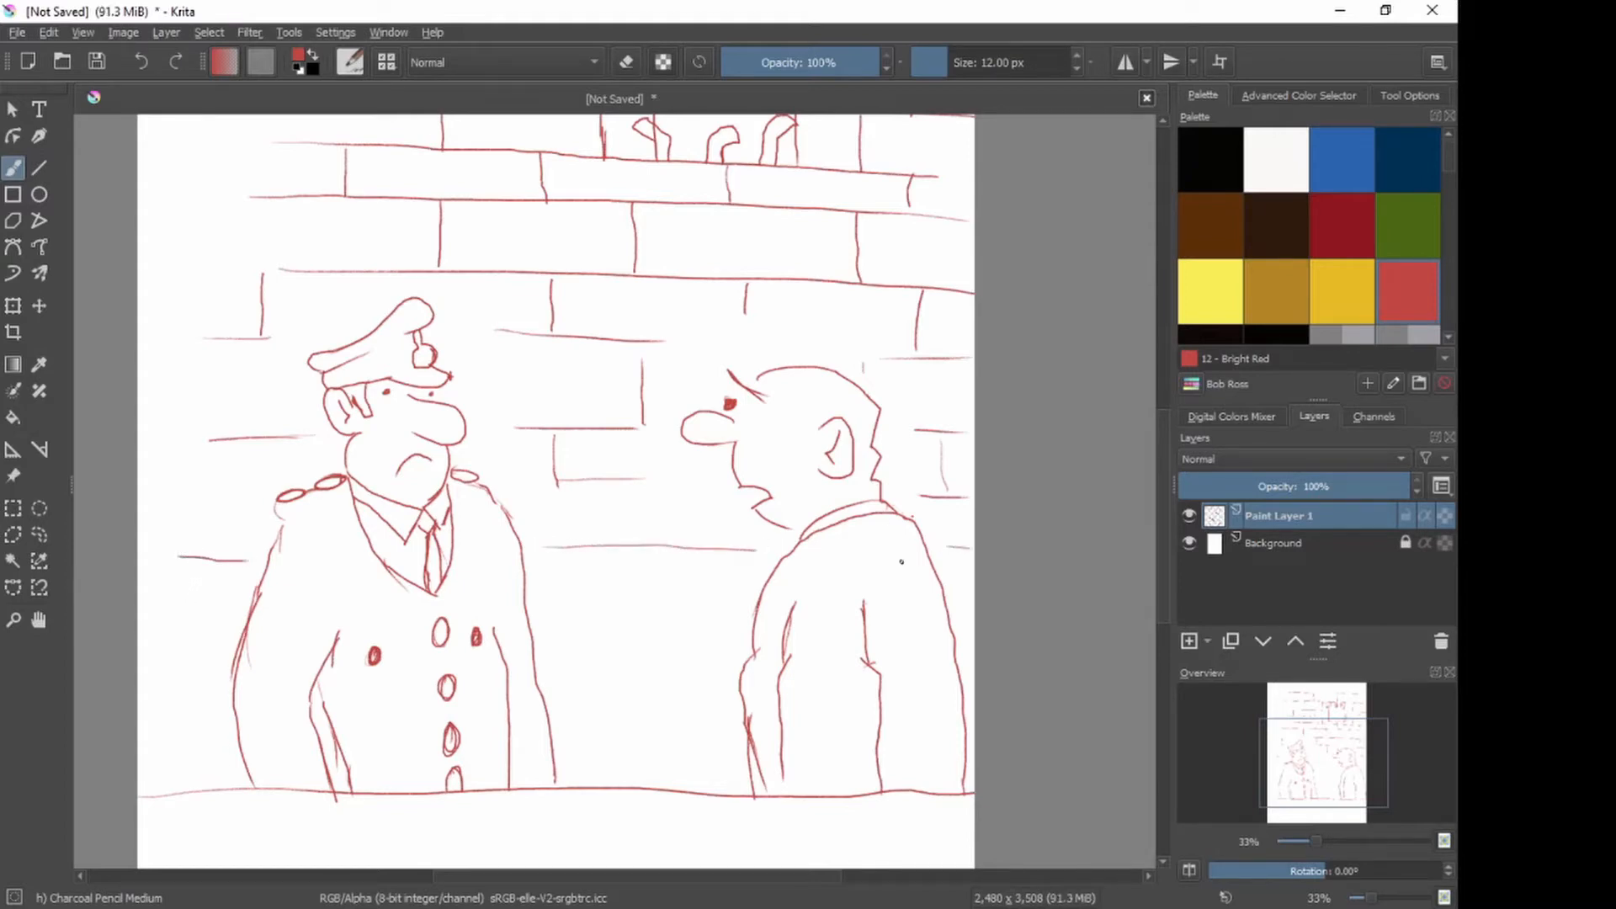
left_click_drag(547, 623, 743, 621)
left_click_drag(573, 690, 717, 688)
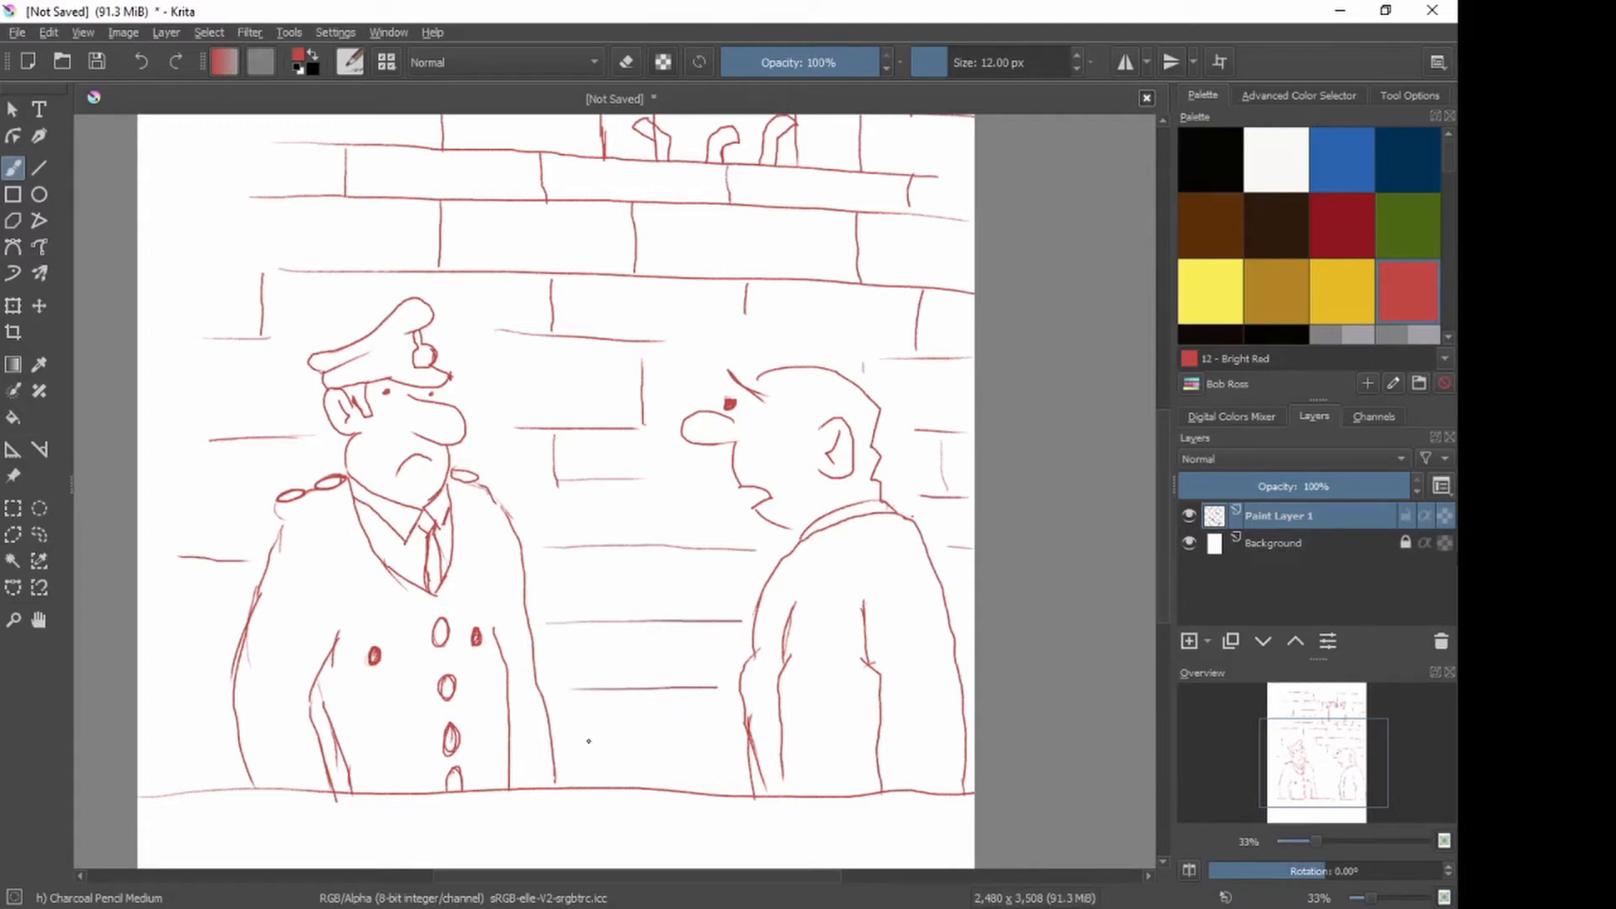
left_click_drag(588, 741, 702, 739)
Step: Add staggered vertical joints between the bodies and at the outer edges, plus a short horizontal brick line behind the officer's shoulder
mouse_move(653, 489)
left_mouse_down()
mouse_move(654, 536)
mouse_move(577, 569)
mouse_move(577, 624)
left_mouse_up()
mouse_move(743, 550)
left_mouse_down()
mouse_move(742, 620)
mouse_move(661, 636)
mouse_move(664, 688)
mouse_move(578, 743)
left_mouse_up()
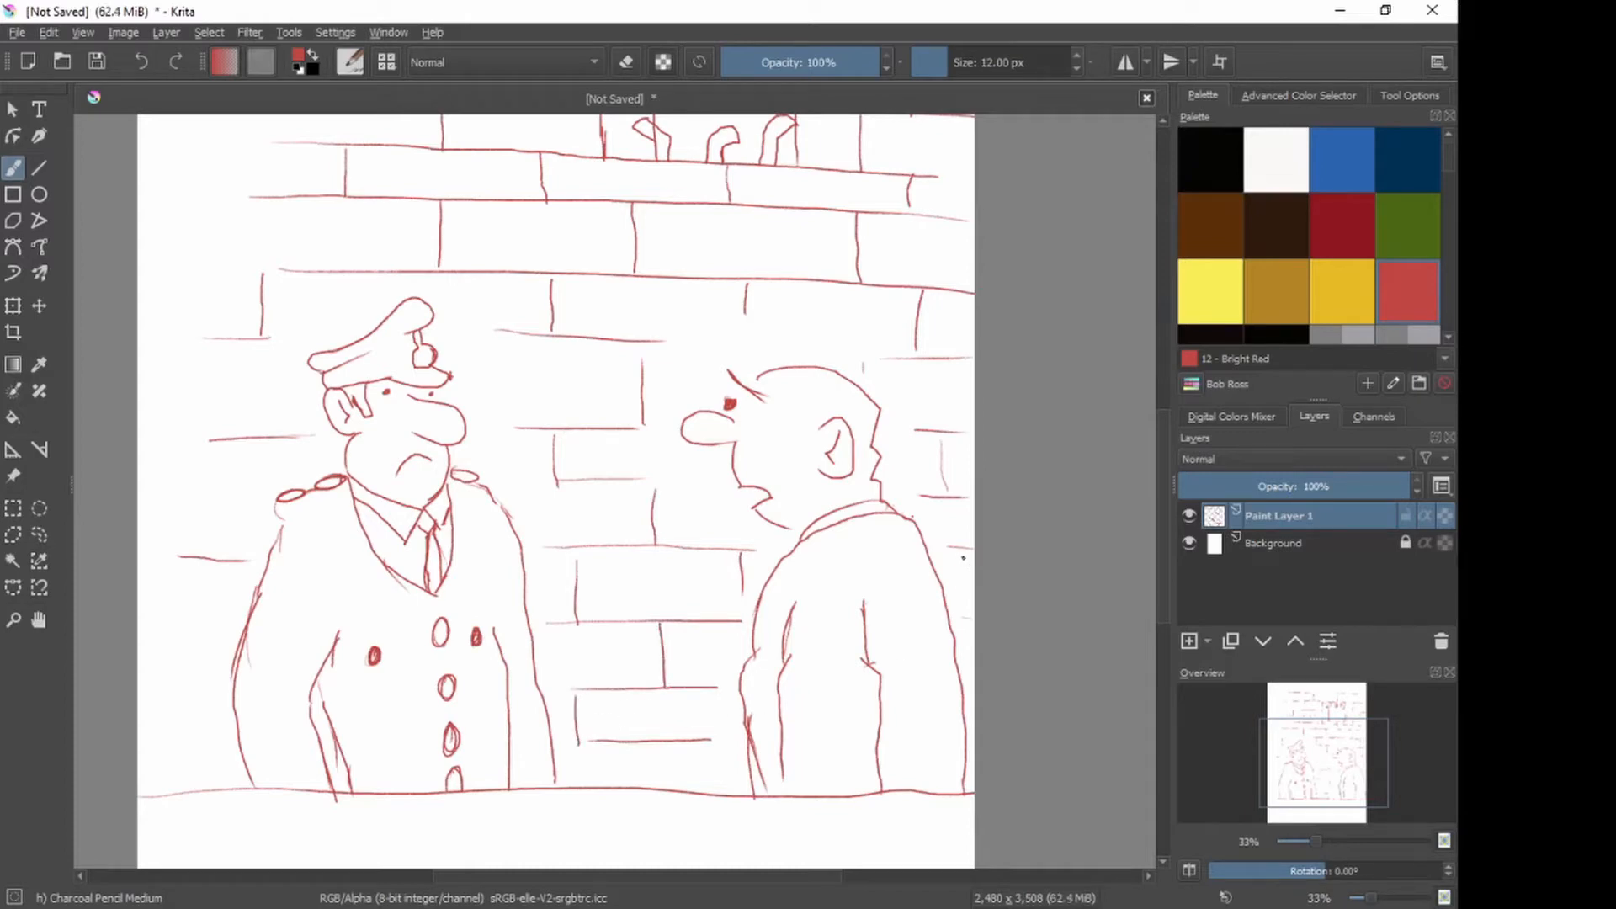
left_click_drag(966, 556, 964, 613)
left_click_drag(268, 477, 177, 483)
left_click_drag(244, 444, 245, 484)
Step: Add a new paint layer above the red sketch layer
key("minus")
mouse_move(589, 421)
left_mouse_down()
mouse_move(564, 559)
mouse_move(575, 367)
left_mouse_up()
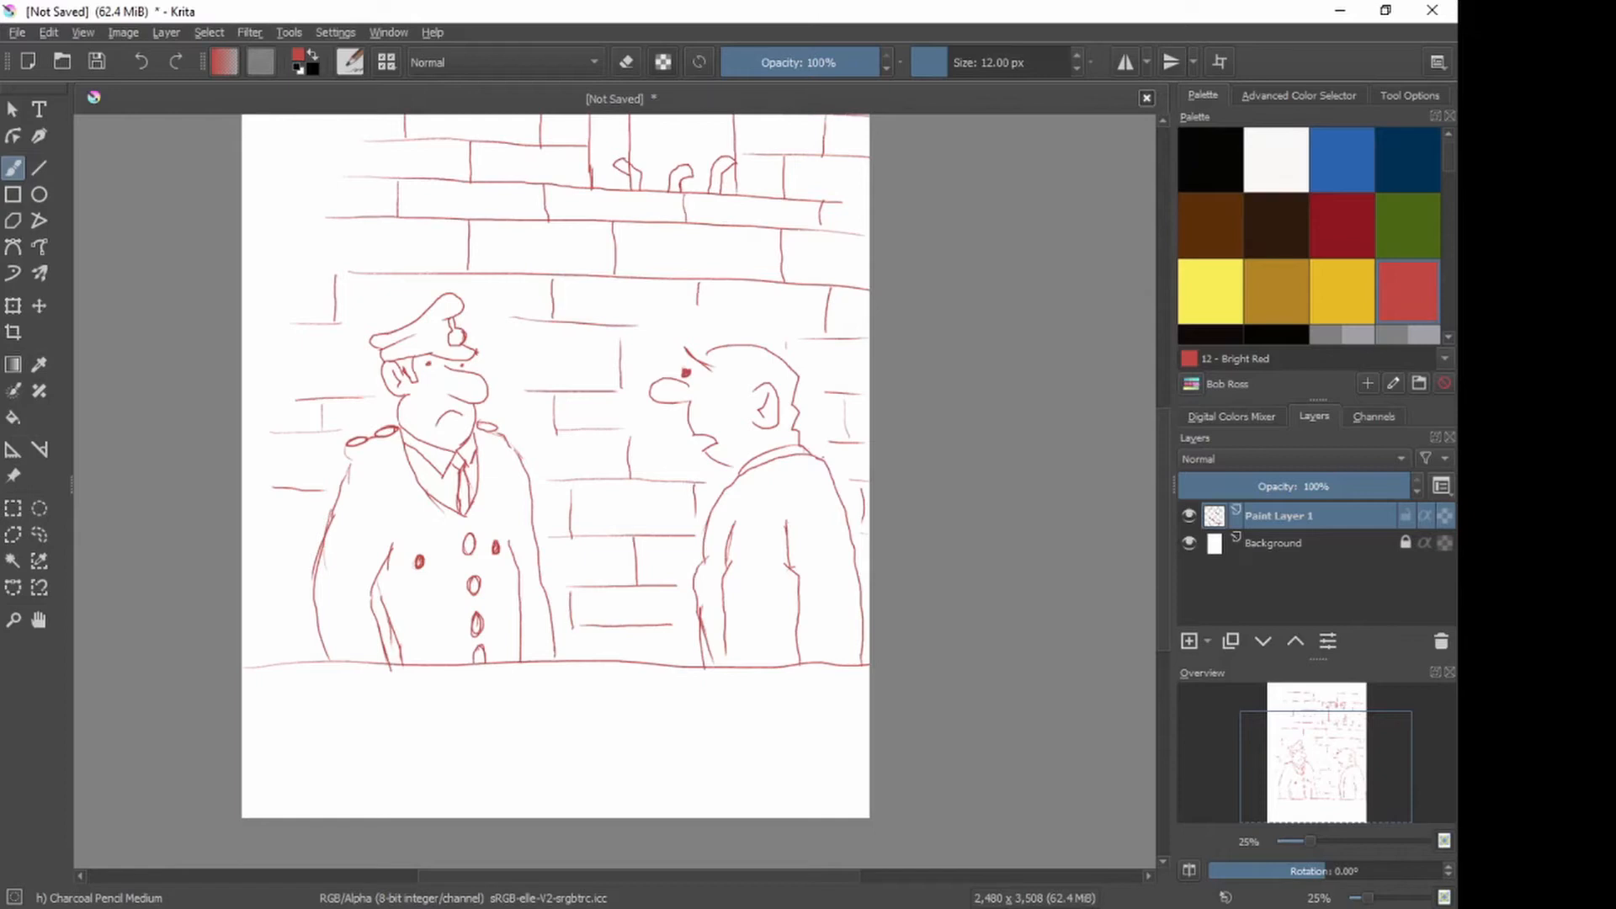
mouse_move(575, 367)
left_mouse_down()
mouse_move(481, 439)
mouse_move(474, 498)
left_mouse_up()
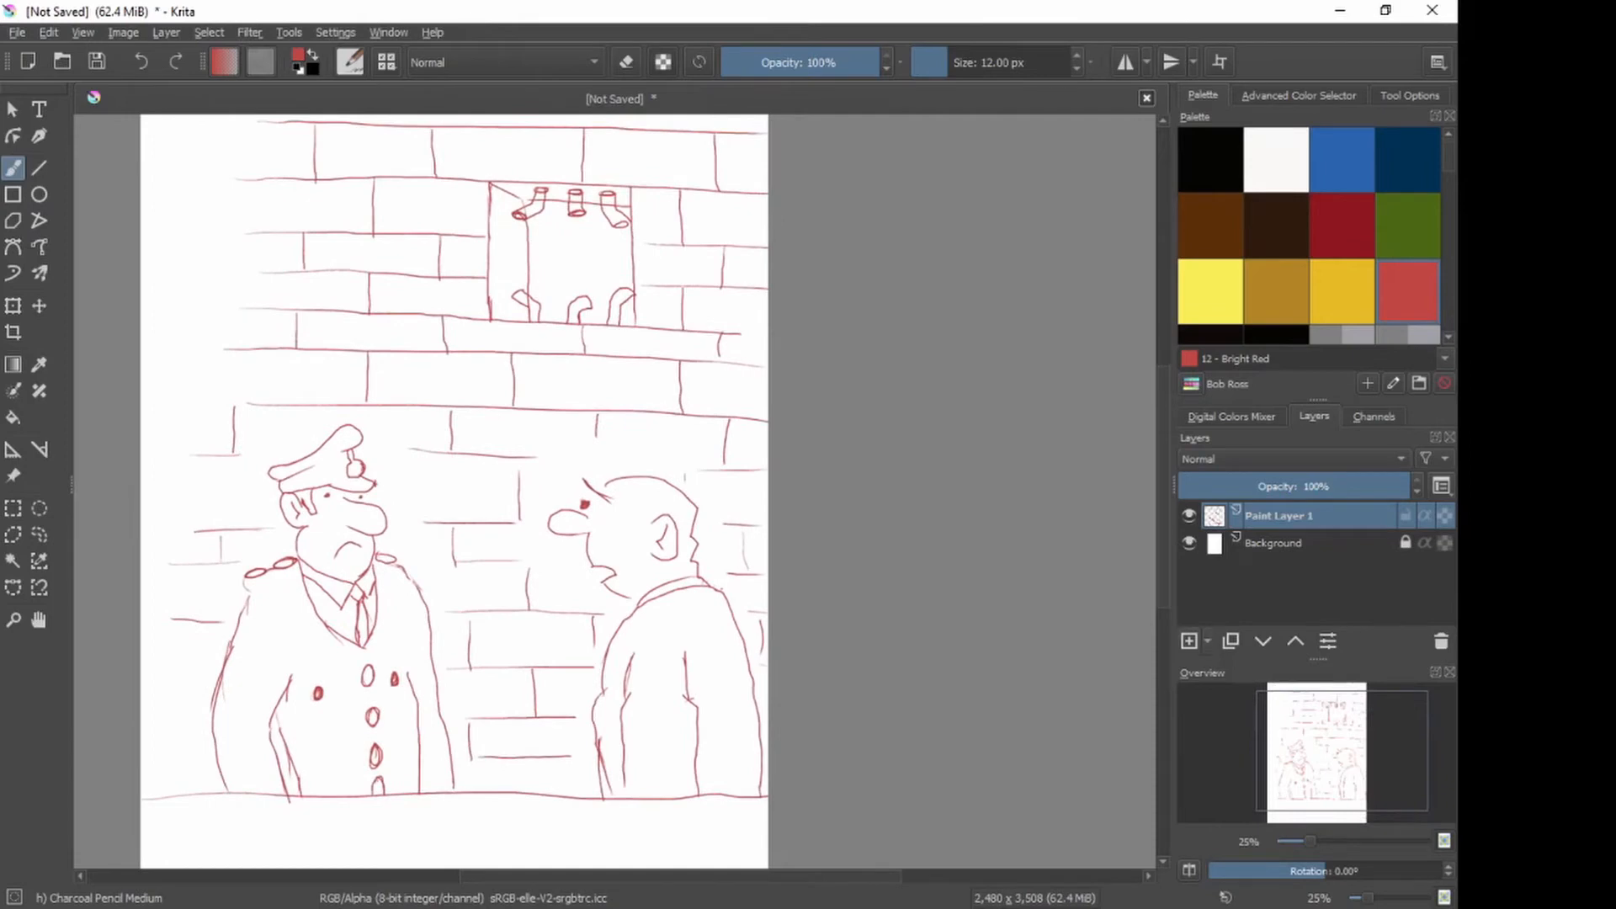
key("Insert")
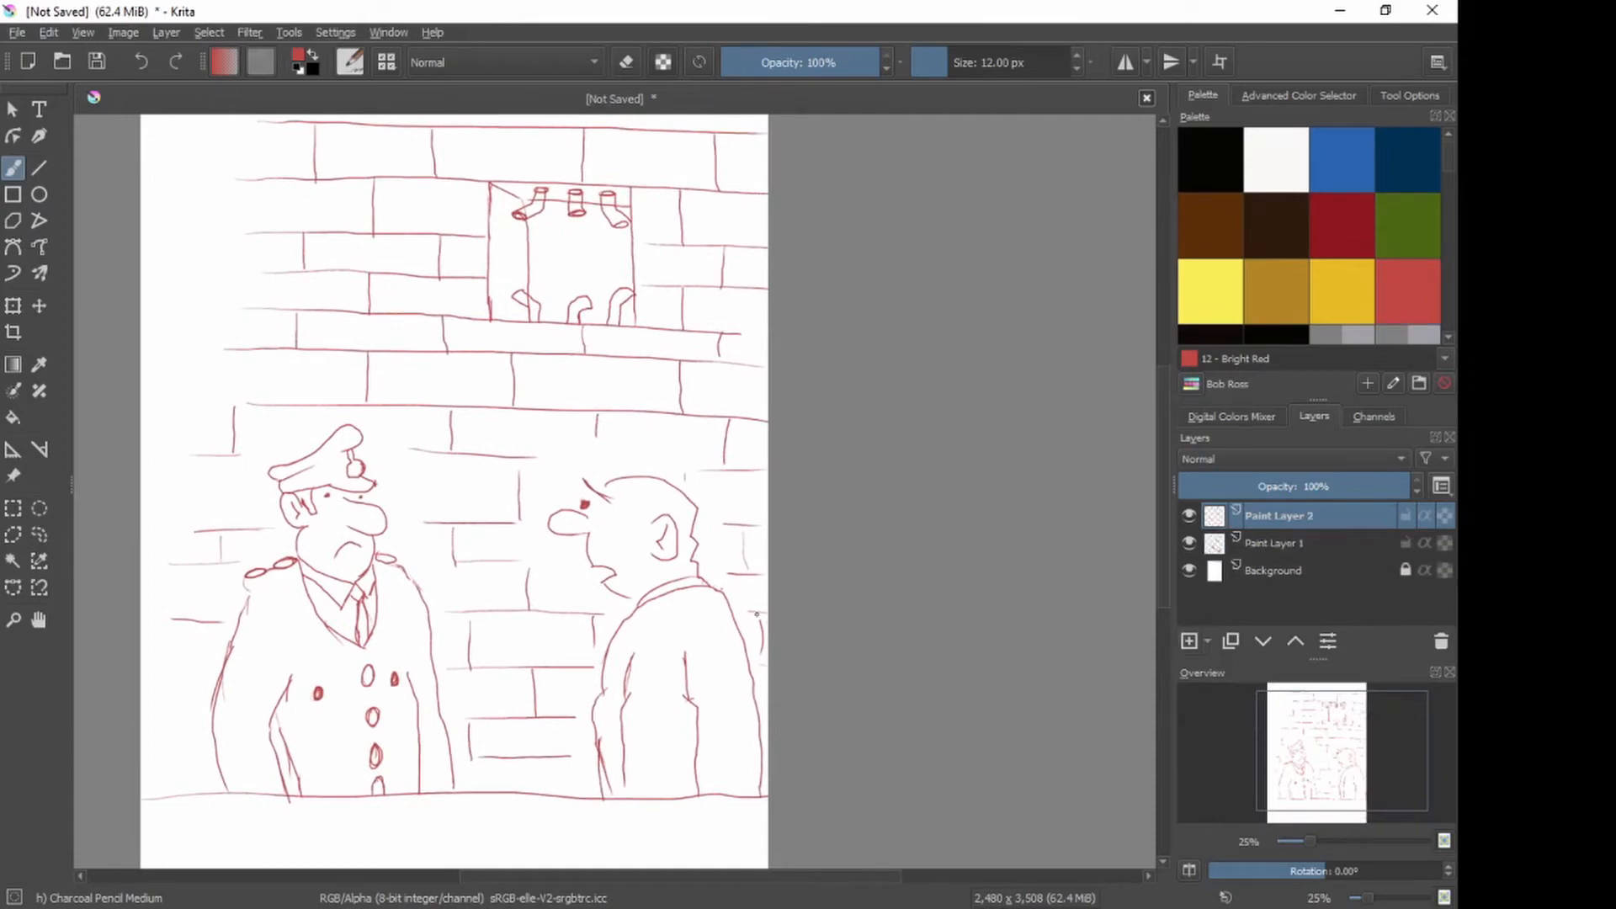
Step: Choose the Ink brush 25 preset from the lowercase ink tag and set the foreground colour to Midnight Black
right_click(474, 561)
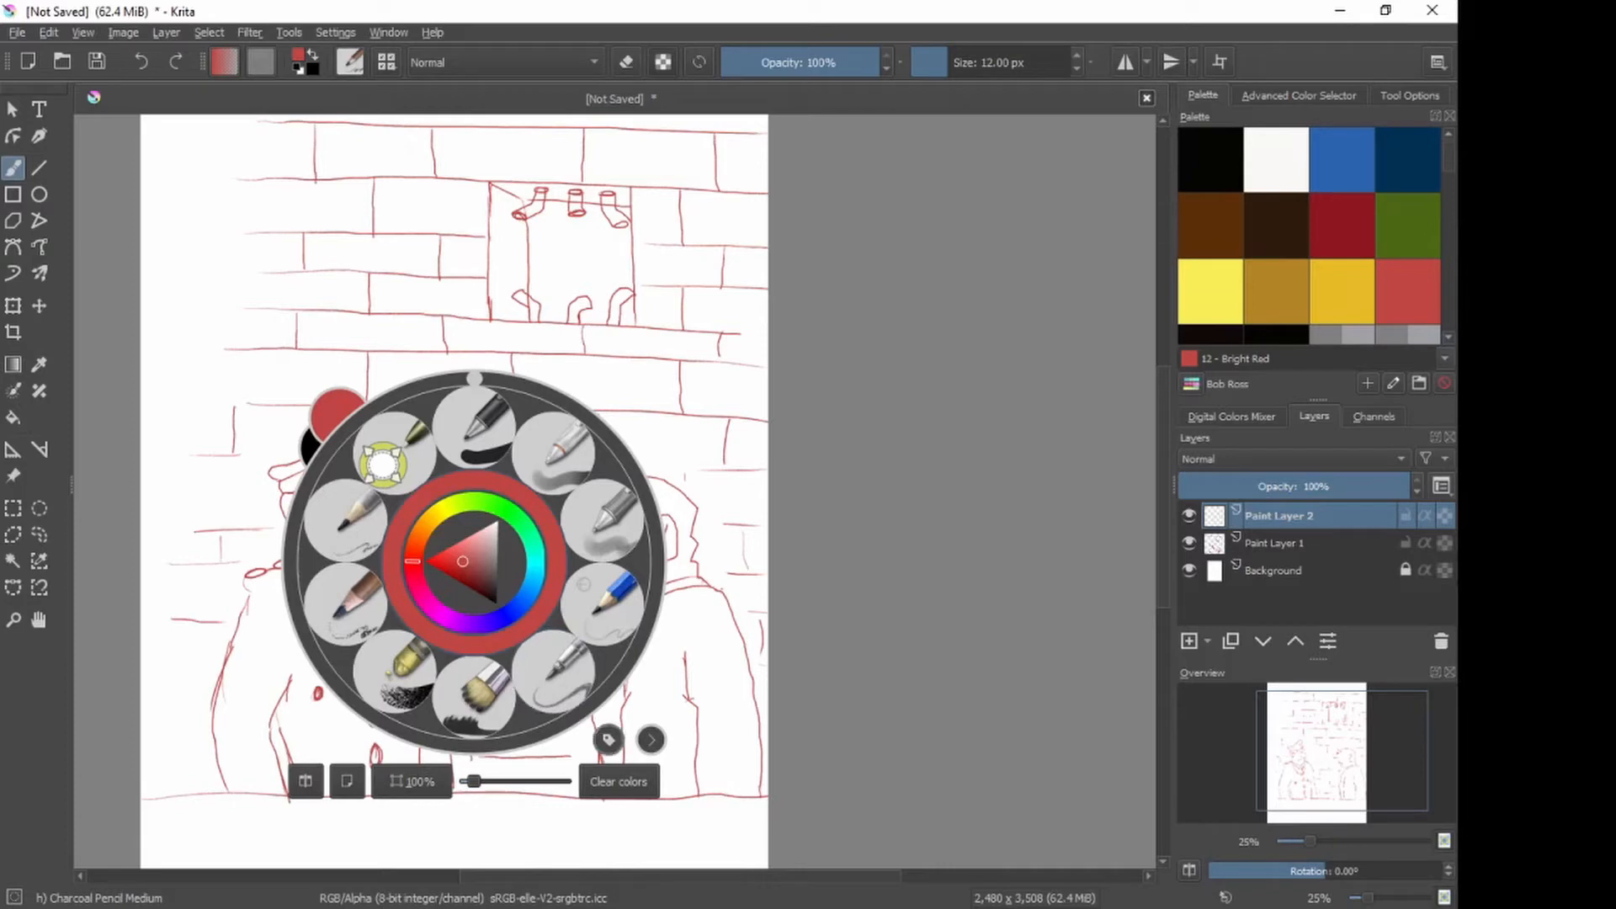
left_click(608, 740)
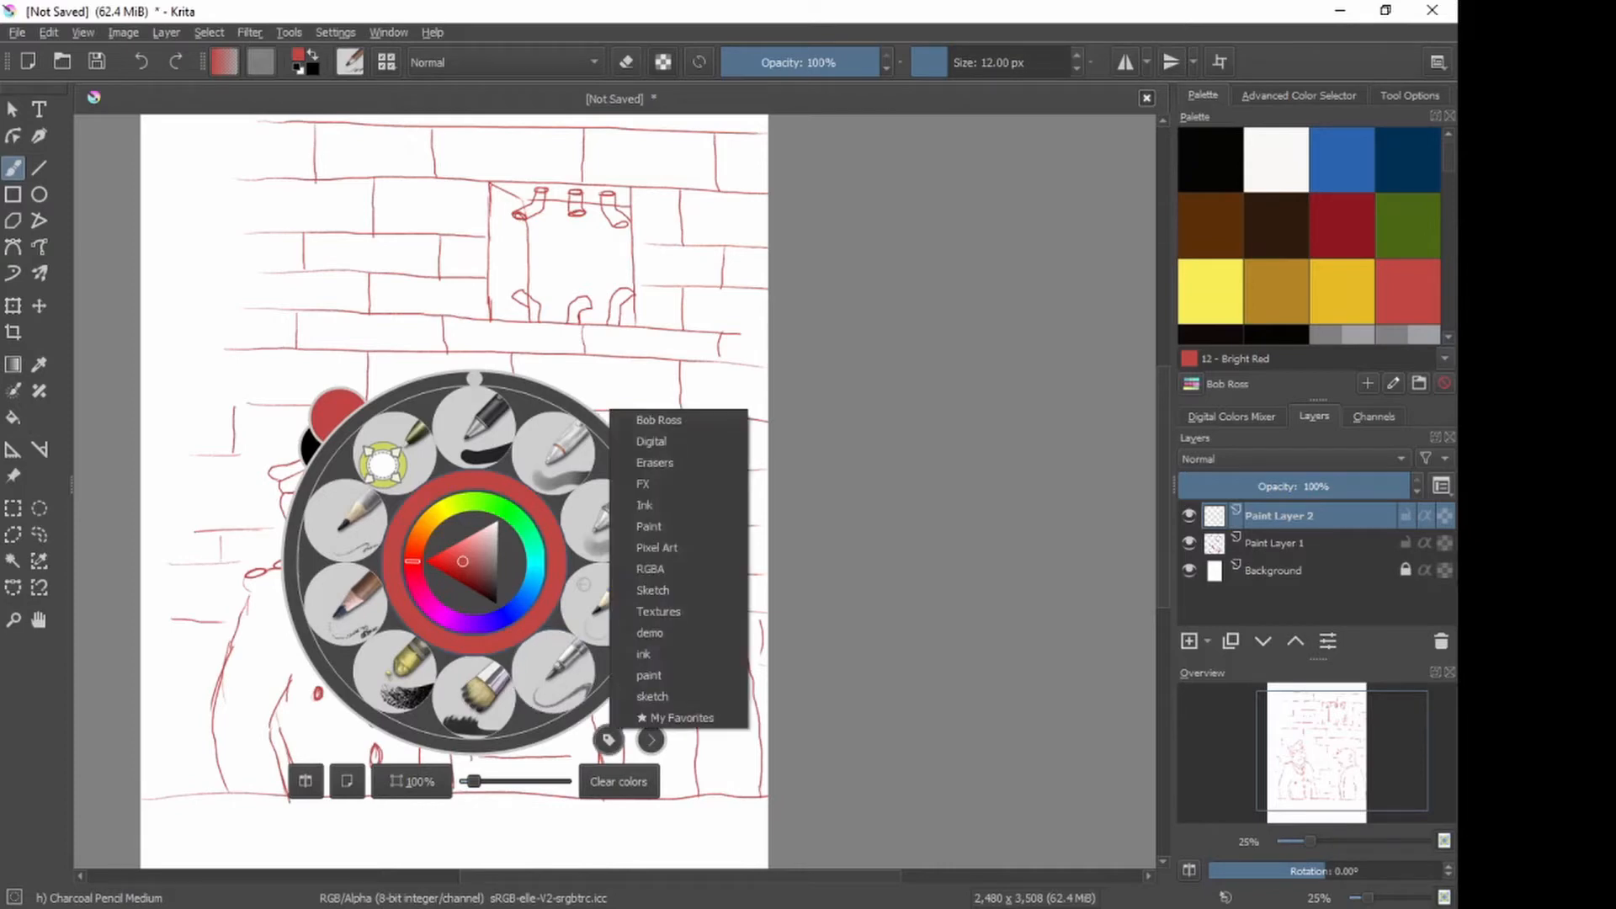
left_click(648, 504)
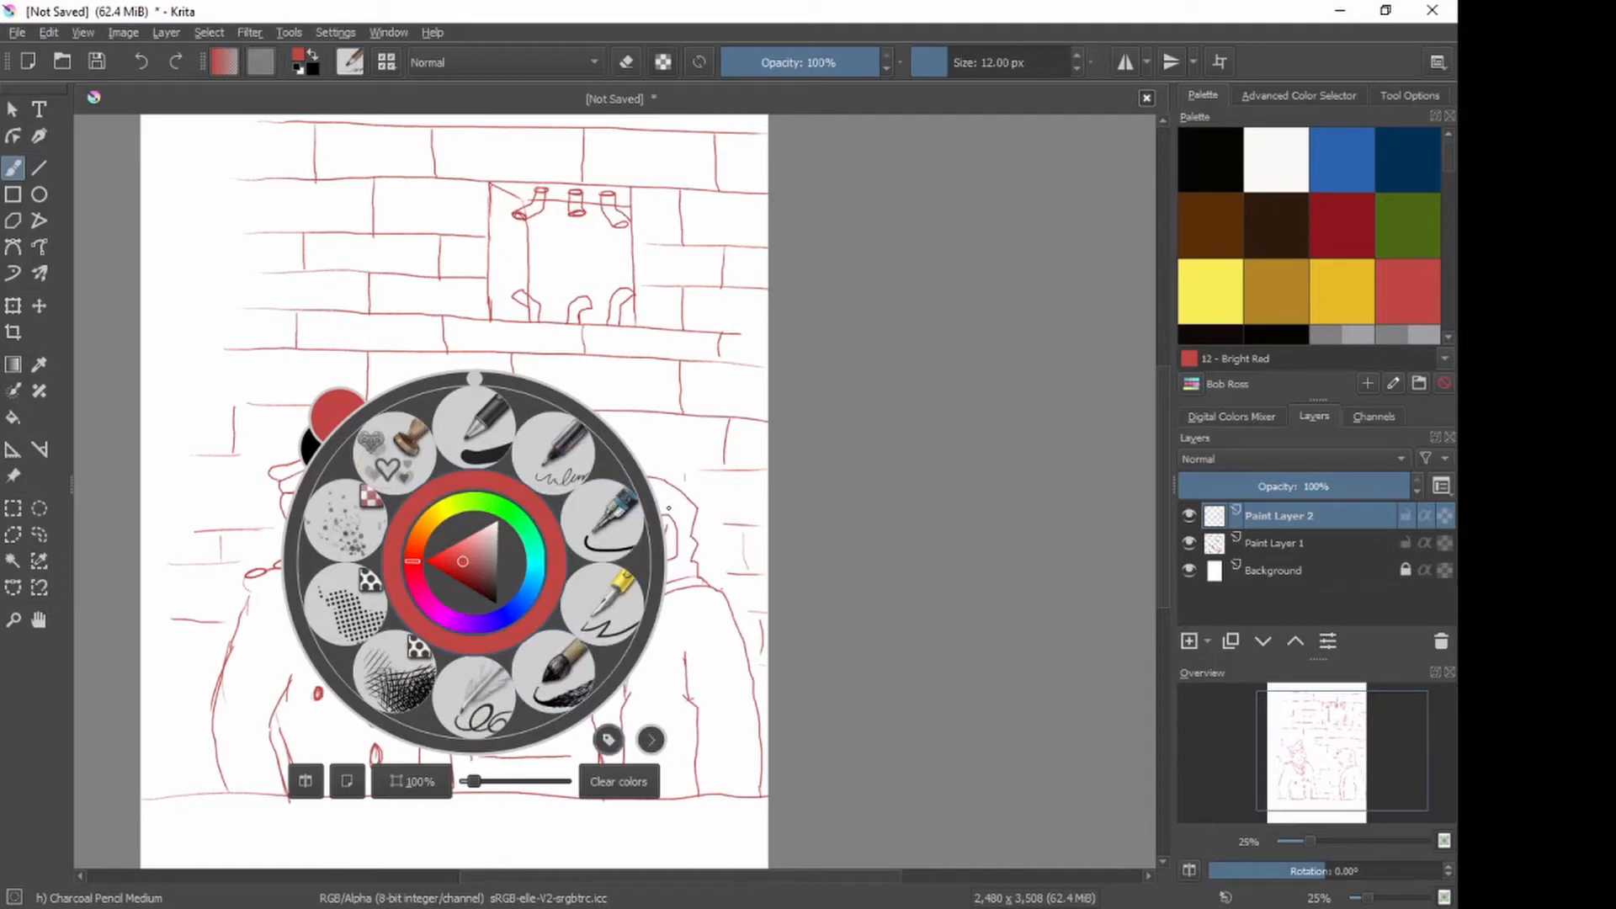
left_click(609, 740)
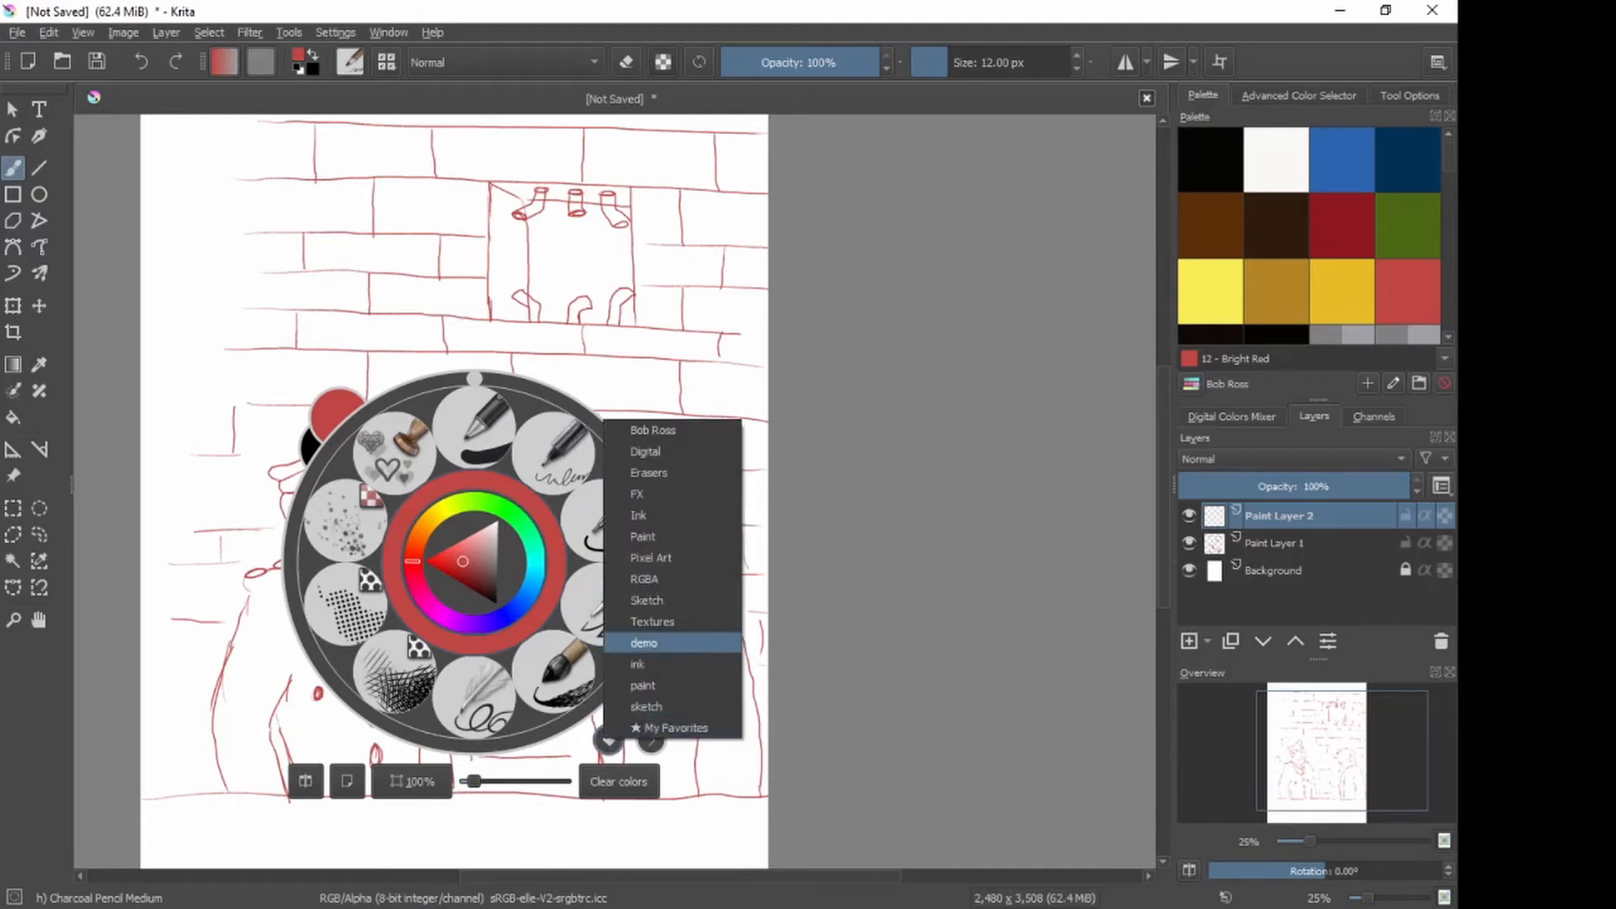
left_click(644, 664)
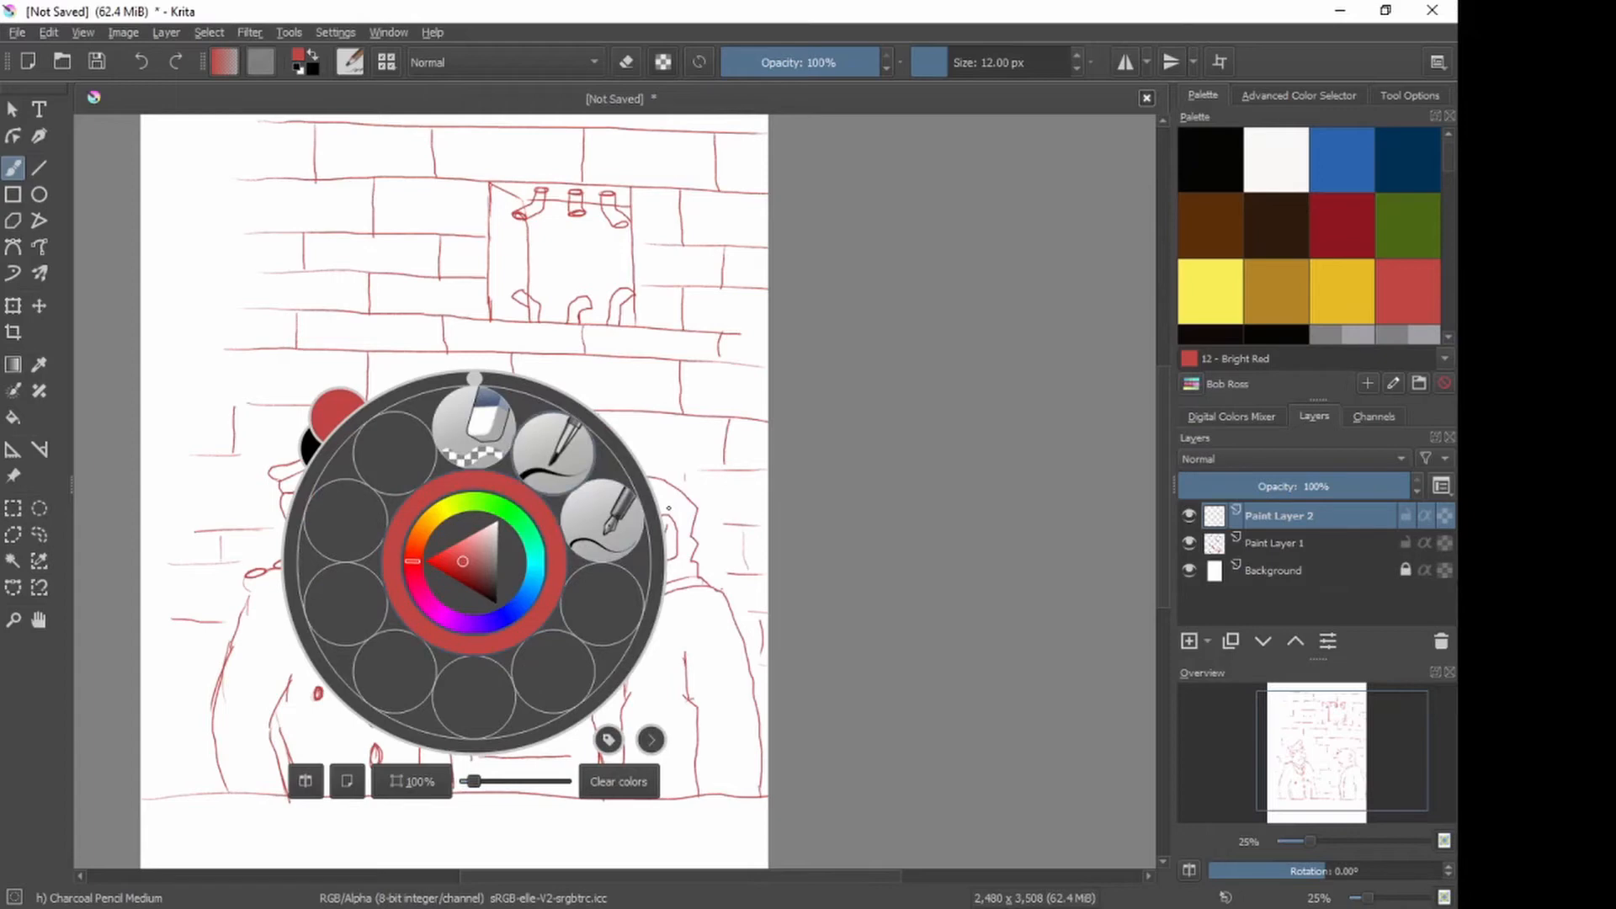
left_click(602, 520)
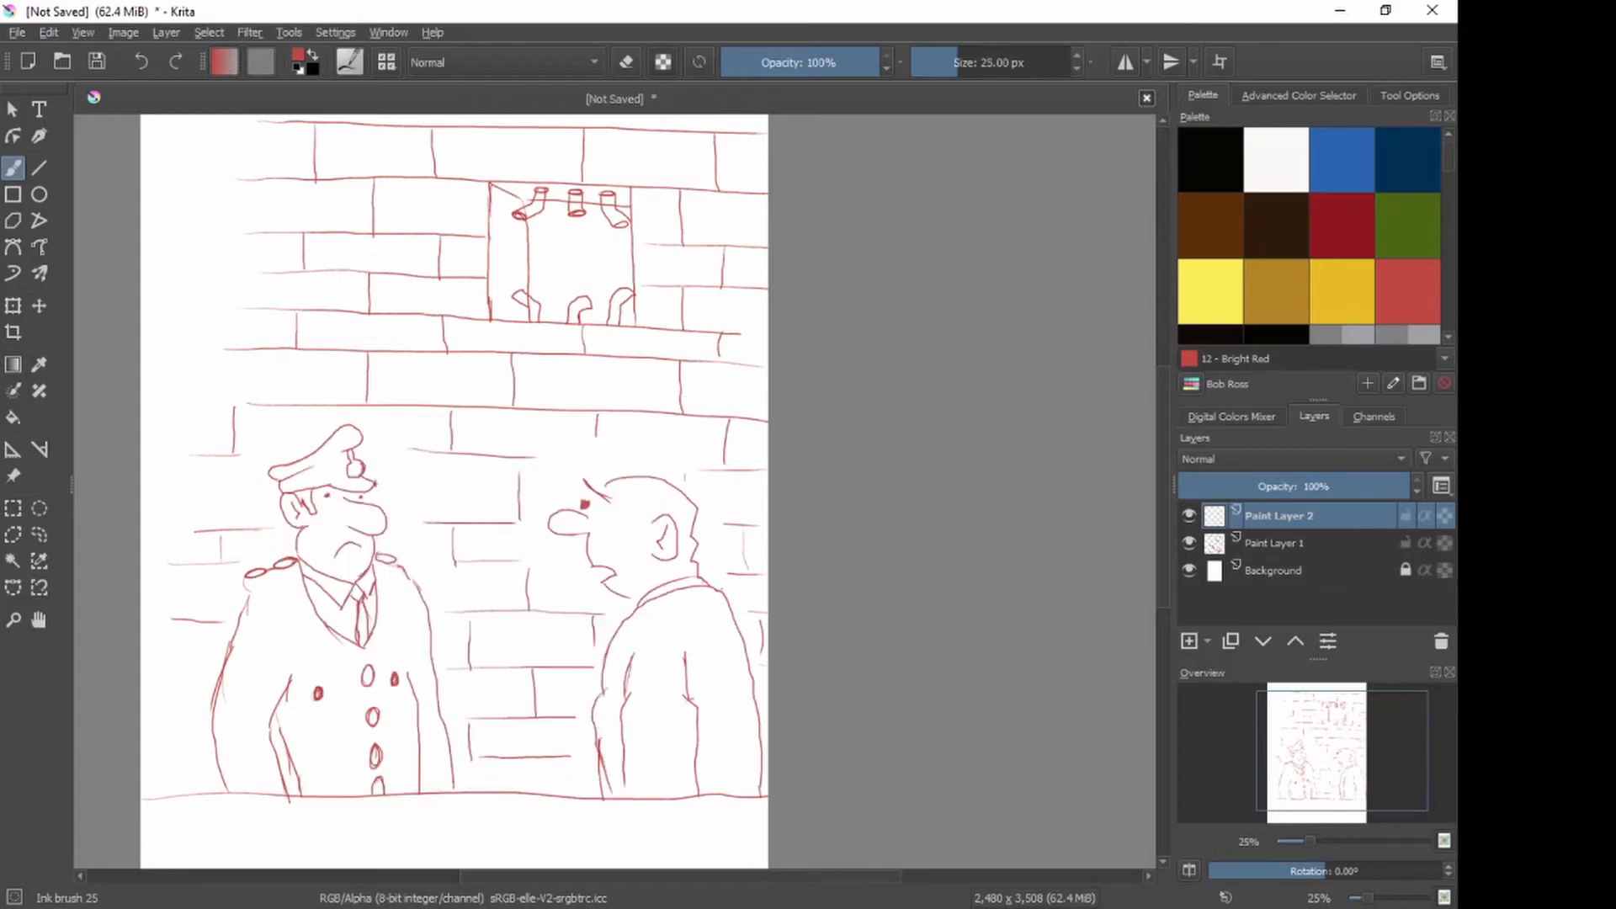
left_click(1210, 159)
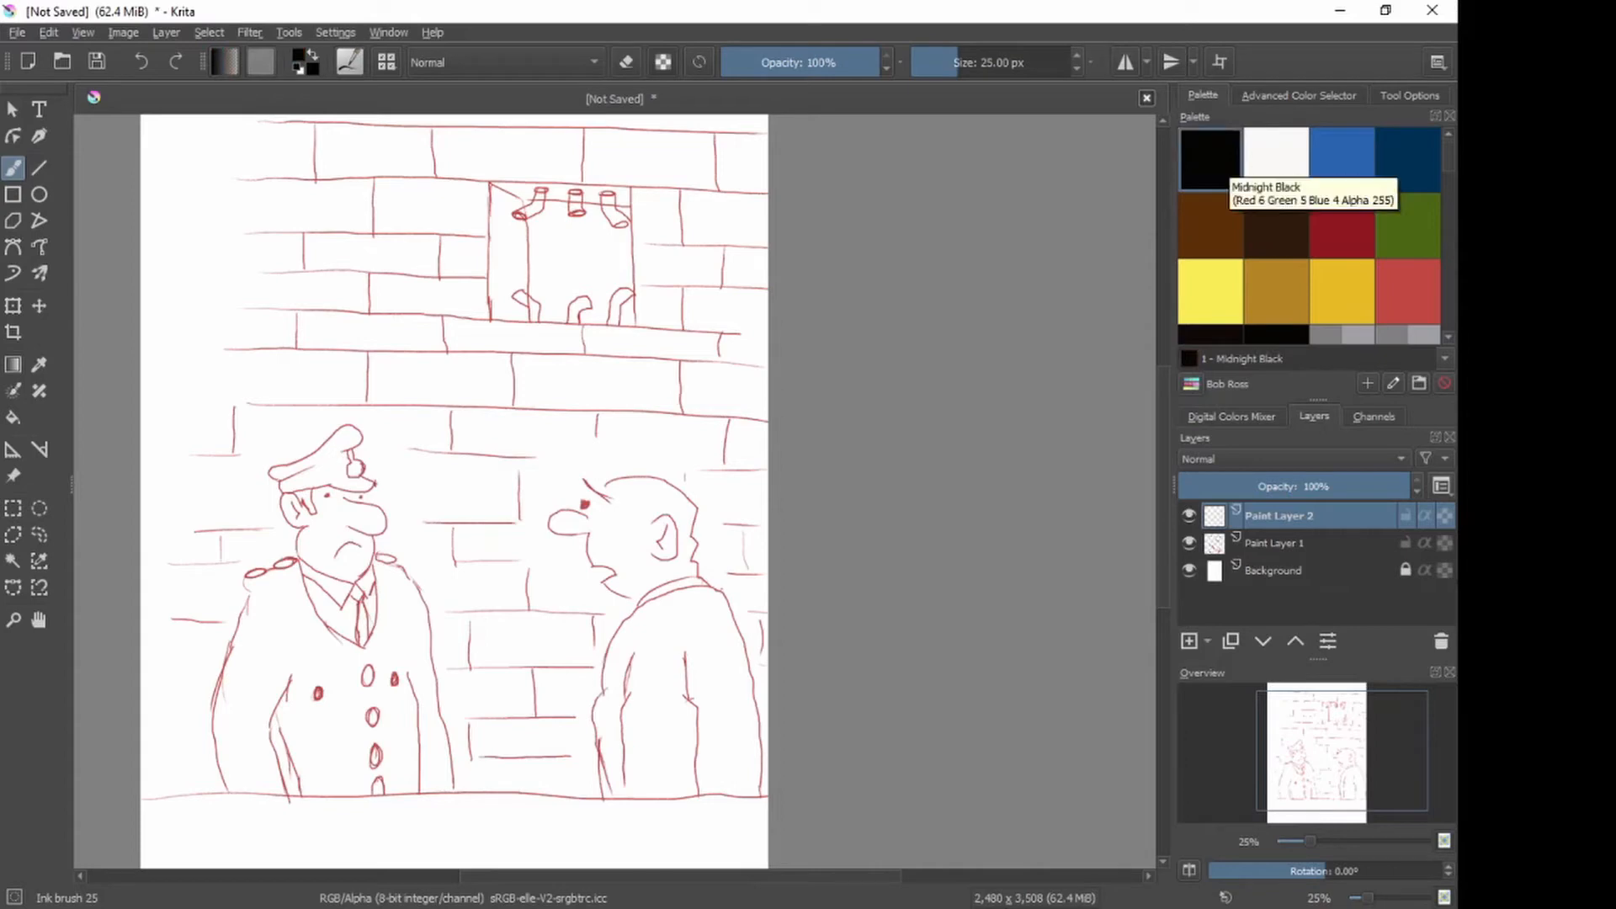
left_click_drag(668, 368, 604, 439)
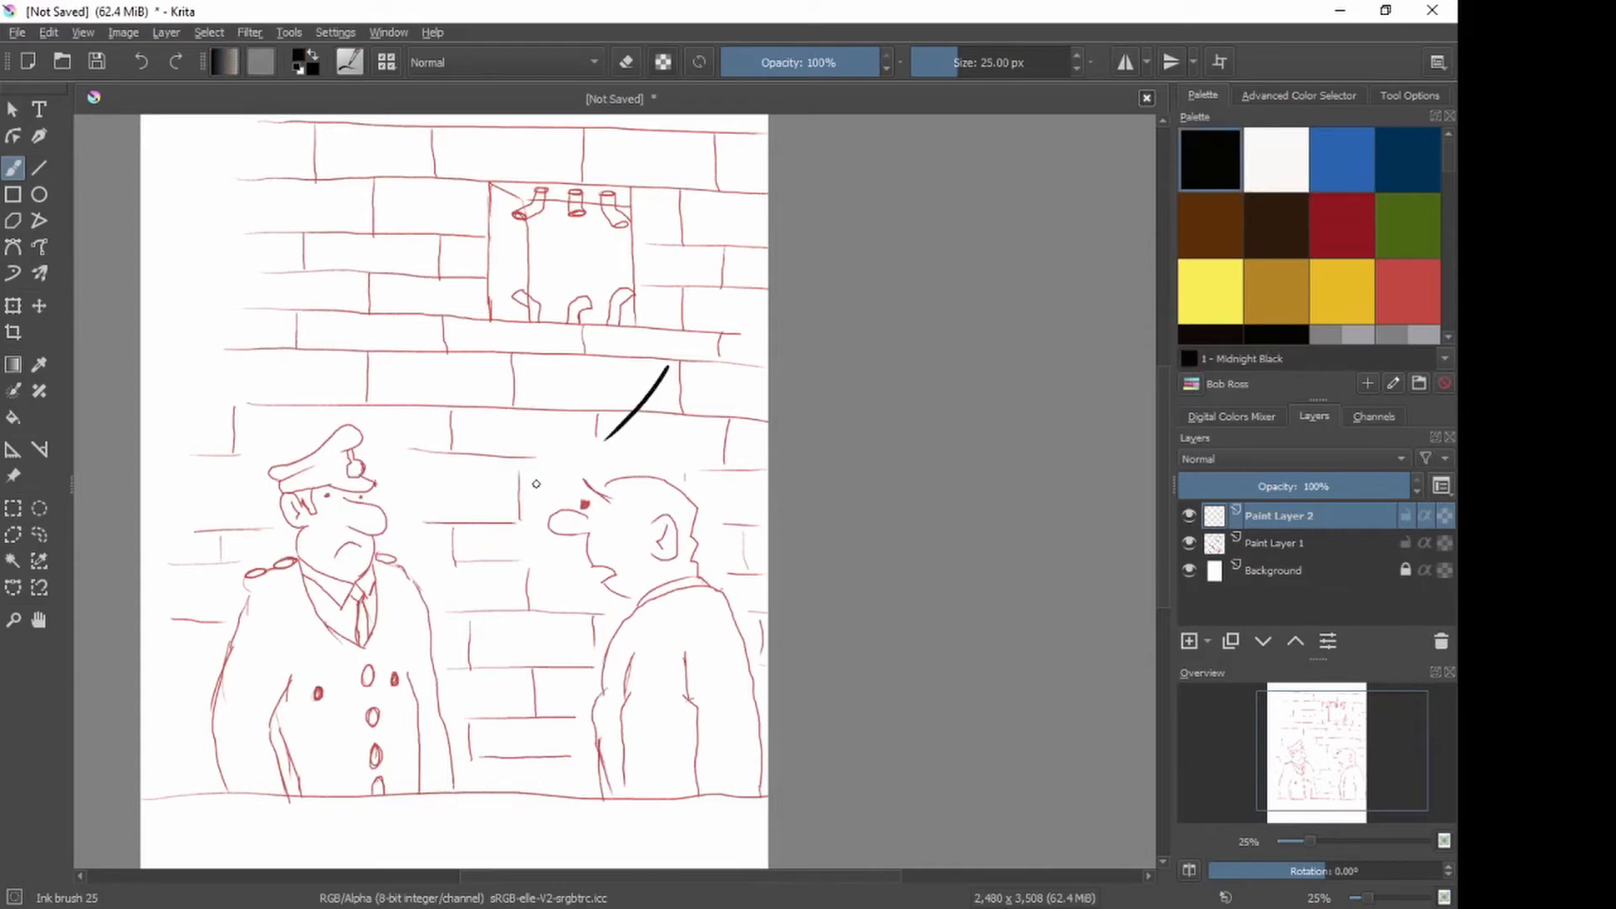
key("ctrl+z")
Step: Ink the bald man's eyebrow, eye, and the outline over the top and back of his head
left_click_drag(539, 488, 681, 429)
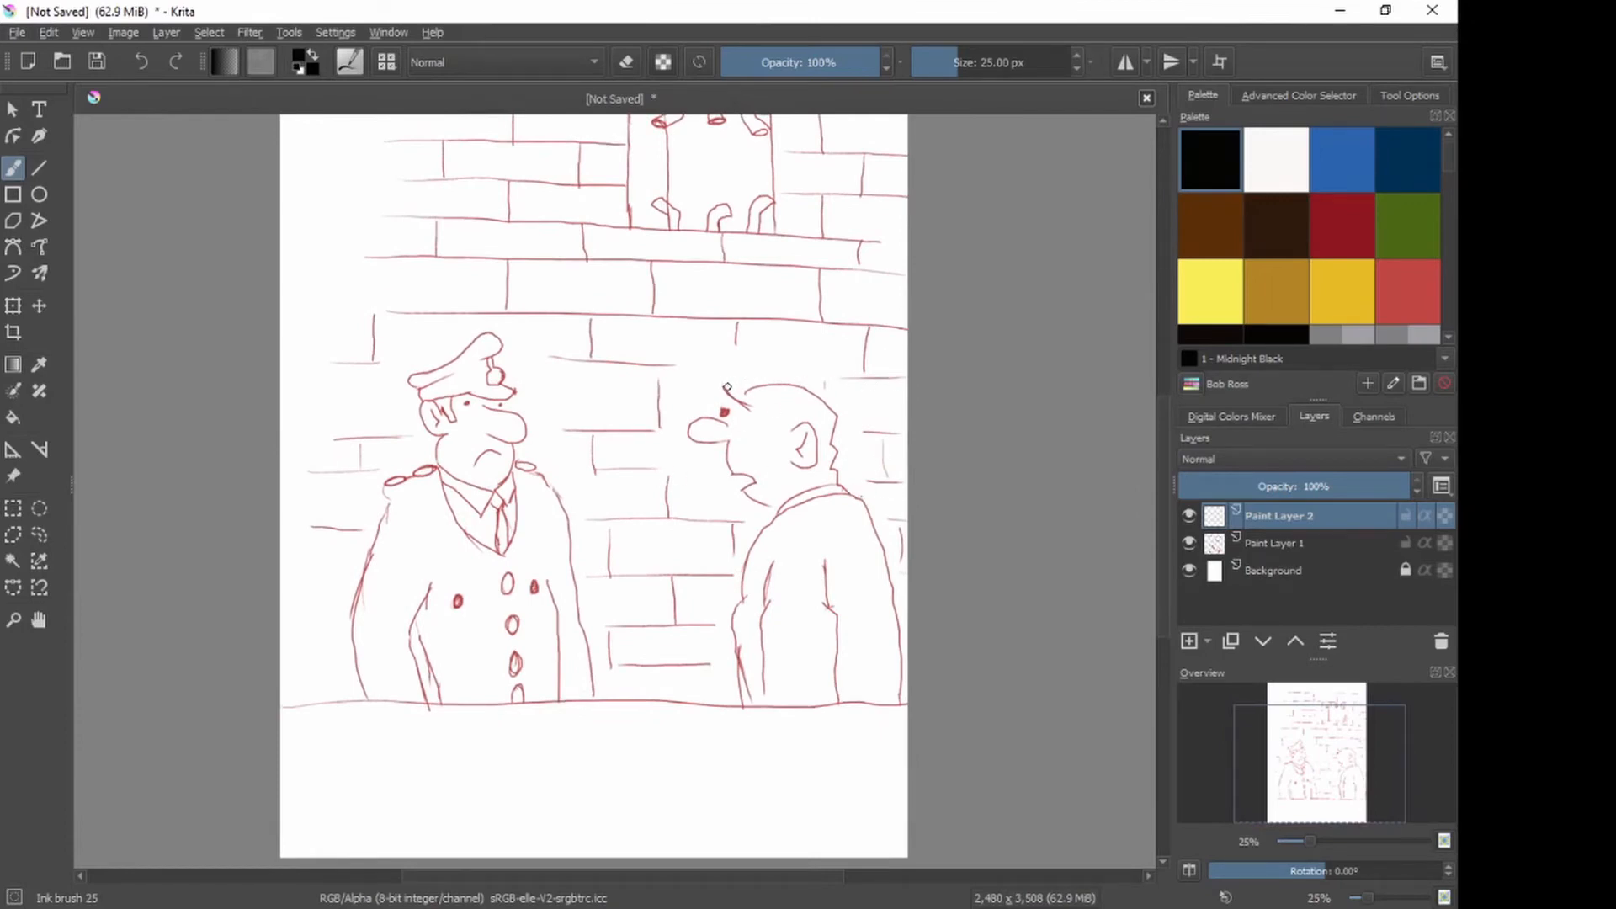
left_click_drag(724, 385, 747, 407)
left_click(726, 413)
mouse_move(745, 394)
left_mouse_down()
mouse_move(832, 383)
mouse_move(787, 382)
mouse_move(843, 415)
mouse_move(838, 484)
left_mouse_up()
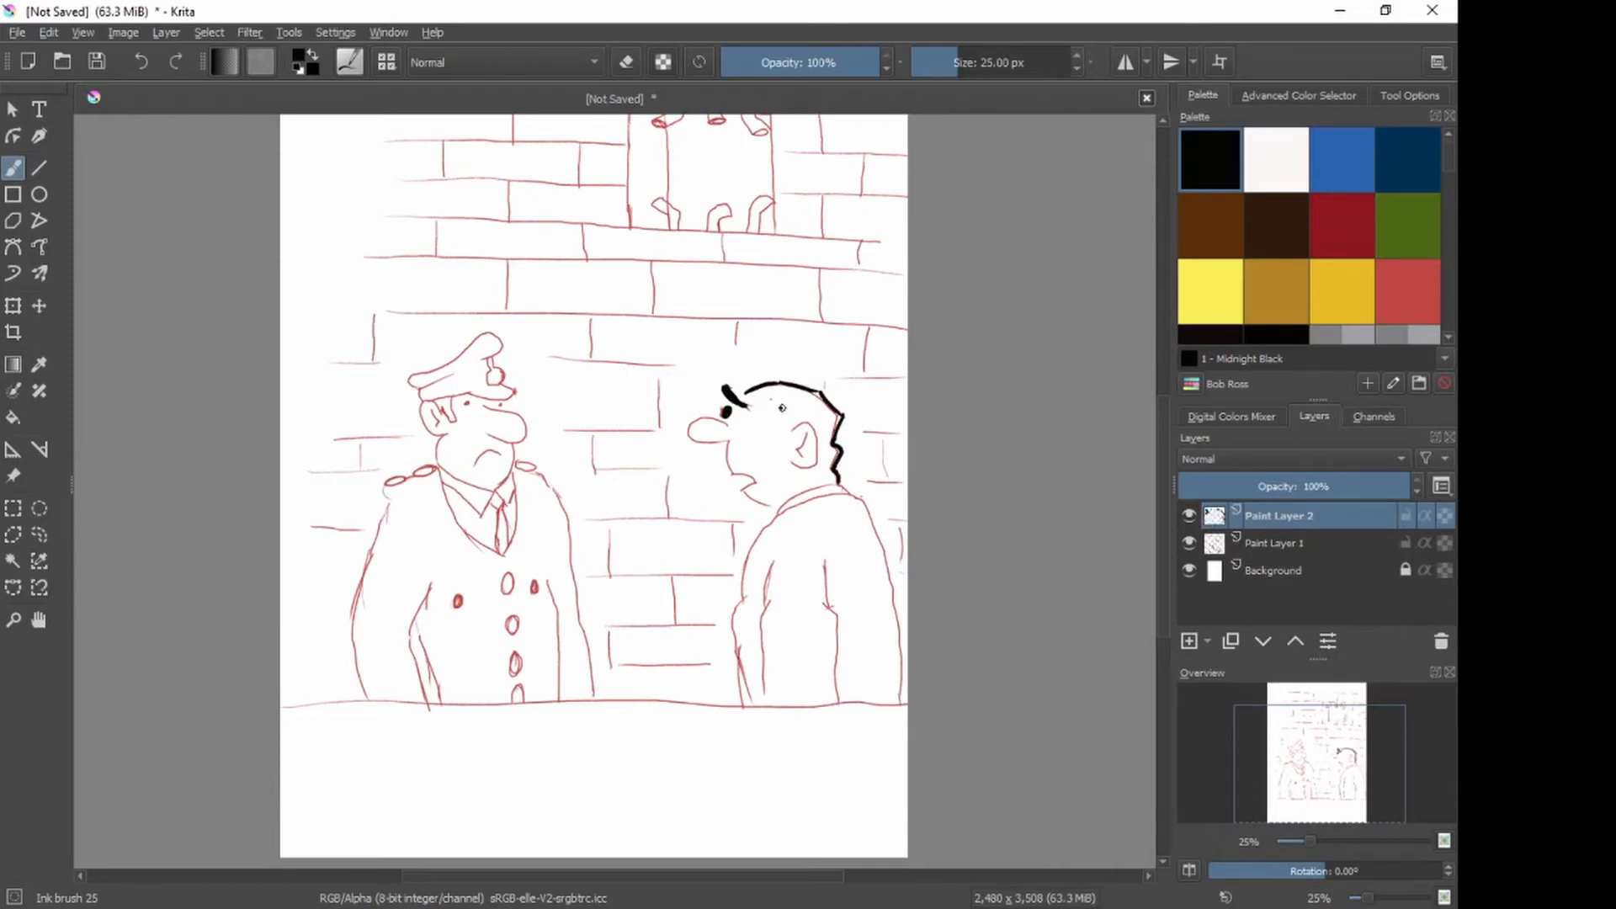
Step: Dot stubble across the bald man's scalp and ink his ear, nose, mouth and chin
left_click(798, 409)
left_click(794, 396)
left_click(818, 409)
left_click(823, 423)
mouse_move(791, 430)
left_mouse_down()
mouse_move(810, 426)
mouse_move(816, 468)
mouse_move(723, 418)
mouse_move(692, 425)
mouse_move(738, 442)
mouse_move(732, 474)
mouse_move(769, 484)
mouse_move(741, 494)
mouse_move(784, 506)
left_mouse_up()
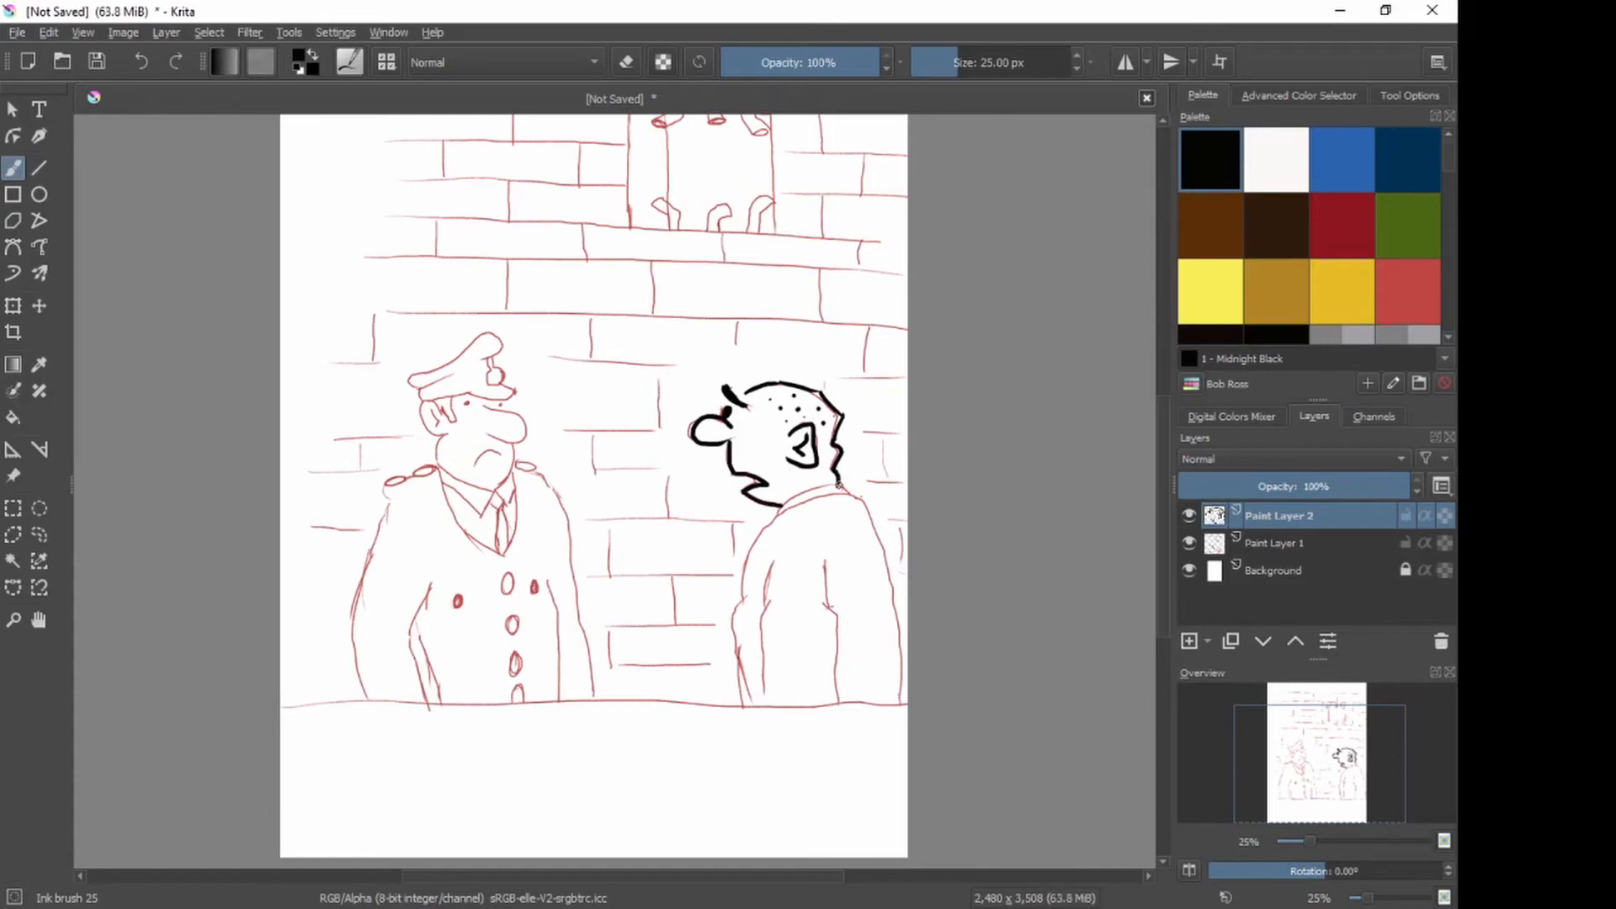
Step: Ink the bald man's collar, shoulders, sleeves and back down to the ground line
left_click_drag(839, 486, 776, 512)
mouse_move(867, 502)
left_mouse_down()
mouse_move(802, 497)
mouse_move(760, 534)
mouse_move(733, 620)
mouse_move(740, 707)
left_mouse_up()
left_click_drag(775, 564, 767, 705)
left_click_drag(824, 561, 836, 704)
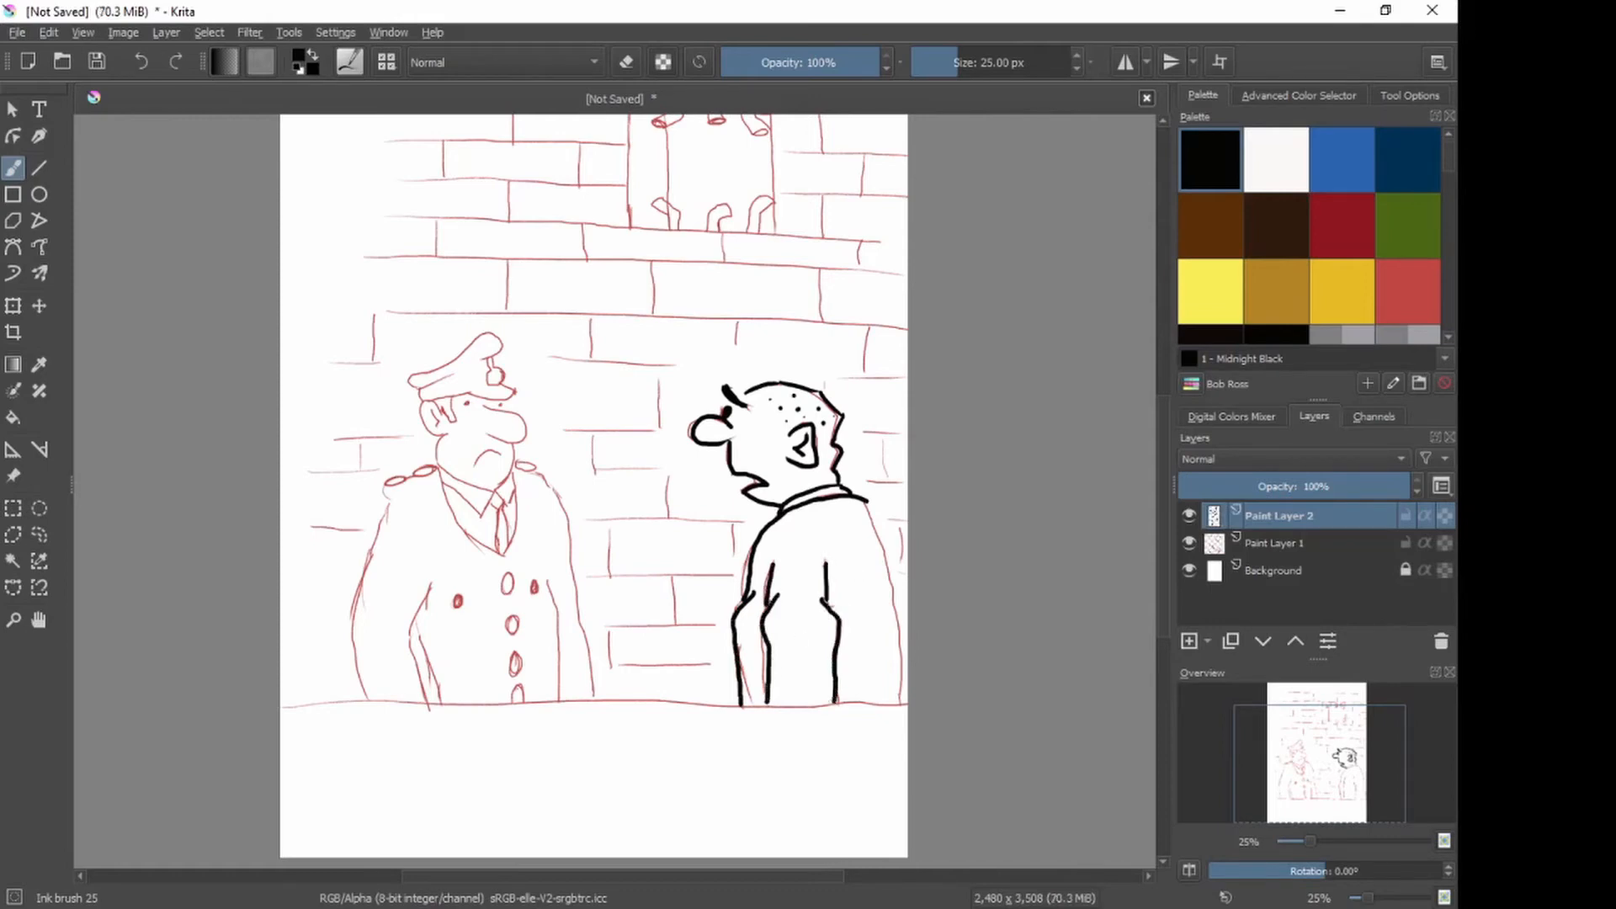
left_click_drag(869, 498, 901, 692)
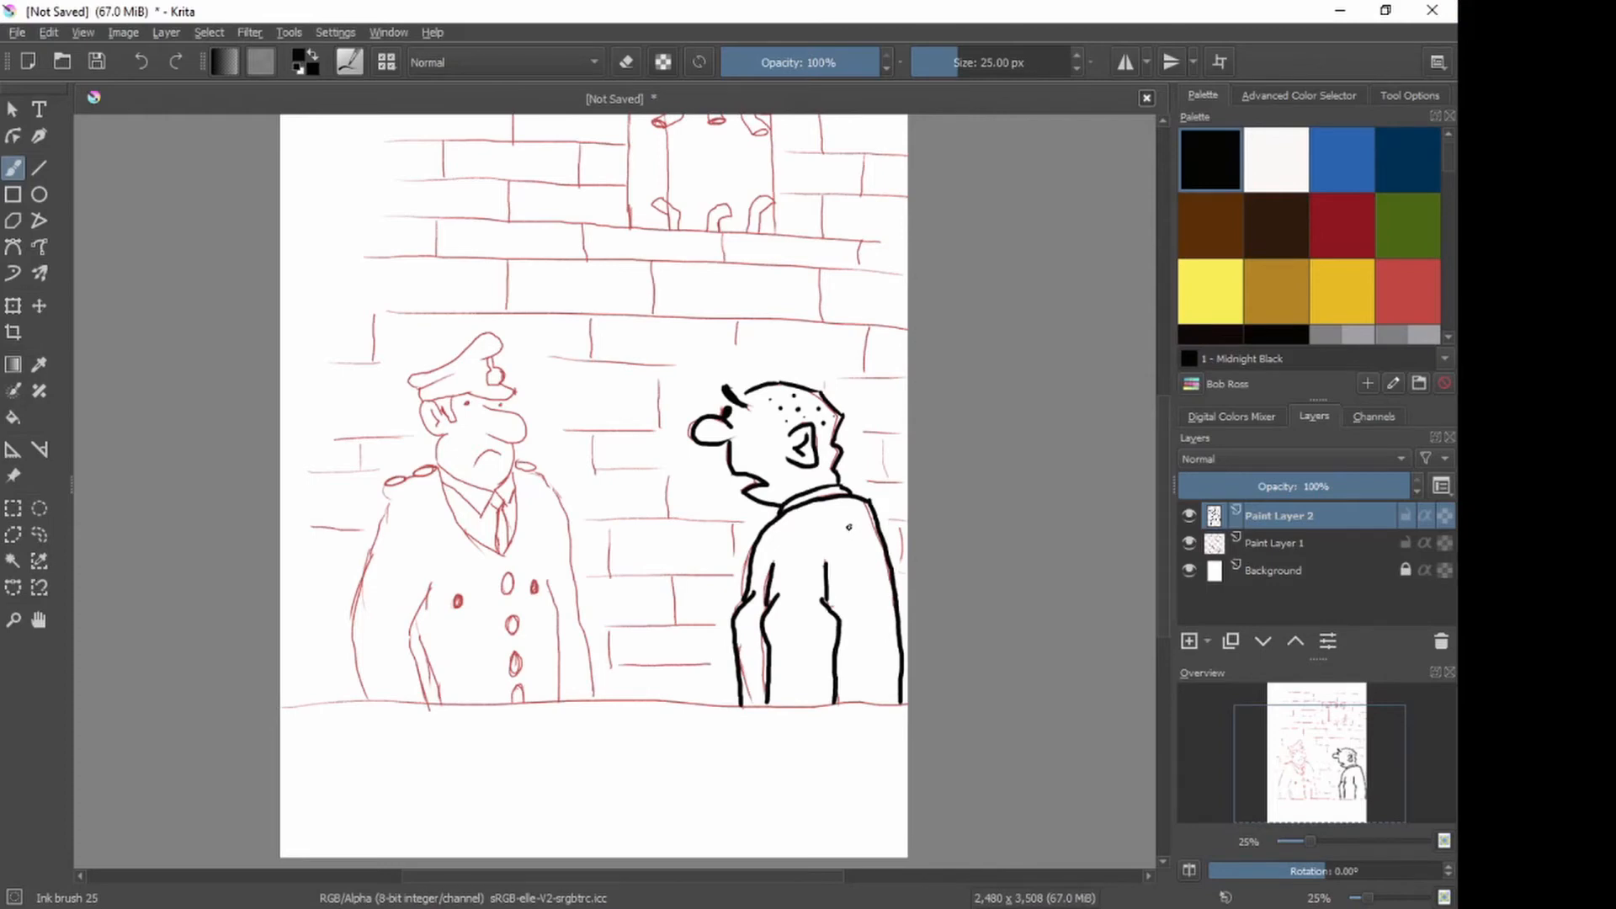
Step: Draw seven bold upward-pointing arrows across the bald man's jacket and sleeve as a prison uniform pattern
mouse_move(848, 528)
left_mouse_down()
mouse_move(859, 560)
mouse_move(851, 526)
mouse_move(861, 559)
mouse_move(867, 534)
left_mouse_up()
mouse_move(854, 592)
left_mouse_down()
mouse_move(849, 615)
mouse_move(857, 595)
mouse_move(852, 617)
mouse_move(874, 608)
mouse_move(861, 594)
mouse_move(867, 616)
left_mouse_up()
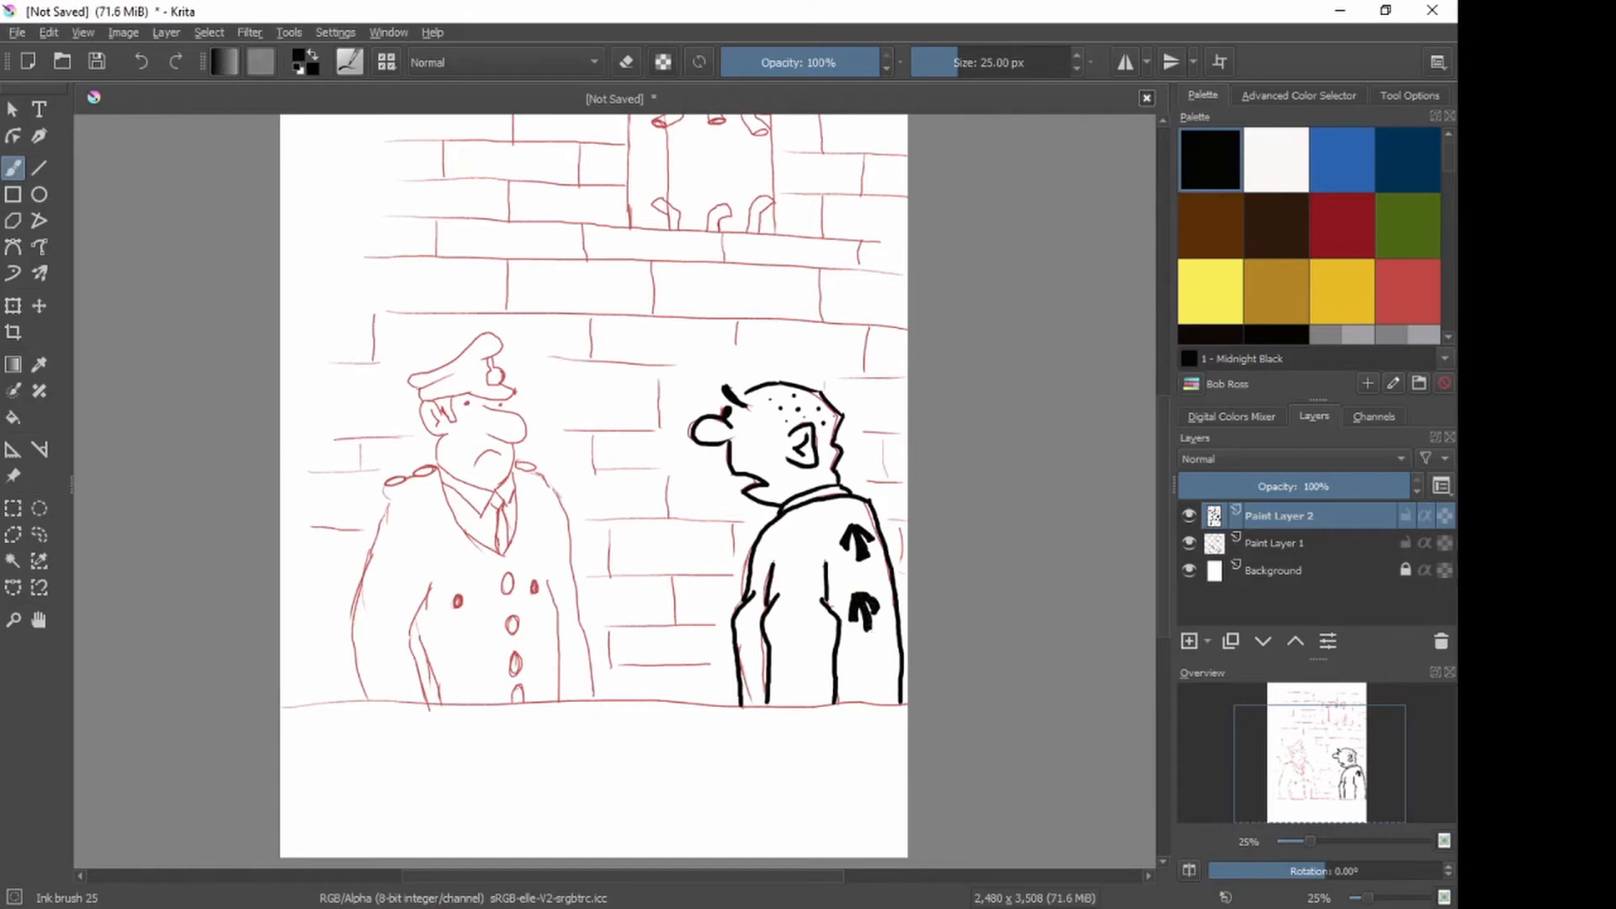
mouse_move(798, 604)
left_mouse_down()
mouse_move(779, 627)
mouse_move(797, 605)
mouse_move(814, 628)
mouse_move(800, 606)
mouse_move(796, 641)
mouse_move(797, 621)
left_mouse_up()
mouse_move(800, 532)
left_mouse_down()
mouse_move(790, 544)
mouse_move(805, 529)
mouse_move(808, 562)
mouse_move(815, 534)
left_mouse_up()
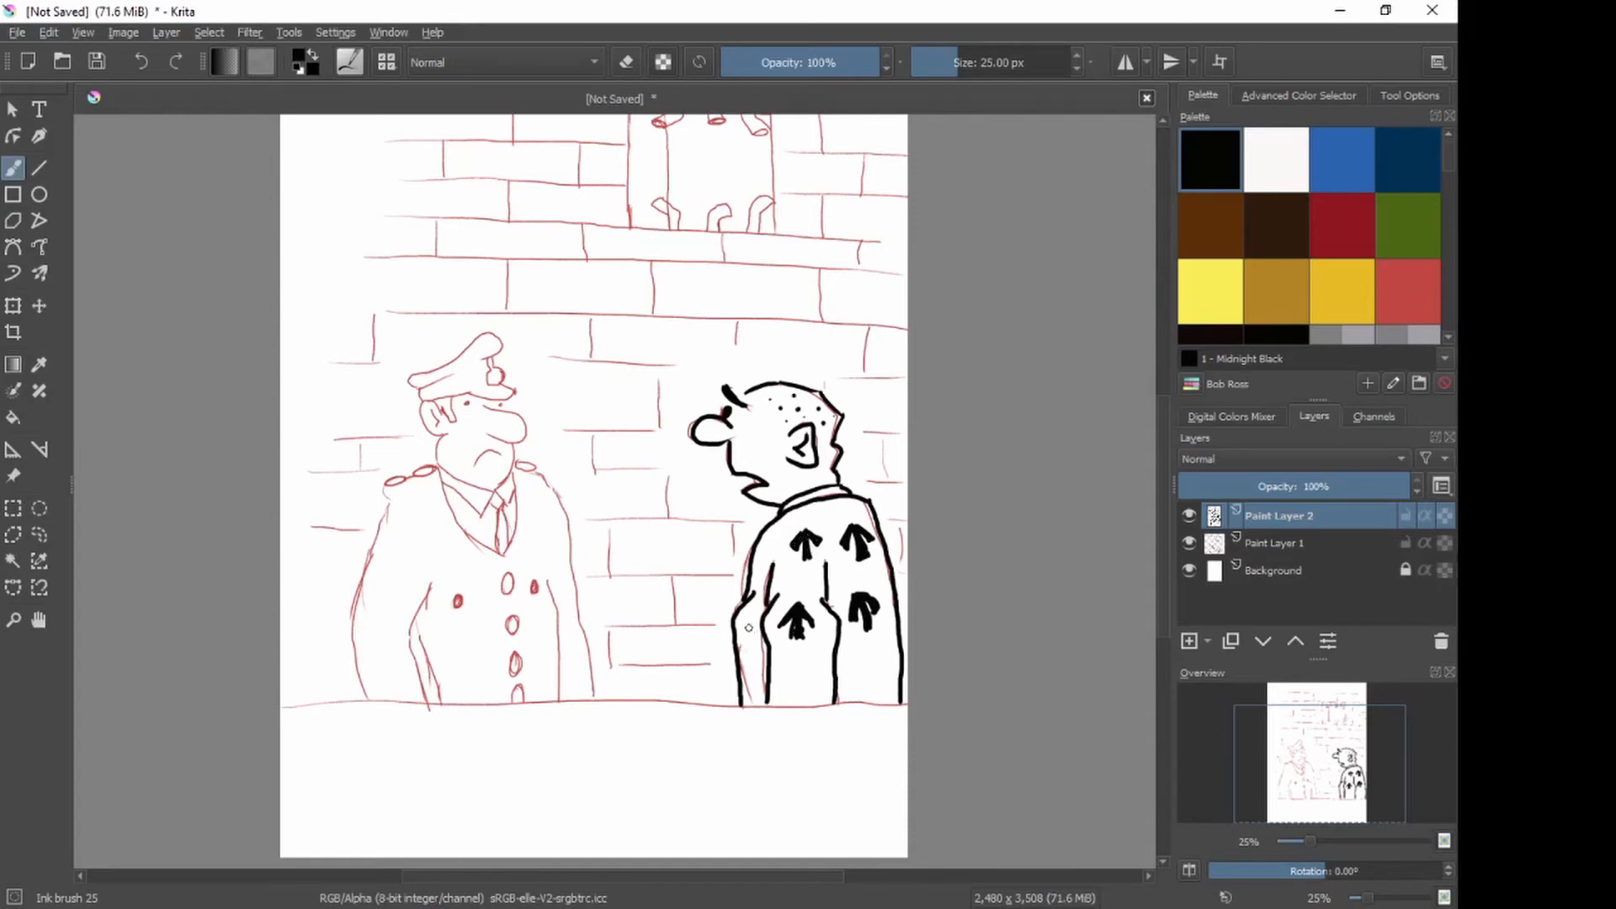
left_click_drag(751, 627, 747, 654)
mouse_move(862, 652)
left_mouse_down()
mouse_move(860, 678)
mouse_move(863, 648)
mouse_move(864, 677)
mouse_move(881, 671)
mouse_move(869, 653)
mouse_move(887, 669)
mouse_move(867, 657)
mouse_move(876, 686)
mouse_move(798, 700)
mouse_move(794, 684)
left_mouse_up()
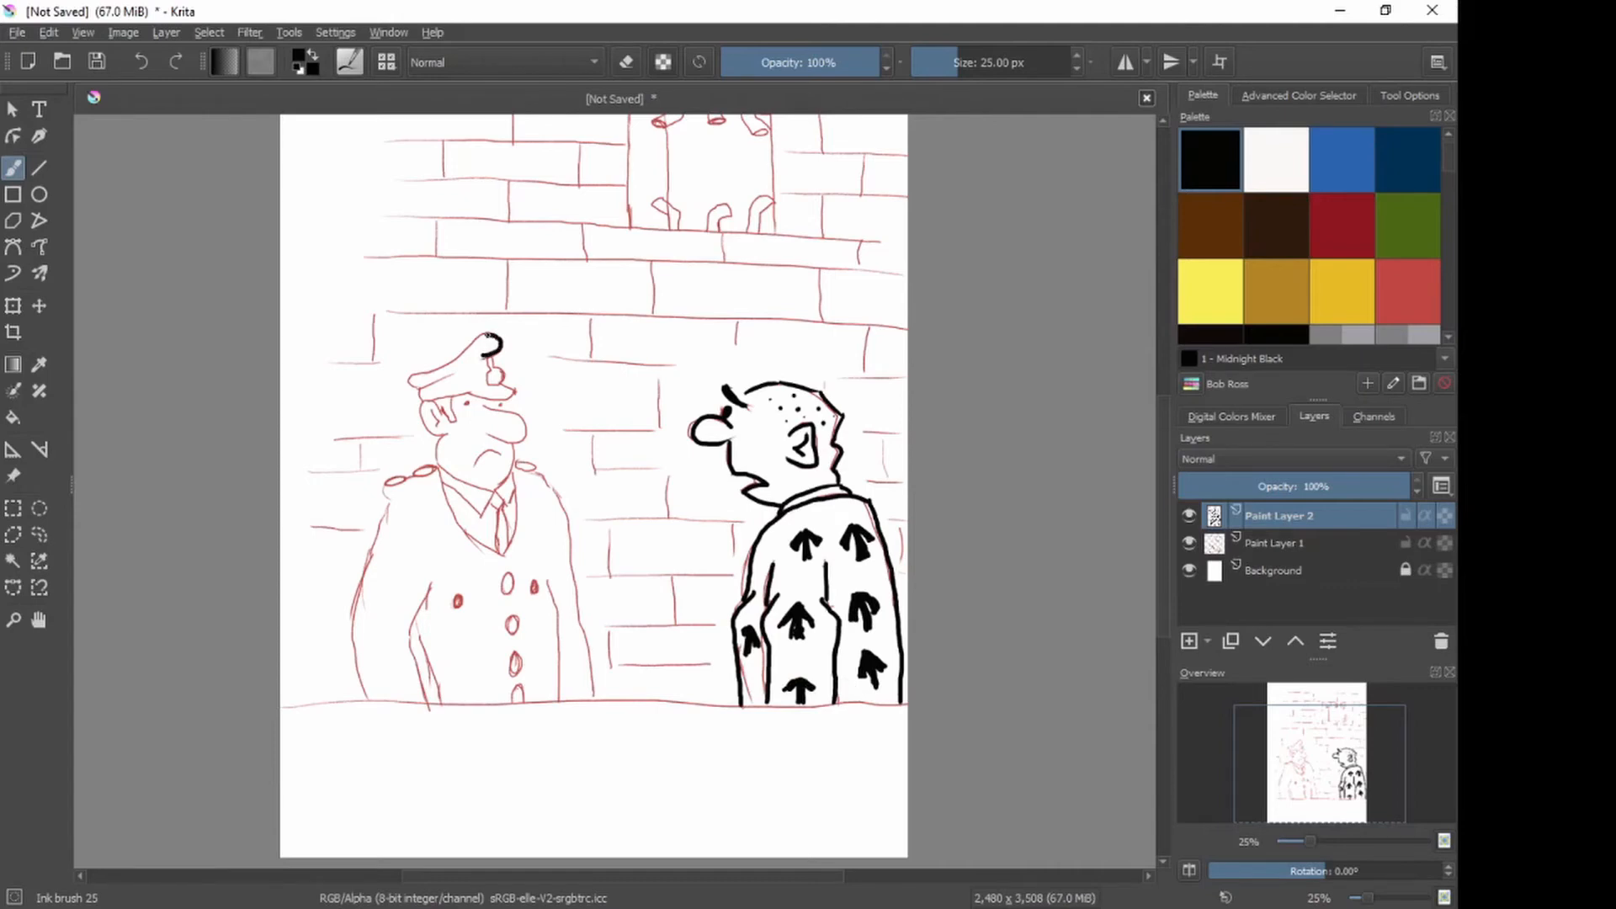
Step: Fill the officer's cap and peak with solid black, leaving the badge white, and ink his eye
mouse_move(478, 340)
left_mouse_down()
mouse_move(413, 381)
mouse_move(465, 392)
mouse_move(427, 391)
mouse_move(456, 373)
mouse_move(420, 380)
mouse_move(486, 361)
mouse_move(483, 345)
mouse_move(417, 380)
mouse_move(485, 360)
left_mouse_up()
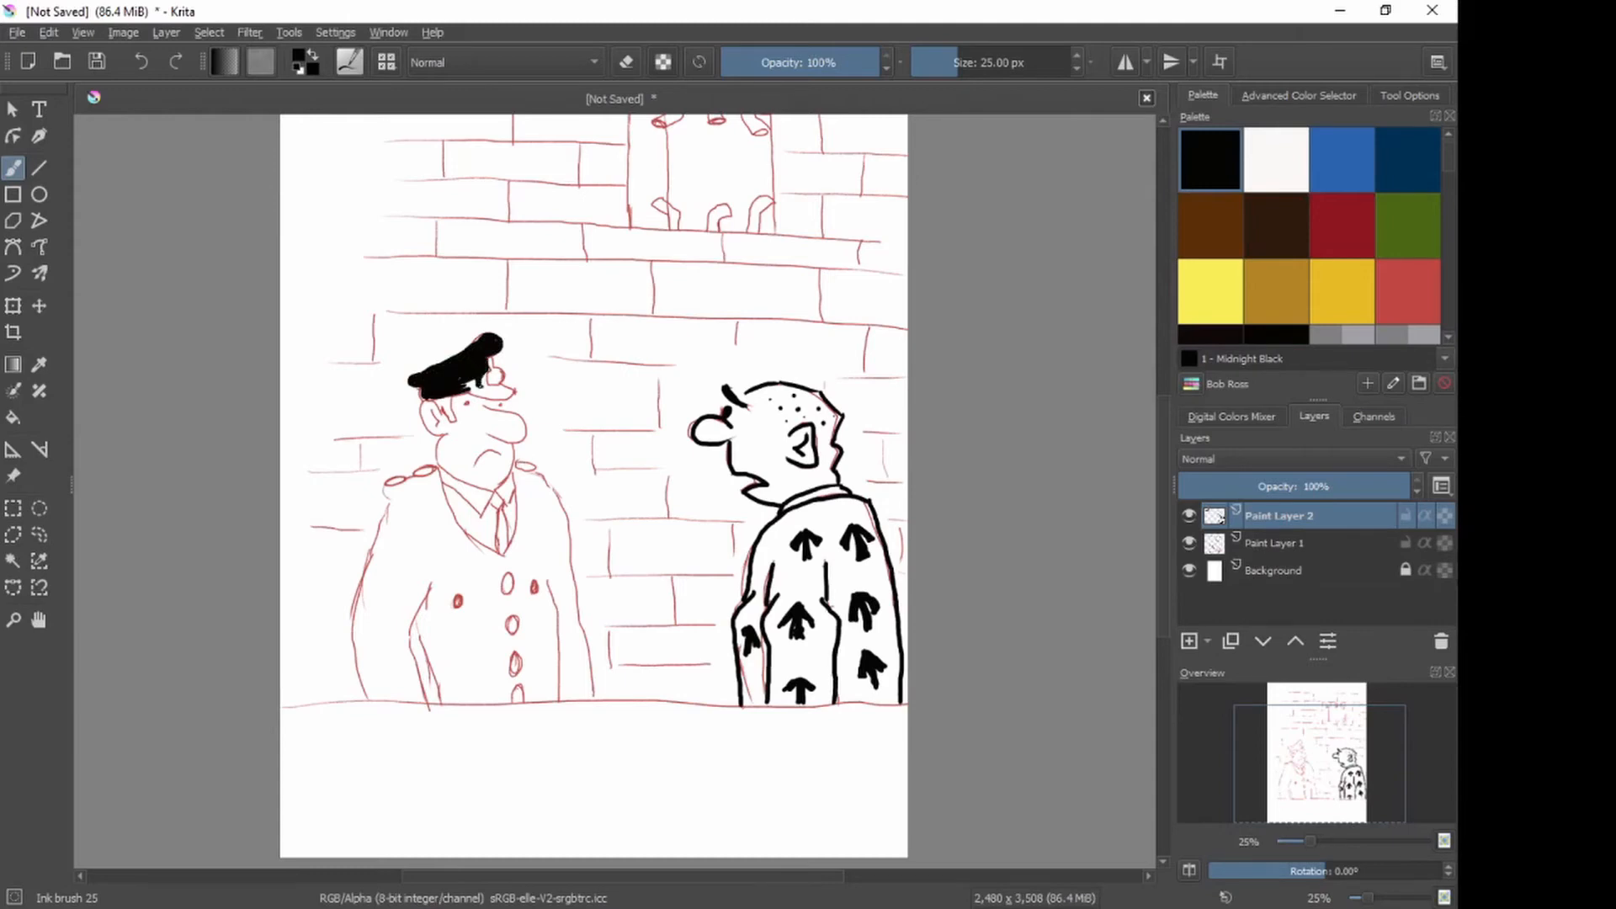
mouse_move(484, 374)
left_mouse_down()
mouse_move(497, 387)
mouse_move(468, 384)
mouse_move(510, 391)
left_mouse_up()
left_click_drag(494, 356, 502, 384)
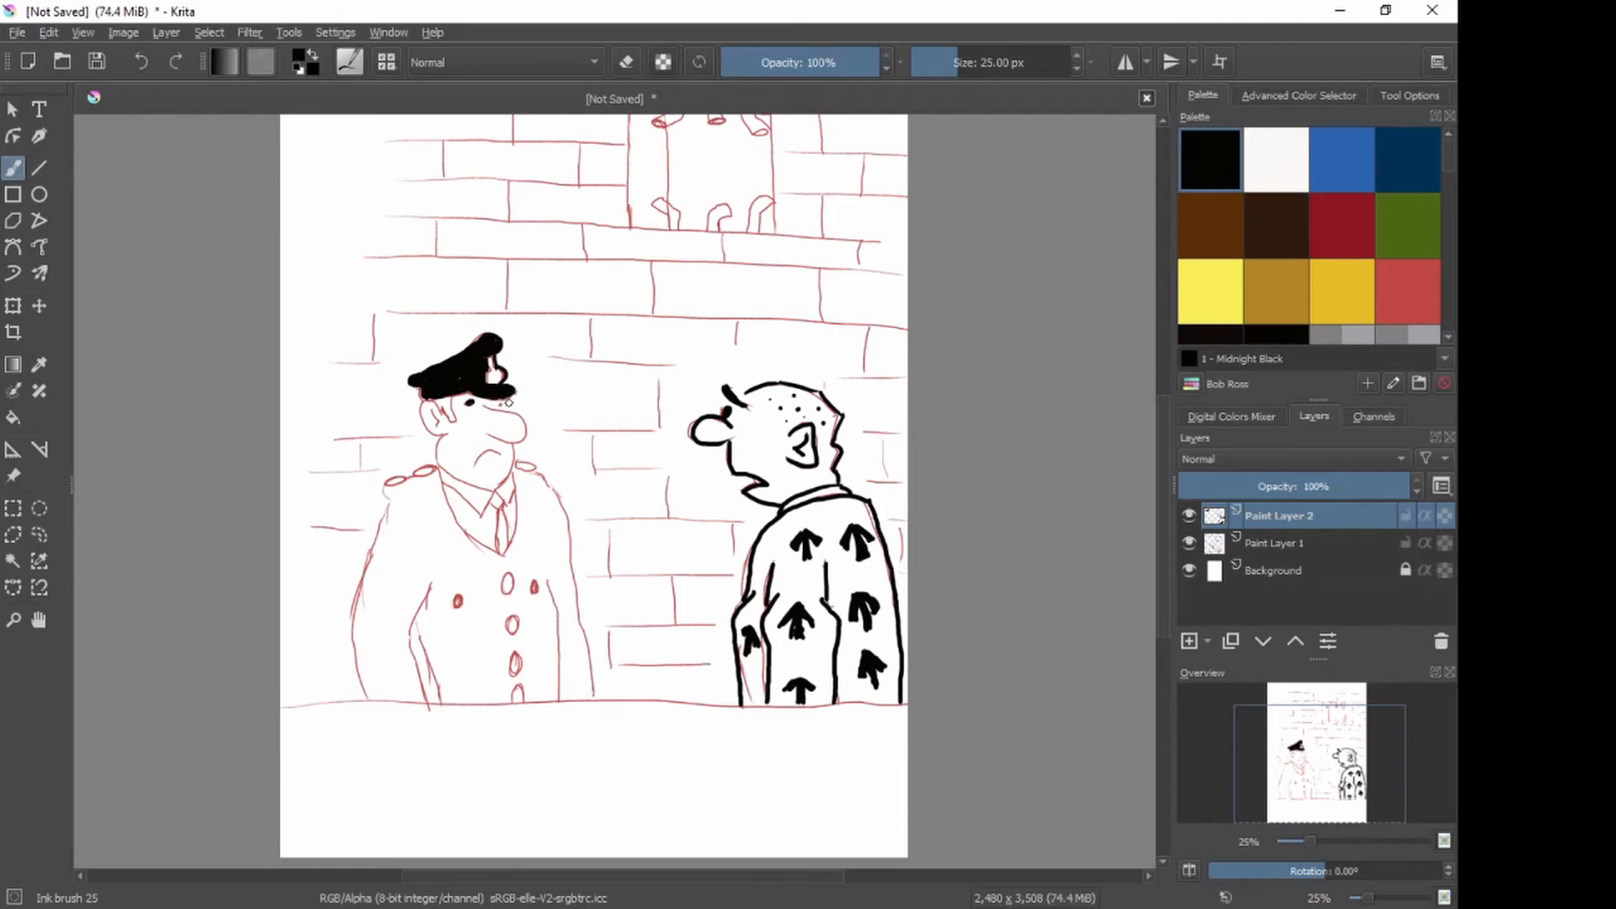
Step: Ink the officer's nose, ear, sideburn, downturned mouth and jawline
mouse_move(488, 406)
left_mouse_down()
mouse_move(528, 430)
mouse_move(495, 434)
left_mouse_up()
mouse_move(445, 401)
left_mouse_down()
mouse_move(457, 420)
mouse_move(421, 414)
mouse_move(433, 436)
mouse_move(451, 429)
left_mouse_up()
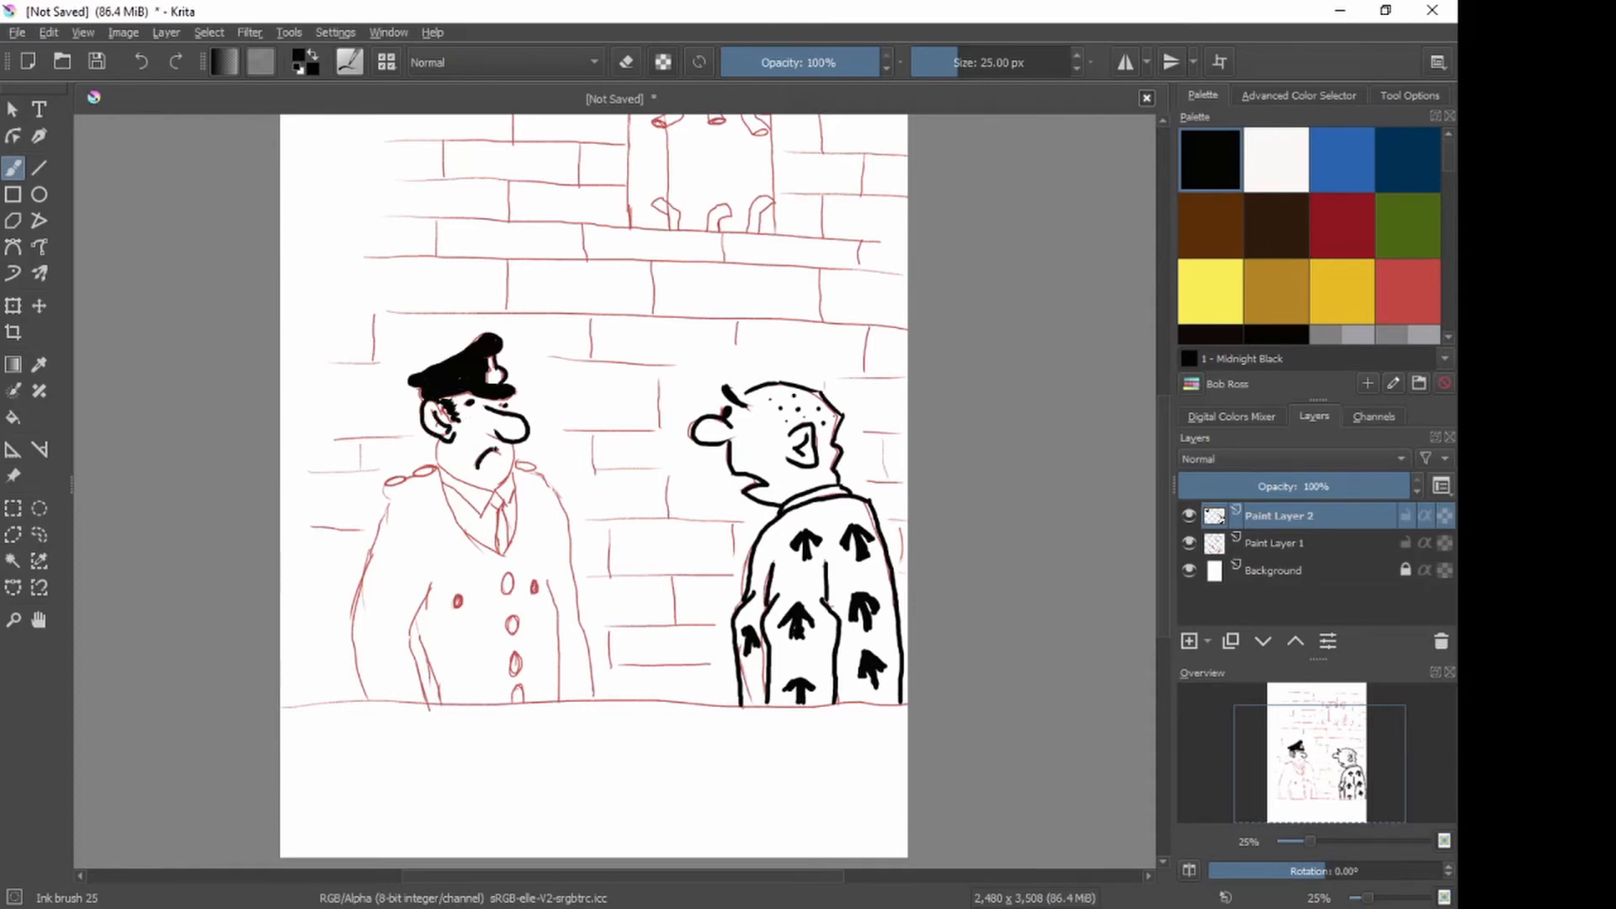
left_click_drag(513, 462, 507, 482)
Step: Ink the officer's shirt collar, solid black tie and the V-shaped neckline of his coat
left_click_drag(497, 494, 485, 508)
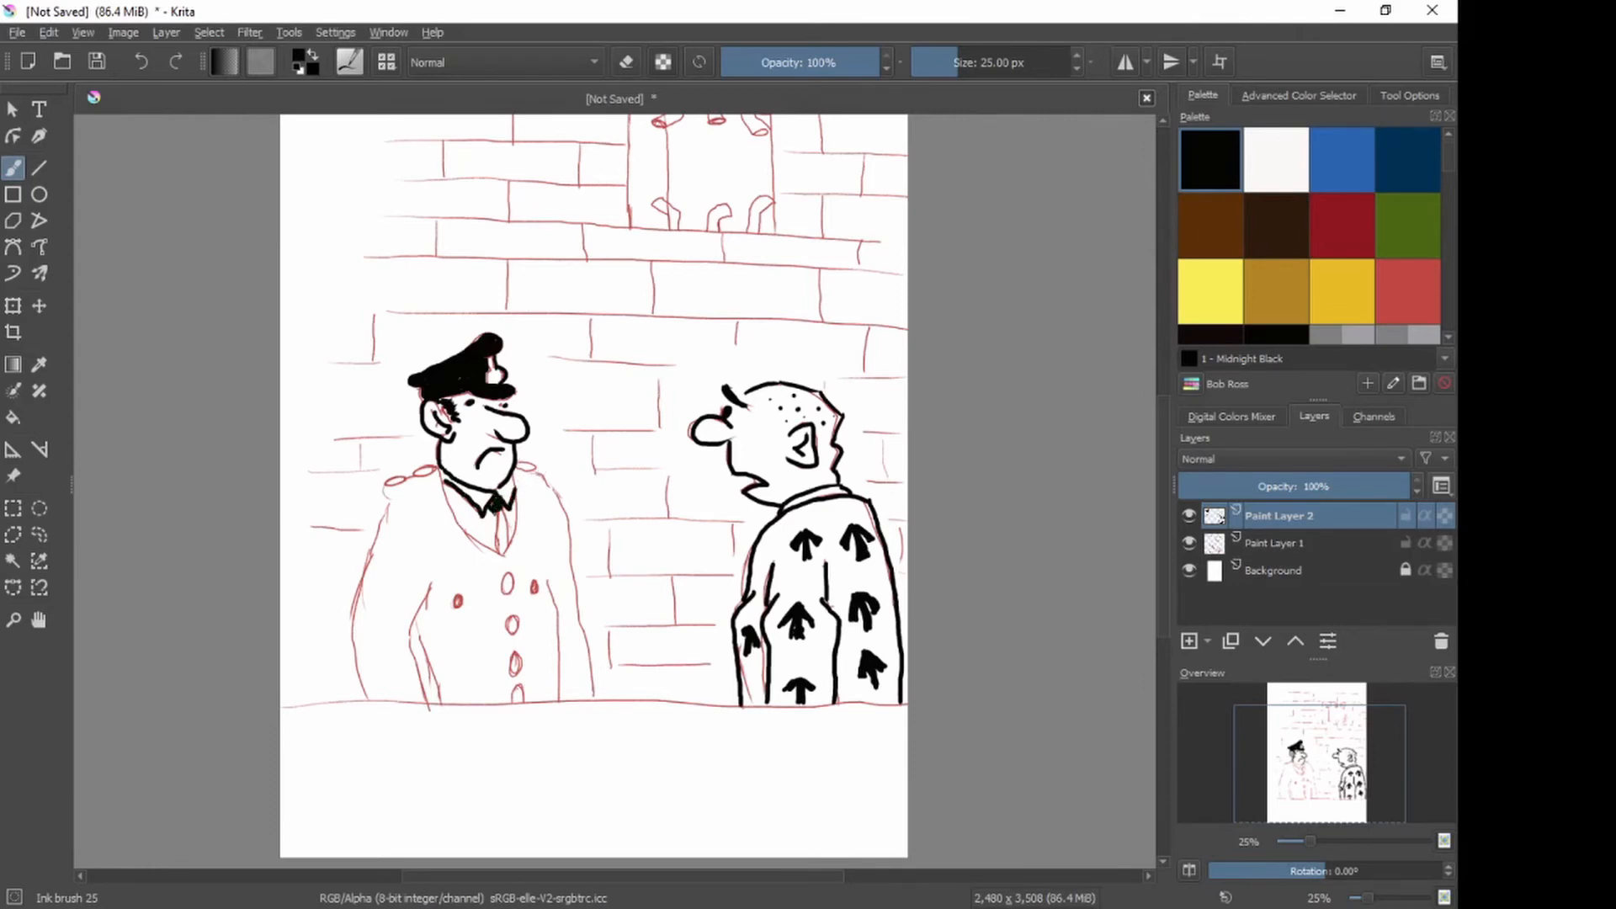
mouse_move(502, 508)
left_mouse_down()
mouse_move(510, 547)
mouse_move(501, 517)
left_mouse_up()
left_click_drag(520, 476, 519, 527)
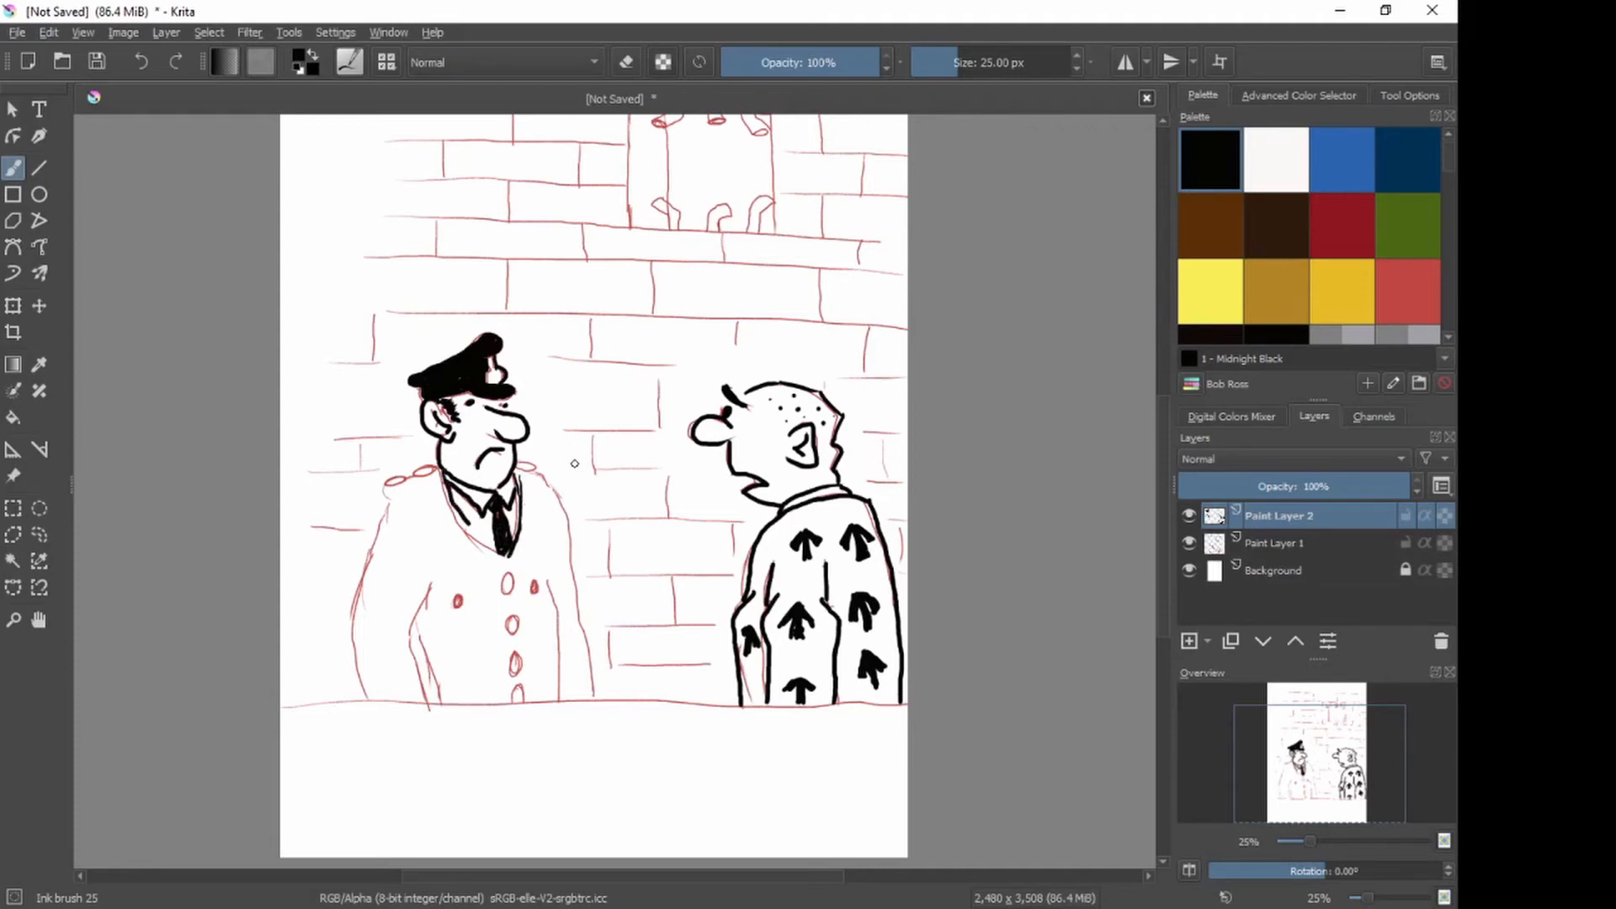
key("ctrl+z")
left_click_drag(476, 537, 510, 559)
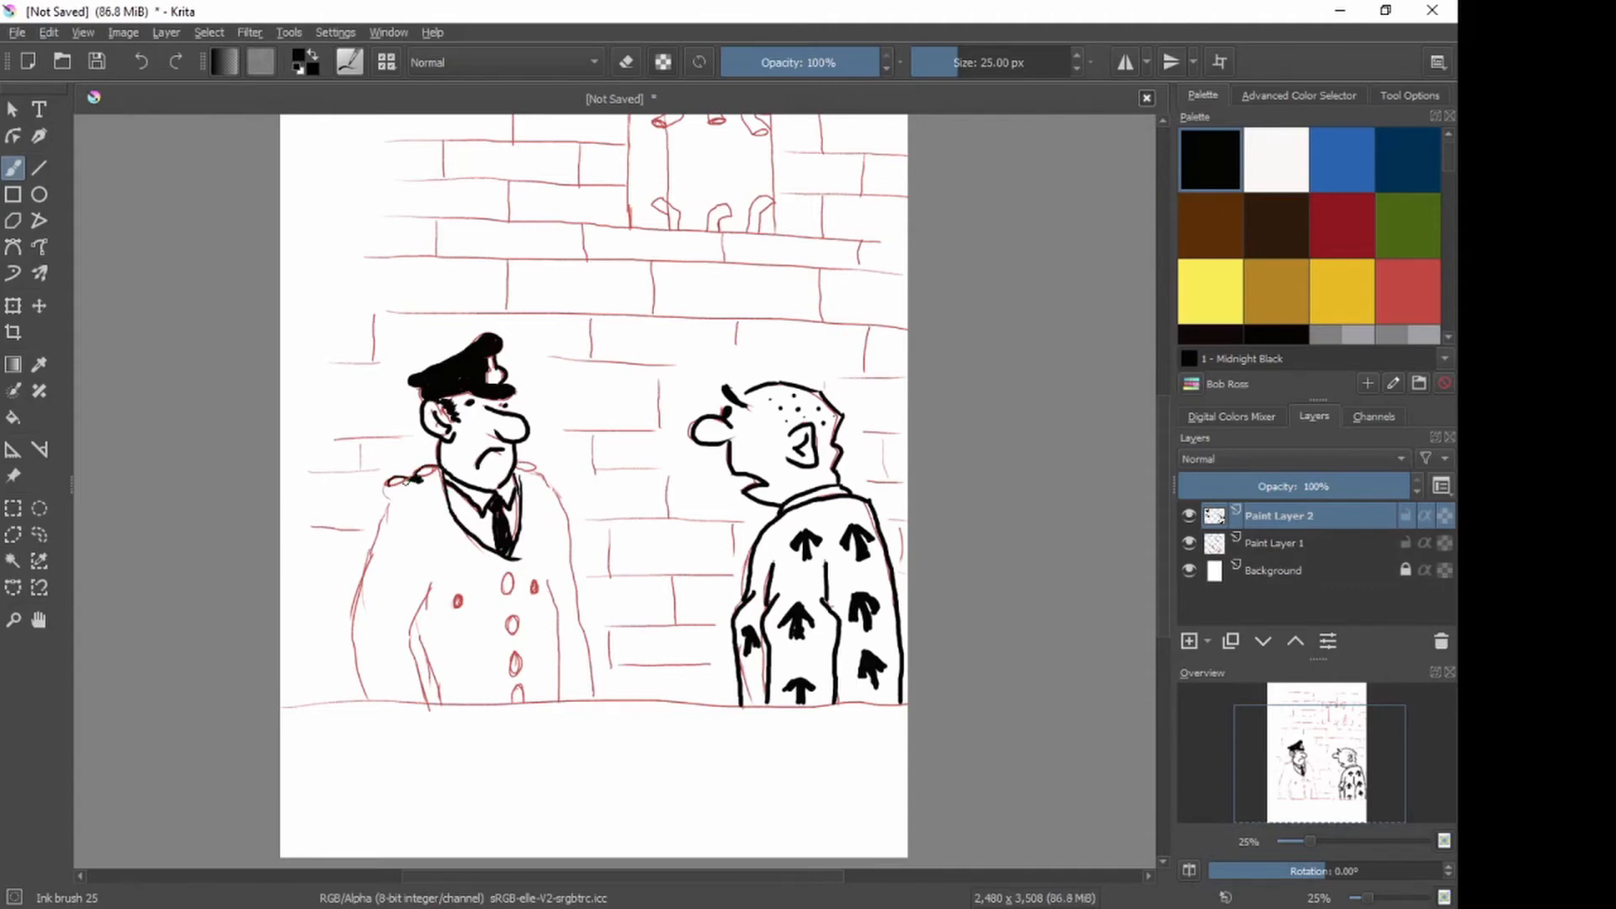
Step: Ink the officer's shoulder straps and the outer outline of his coat on both sides down to the ground line
left_click_drag(410, 479, 390, 484)
left_click_drag(442, 478, 447, 523)
mouse_move(384, 519)
left_mouse_down()
mouse_move(354, 620)
mouse_move(368, 697)
left_mouse_up()
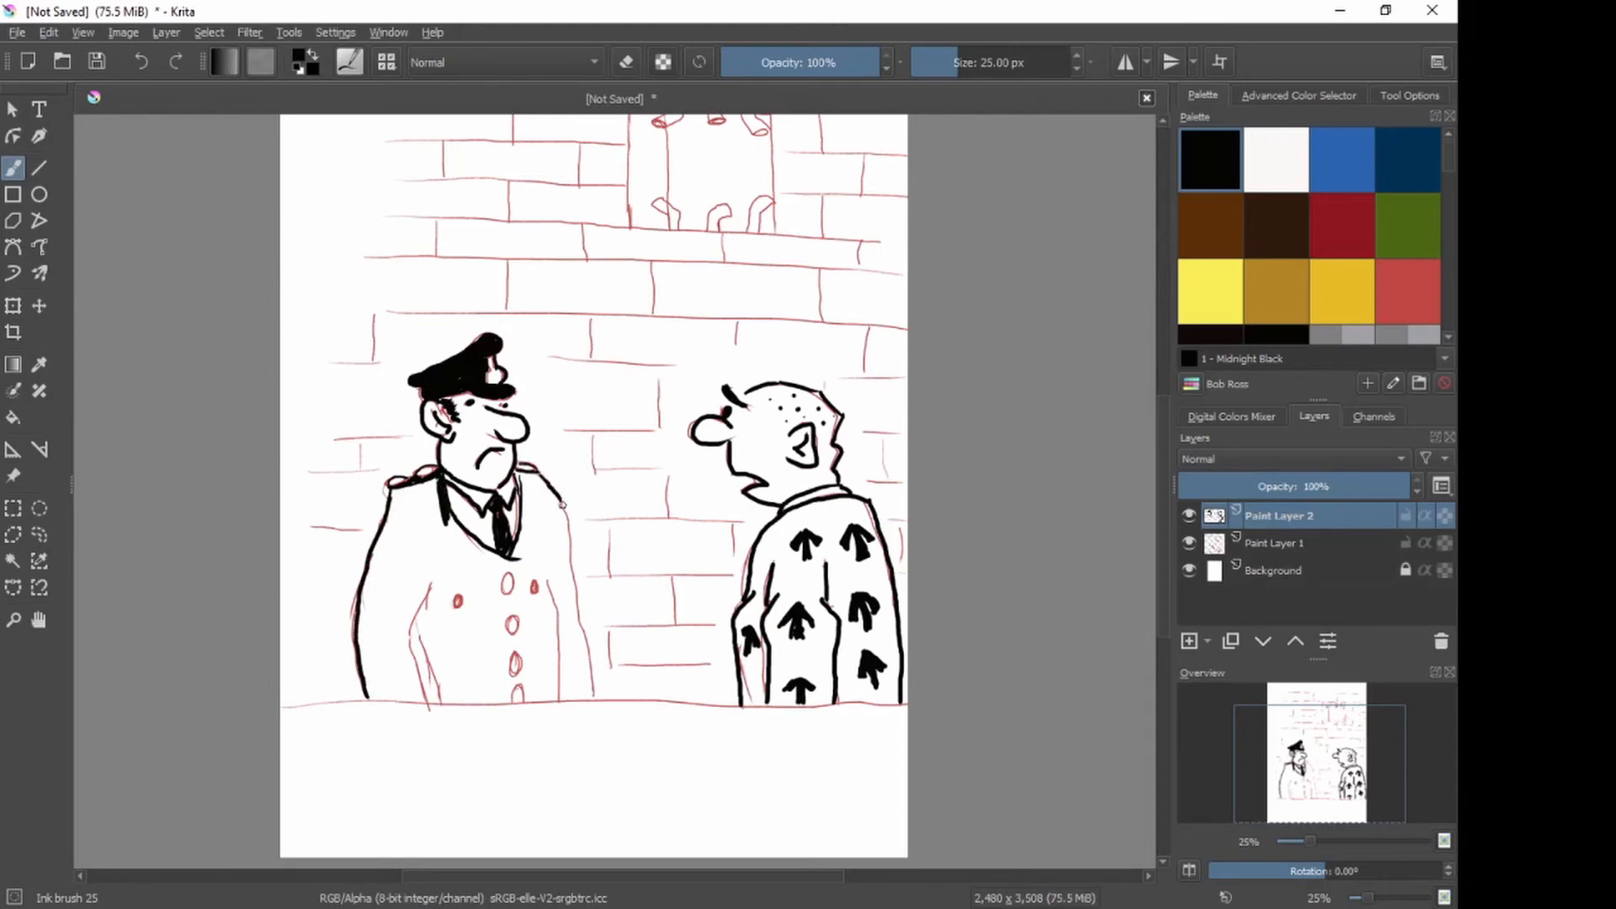
left_click_drag(562, 504, 592, 686)
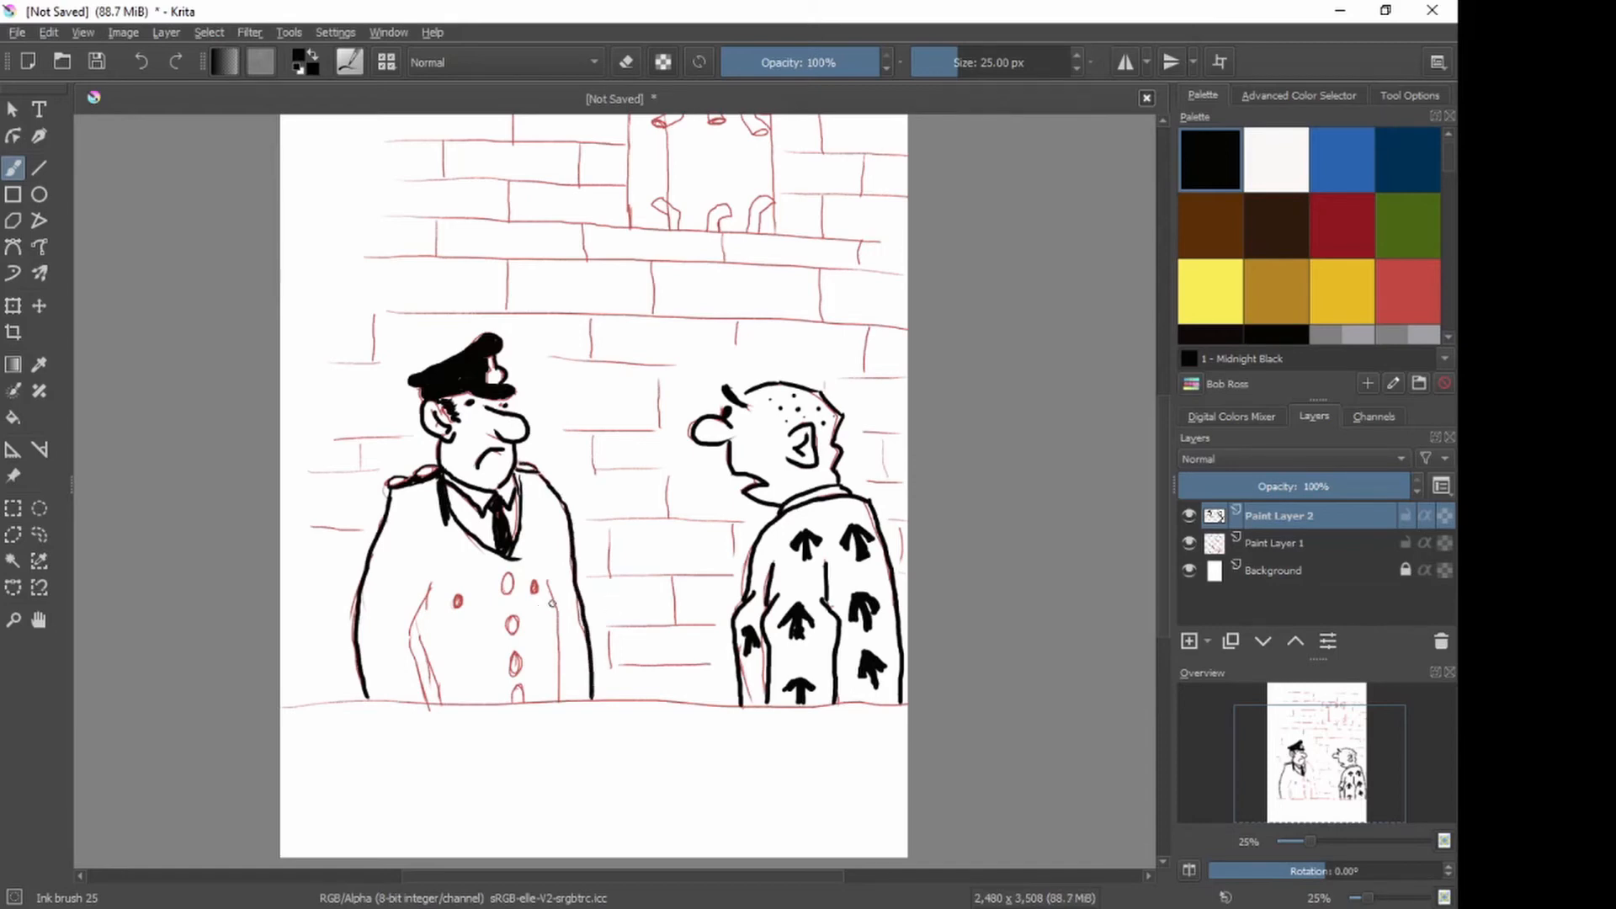
Step: Enlarge the brush to 44 px and fill the officer's sleeve on the side away from the prisoner with solid black
key("bracketright")
key("bracketright")
key("bracketright")
key("bracketright")
key("bracketright")
key("bracketright")
key("bracketright")
mouse_move(396, 492)
left_mouse_down()
mouse_move(370, 574)
mouse_move(403, 494)
mouse_move(400, 522)
mouse_move(417, 482)
mouse_move(417, 502)
mouse_move(432, 478)
mouse_move(435, 511)
mouse_move(444, 480)
mouse_move(442, 519)
mouse_move(429, 498)
mouse_move(428, 545)
mouse_move(406, 579)
left_mouse_up()
mouse_move(413, 512)
left_mouse_down()
mouse_move(362, 621)
mouse_move(362, 606)
mouse_move(362, 669)
left_mouse_up()
mouse_move(371, 589)
left_mouse_down()
mouse_move(367, 678)
mouse_move(383, 648)
left_mouse_up()
mouse_move(421, 555)
left_mouse_down()
mouse_move(419, 594)
mouse_move(432, 550)
mouse_move(393, 641)
mouse_move(420, 580)
mouse_move(402, 654)
mouse_move(408, 606)
mouse_move(417, 696)
mouse_move(403, 652)
mouse_move(419, 712)
left_mouse_up()
left_click_drag(410, 650, 420, 699)
left_click_drag(399, 651, 406, 708)
mouse_move(388, 652)
left_mouse_down()
mouse_move(395, 705)
mouse_move(370, 704)
mouse_move(402, 700)
left_mouse_up()
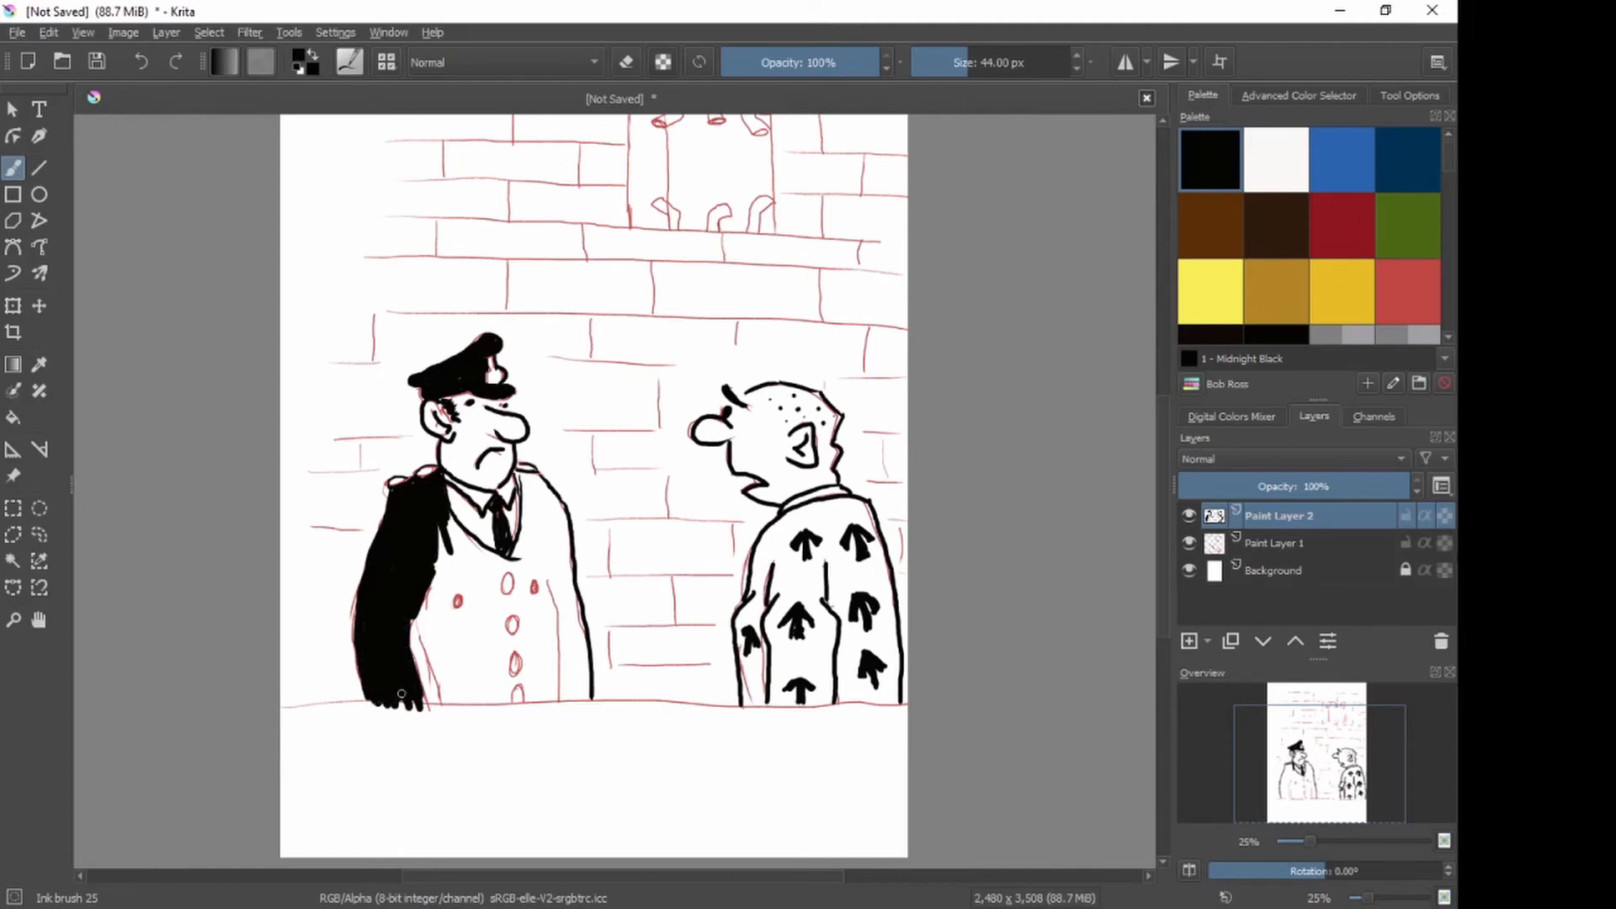
Step: Fill the rear half of the officer's coat front with black, leaving a thin white gap beside the filled sleeve
left_click_drag(439, 517, 444, 574)
mouse_move(438, 522)
left_mouse_down()
mouse_move(476, 554)
mouse_move(444, 590)
mouse_move(455, 543)
mouse_move(426, 616)
mouse_move(436, 704)
left_mouse_up()
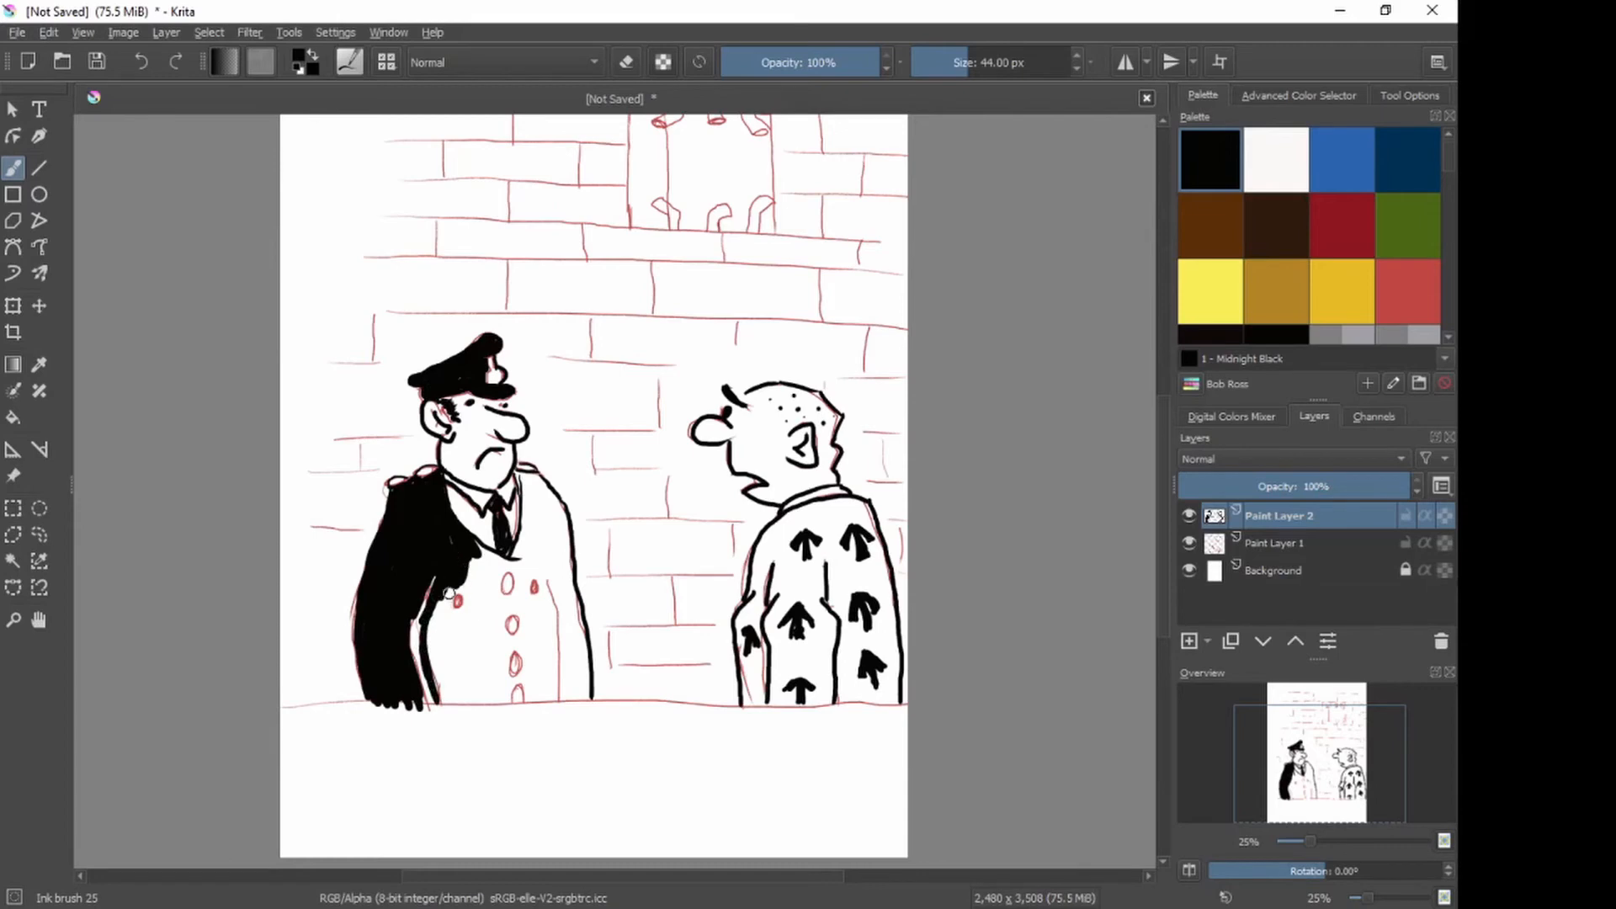
left_click_drag(457, 581, 429, 655)
mouse_move(460, 589)
left_mouse_down()
mouse_move(453, 611)
mouse_move(459, 549)
mouse_move(501, 558)
mouse_move(480, 576)
mouse_move(498, 565)
mouse_move(486, 611)
mouse_move(476, 582)
mouse_move(468, 623)
mouse_move(450, 619)
mouse_move(441, 701)
mouse_move(447, 653)
mouse_move(458, 703)
mouse_move(465, 629)
left_mouse_up()
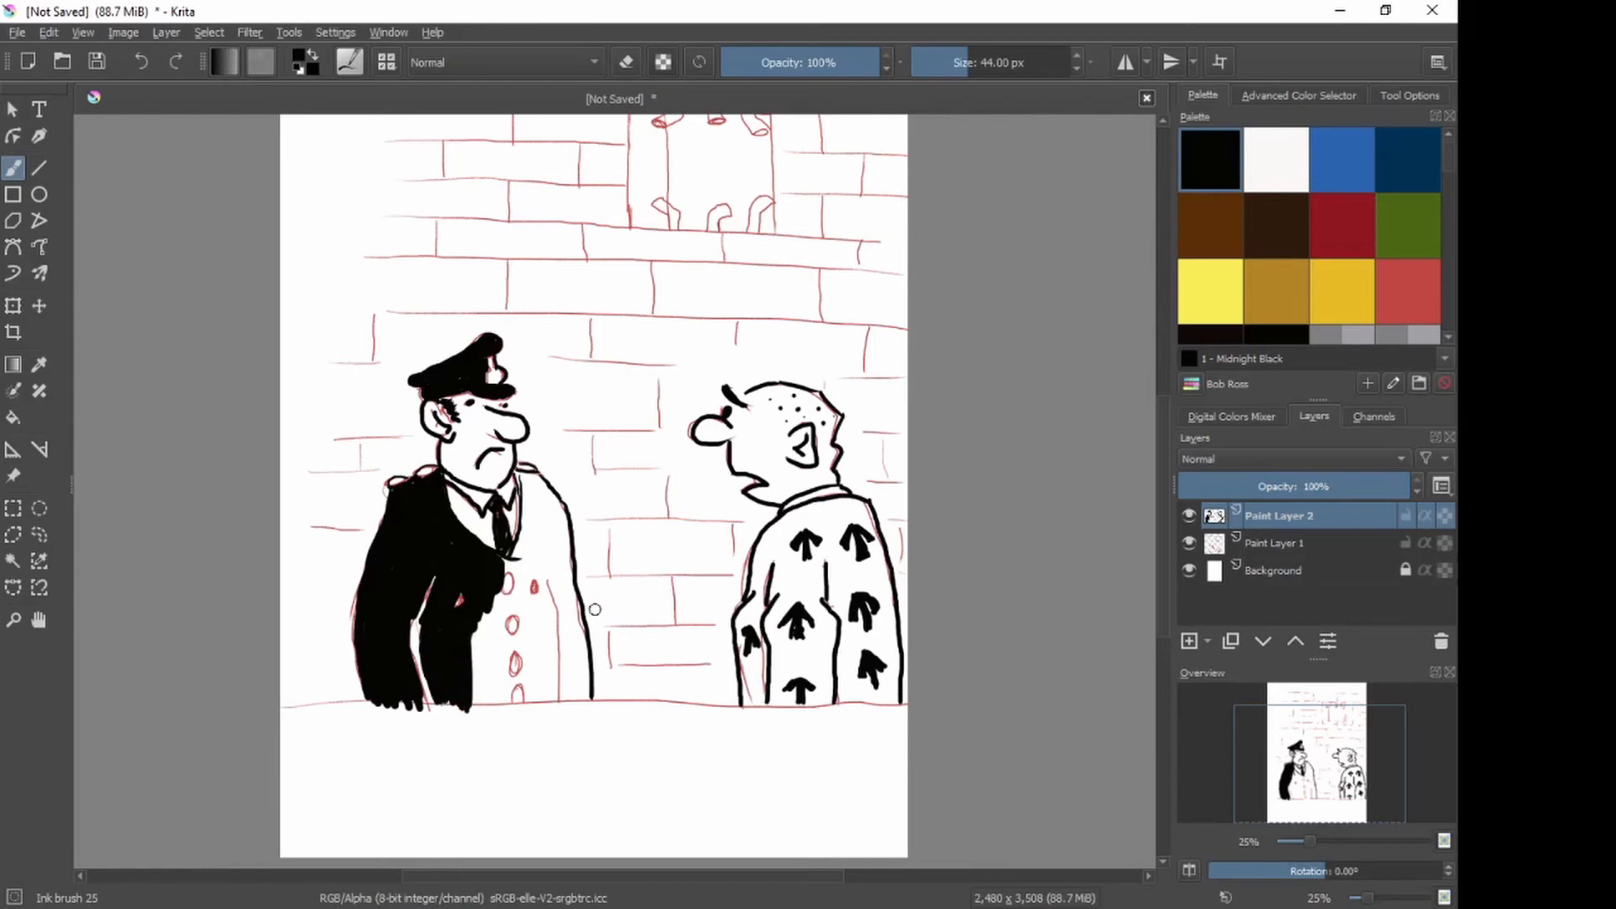
Step: Fill the rest of the officer's coat and the sleeve nearer the prisoner with black, leaving the buttons white
mouse_move(522, 477)
left_mouse_down()
mouse_move(525, 500)
mouse_move(539, 476)
mouse_move(511, 559)
mouse_move(530, 535)
mouse_move(497, 620)
left_mouse_up()
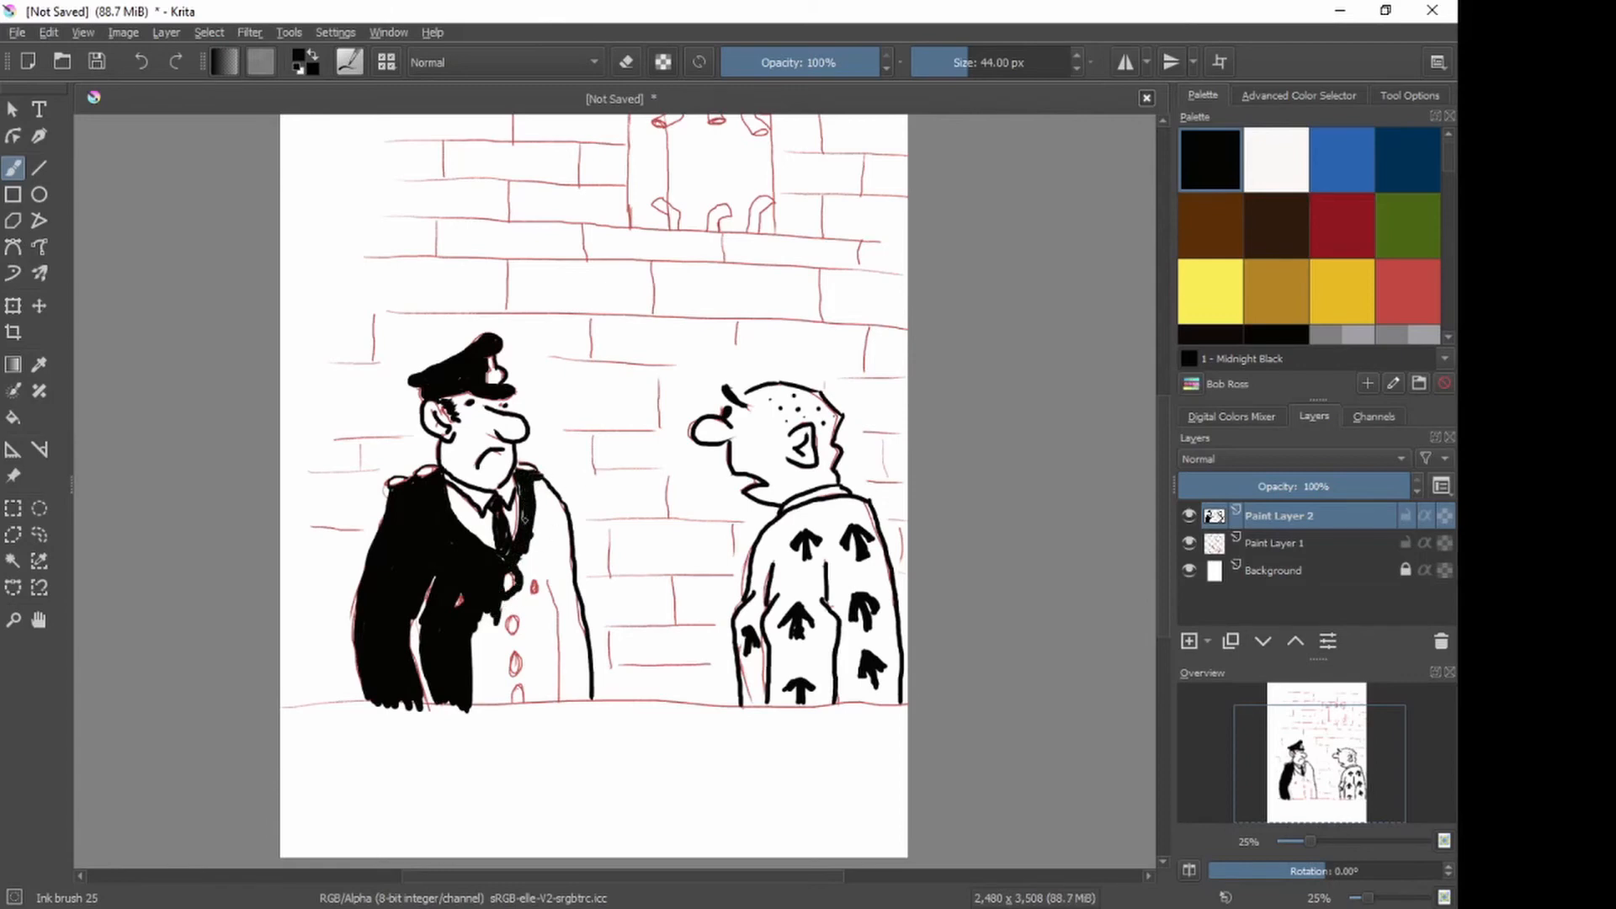
mouse_move(535, 486)
left_mouse_down()
mouse_move(569, 528)
mouse_move(559, 505)
mouse_move(565, 548)
mouse_move(537, 513)
mouse_move(519, 562)
mouse_move(544, 591)
mouse_move(534, 567)
mouse_move(528, 597)
mouse_move(551, 575)
mouse_move(541, 548)
mouse_move(553, 572)
mouse_move(582, 561)
mouse_move(567, 527)
mouse_move(552, 564)
mouse_move(568, 600)
mouse_move(567, 556)
mouse_move(576, 627)
mouse_move(565, 577)
mouse_move(565, 611)
mouse_move(546, 570)
mouse_move(575, 611)
mouse_move(588, 699)
mouse_move(579, 674)
mouse_move(567, 695)
mouse_move(563, 605)
mouse_move(575, 676)
left_mouse_up()
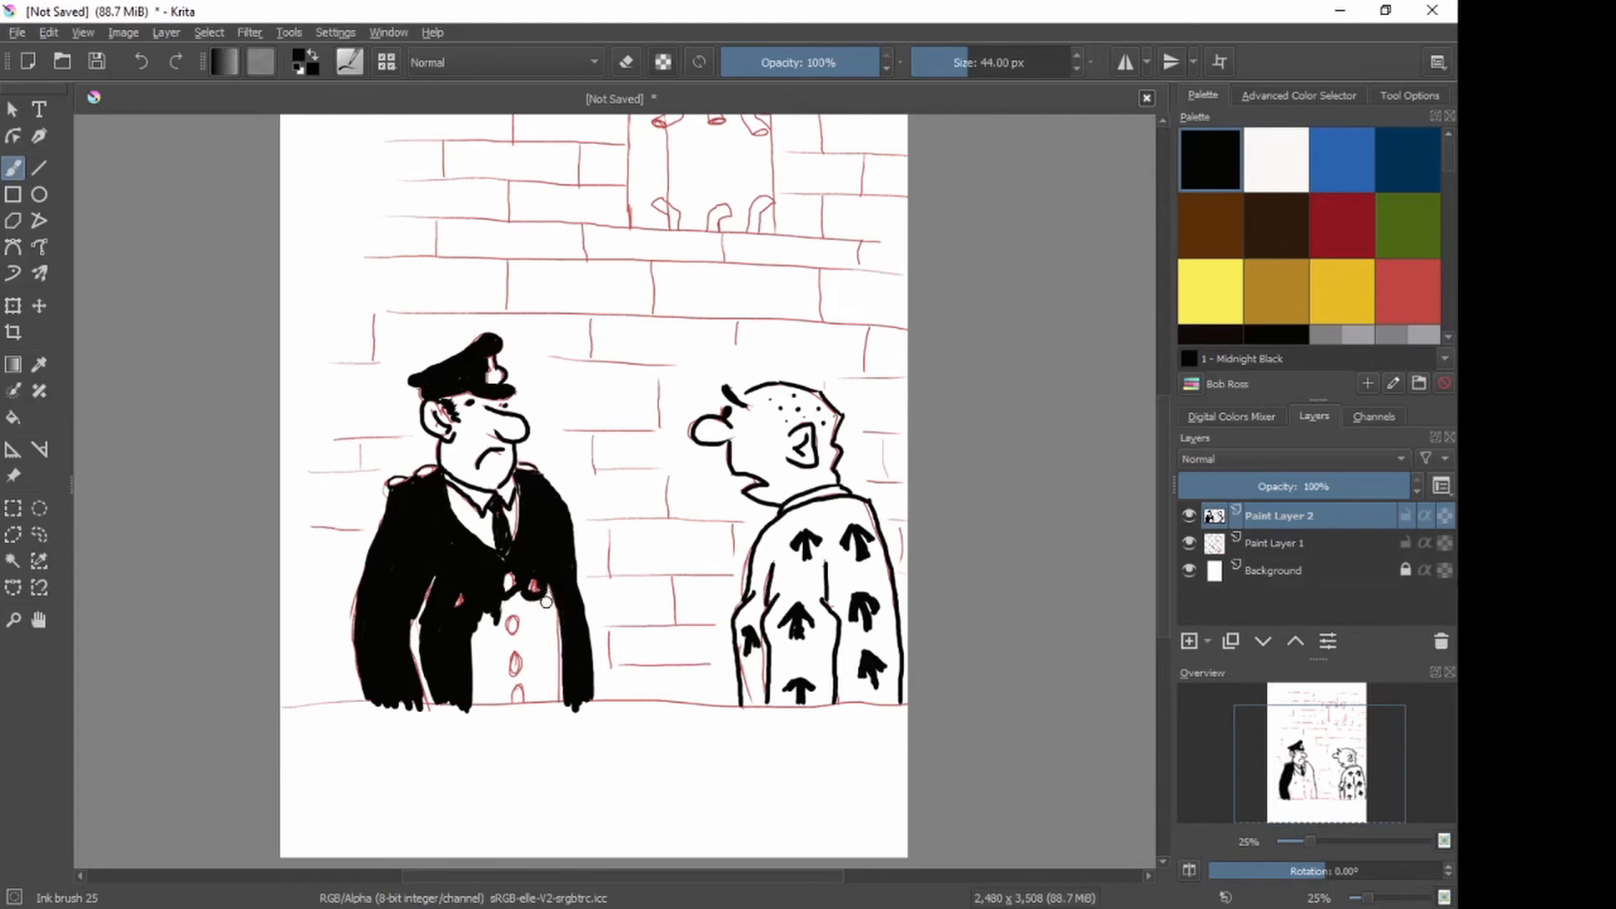
mouse_move(543, 598)
left_mouse_down()
mouse_move(553, 708)
mouse_move(550, 677)
mouse_move(545, 701)
mouse_move(531, 685)
mouse_move(527, 697)
mouse_move(515, 593)
mouse_move(551, 631)
mouse_move(533, 614)
mouse_move(538, 686)
left_mouse_up()
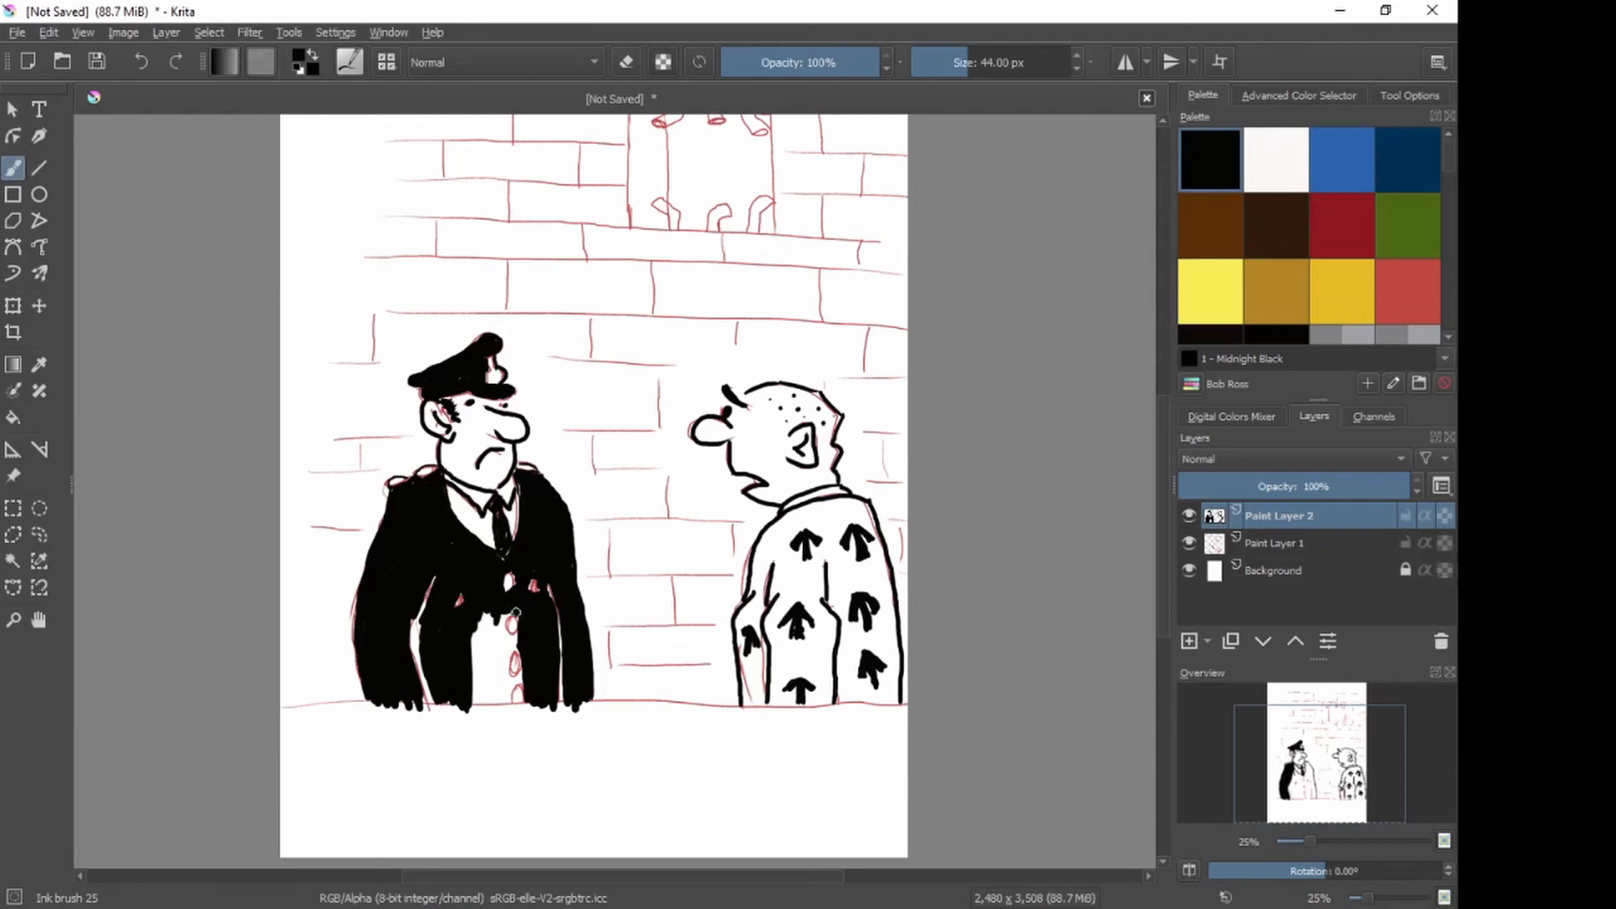
mouse_move(515, 612)
left_mouse_down()
mouse_move(505, 621)
mouse_move(524, 630)
mouse_move(512, 665)
mouse_move(525, 673)
mouse_move(473, 705)
mouse_move(473, 646)
mouse_move(478, 663)
mouse_move(497, 628)
left_mouse_up()
left_click_drag(500, 639, 473, 678)
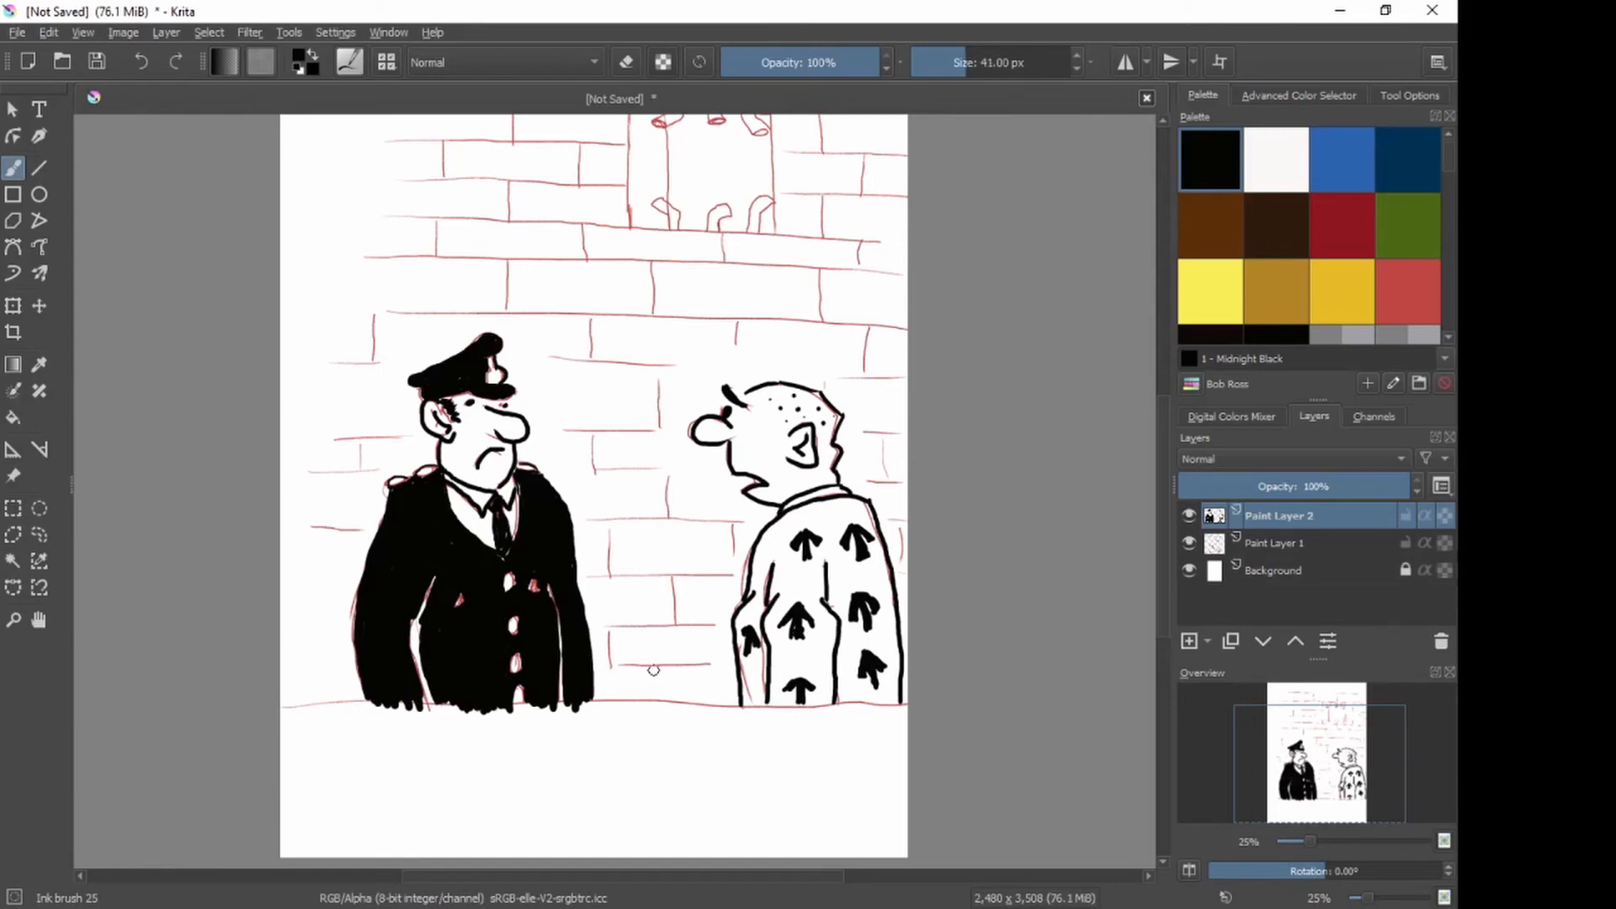
Step: Reduce the brush to 14 px and ink the lower courses of bricks between the officer and the prisoner
key("bracketleft")
key("bracketleft")
key("bracketleft")
key("bracketleft")
key("bracketleft")
key("bracketleft")
key("bracketleft")
key("bracketleft")
key("bracketleft")
left_click_drag(603, 667, 717, 664)
mouse_move(610, 627)
left_mouse_down()
mouse_move(610, 667)
mouse_move(626, 628)
mouse_move(723, 626)
mouse_move(678, 606)
mouse_move(679, 624)
left_mouse_up()
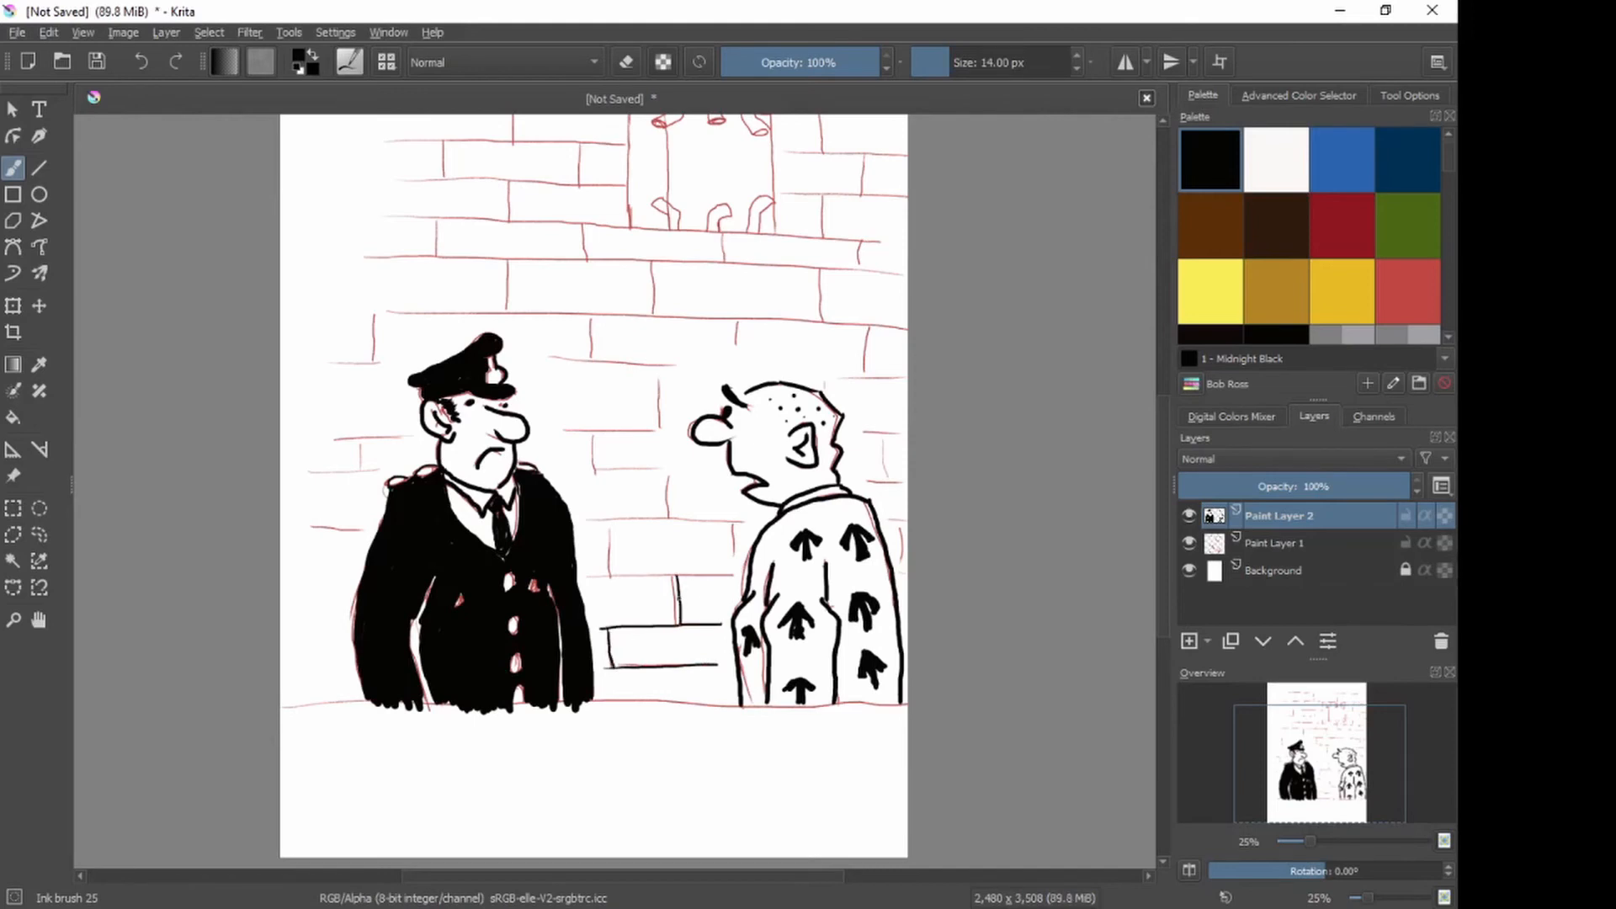
mouse_move(593, 578)
left_mouse_down()
mouse_move(731, 574)
mouse_move(733, 535)
mouse_move(734, 552)
left_mouse_up()
left_click_drag(606, 522, 607, 573)
left_click_drag(584, 519, 760, 519)
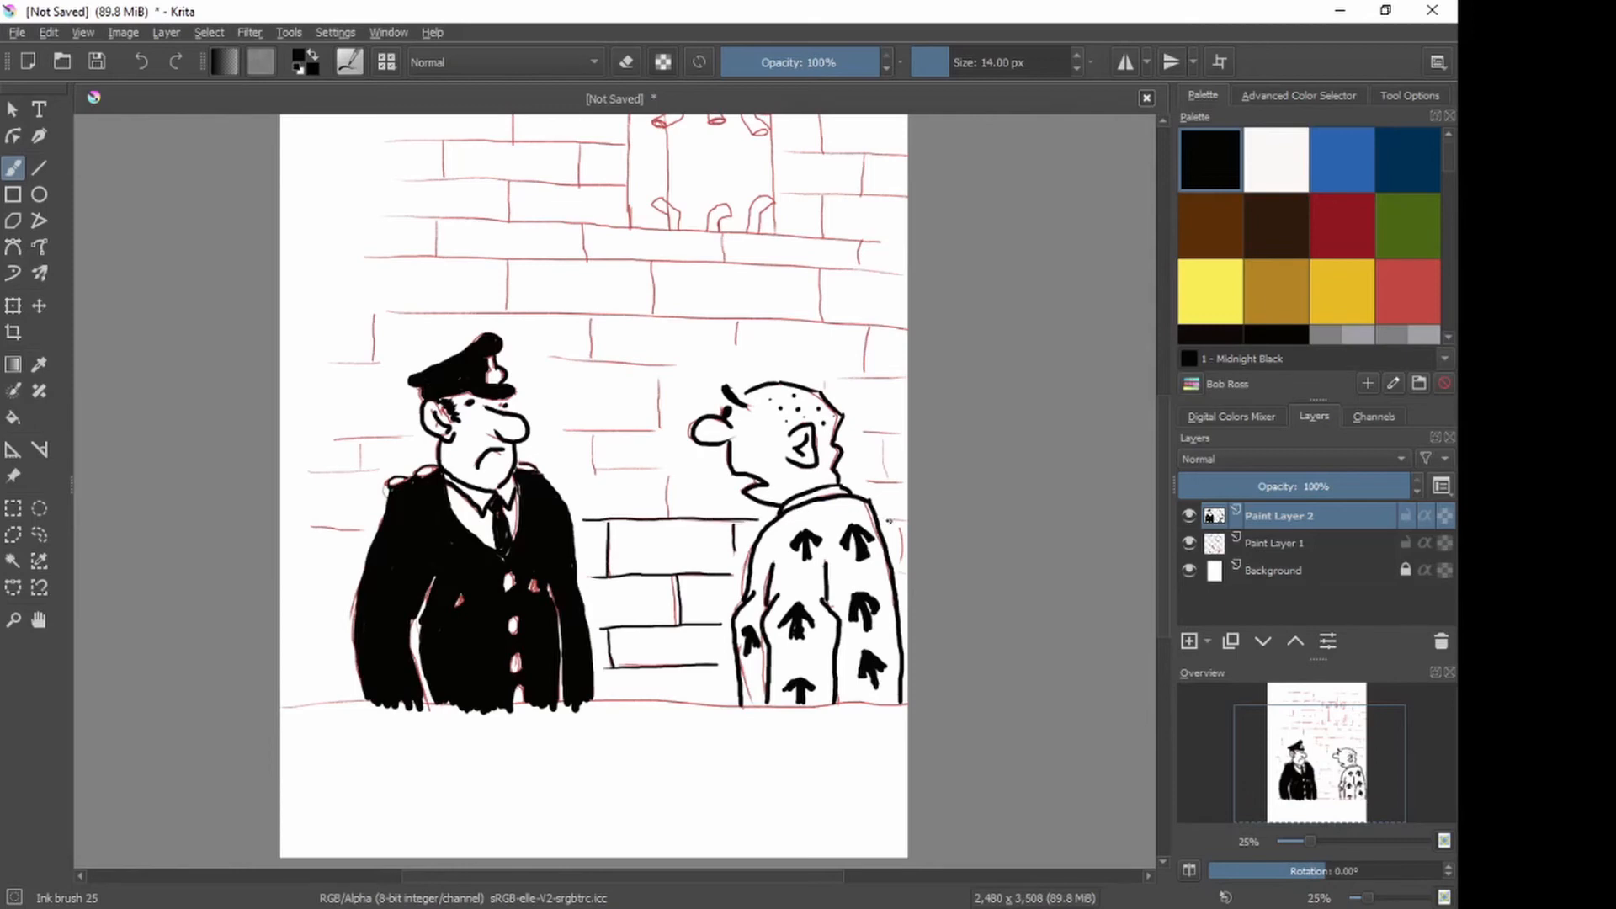
Step: Ink the bricks behind the prisoner's back and the upper brick courses between the two figures
mouse_move(884, 520)
left_mouse_down()
mouse_move(906, 520)
mouse_move(901, 563)
left_mouse_up()
left_click_drag(857, 483, 906, 482)
left_click_drag(859, 434, 908, 435)
mouse_move(555, 470)
left_mouse_down()
mouse_move(709, 469)
mouse_move(670, 478)
mouse_move(673, 518)
left_mouse_up()
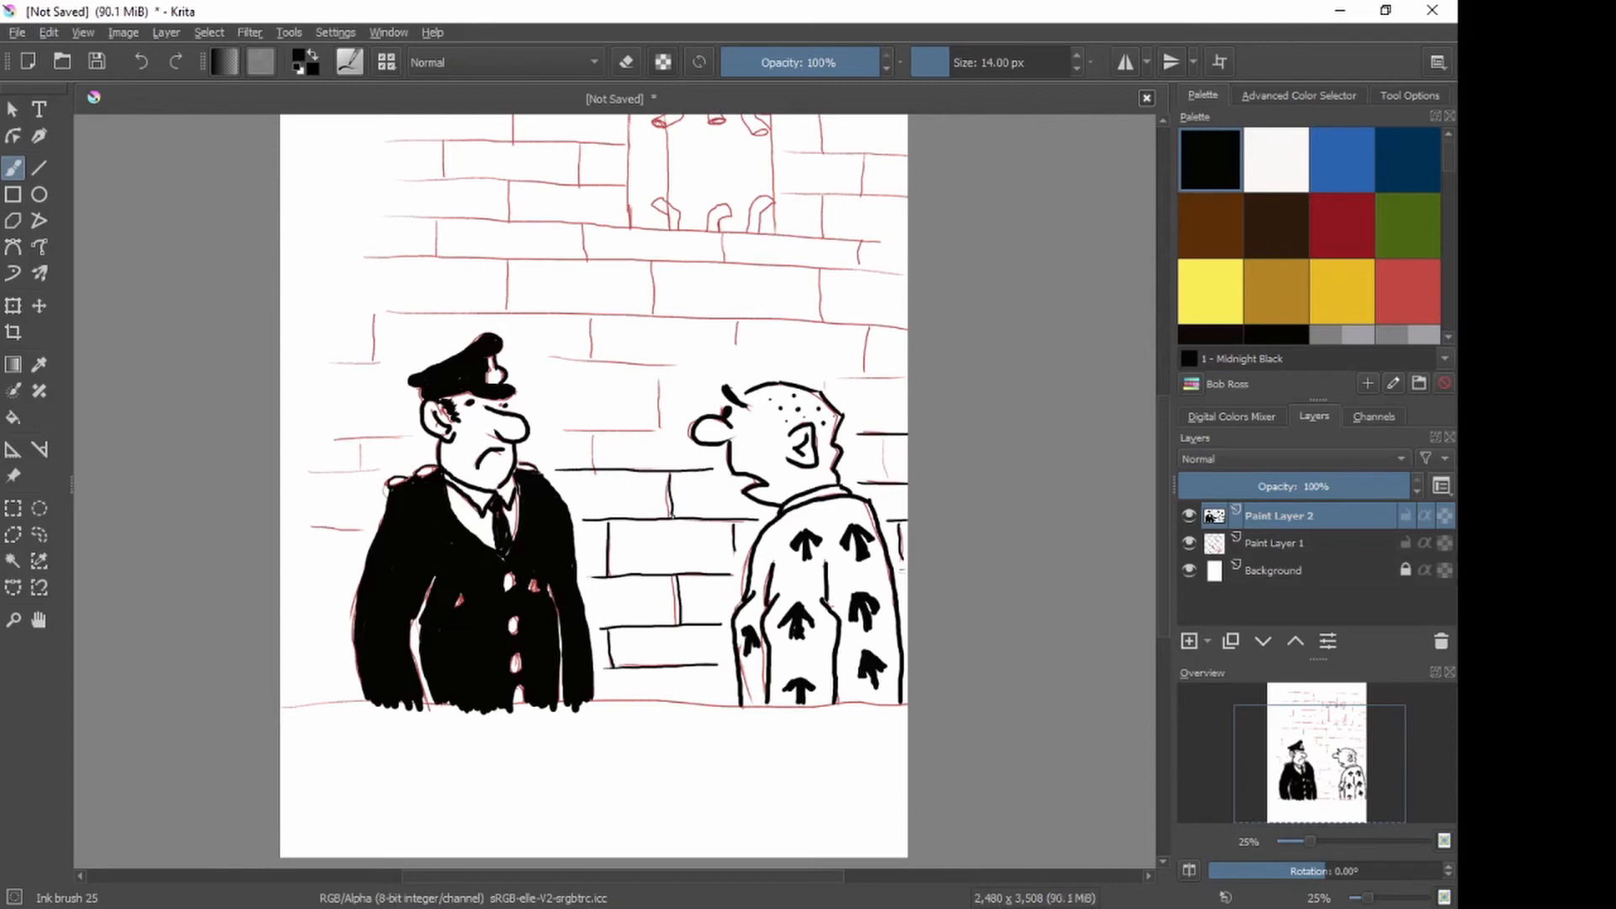
left_click_drag(589, 431, 588, 465)
left_click_drag(662, 368, 653, 431)
left_click_drag(554, 429, 679, 428)
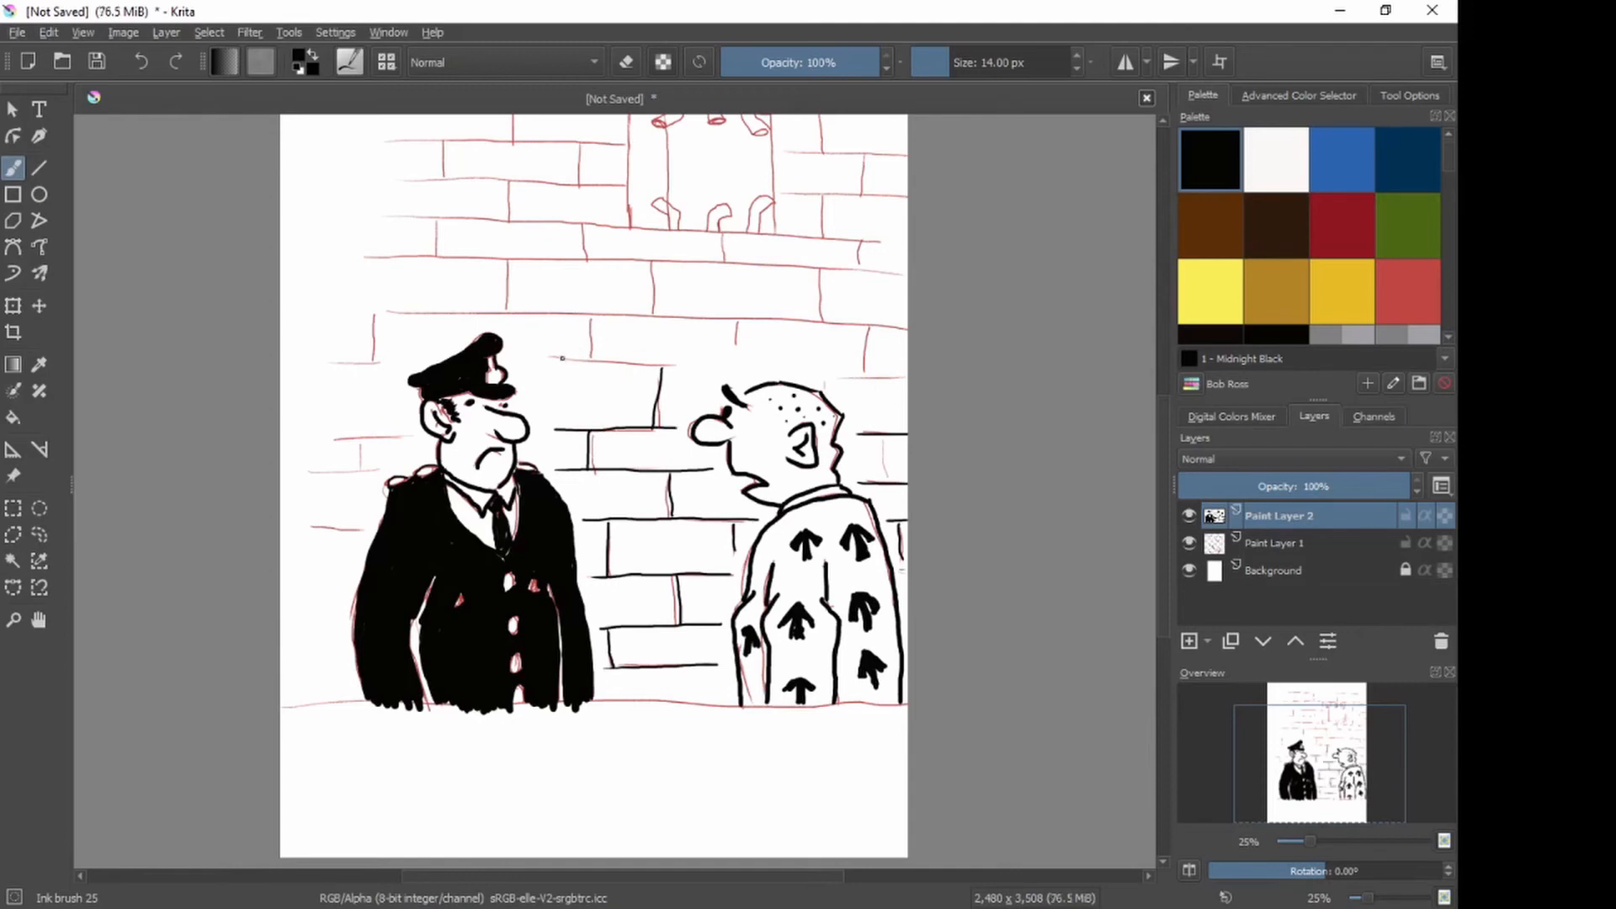
left_click_drag(544, 359, 687, 365)
Step: Ink the short brick lines and joints behind the officer's back and cap
mouse_move(407, 436)
left_mouse_down()
mouse_move(306, 436)
mouse_move(358, 448)
mouse_move(355, 472)
mouse_move(308, 474)
left_mouse_up()
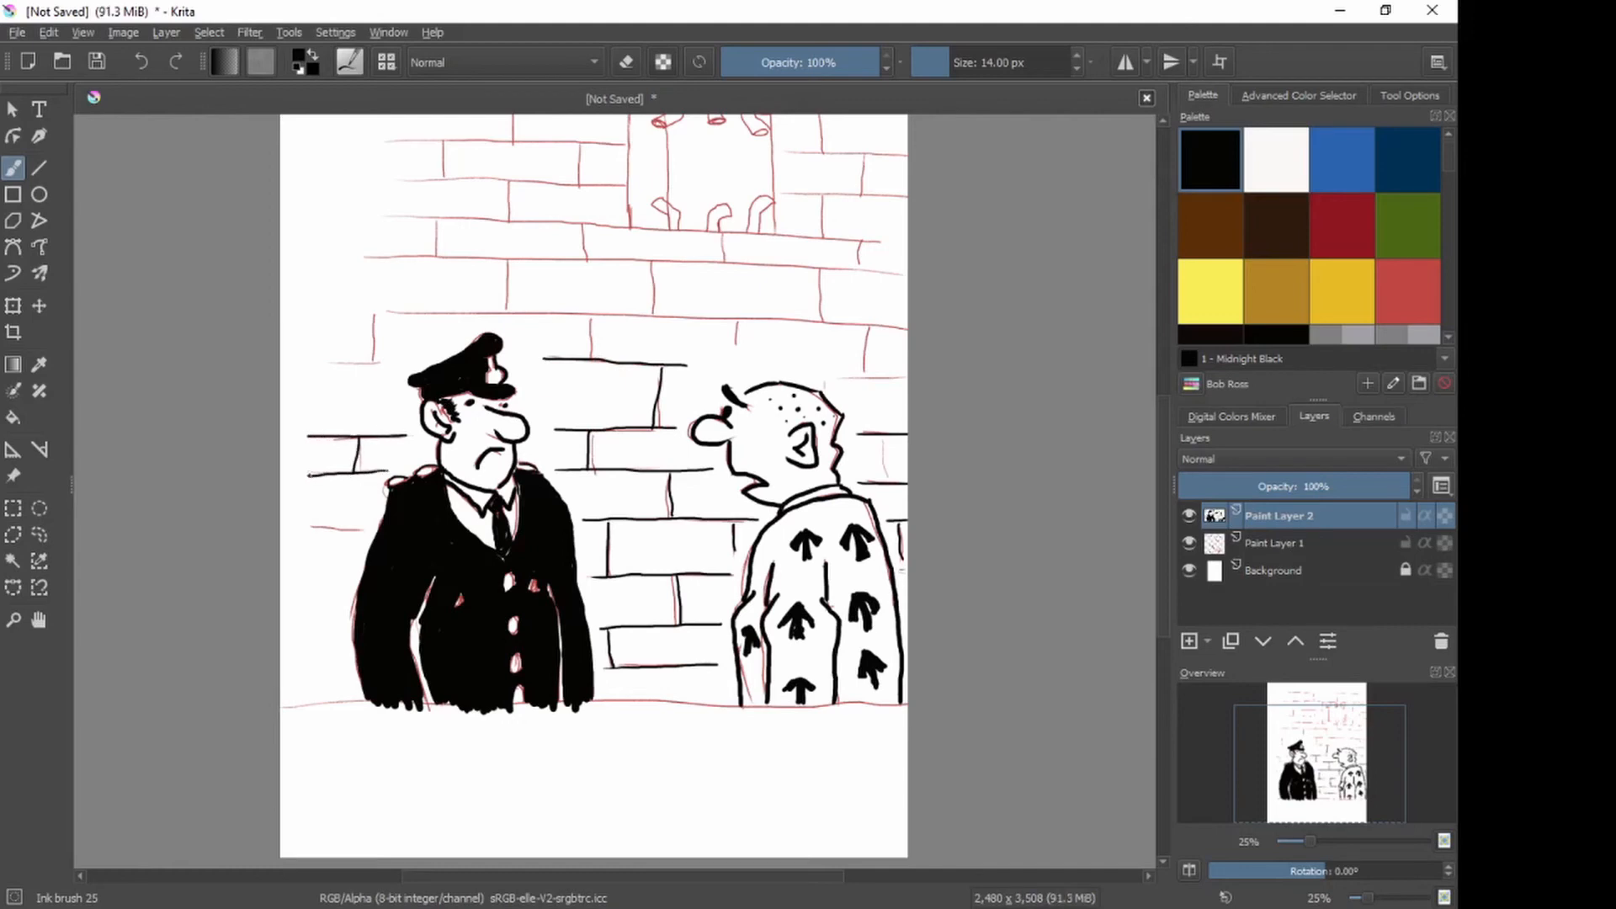
left_click_drag(362, 528, 303, 529)
mouse_move(372, 317)
left_mouse_down()
mouse_move(371, 359)
mouse_move(353, 363)
mouse_move(413, 360)
left_mouse_up()
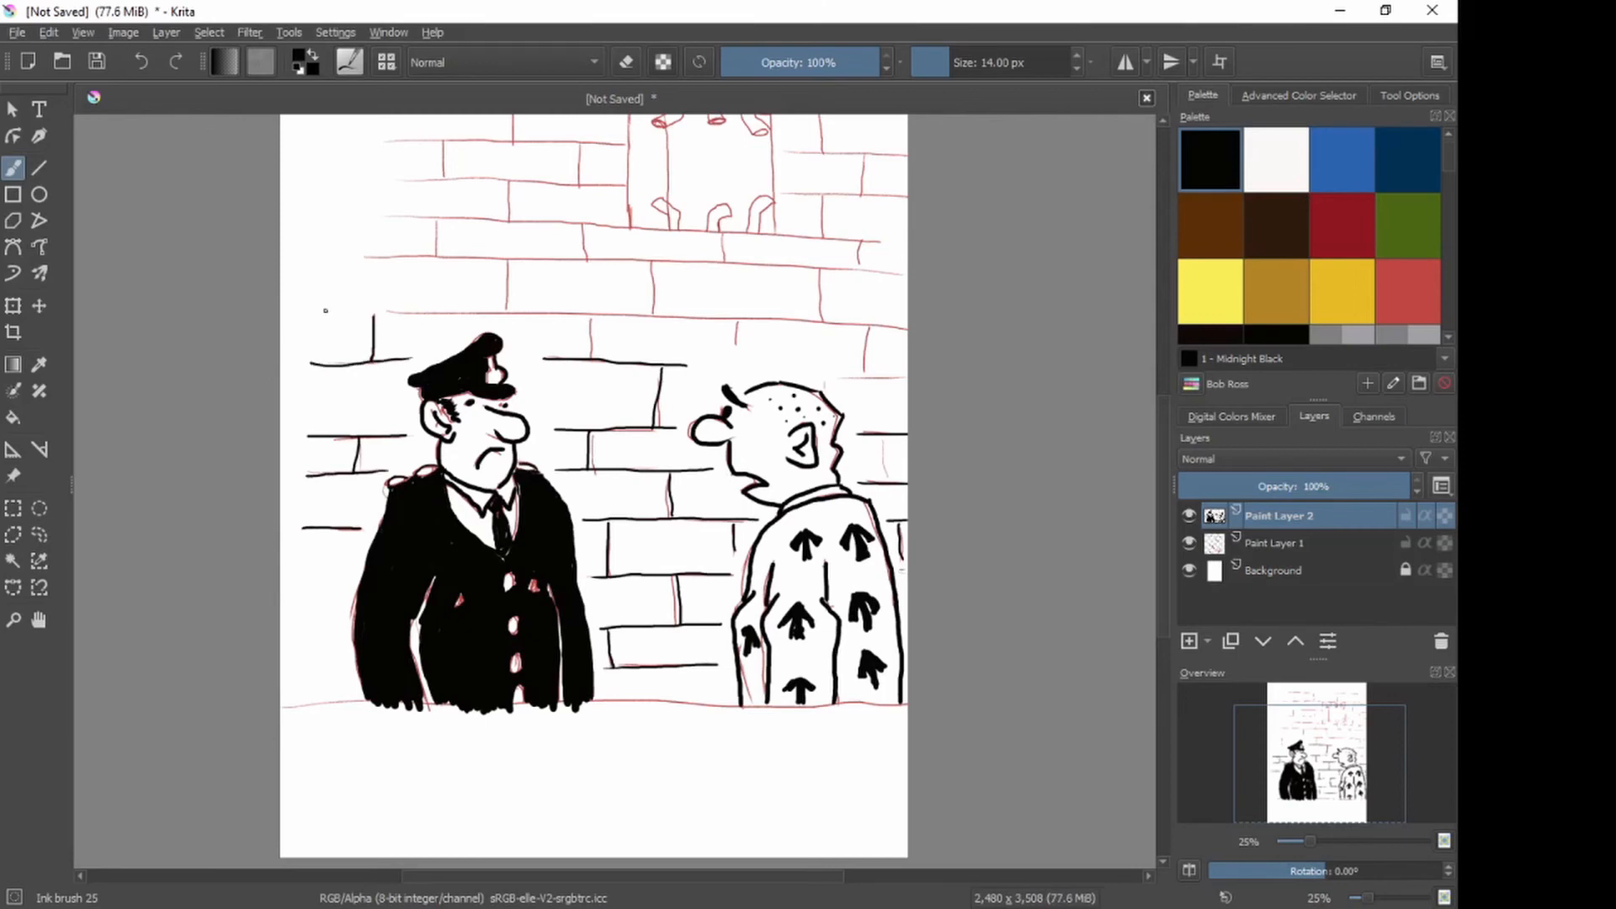
Step: Ink the long mortar line just above the figures' heads and the vertical brick joints directly beneath it
left_click_drag(326, 311, 903, 319)
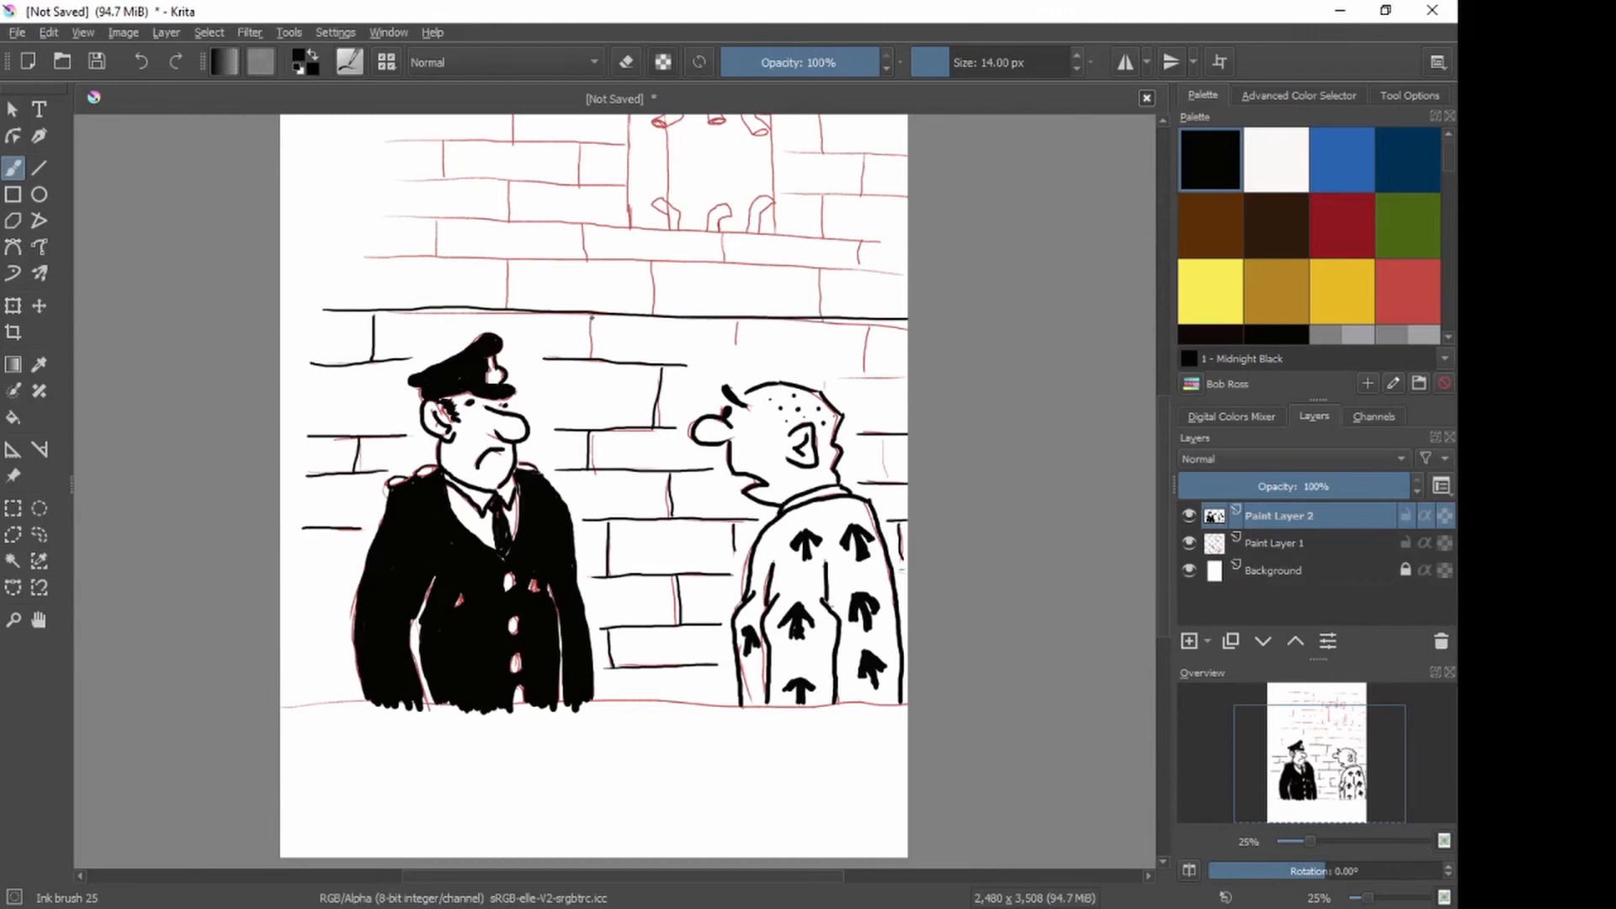
left_click_drag(592, 318, 595, 355)
left_click_drag(737, 325, 738, 360)
mouse_move(868, 324)
left_mouse_down()
mouse_move(871, 367)
mouse_move(908, 377)
left_mouse_up()
Step: Ink the wide brick course above the heads with its upper mortar line and three vertical joints
left_click_drag(336, 256, 903, 264)
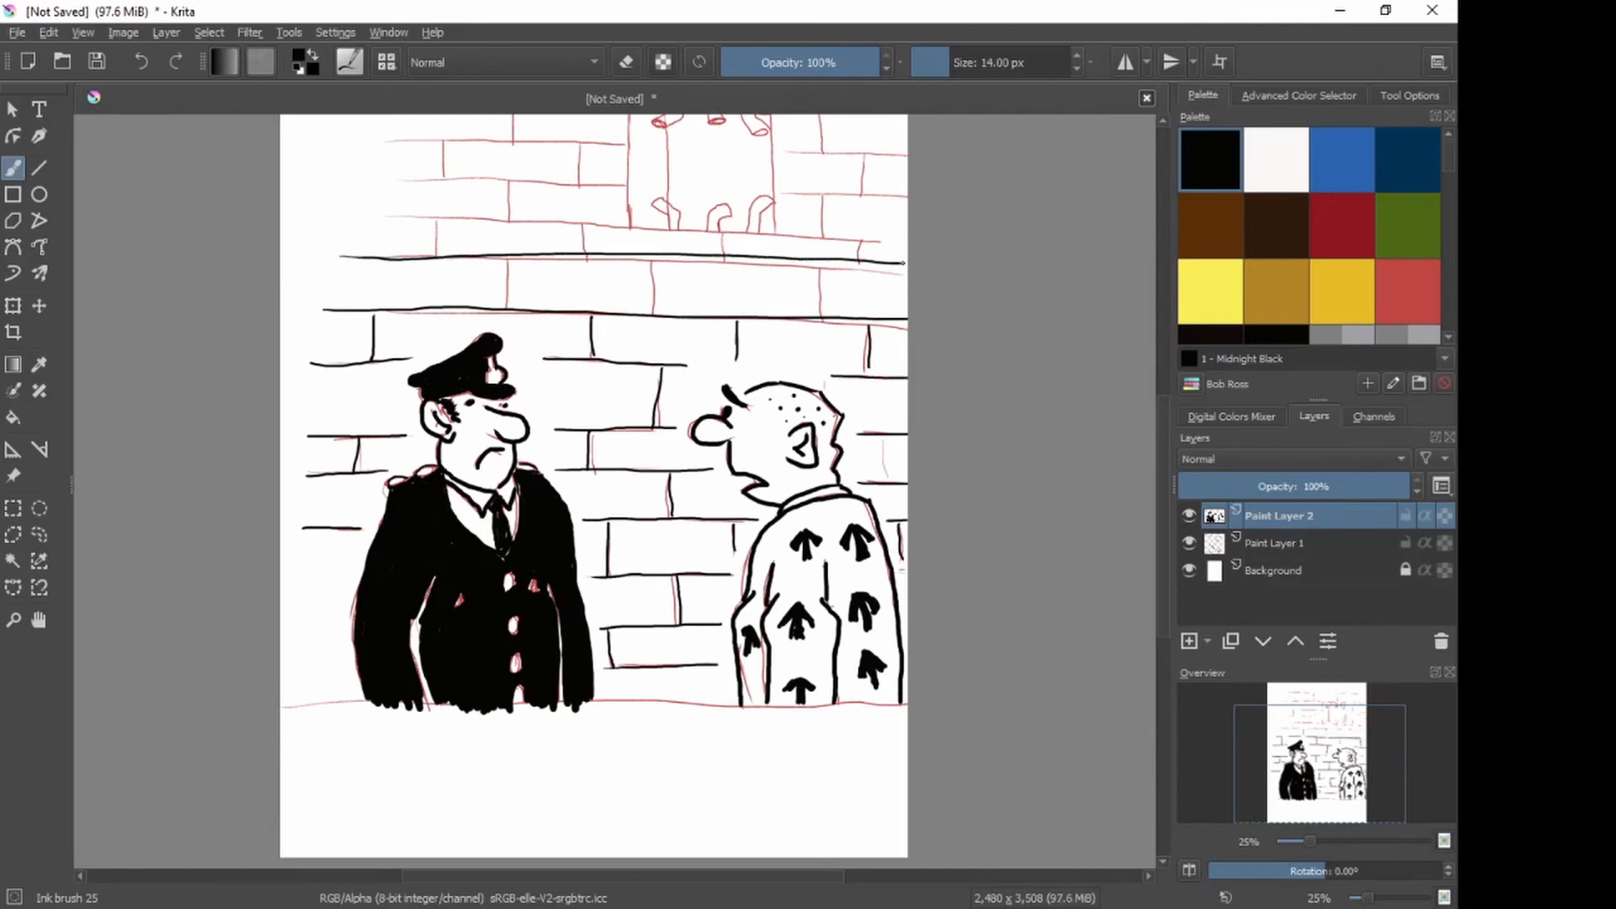
left_click_drag(506, 259, 508, 309)
left_click_drag(654, 260, 655, 315)
left_click_drag(821, 265, 822, 317)
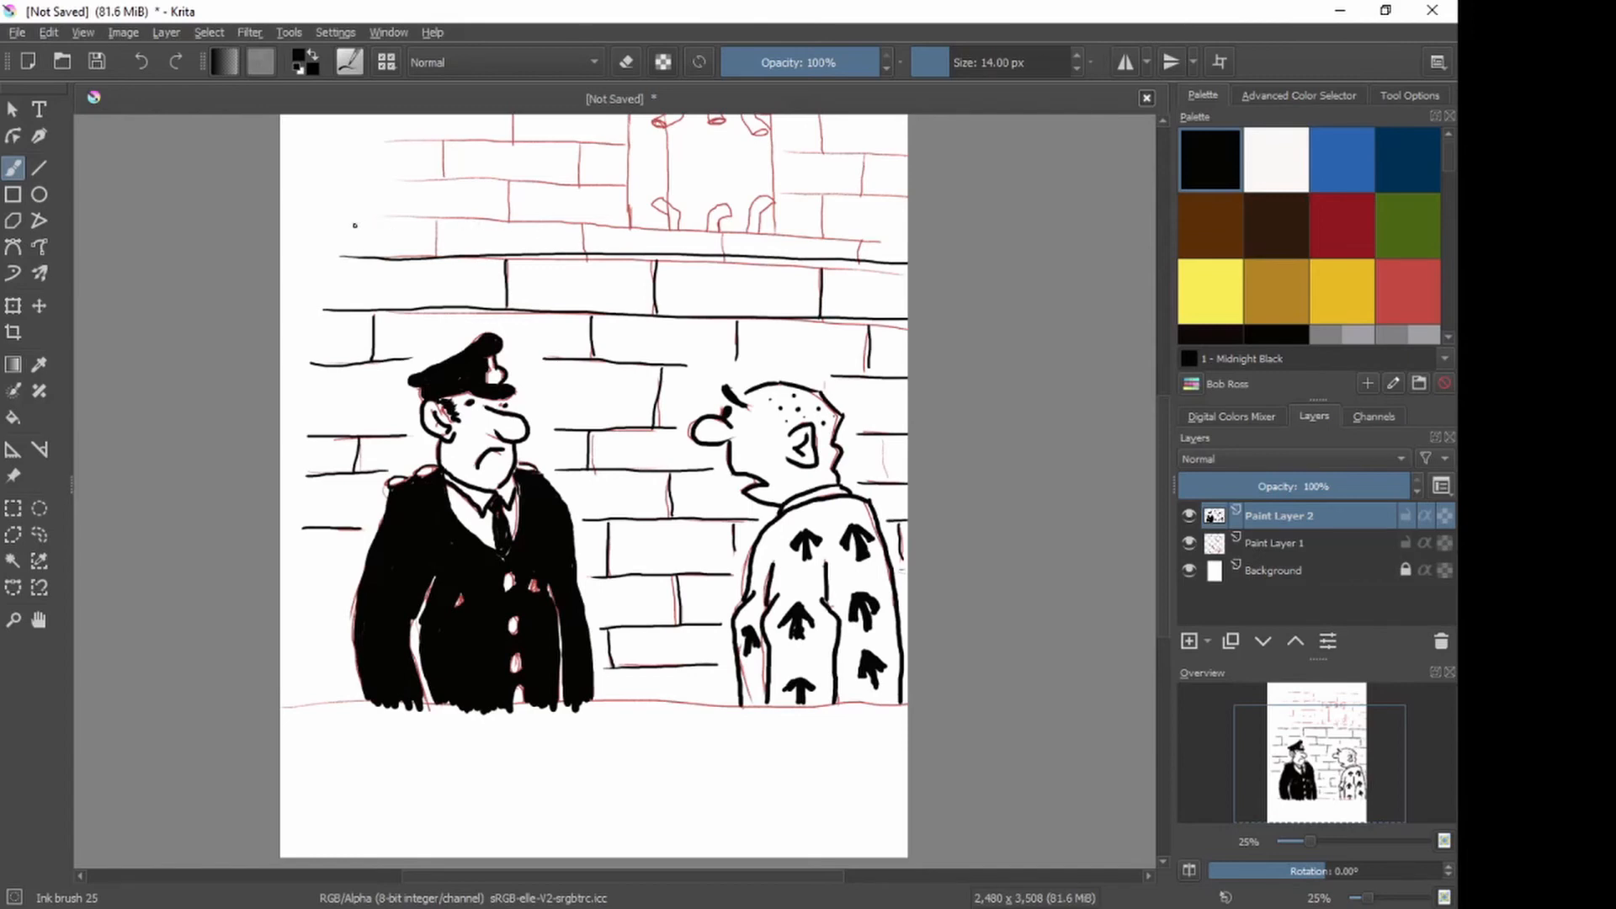
Step: Ink the narrow brick course directly under the window with its upper line and four vertical joints
left_click_drag(368, 227, 909, 226)
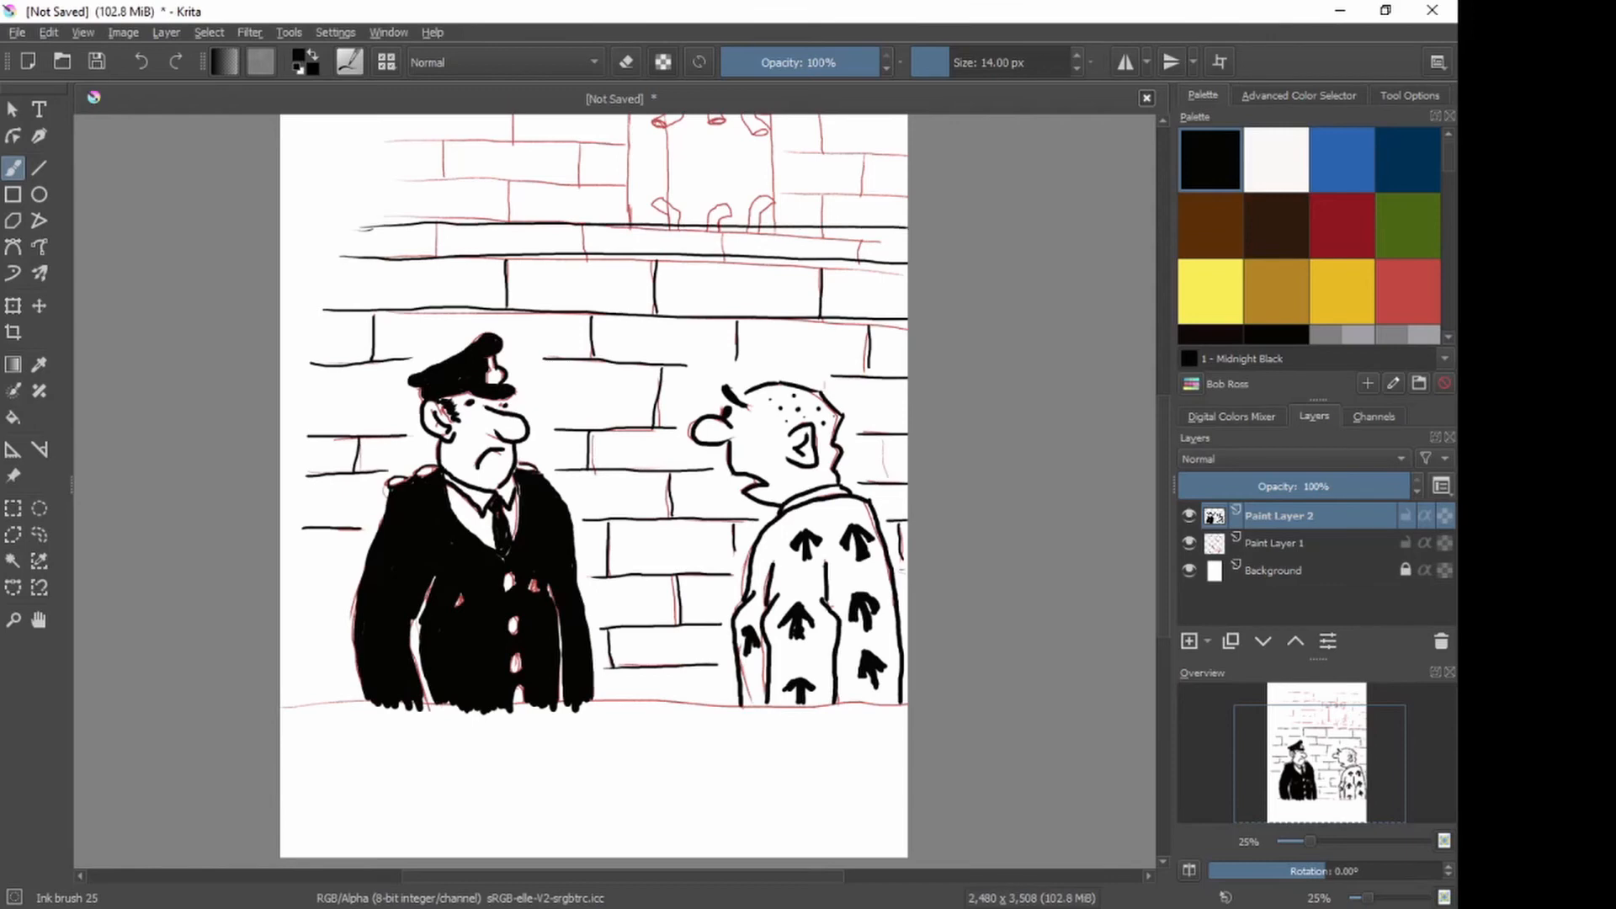
left_click_drag(584, 225, 585, 252)
left_click_drag(725, 228, 725, 251)
left_click_drag(860, 225, 859, 259)
left_click_drag(435, 224, 434, 256)
Step: Ink the window's side edges and inner recess, and fill the broken lower bar stumps with black
left_click_drag(714, 275, 691, 486)
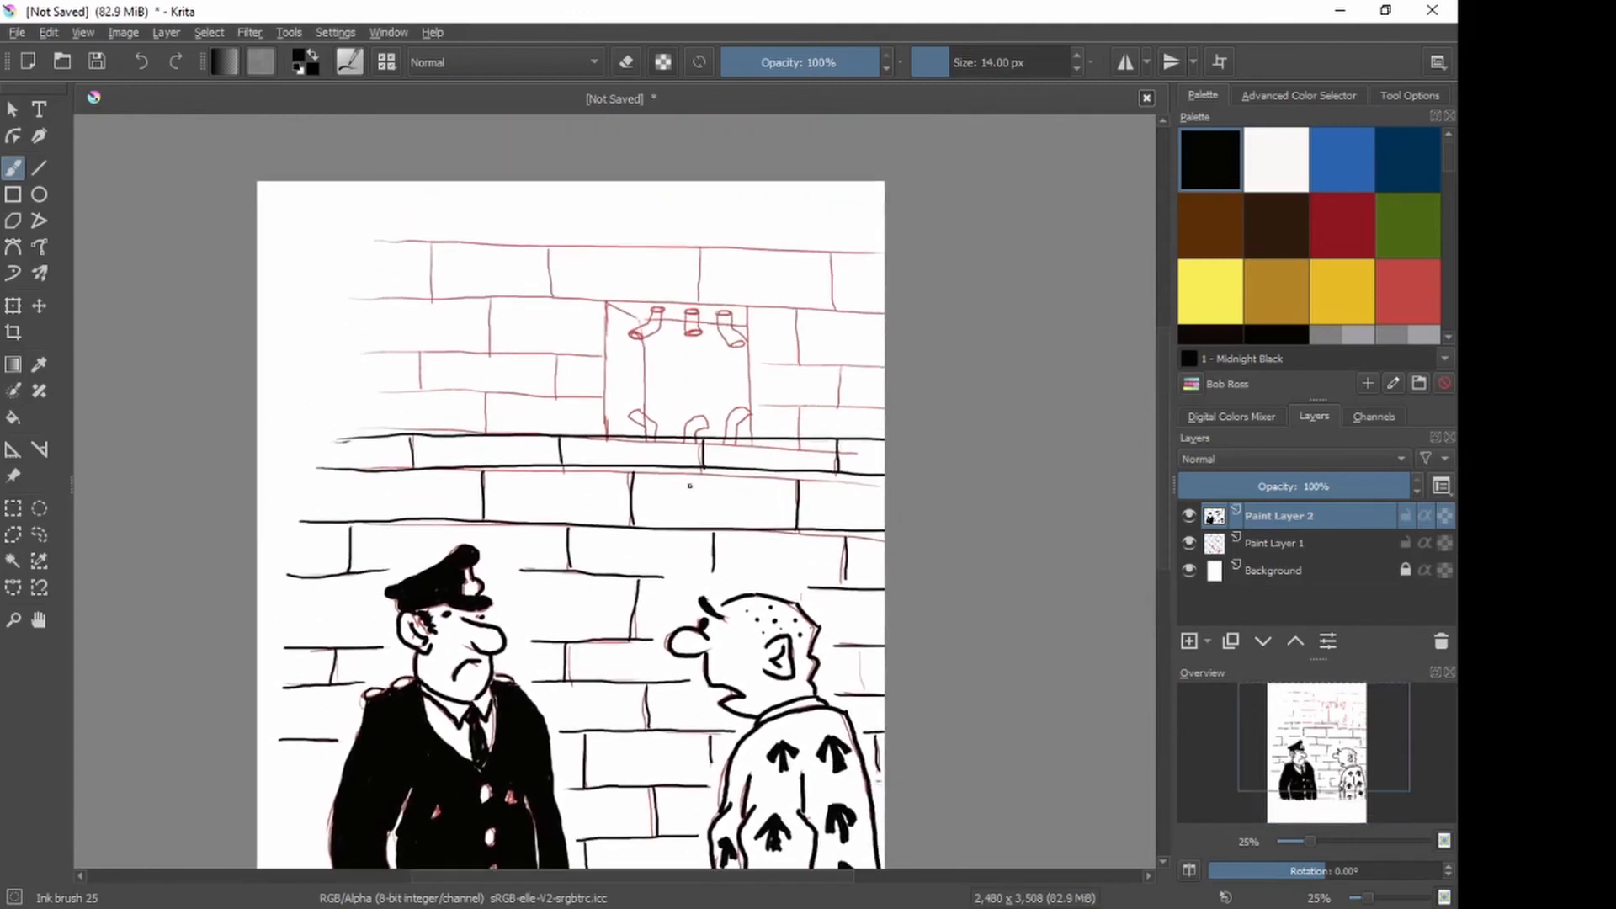
left_click_drag(606, 298, 607, 437)
mouse_move(606, 303)
left_mouse_down()
mouse_move(634, 320)
mouse_move(646, 437)
mouse_move(632, 418)
mouse_move(660, 436)
mouse_move(637, 410)
mouse_move(660, 435)
mouse_move(690, 438)
mouse_move(708, 415)
mouse_move(700, 438)
mouse_move(742, 409)
mouse_move(728, 437)
mouse_move(744, 423)
left_mouse_up()
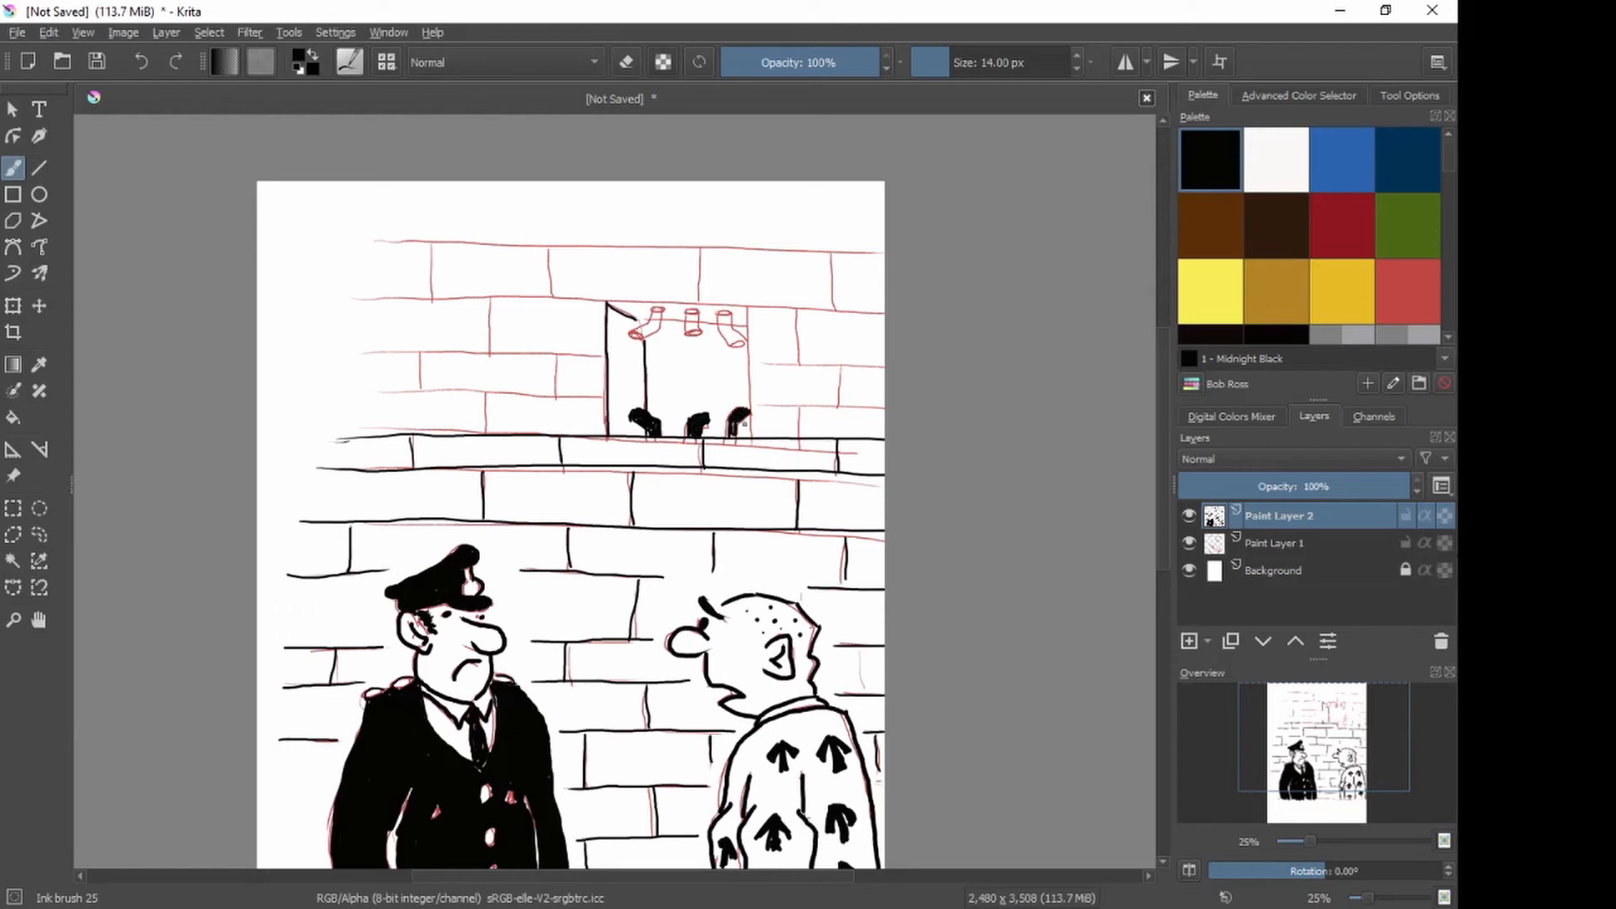
left_click_drag(748, 303, 754, 434)
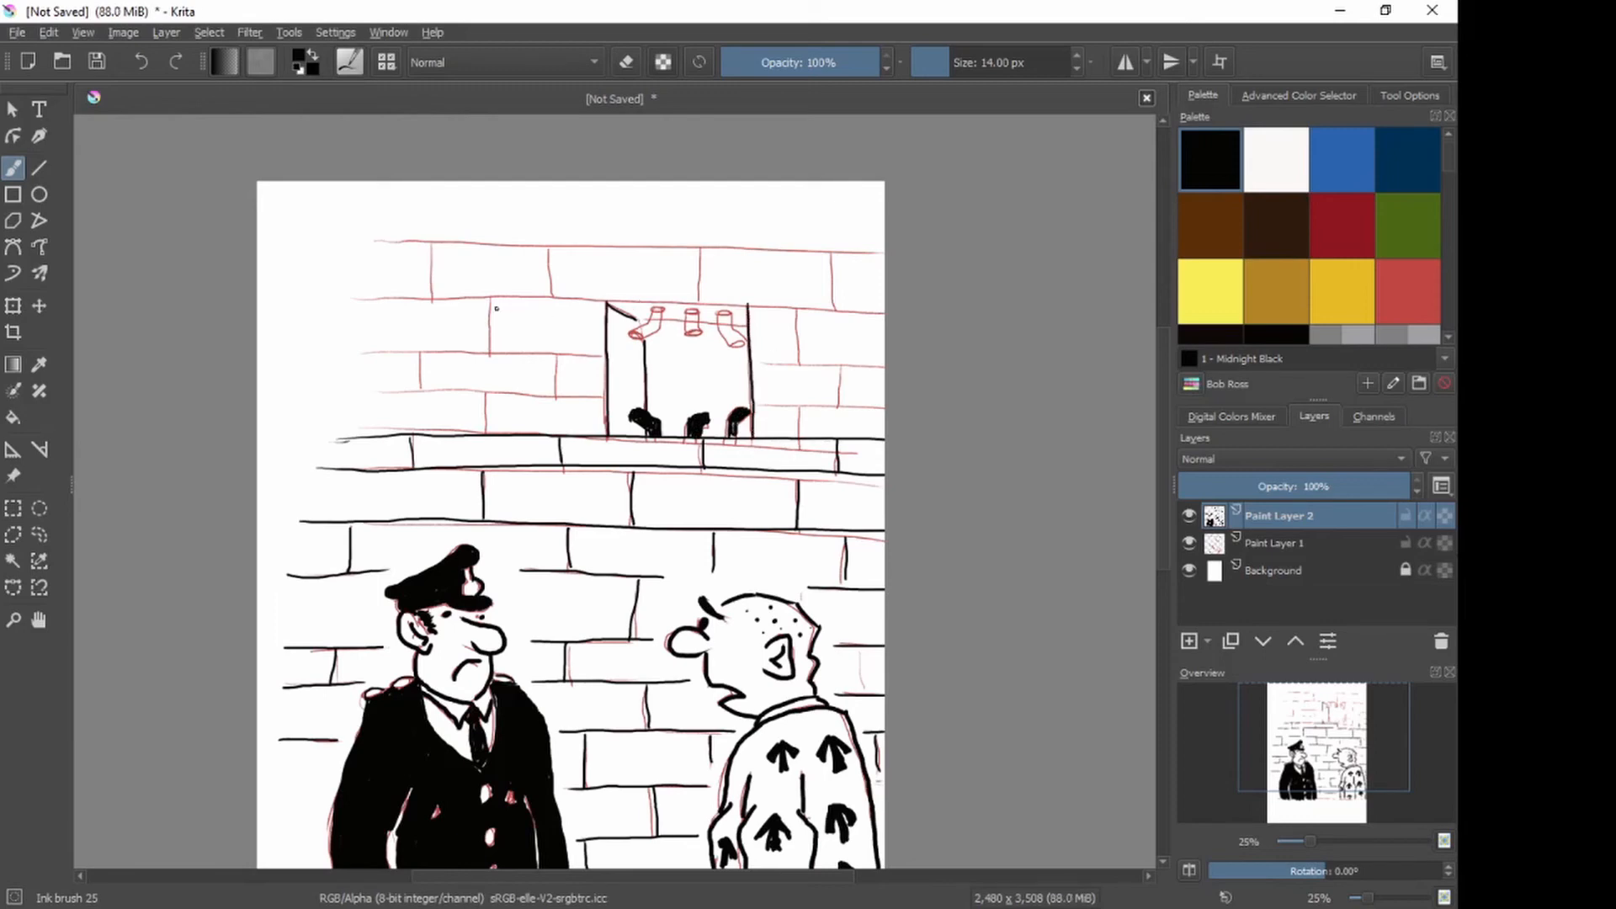
Step: Ink the mortar line along the window's top edge and the broken upper bar stumps with the recess line behind them
left_click_drag(356, 301, 948, 290)
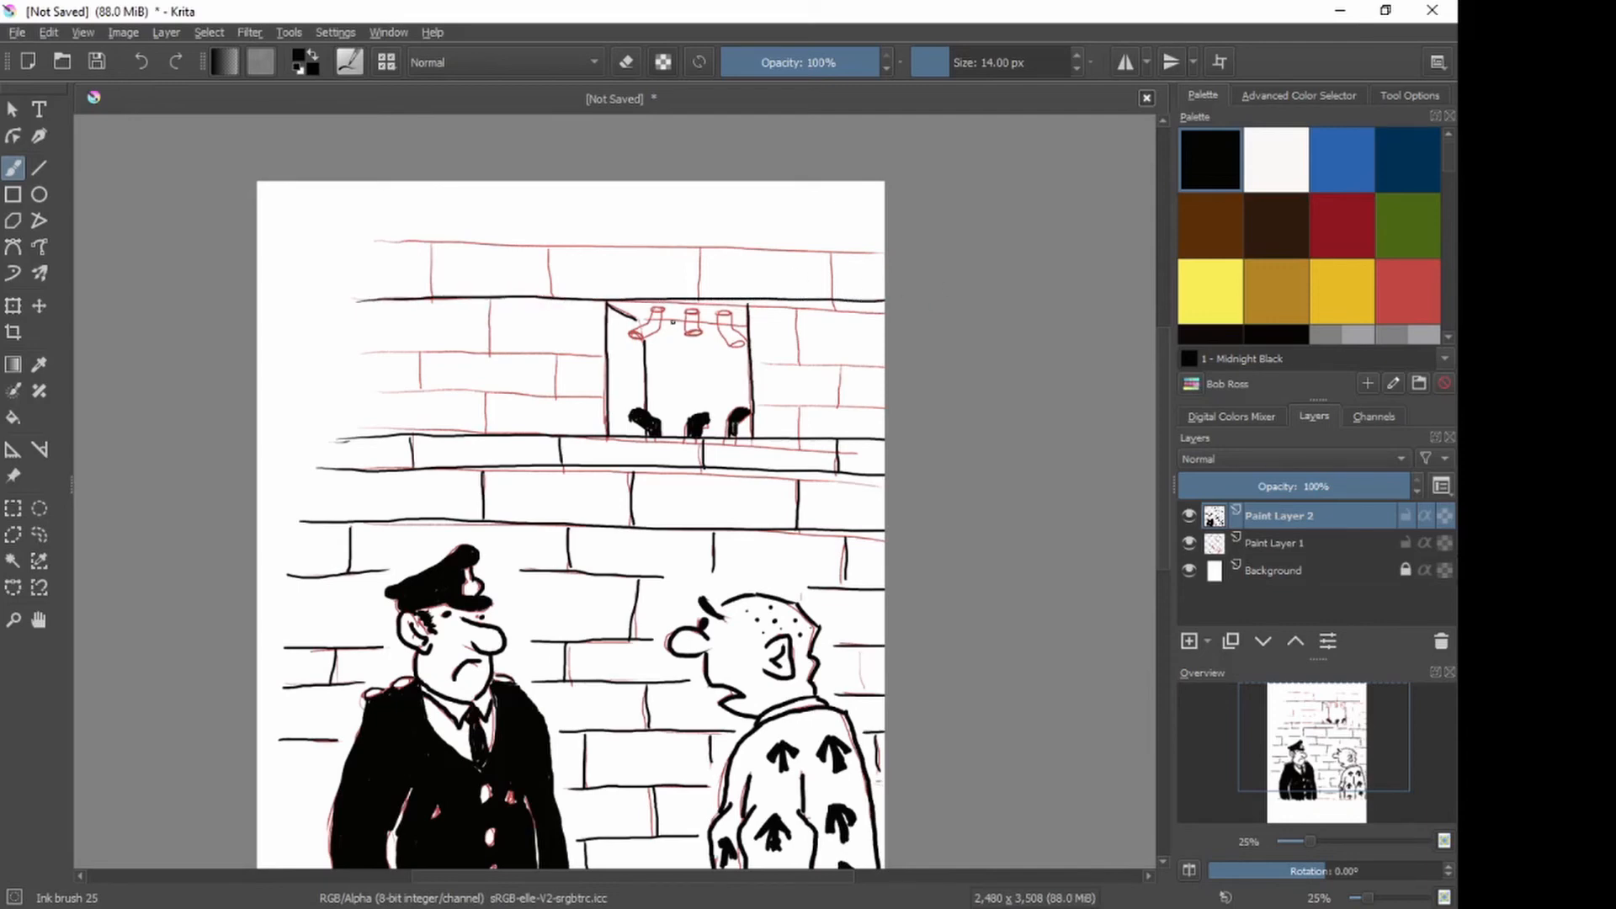
mouse_move(655, 310)
left_mouse_down()
mouse_move(668, 307)
mouse_move(638, 341)
mouse_move(661, 330)
mouse_move(657, 312)
mouse_move(641, 331)
mouse_move(704, 310)
mouse_move(695, 330)
left_mouse_up()
mouse_move(698, 311)
left_mouse_down()
mouse_move(704, 334)
mouse_move(742, 342)
mouse_move(682, 319)
mouse_move(747, 325)
left_mouse_up()
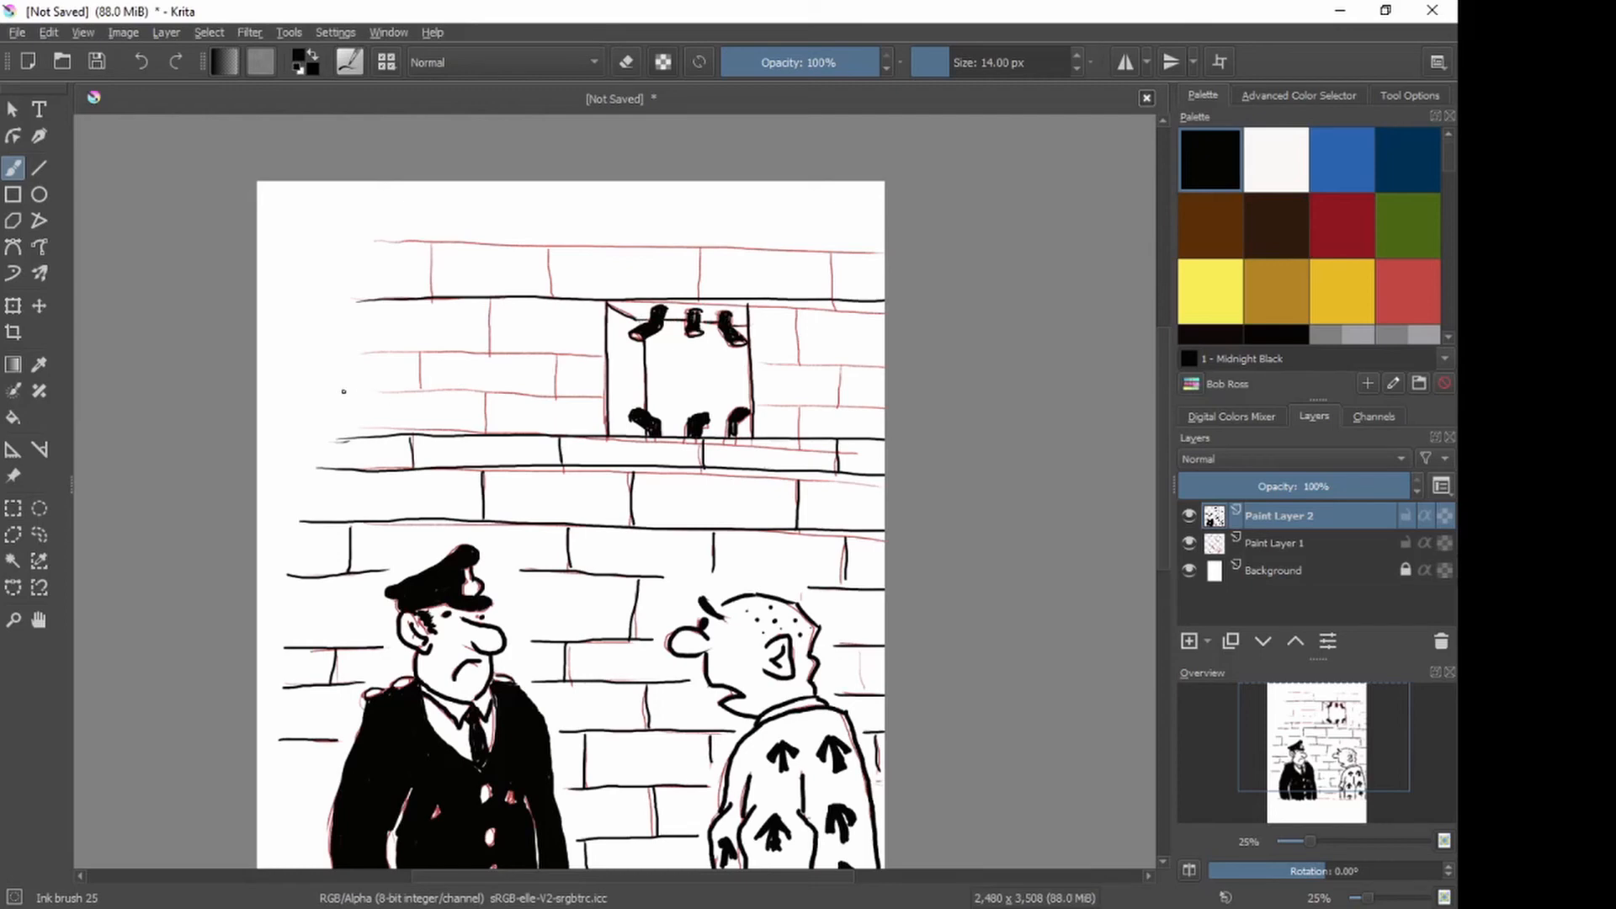
Step: Ink the horizontal lines and vertical joints of the bricks on both sides of the window
left_click_drag(344, 392, 599, 392)
left_click_drag(337, 350, 602, 349)
left_click_drag(753, 359, 917, 355)
mouse_move(760, 407)
left_mouse_down()
mouse_move(887, 406)
mouse_move(800, 437)
left_mouse_up()
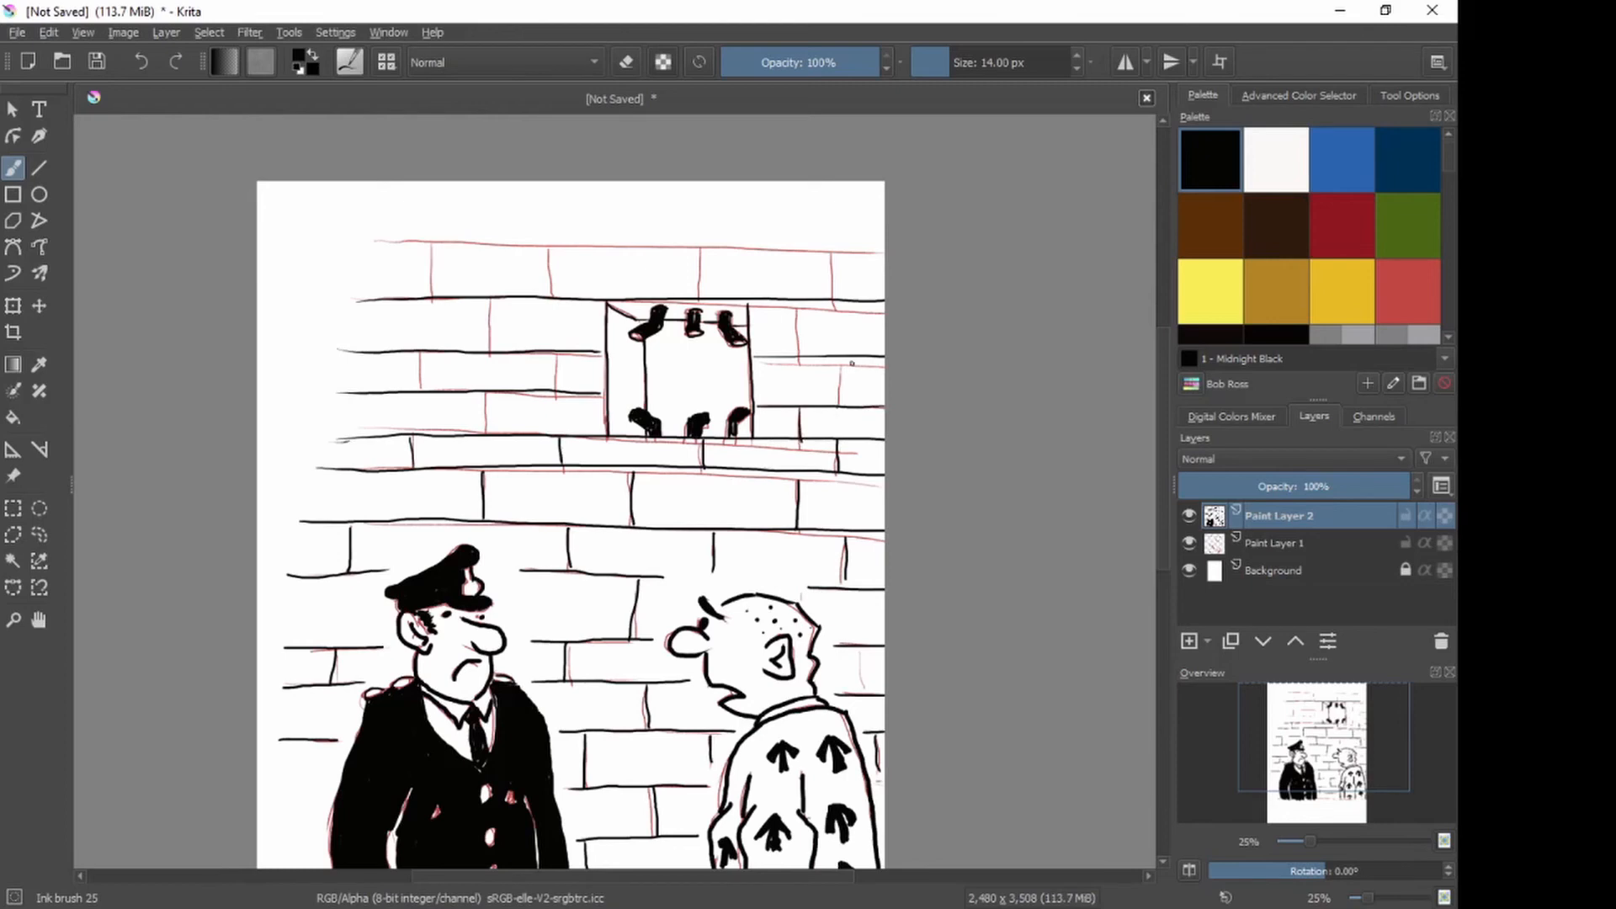
left_click_drag(844, 358, 846, 405)
left_click_drag(795, 310, 798, 357)
mouse_move(492, 303)
left_mouse_down()
mouse_move(492, 356)
mouse_move(560, 391)
mouse_move(487, 435)
left_mouse_up()
left_click_drag(354, 394, 354, 442)
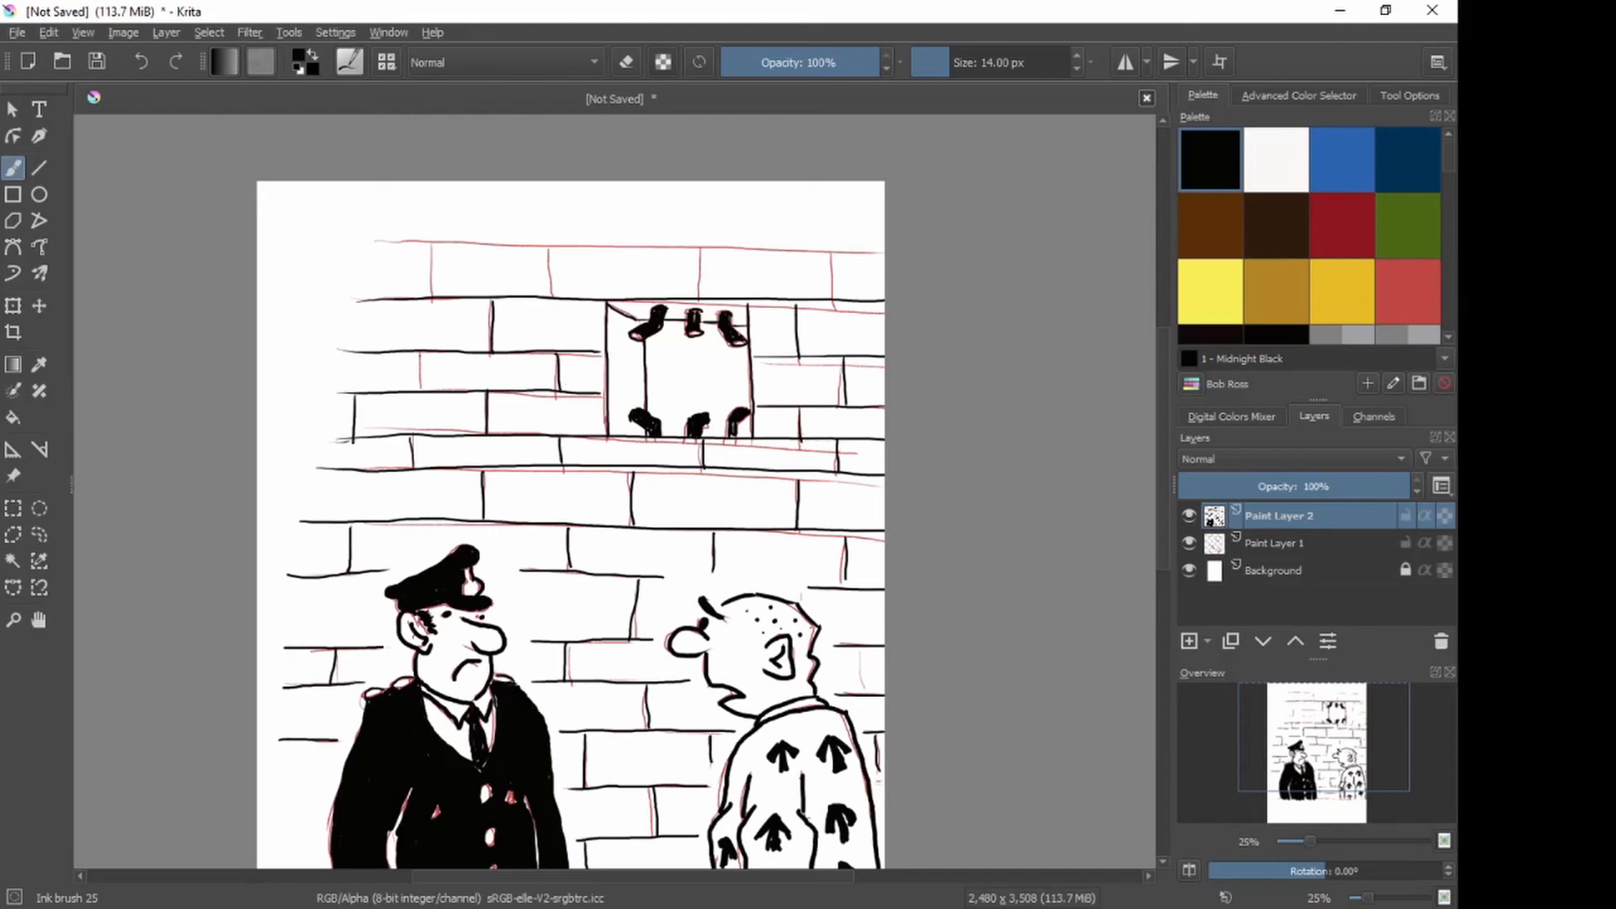
left_click_drag(420, 354, 421, 400)
Step: Ink the topmost brick course above the window with its upper line and four vertical joints
left_click_drag(431, 244, 433, 300)
left_click_drag(367, 243, 884, 239)
left_click_drag(556, 240, 557, 297)
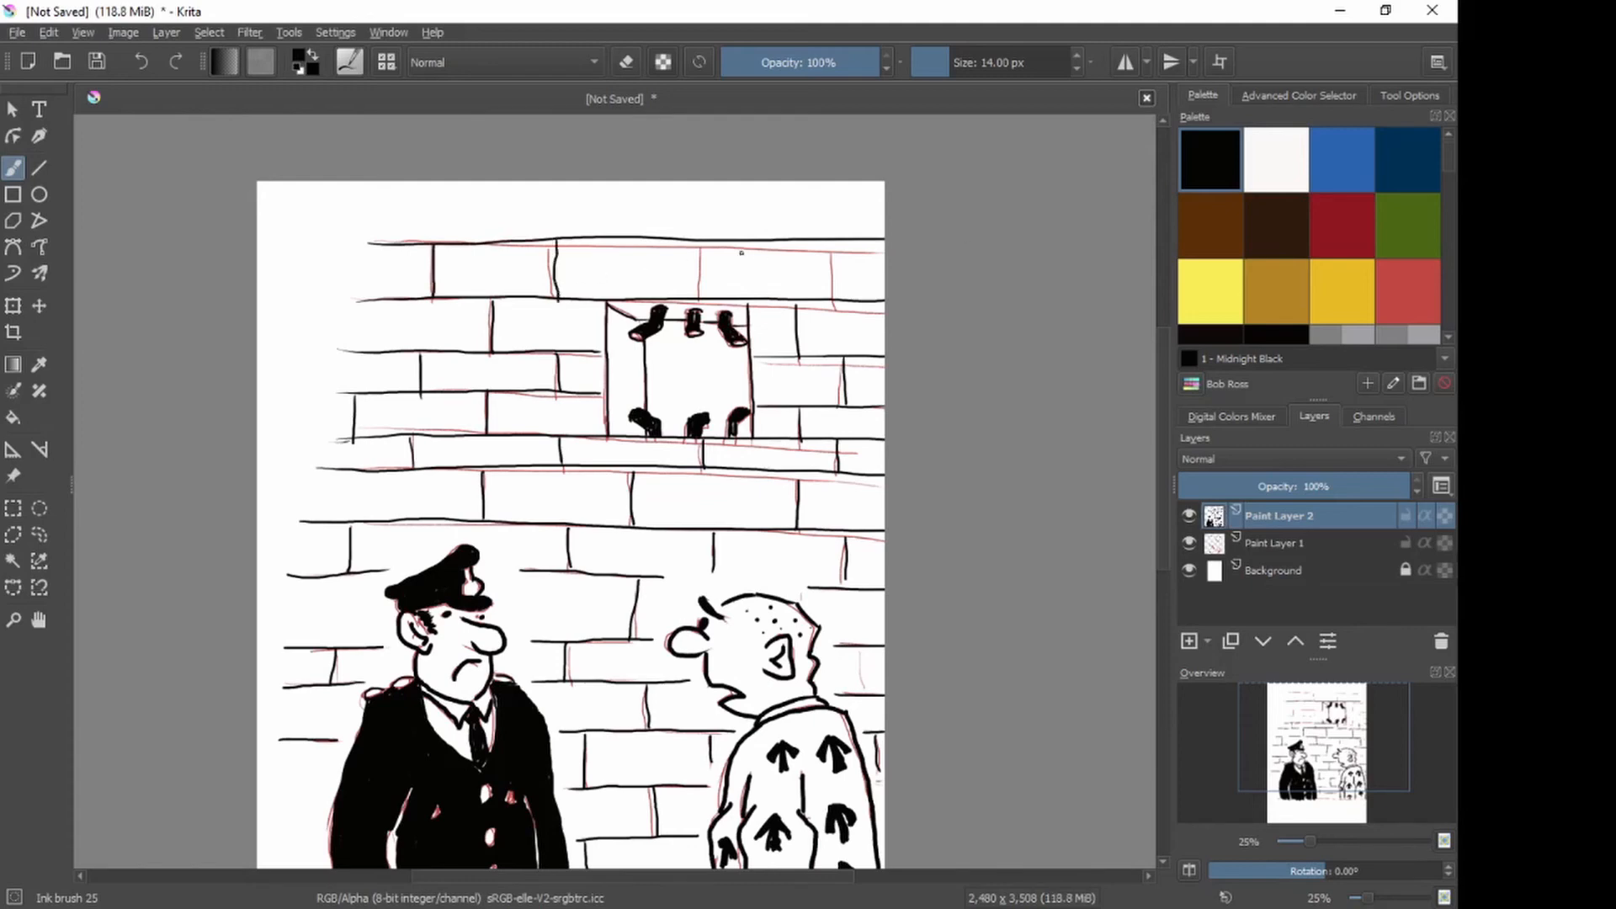
left_click_drag(703, 240, 704, 298)
left_click_drag(832, 242, 836, 296)
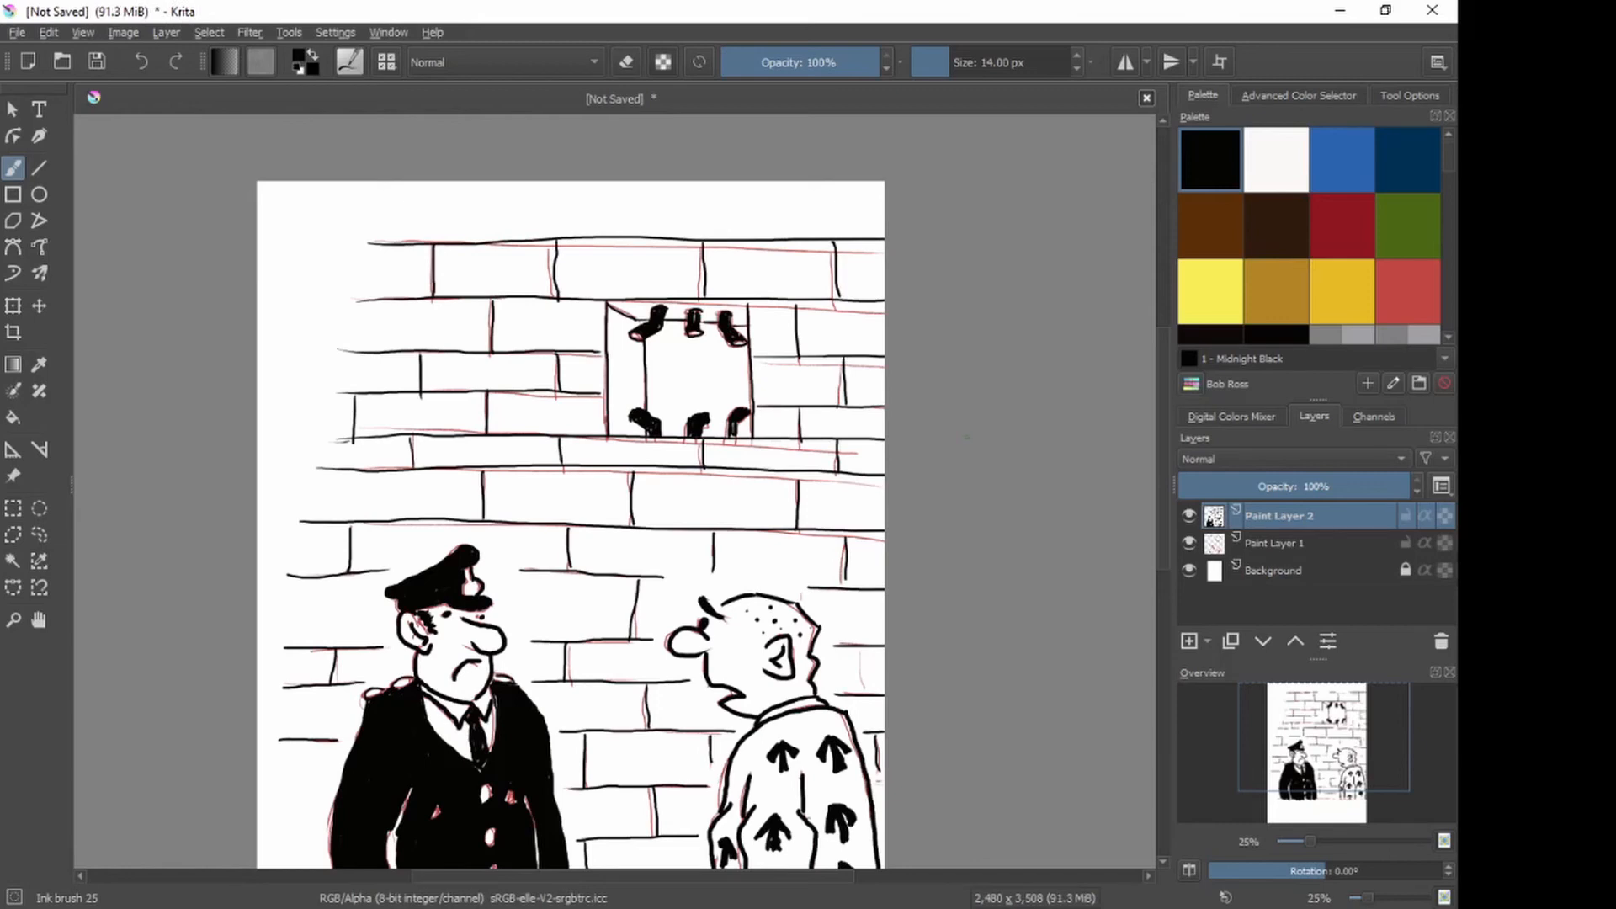
Step: Hide the red sketch layer, Paint Layer 1
left_click_drag(614, 522, 606, 413)
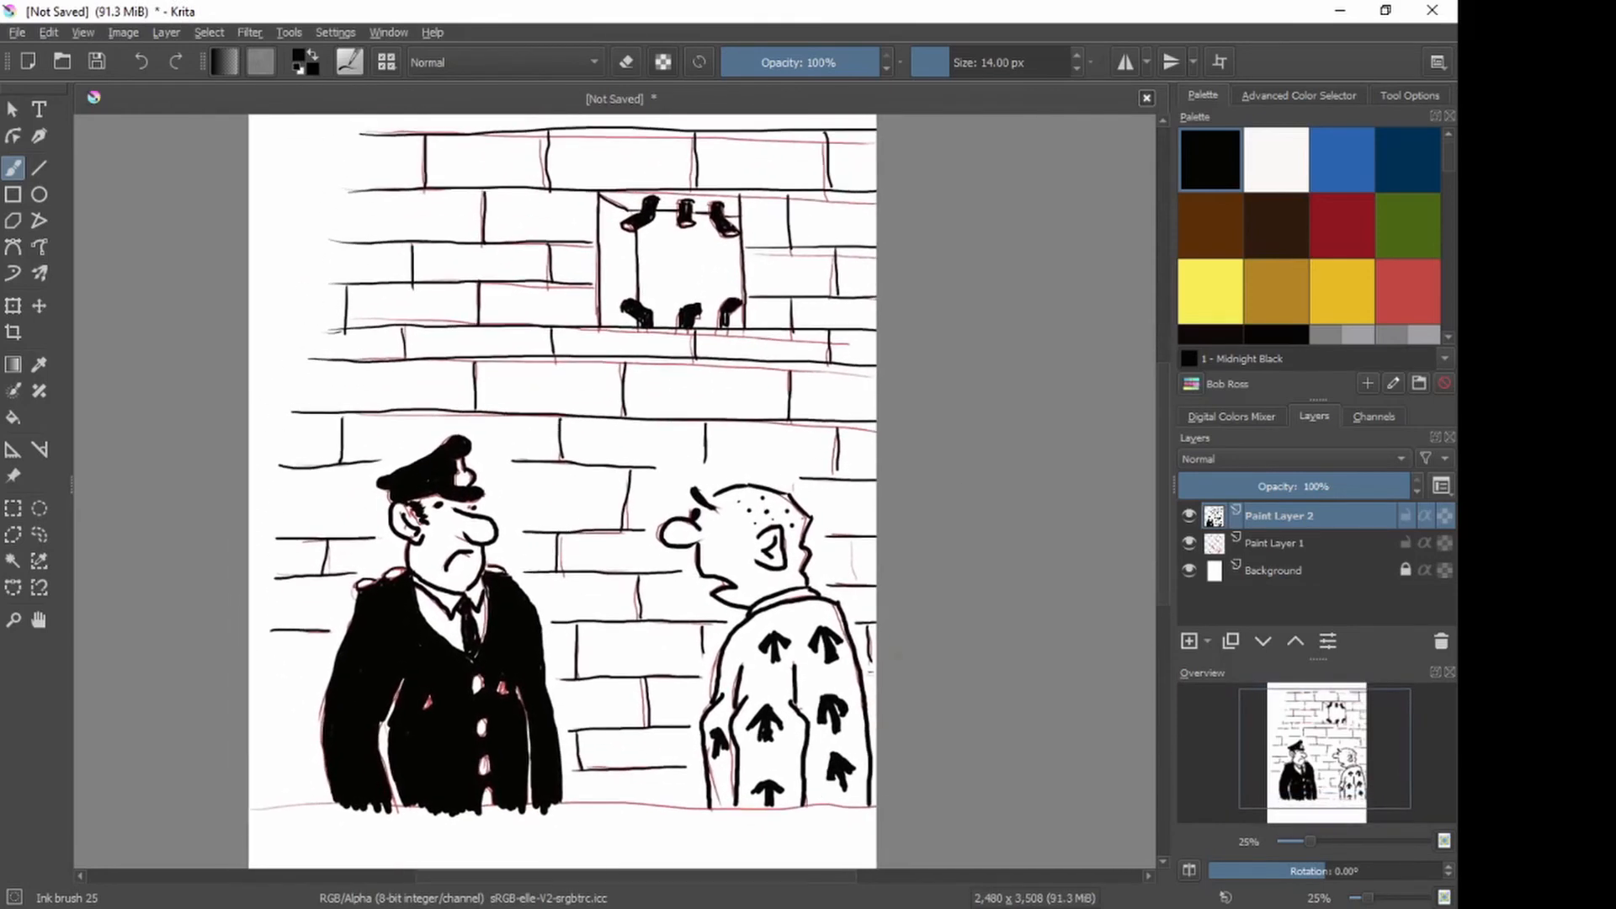
left_click(1189, 543)
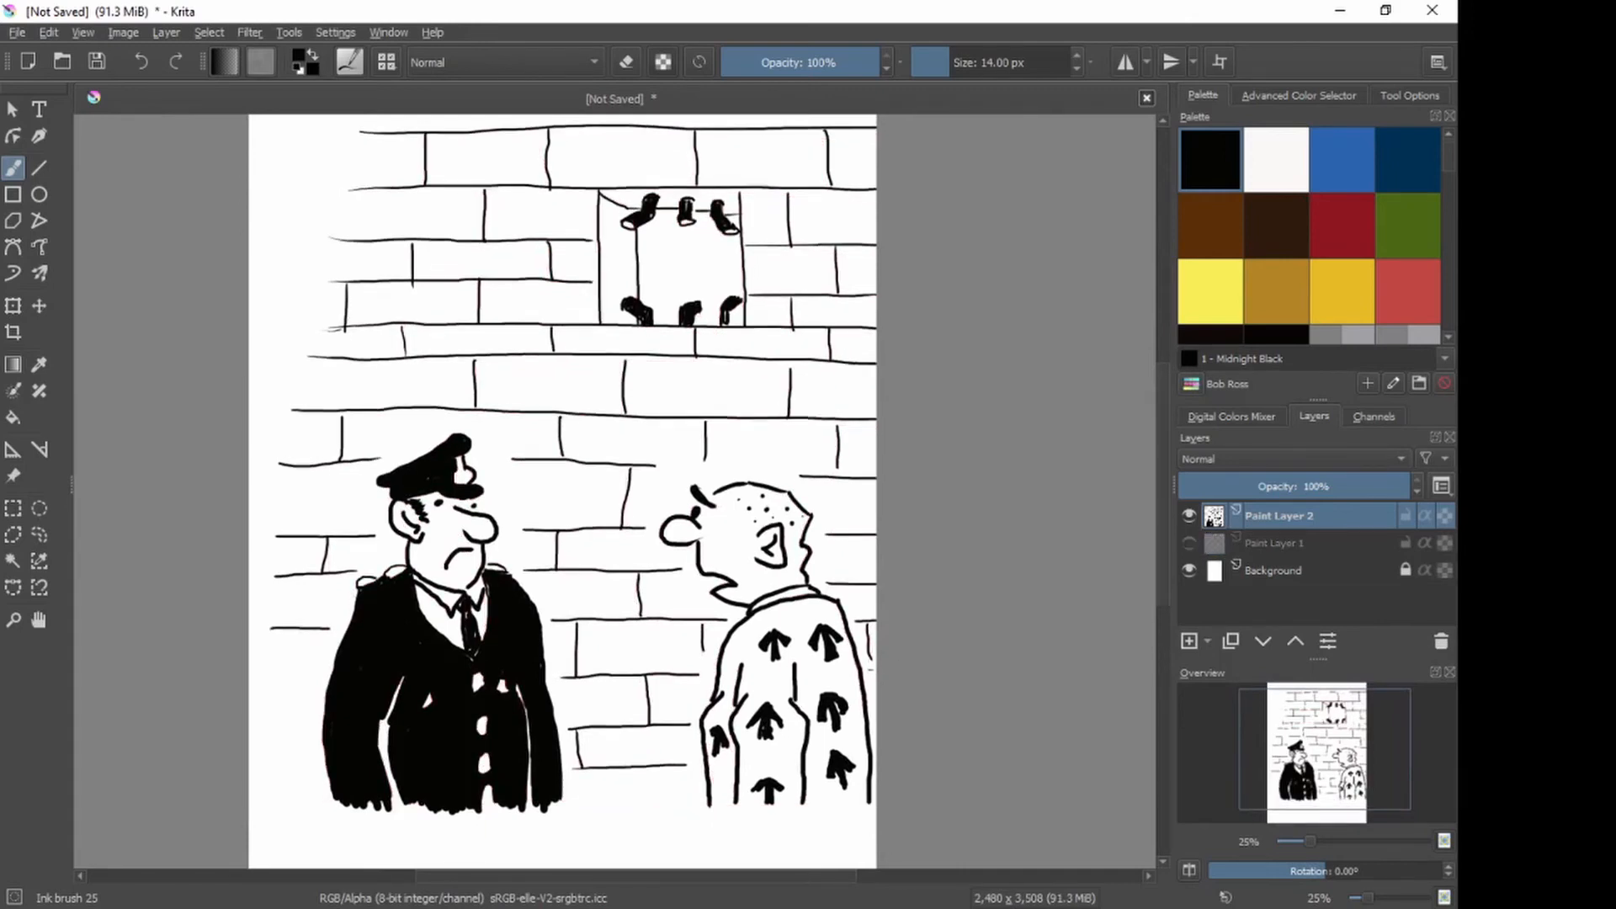
Step: Create a text box across the blank strip beneath the two figures
left_click_drag(581, 632, 639, 332)
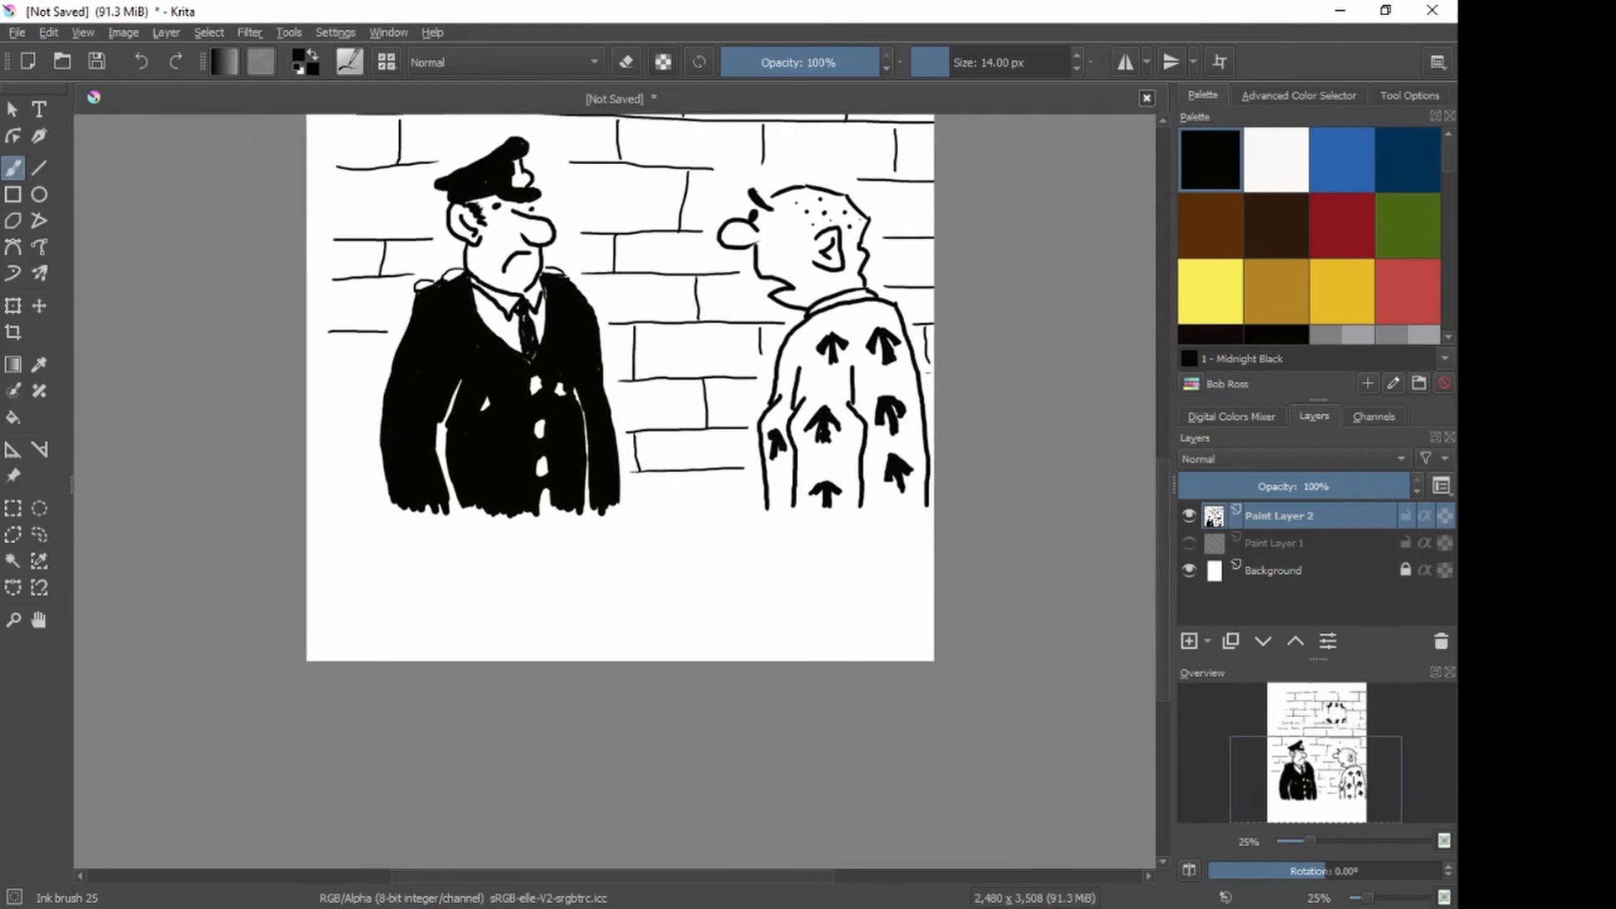
key("t")
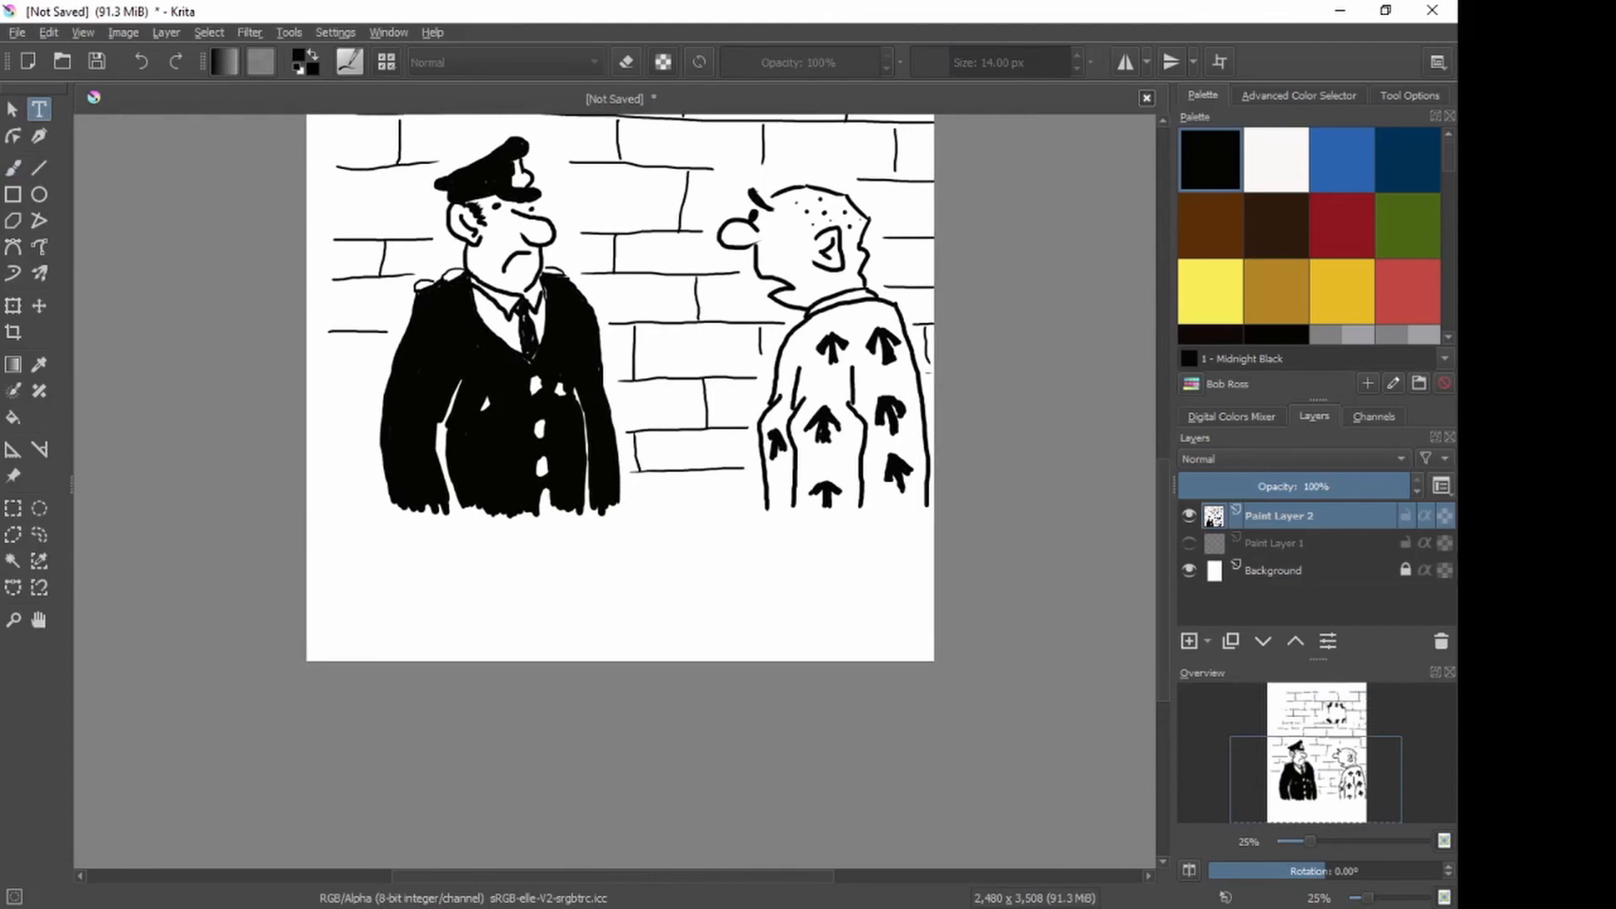
left_click_drag(392, 533, 916, 637)
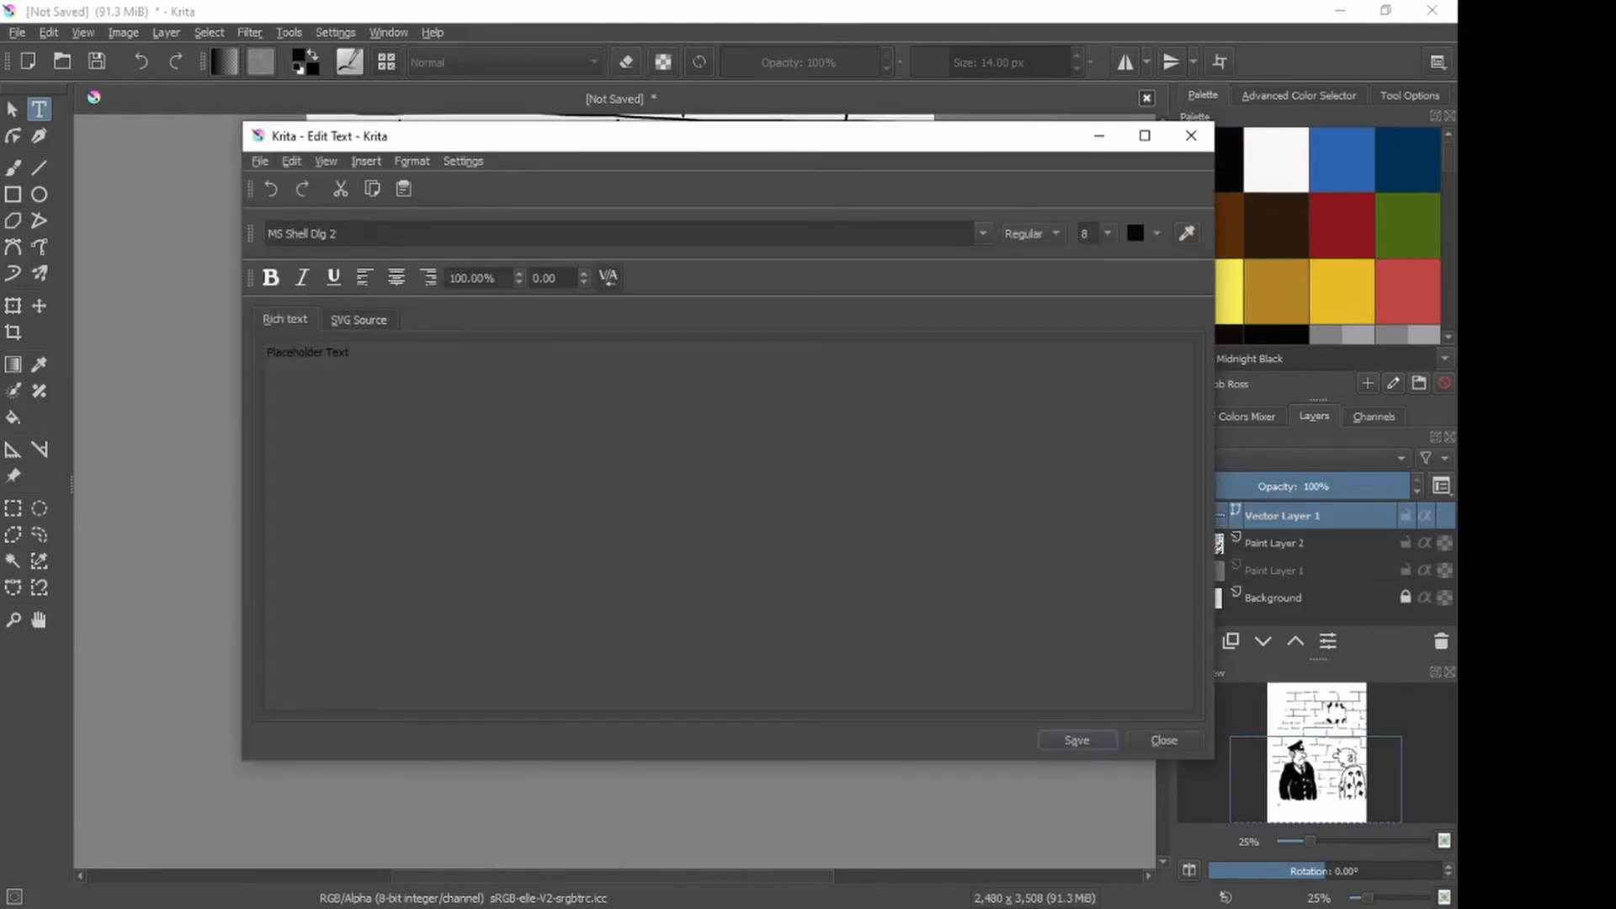
Step: Set the text's font to Comic Sans MS at size 14
left_click(983, 233)
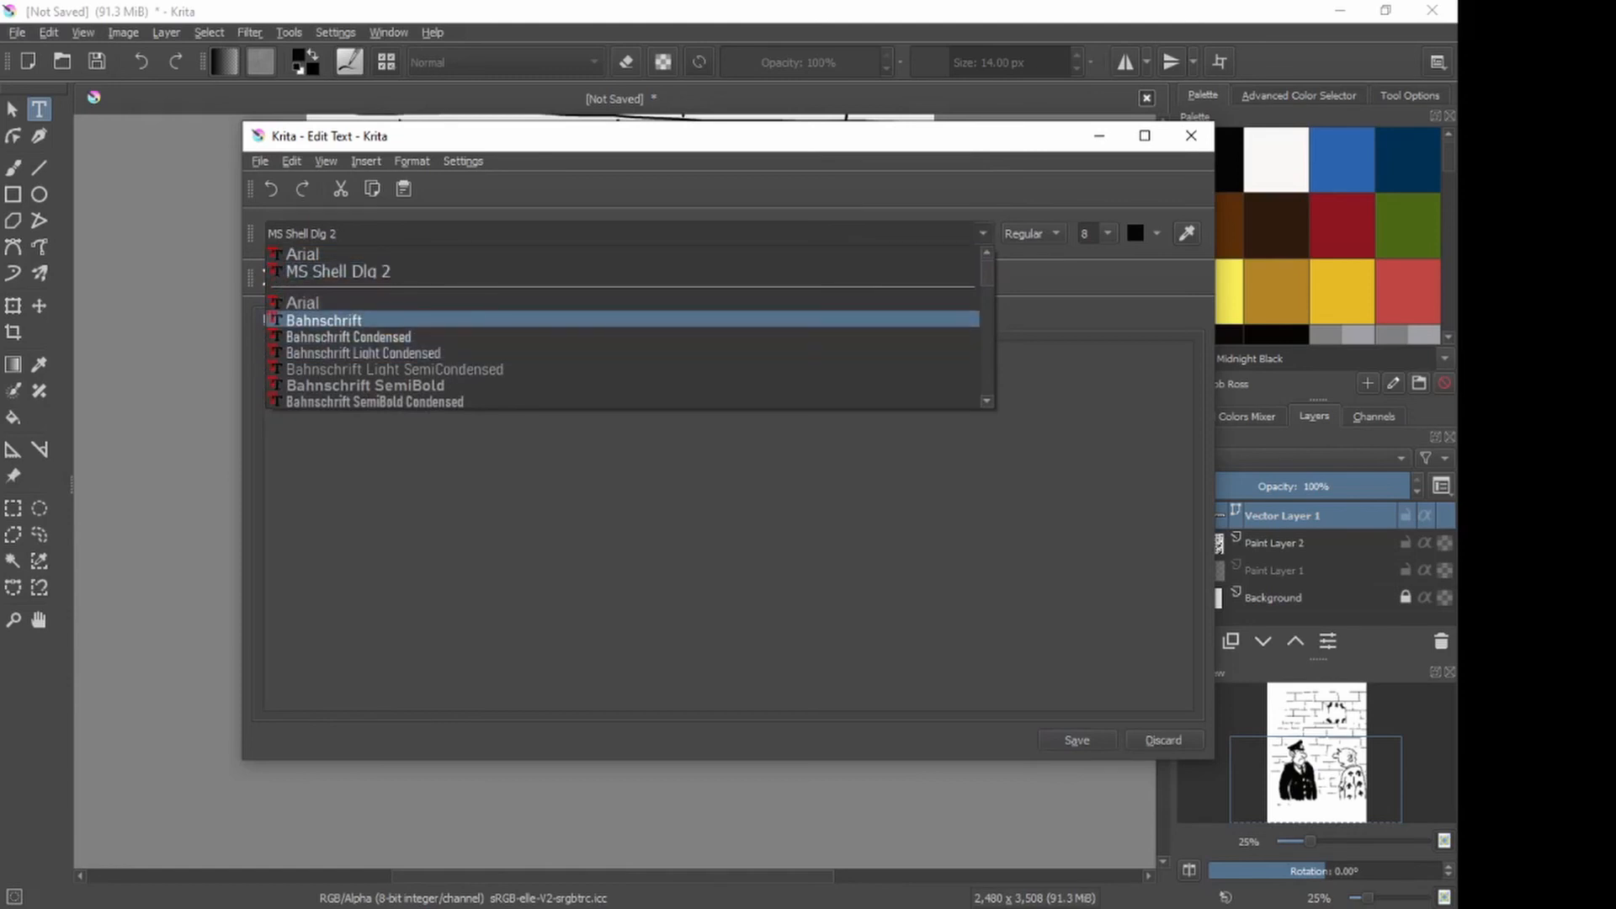
scroll(622, 328, "down", 4)
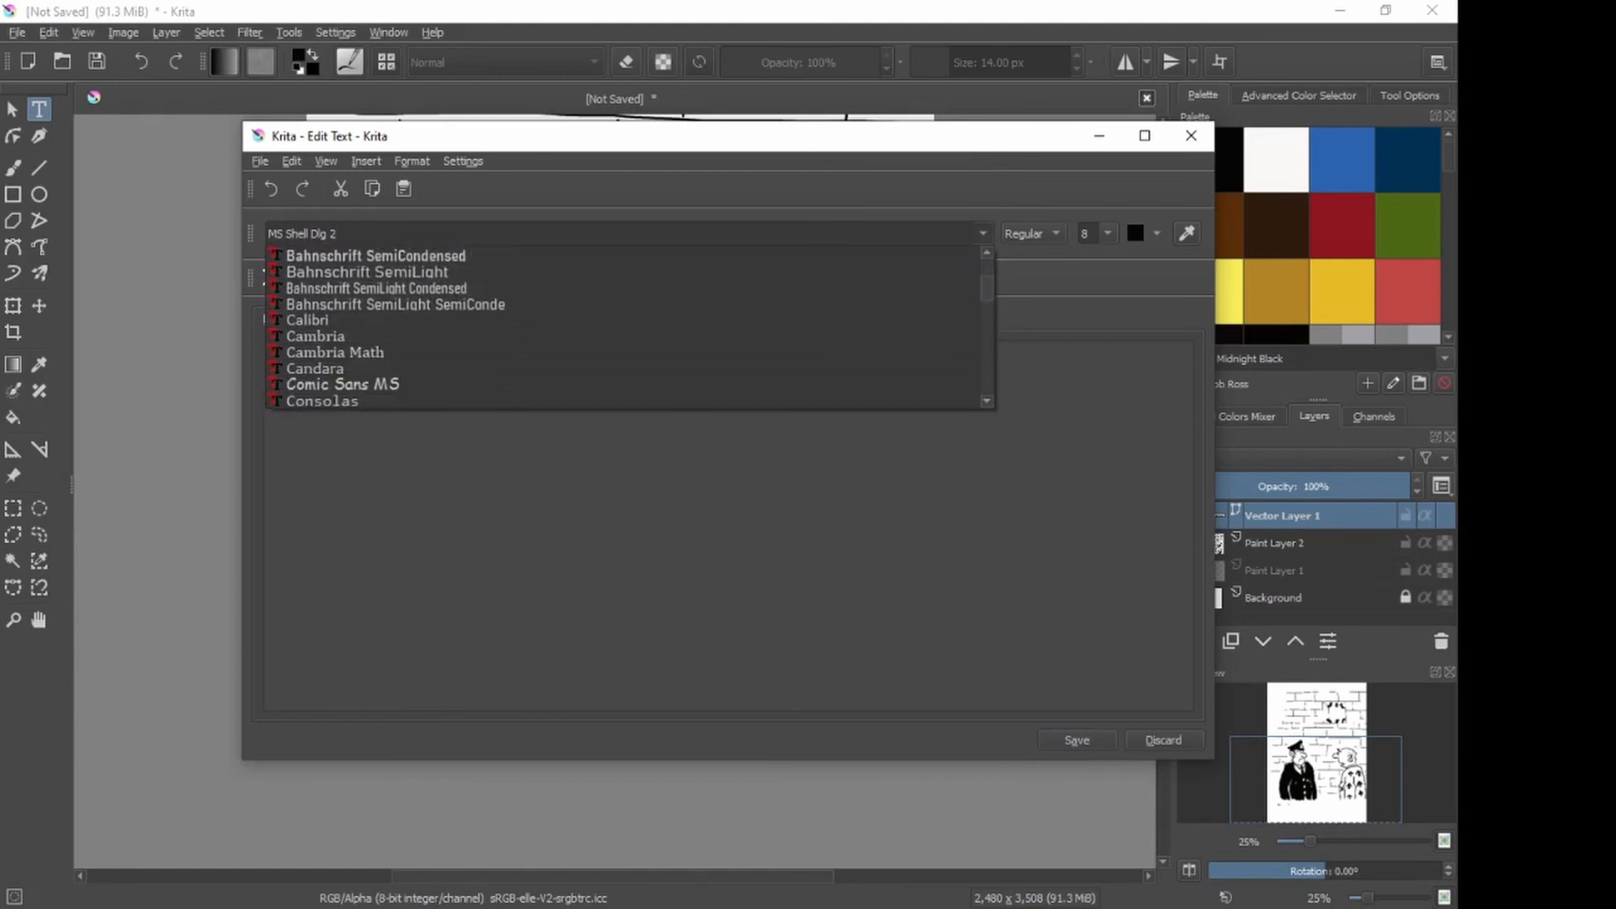
left_click(337, 383)
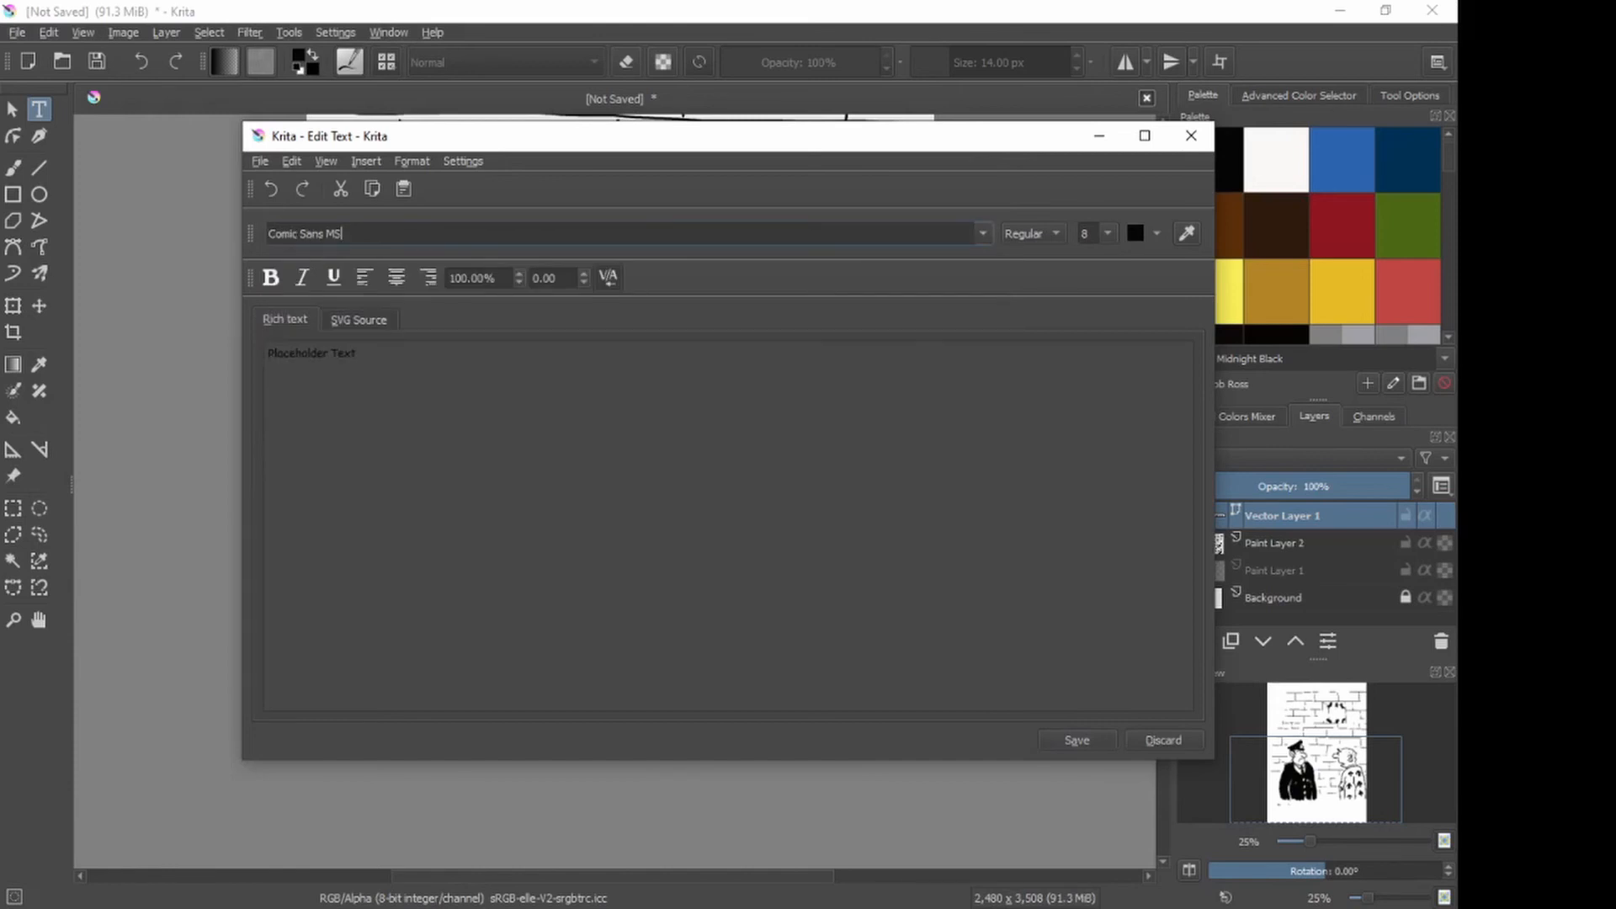
left_click(1108, 234)
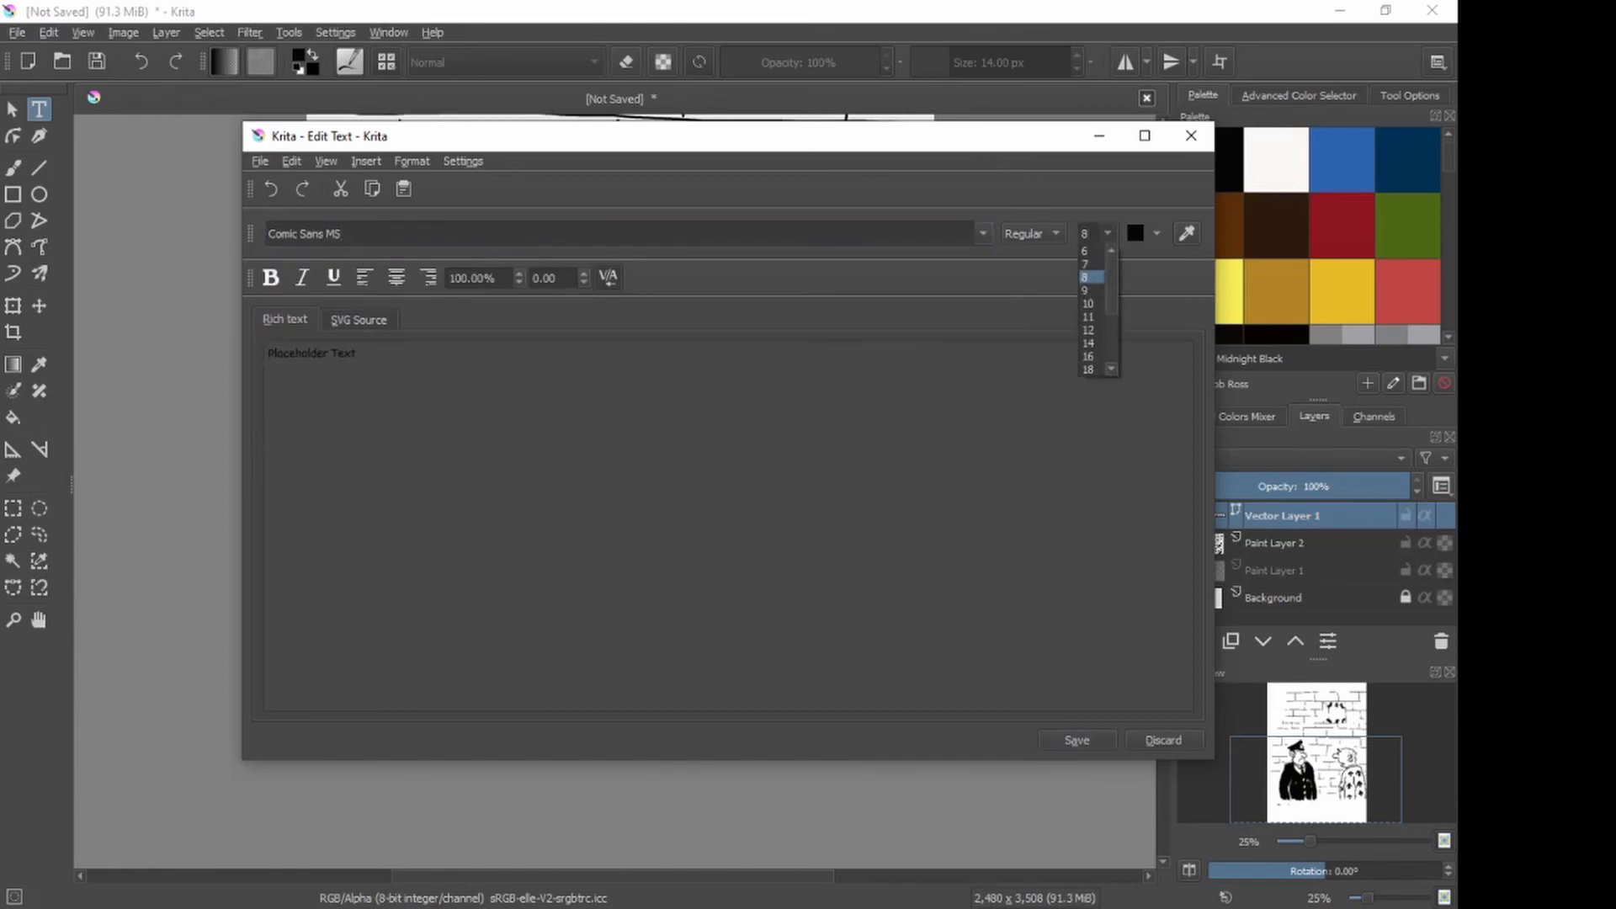
left_click(1089, 343)
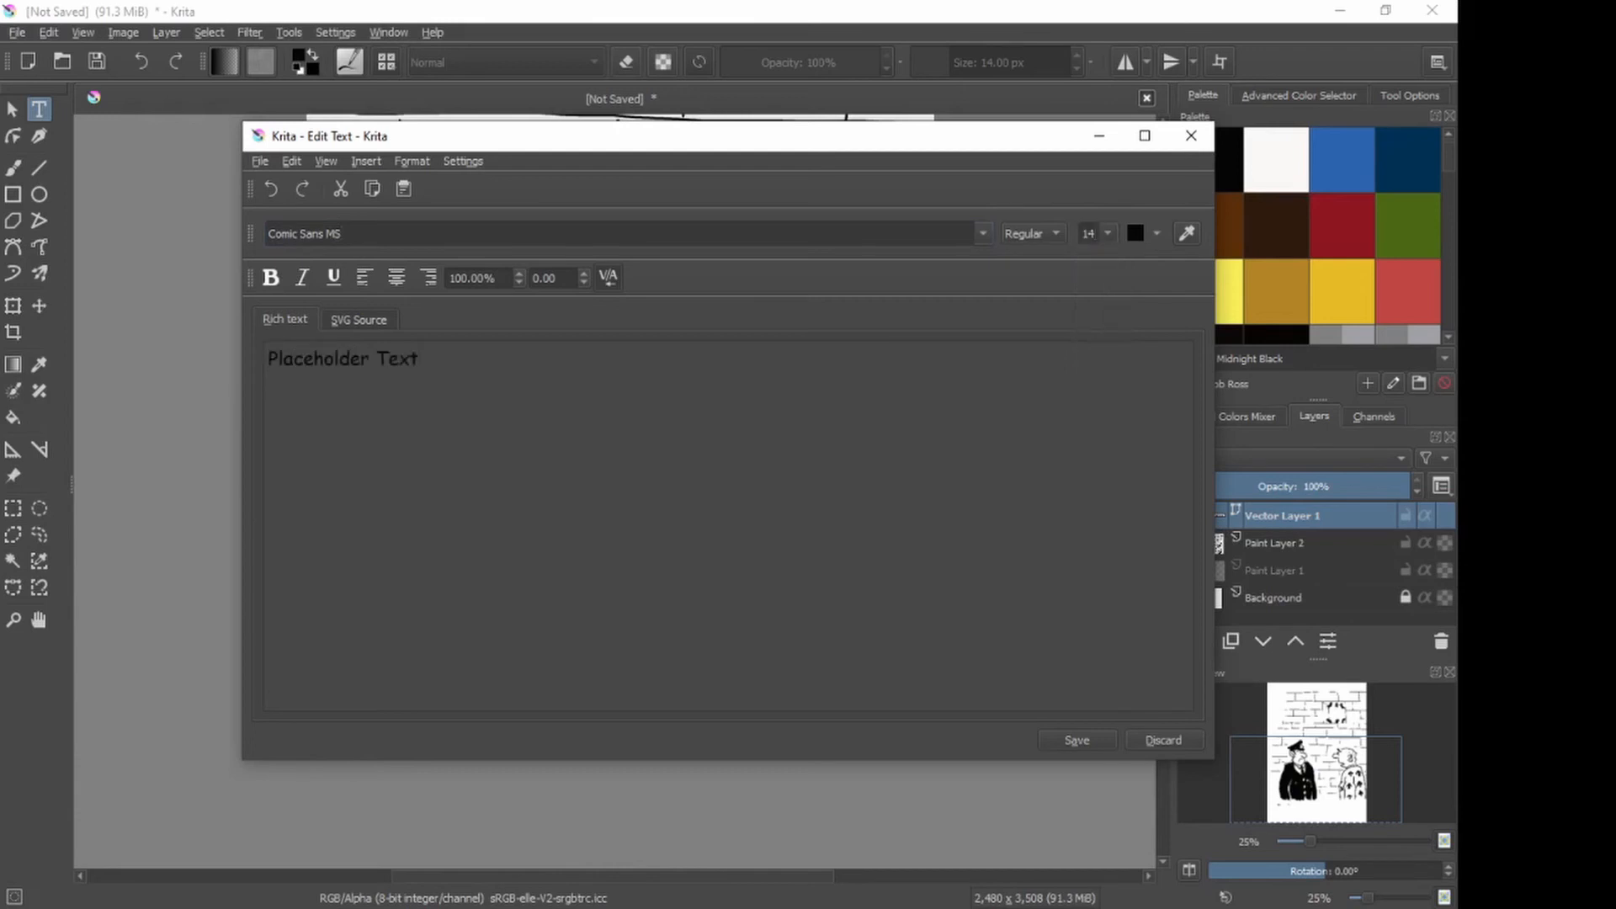
Step: Replace the placeholder with the caption "Sorry Guv, I didn't see wot way he went..." in quotation marks, save it and close the text editor
key("BackSpace")
key("BackSpace")
key("BackSpace")
key("BackSpace")
key("BackSpace")
key("BackSpace")
key("BackSpace")
key("BackSpace")
key("BackSpace")
key("BackSpace")
key("BackSpace")
key("BackSpace")
key("BackSpace")
key("BackSpace")
key("BackSpace")
key("BackSpace")
type("\"Sorry Guv, I didn't see")
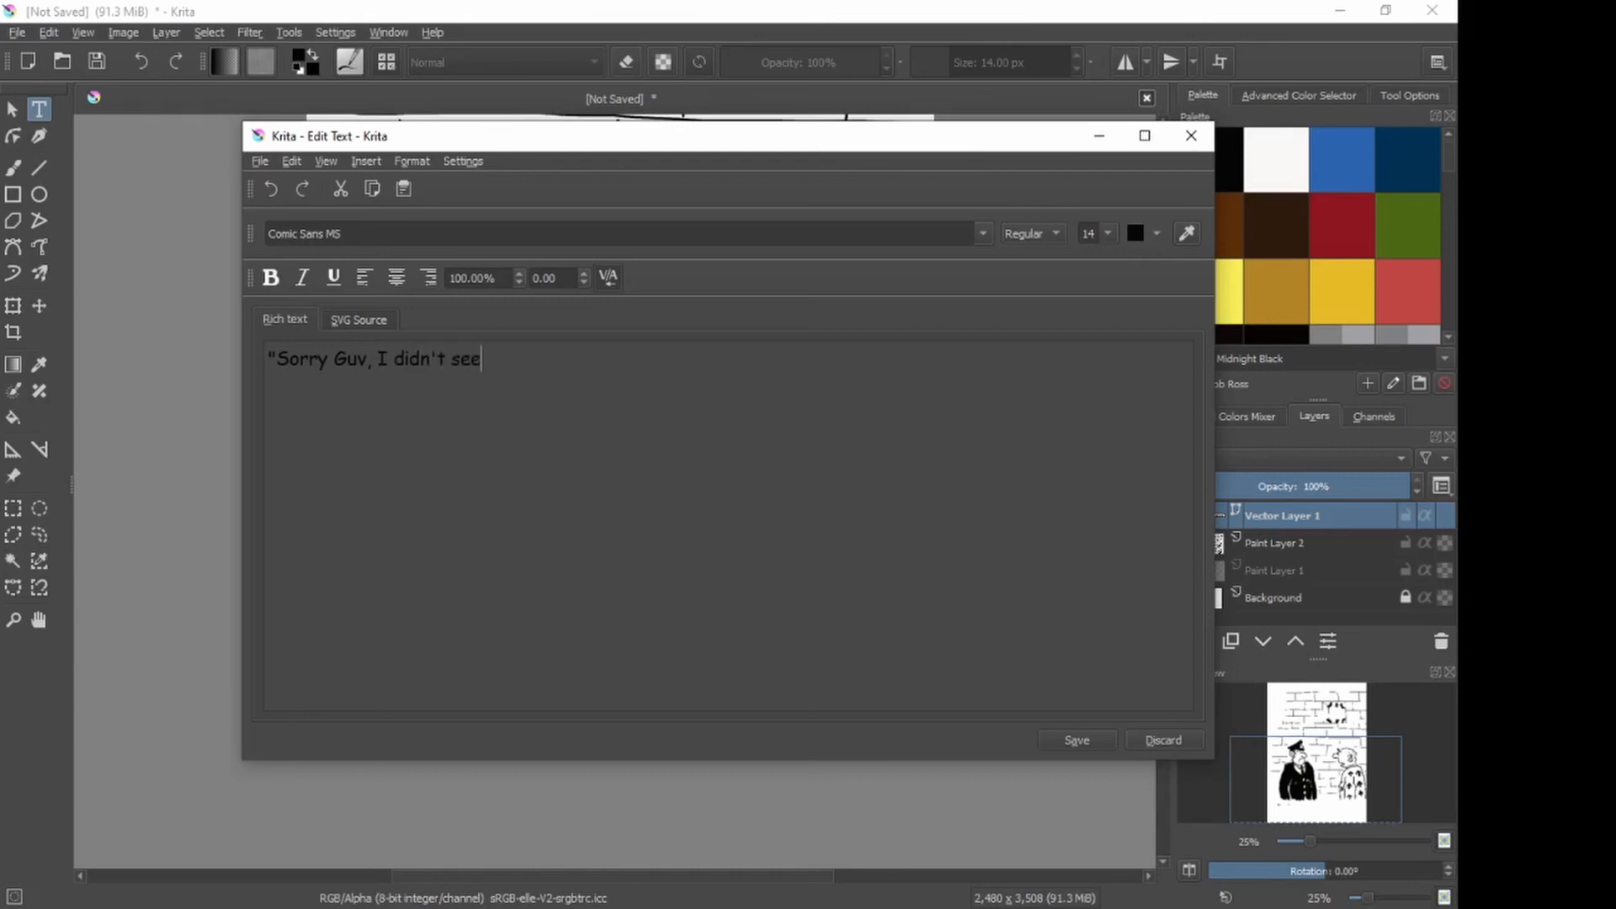
type(" wot way he went...\"")
left_click(1077, 740)
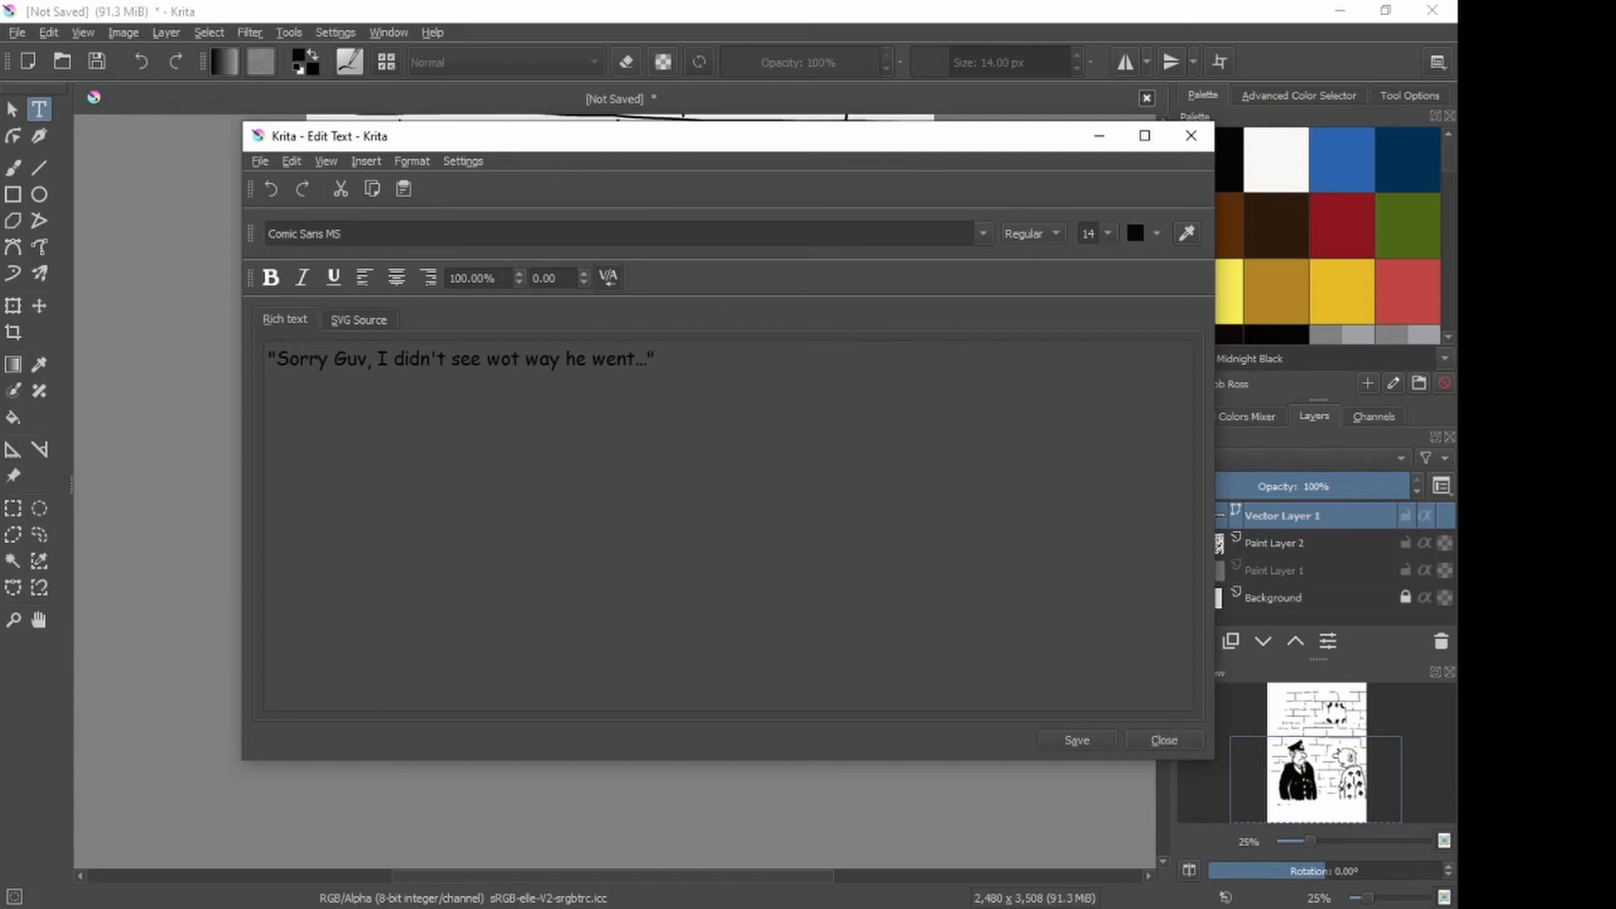
left_click(1191, 136)
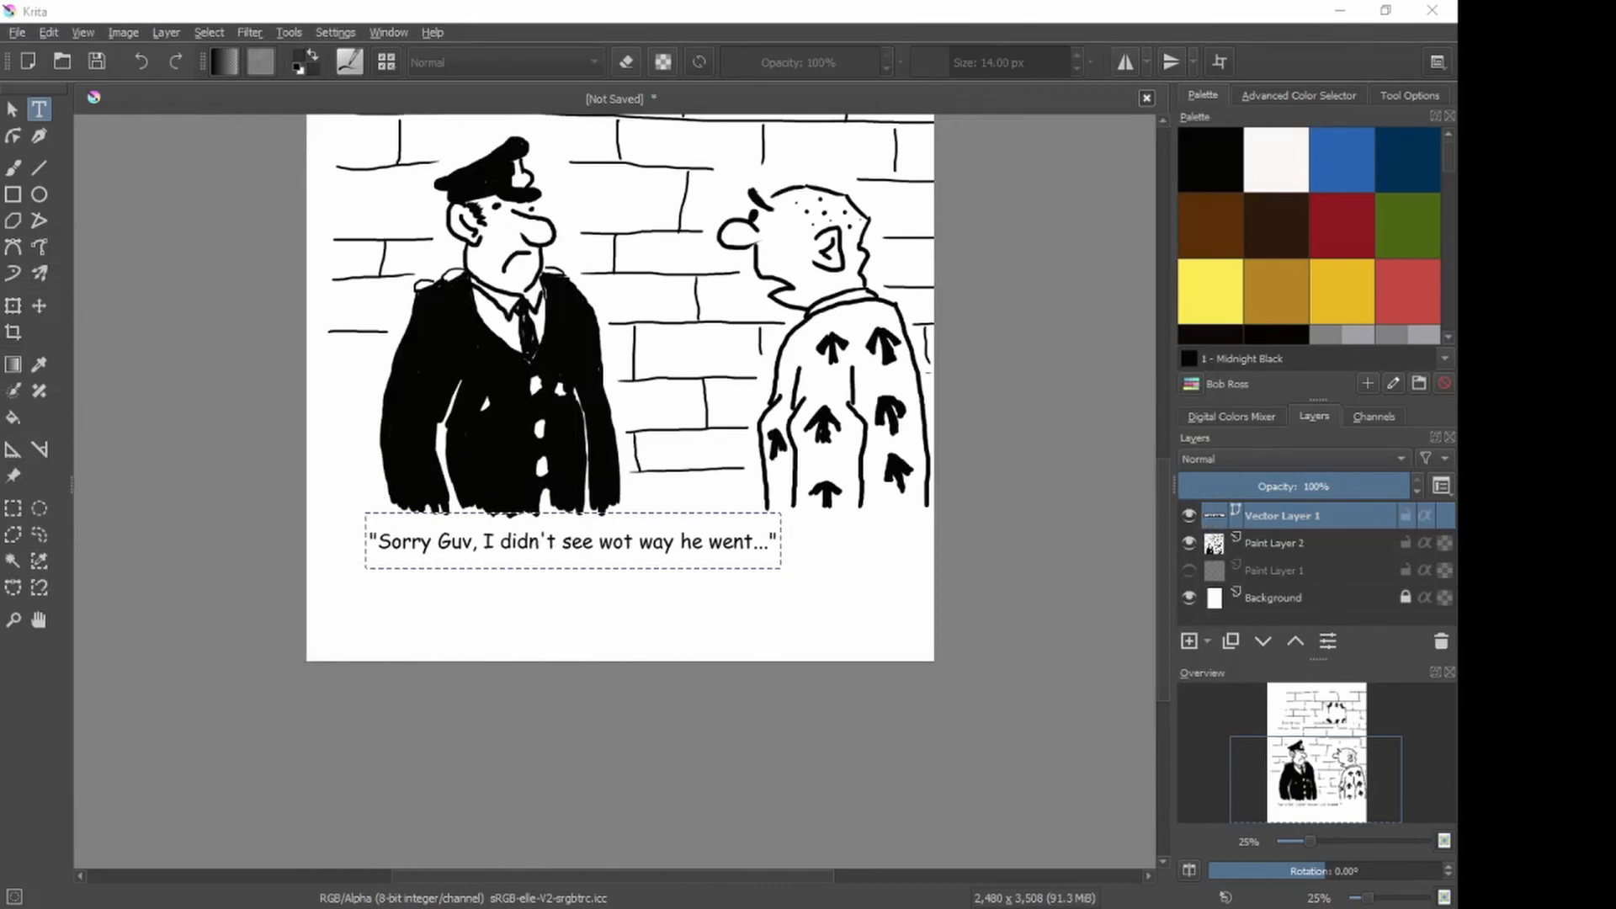
mouse_move(391, 906)
key("Return")
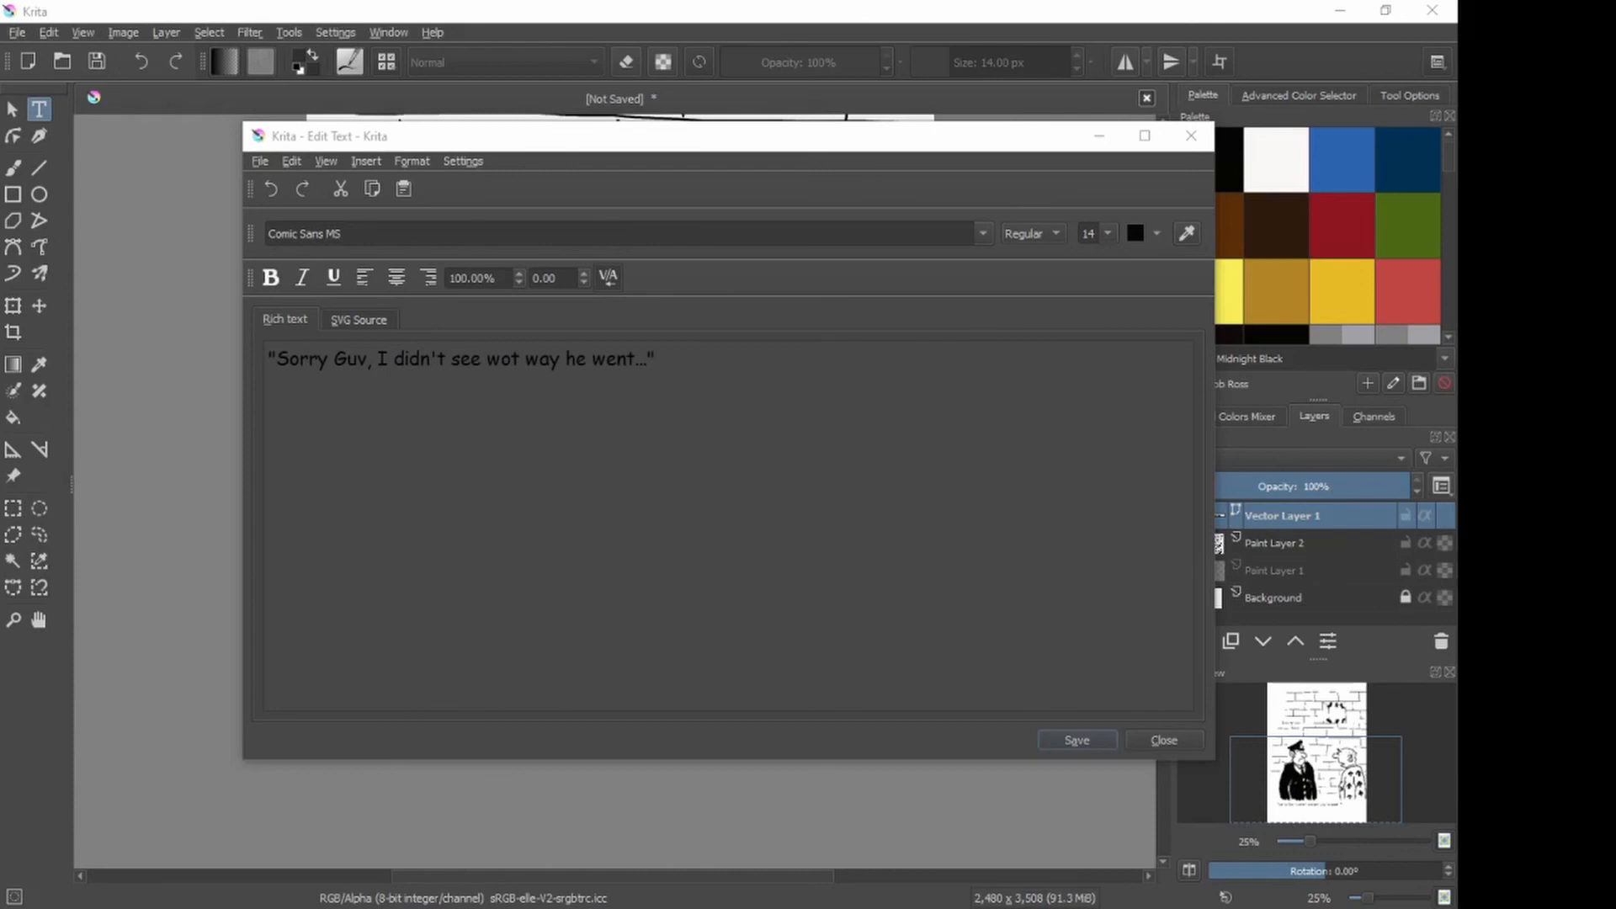
left_click(1078, 739)
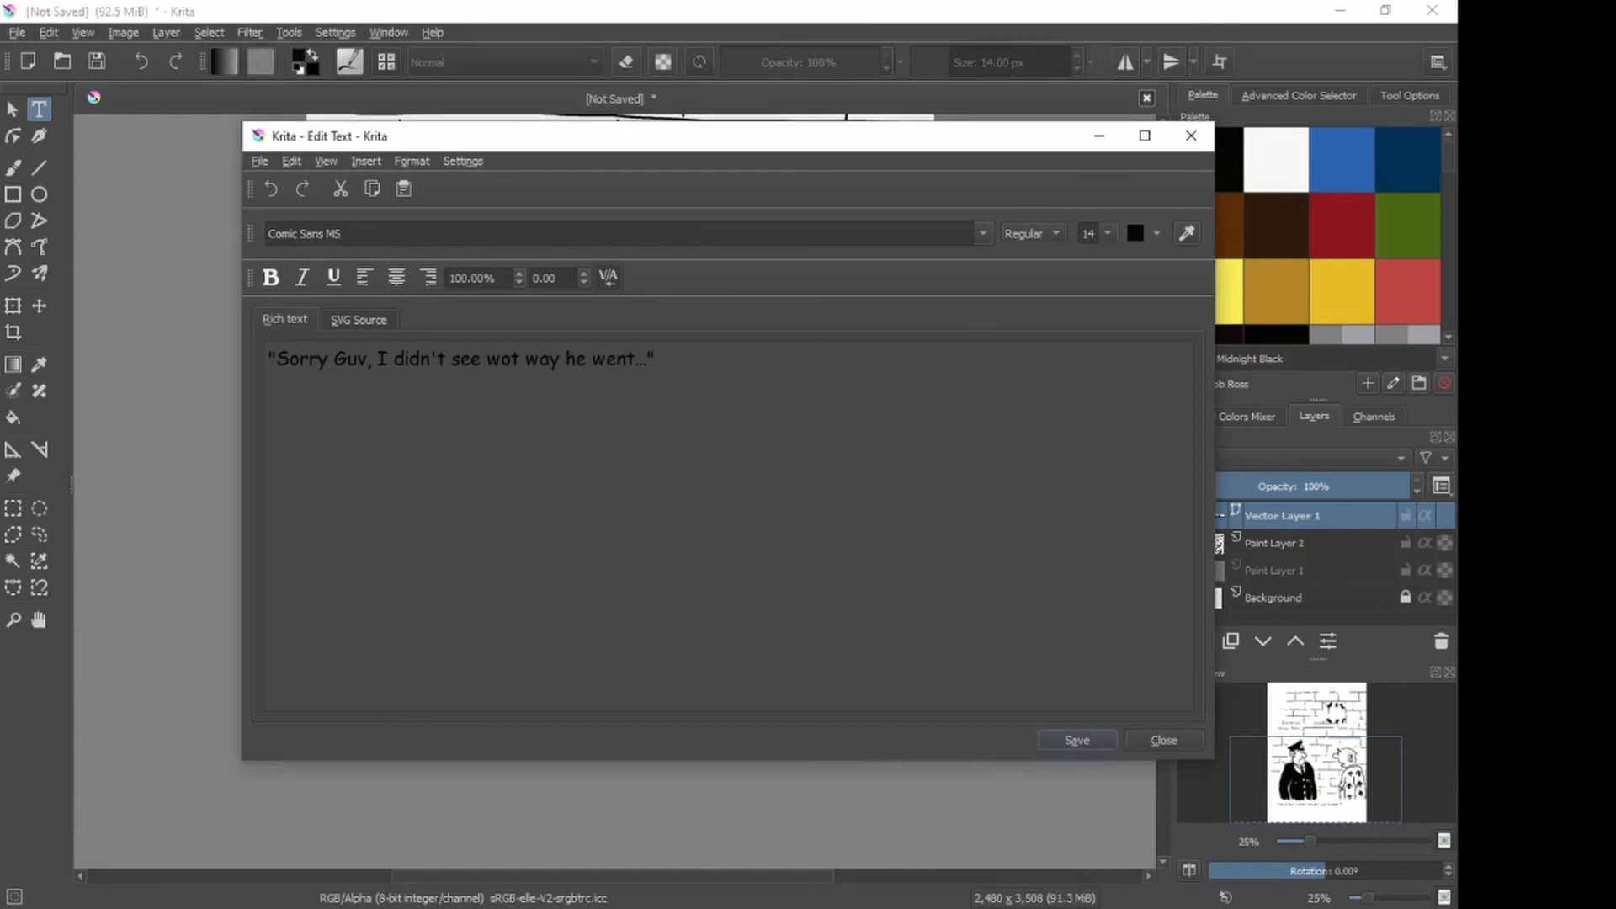
left_click(1164, 740)
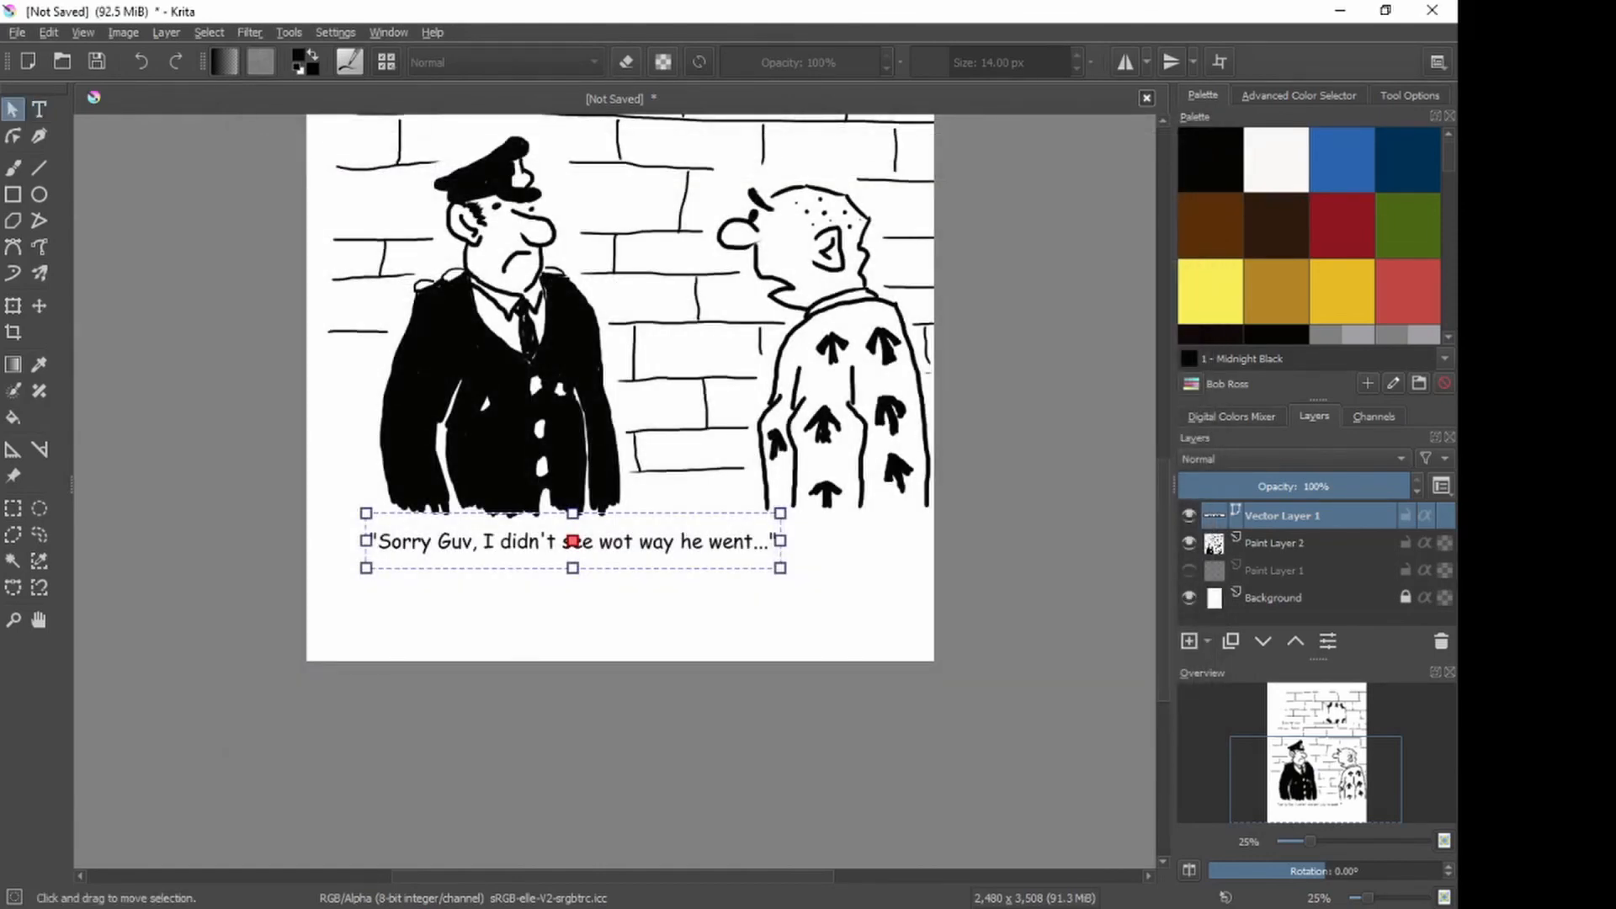
Step: Move the caption lower and closer to the page's centre, and set its font size to 18
left_click_drag(573, 541, 643, 566)
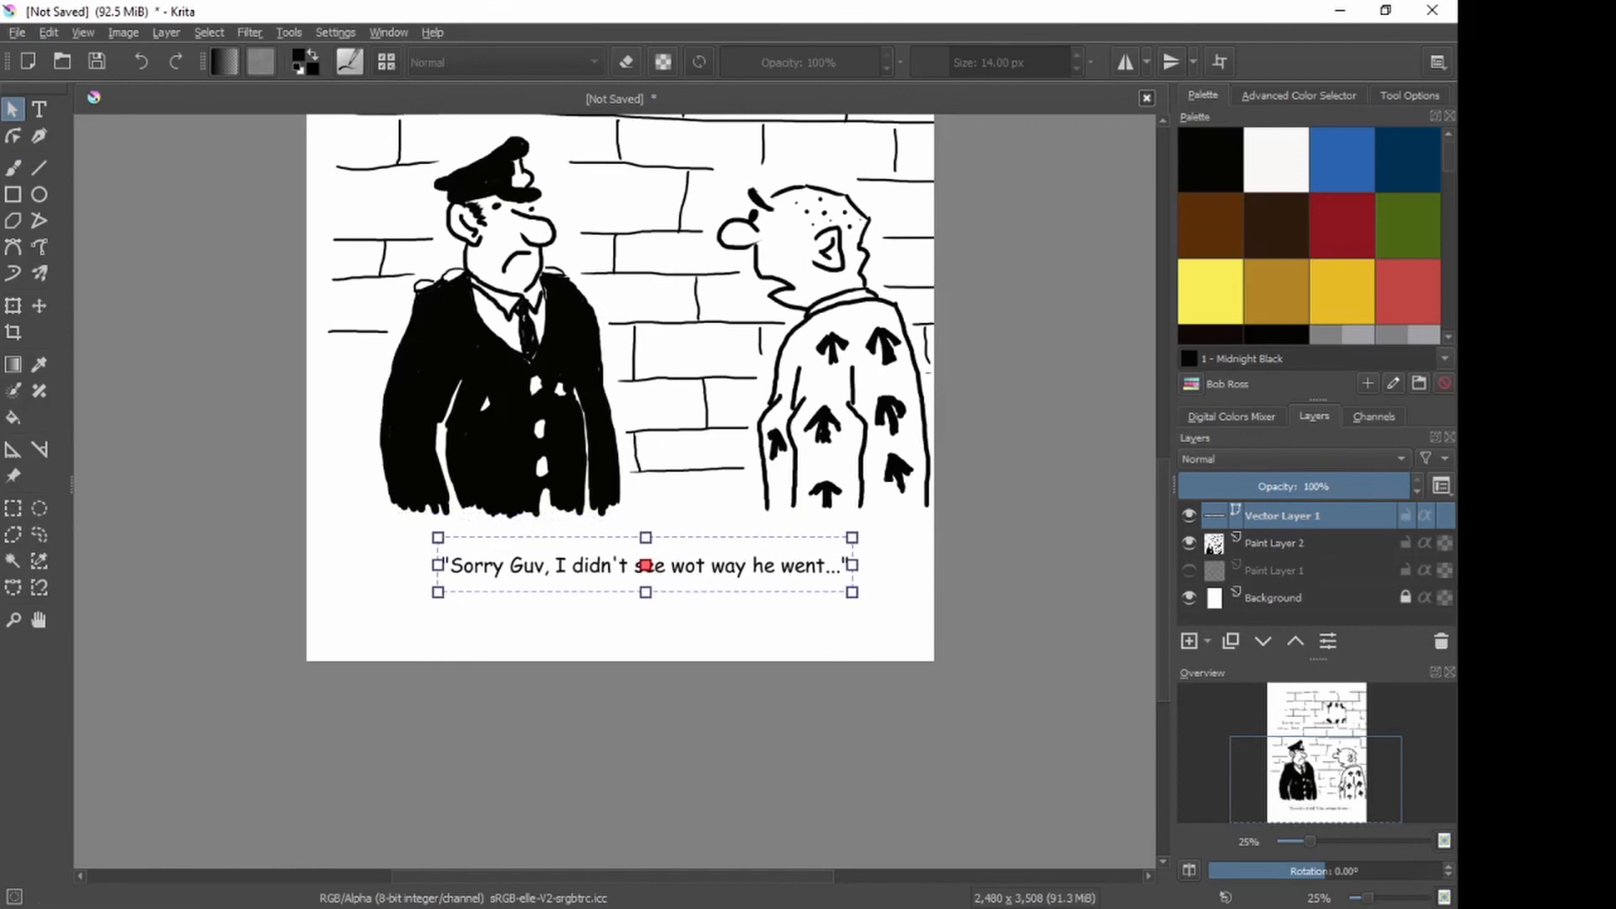
double_click(645, 566)
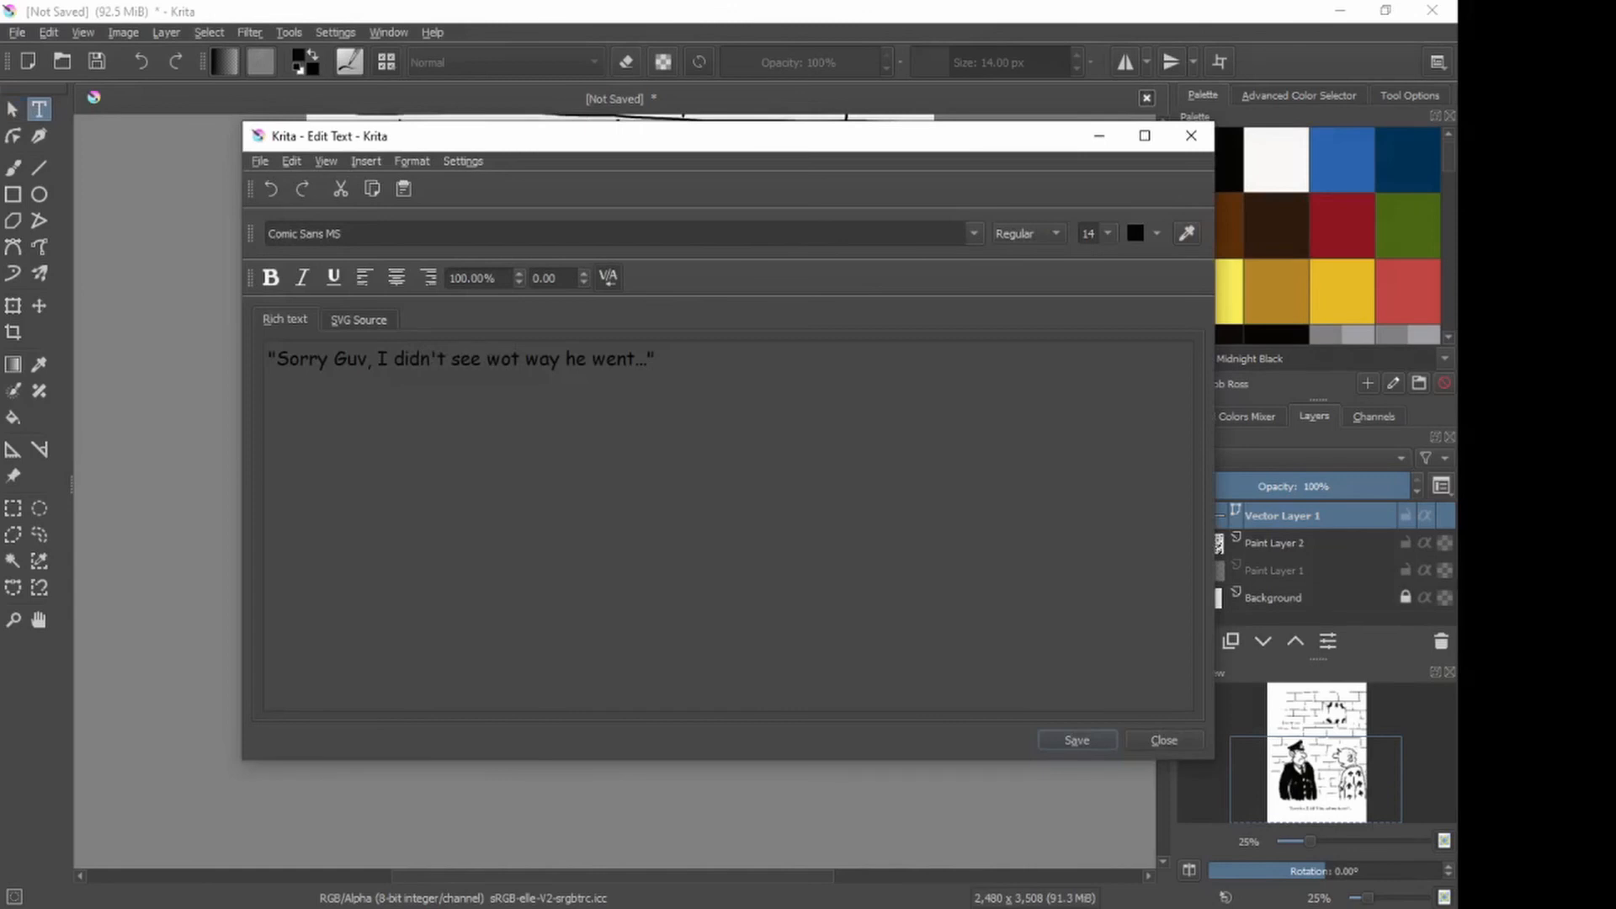
left_click_drag(656, 360, 267, 360)
left_click(658, 361)
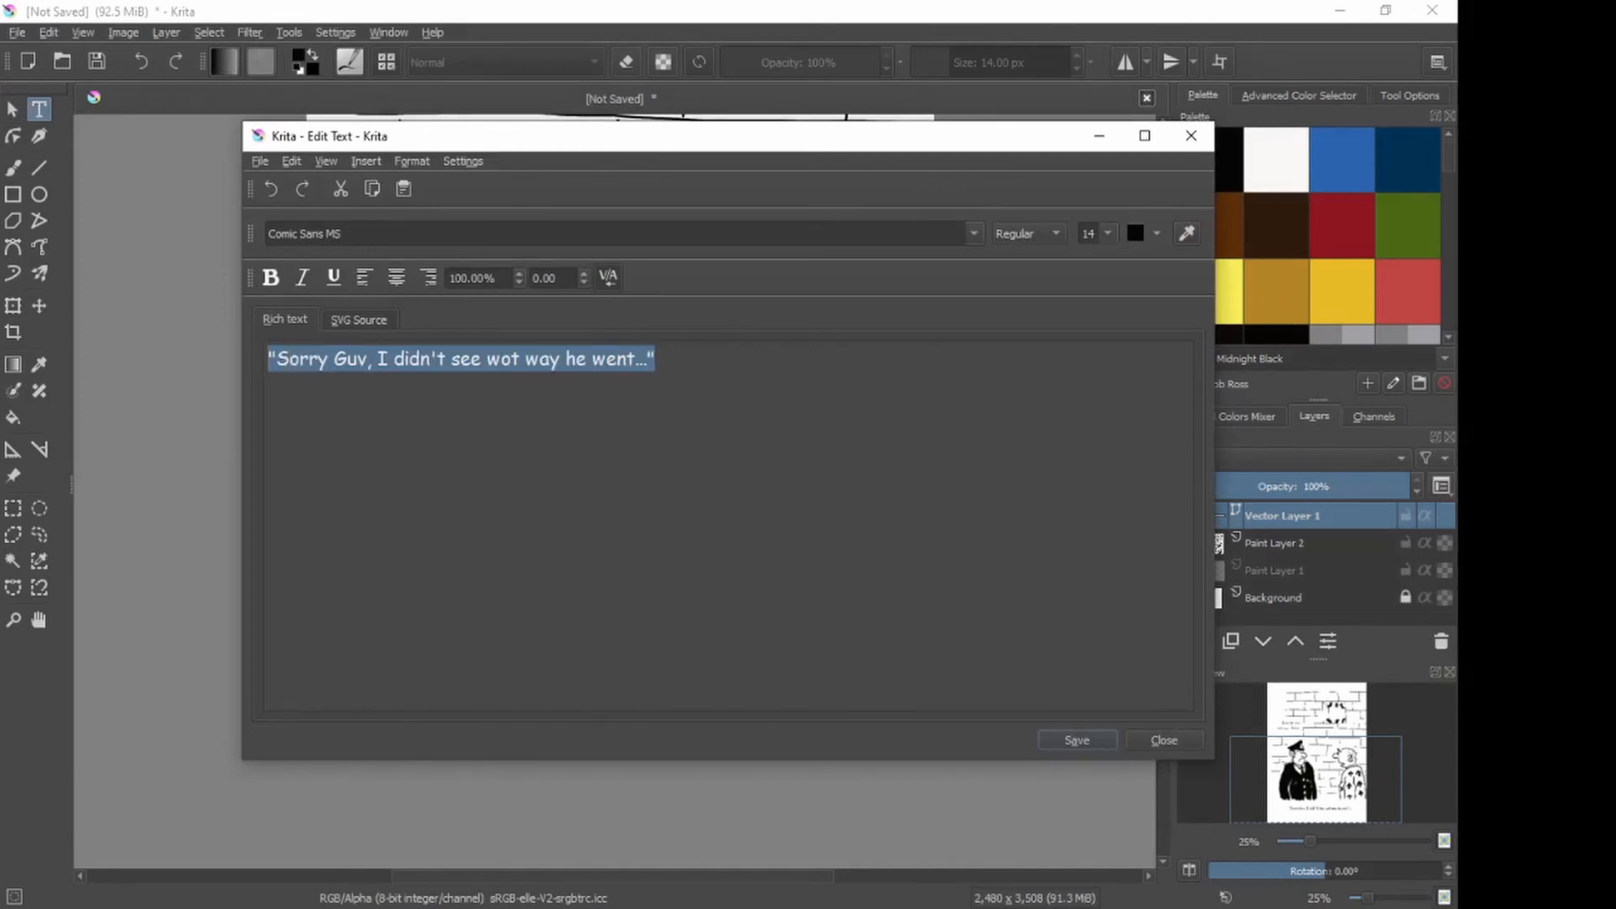
left_click(1107, 234)
left_click(1092, 368)
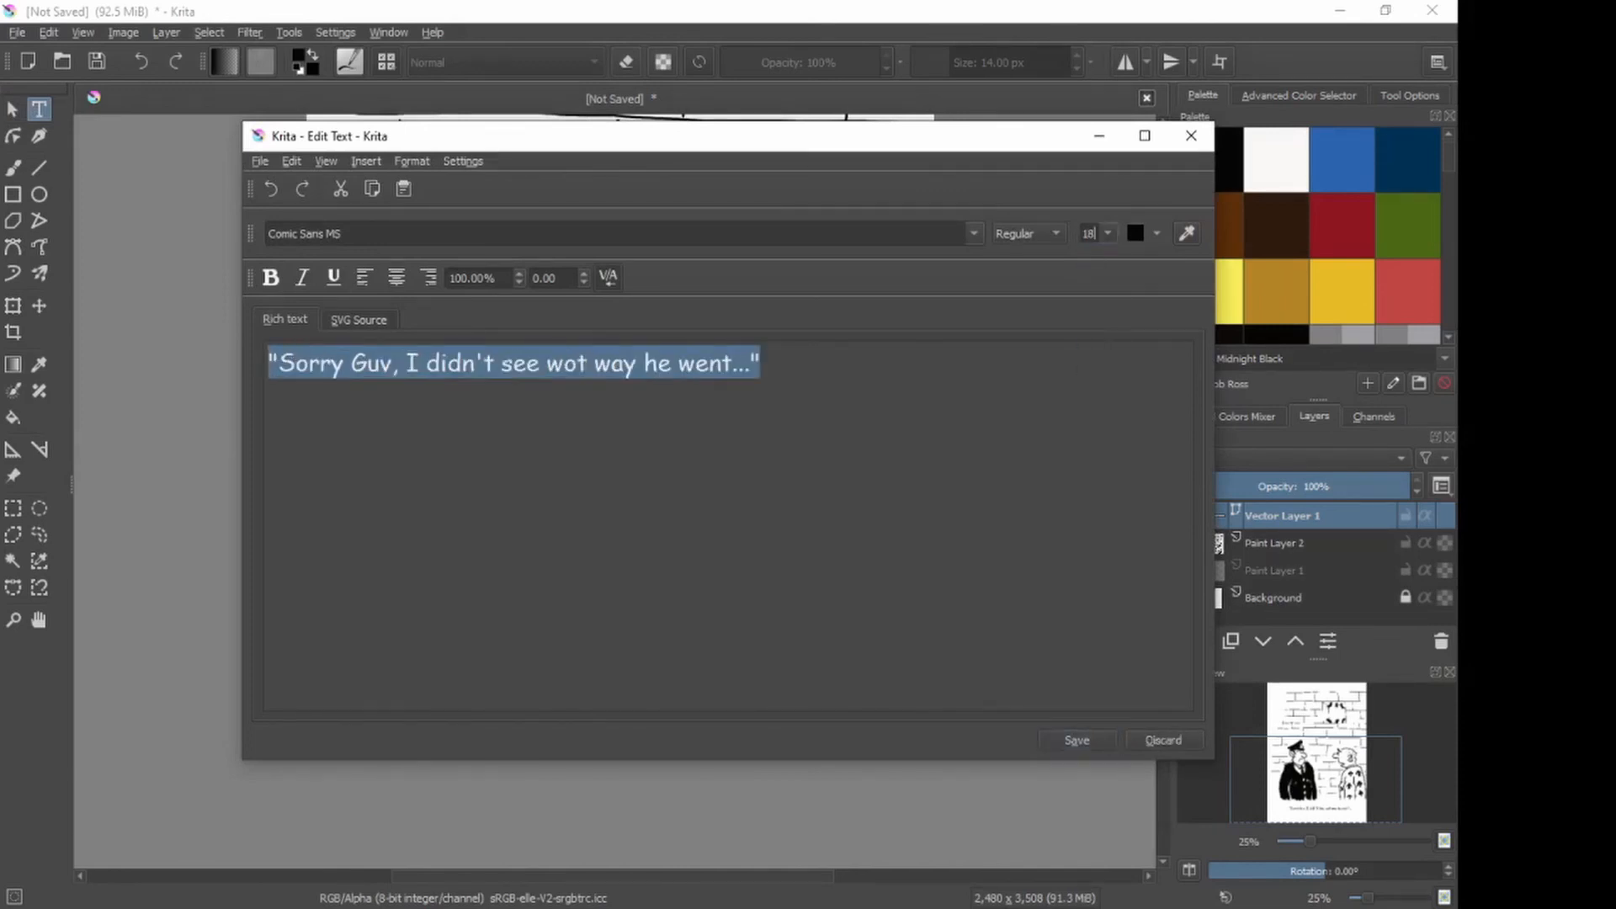
left_click(1077, 741)
left_click(1163, 741)
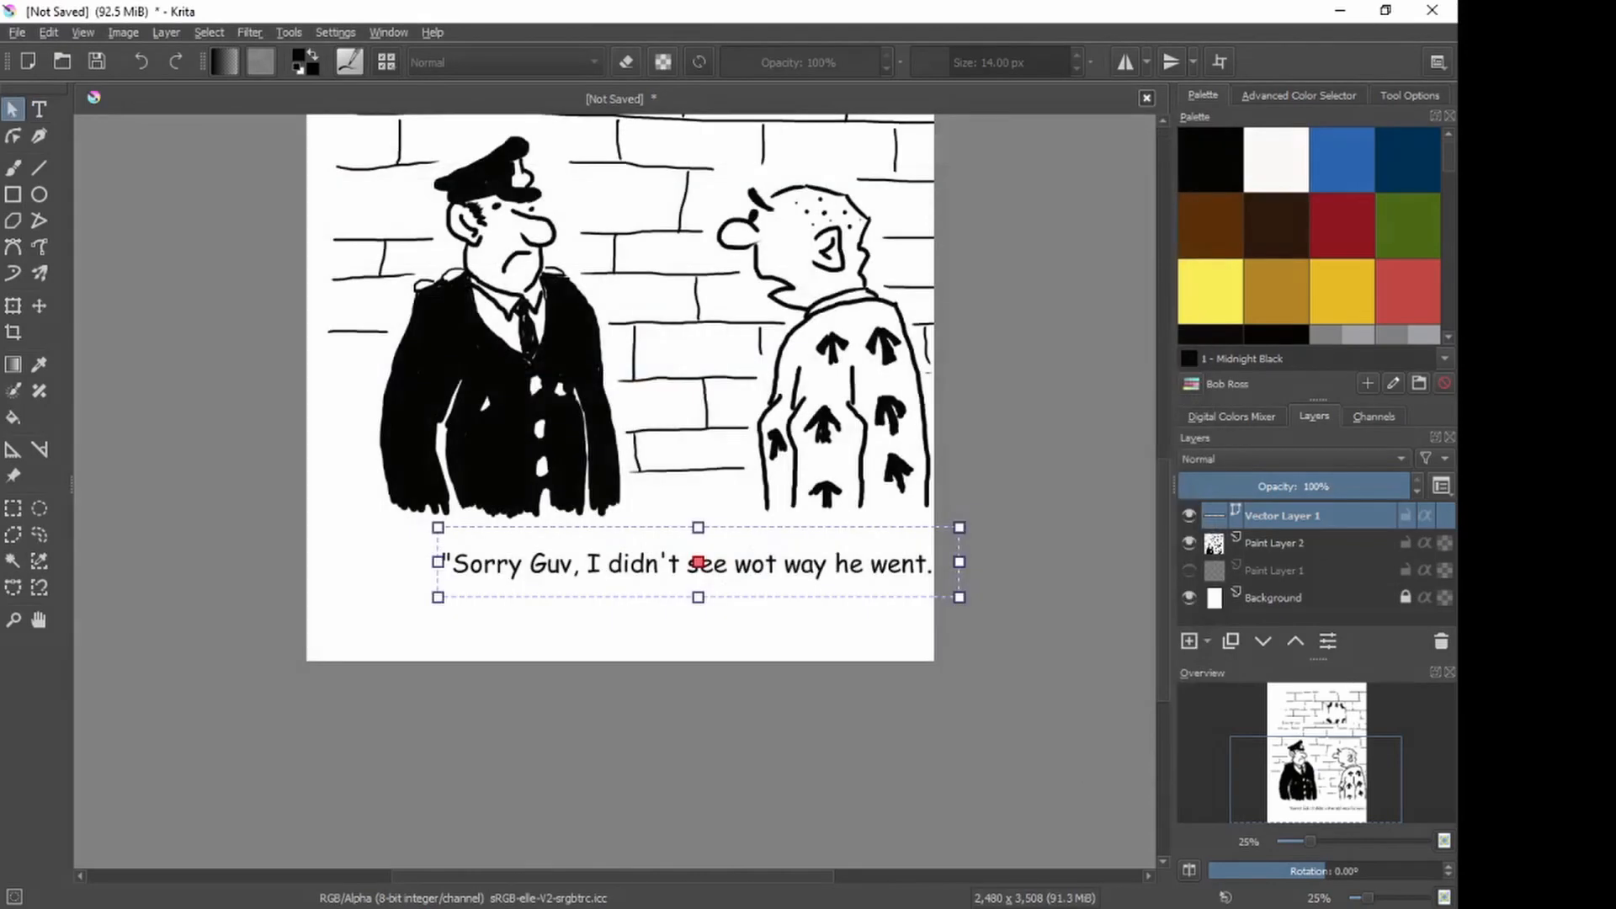
Step: Centre the caption in the blank strip beneath the two figures and switch back to the Freehand Brush
left_click_drag(698, 562, 676, 570)
left_click_drag(648, 576, 645, 574)
left_click(13, 168)
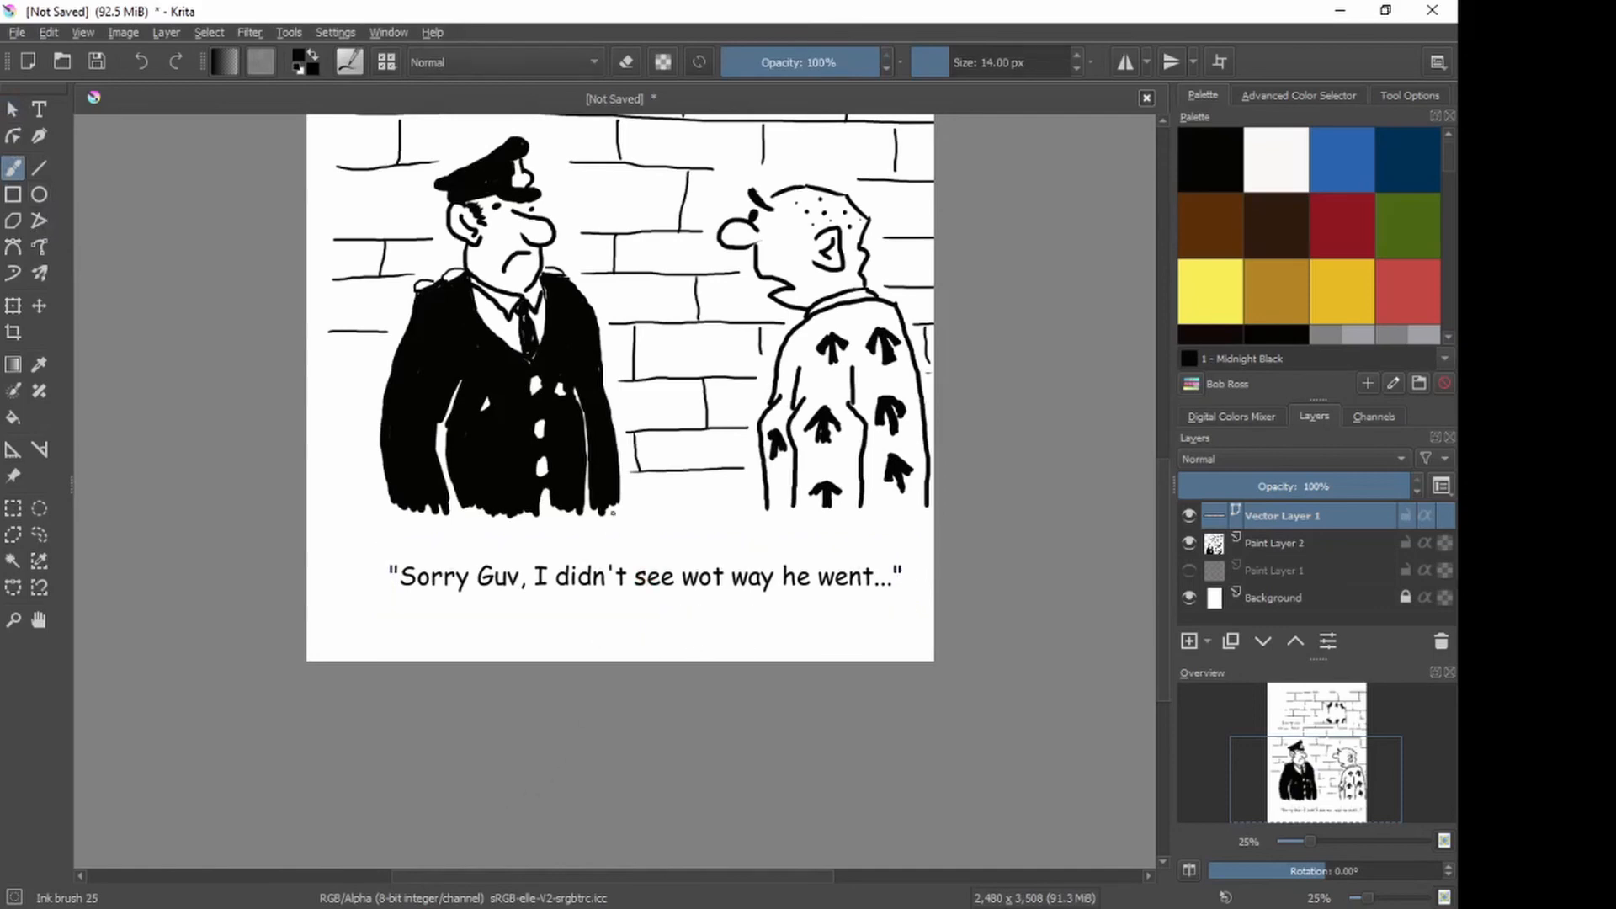
Step: Save the cartoon as a Krita document named Prison in the WIP Illustrations folder
scroll(620, 493, "up", 5)
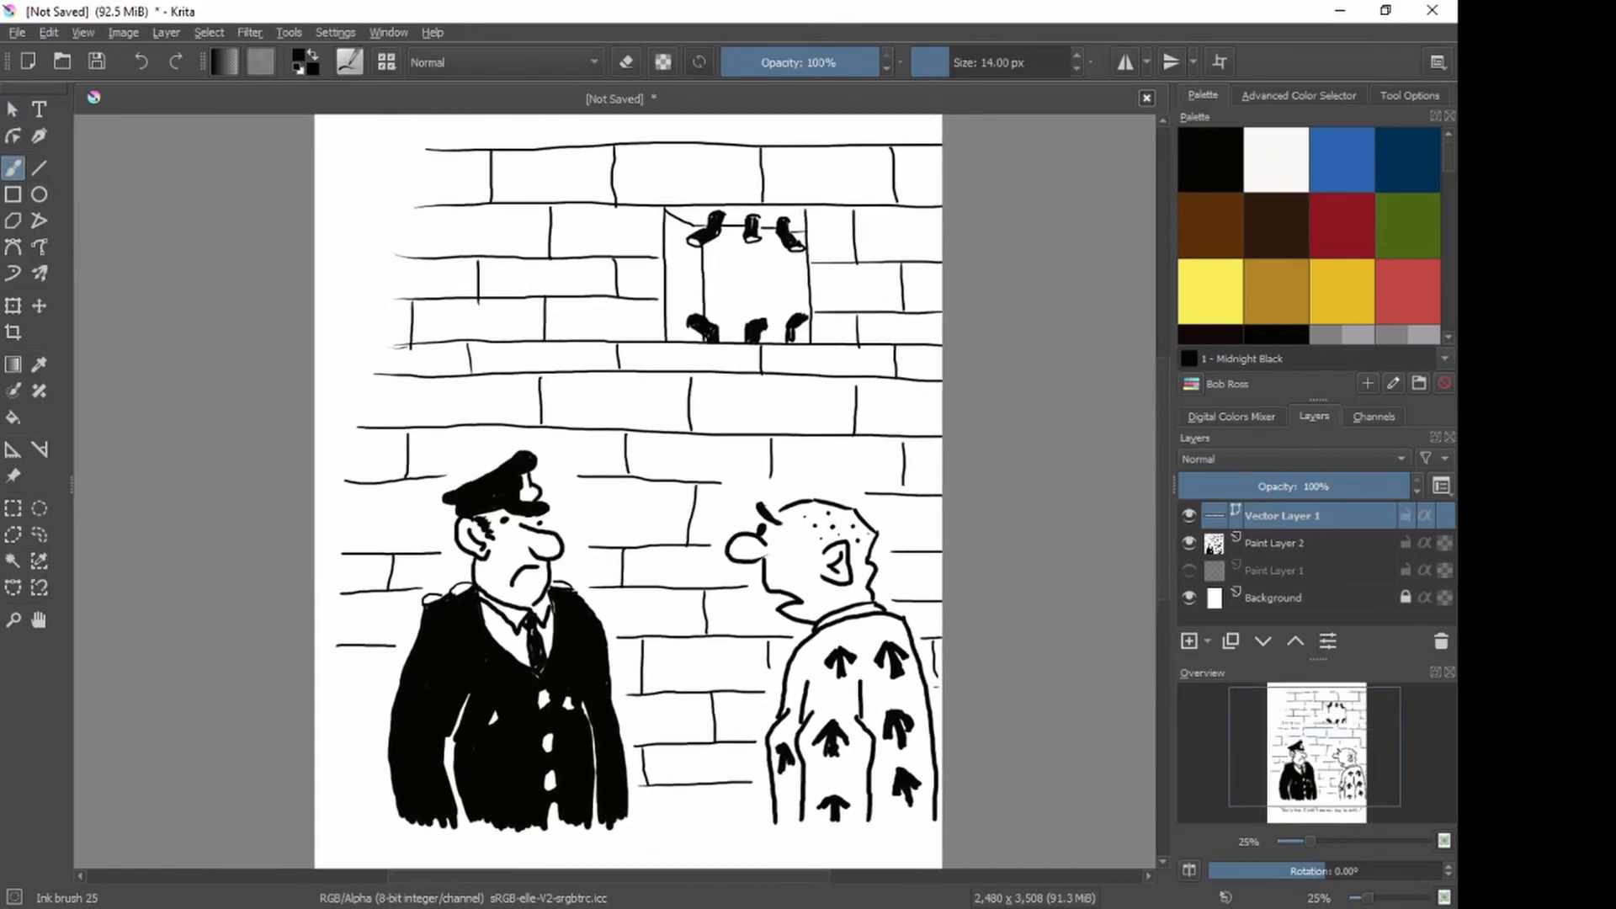
key("minus")
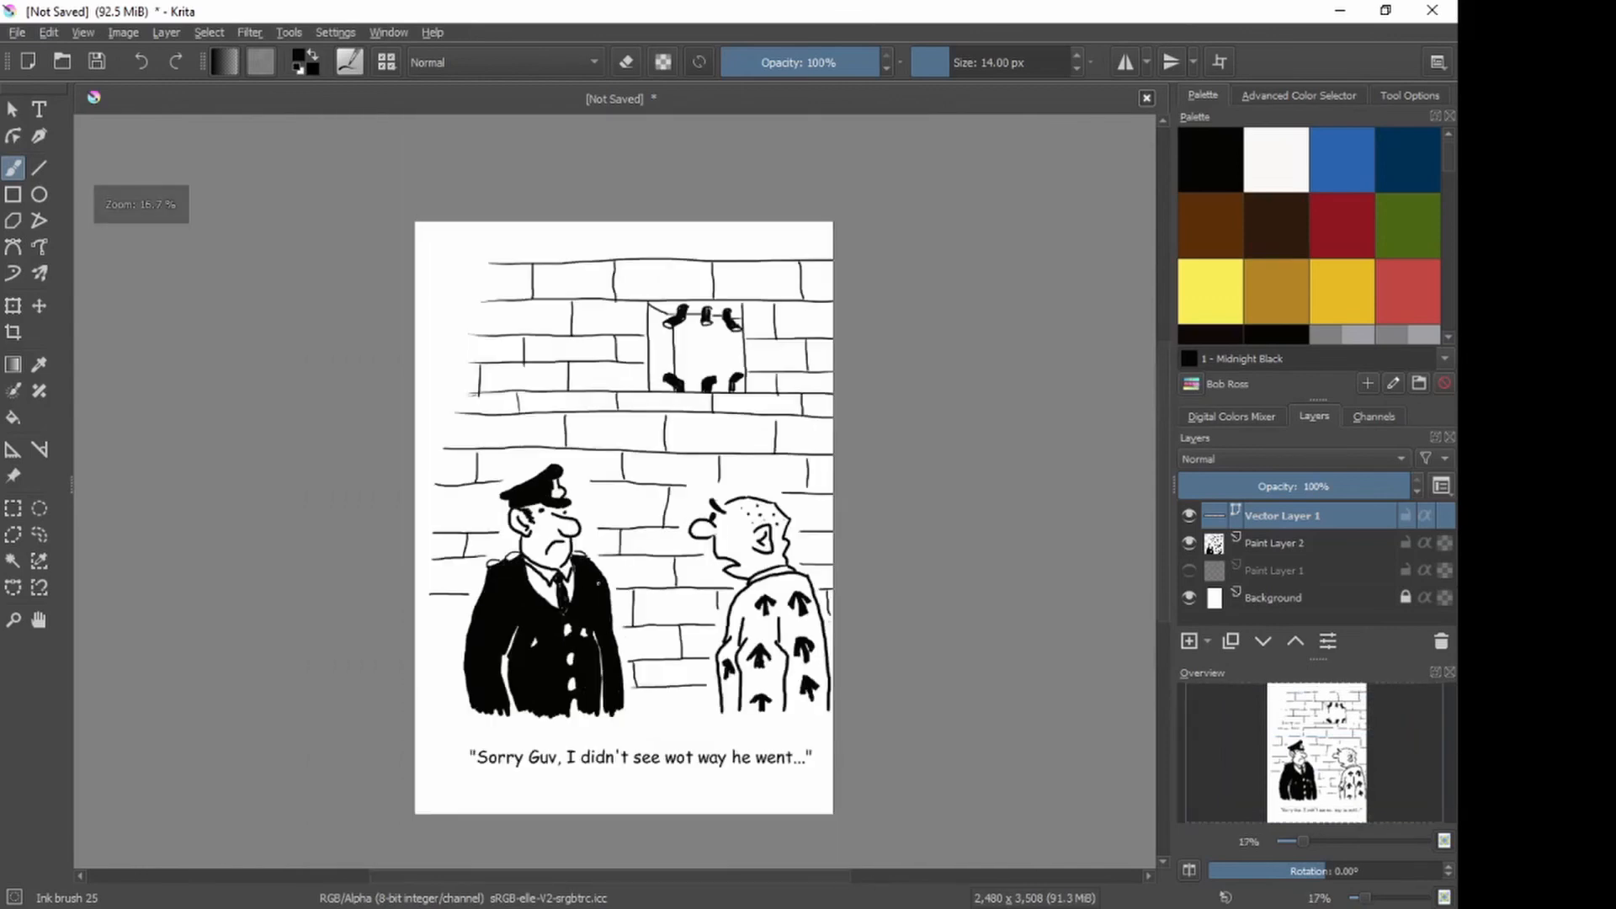
left_click_drag(598, 583, 593, 544)
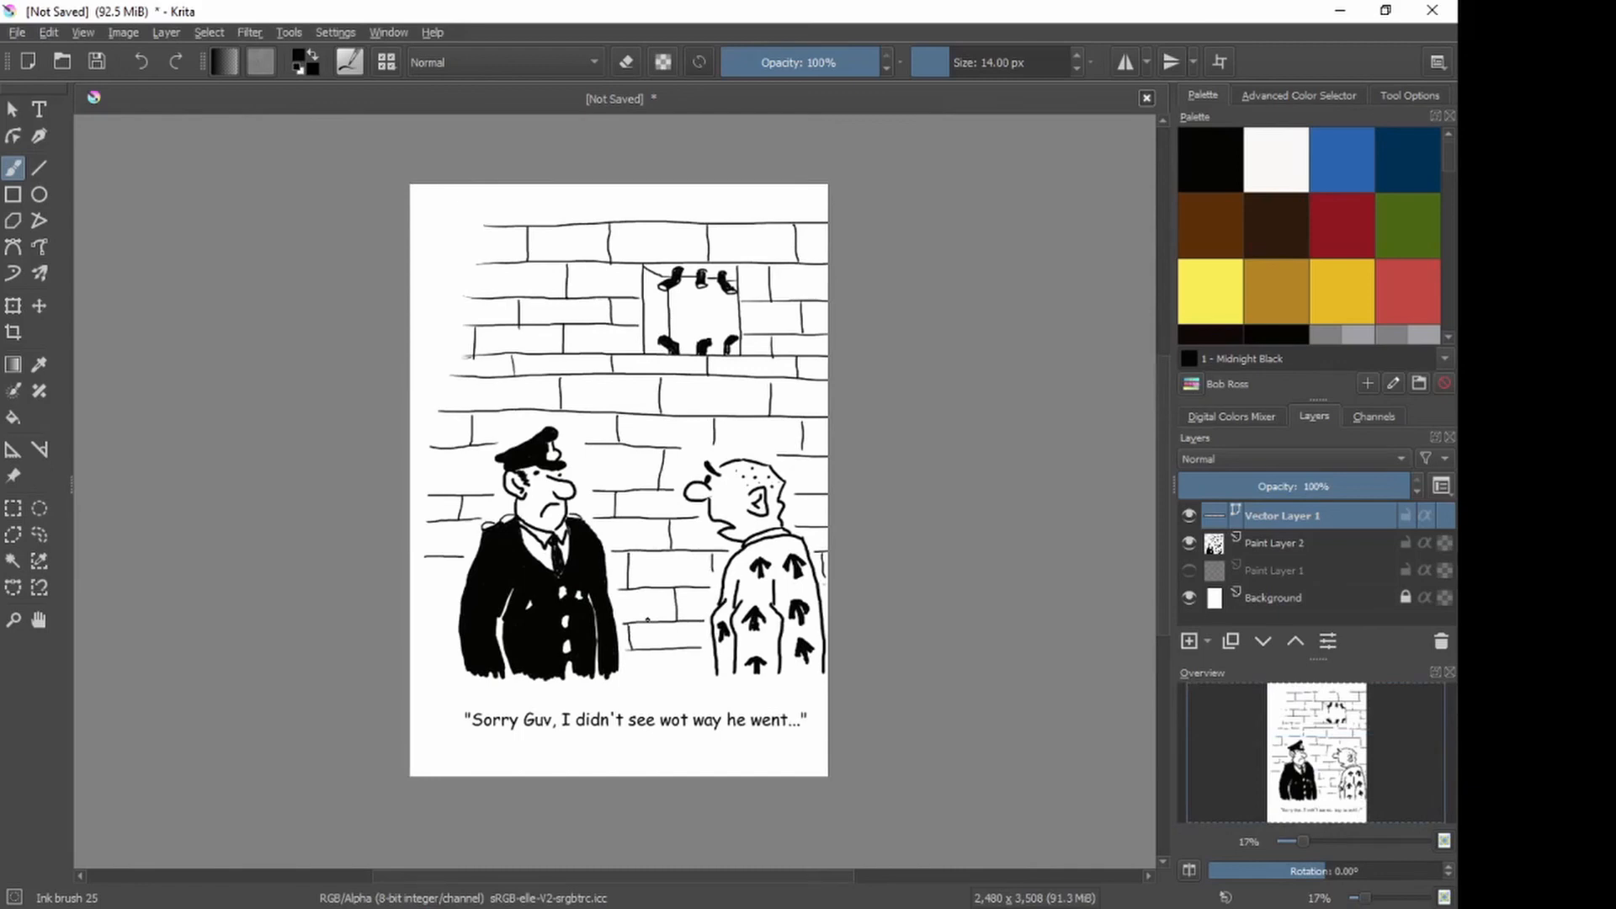
key("alt+f")
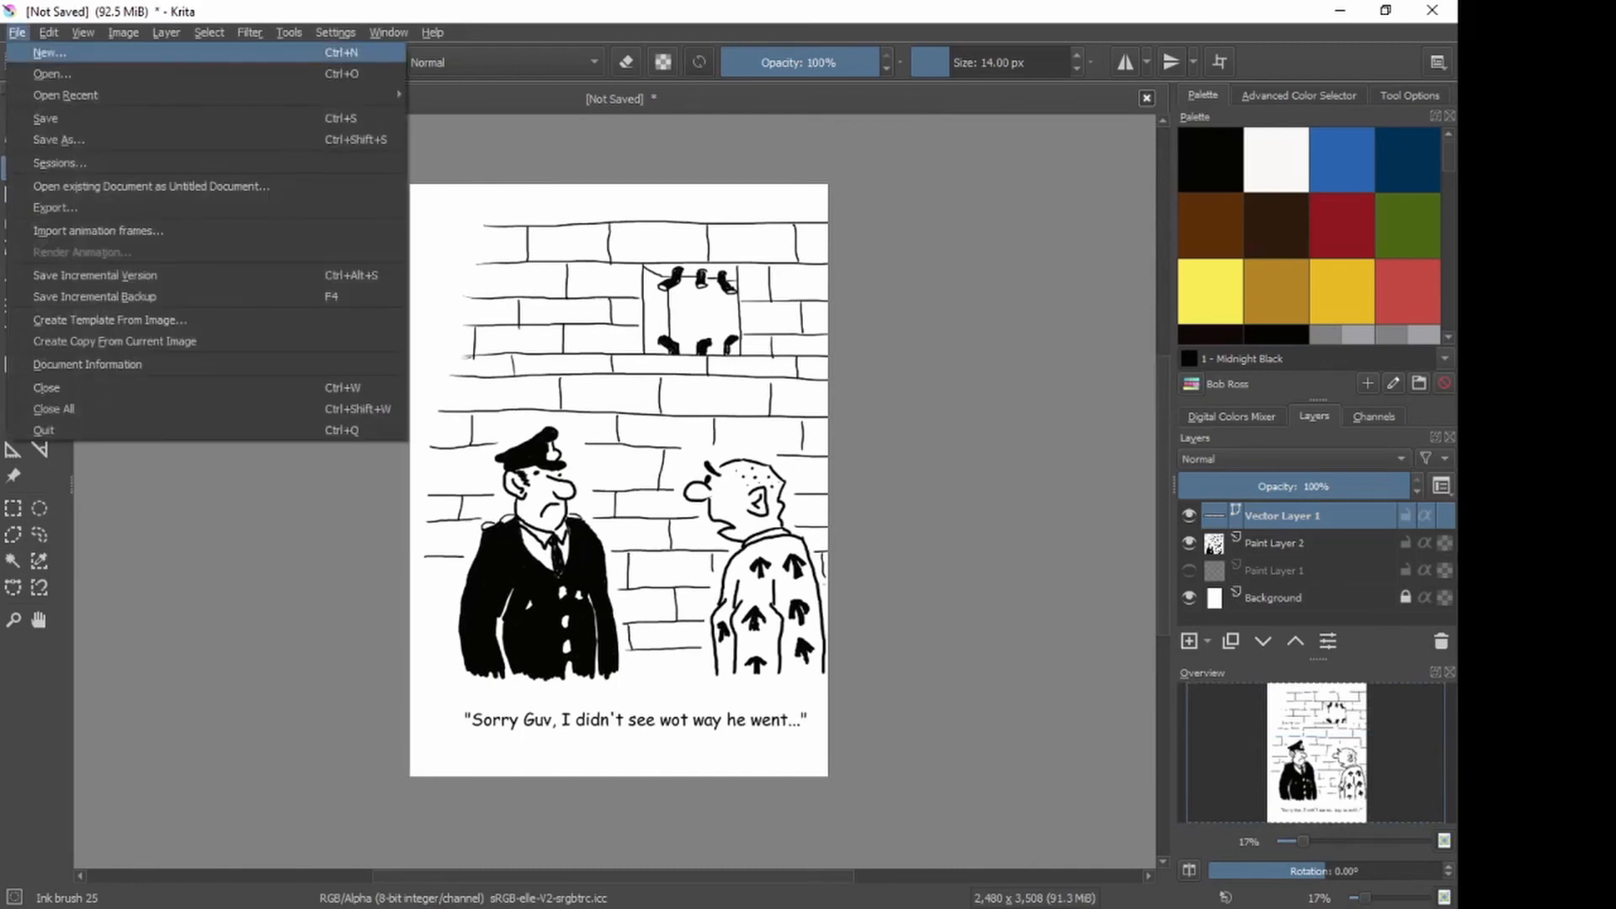
key("Down")
key("Down")
key("Down")
key("Down")
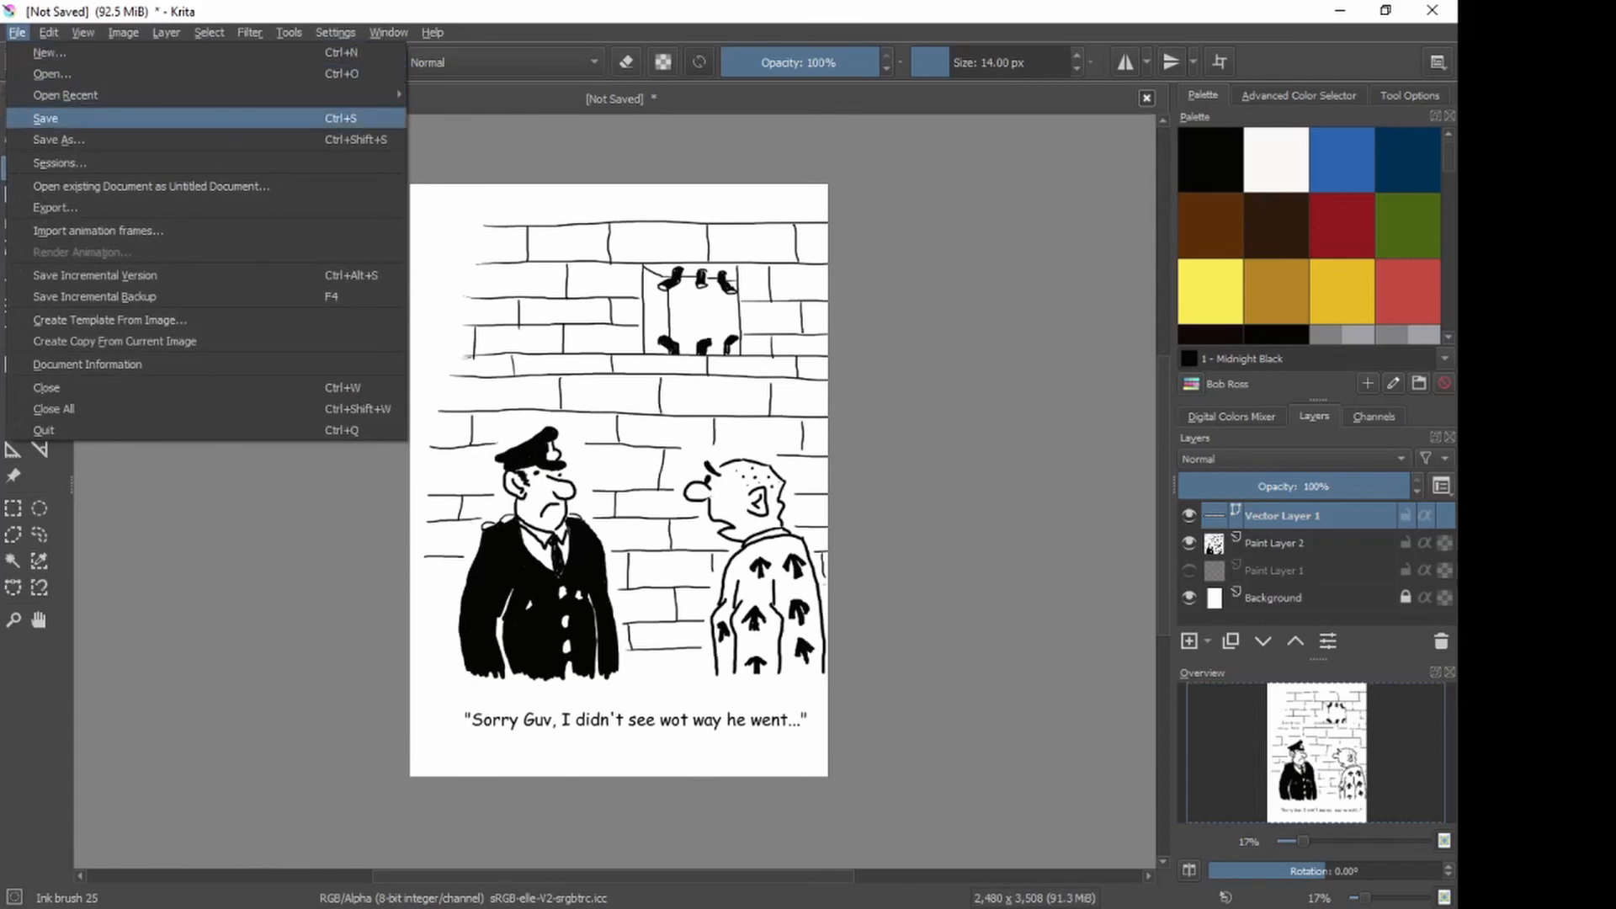
key("Return")
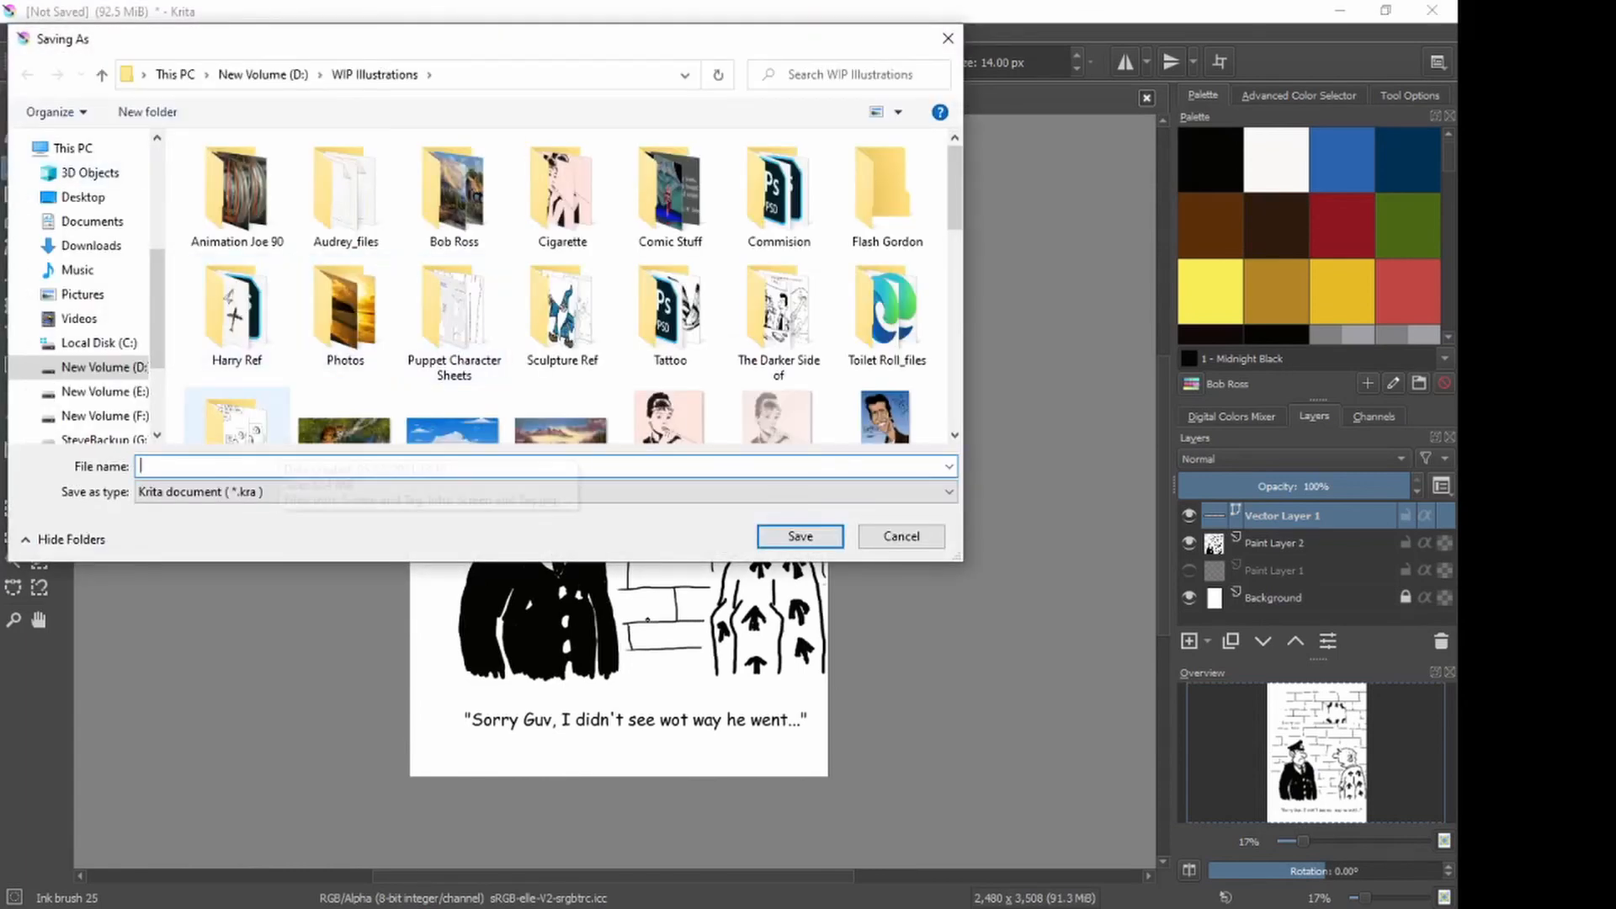
type("Pris")
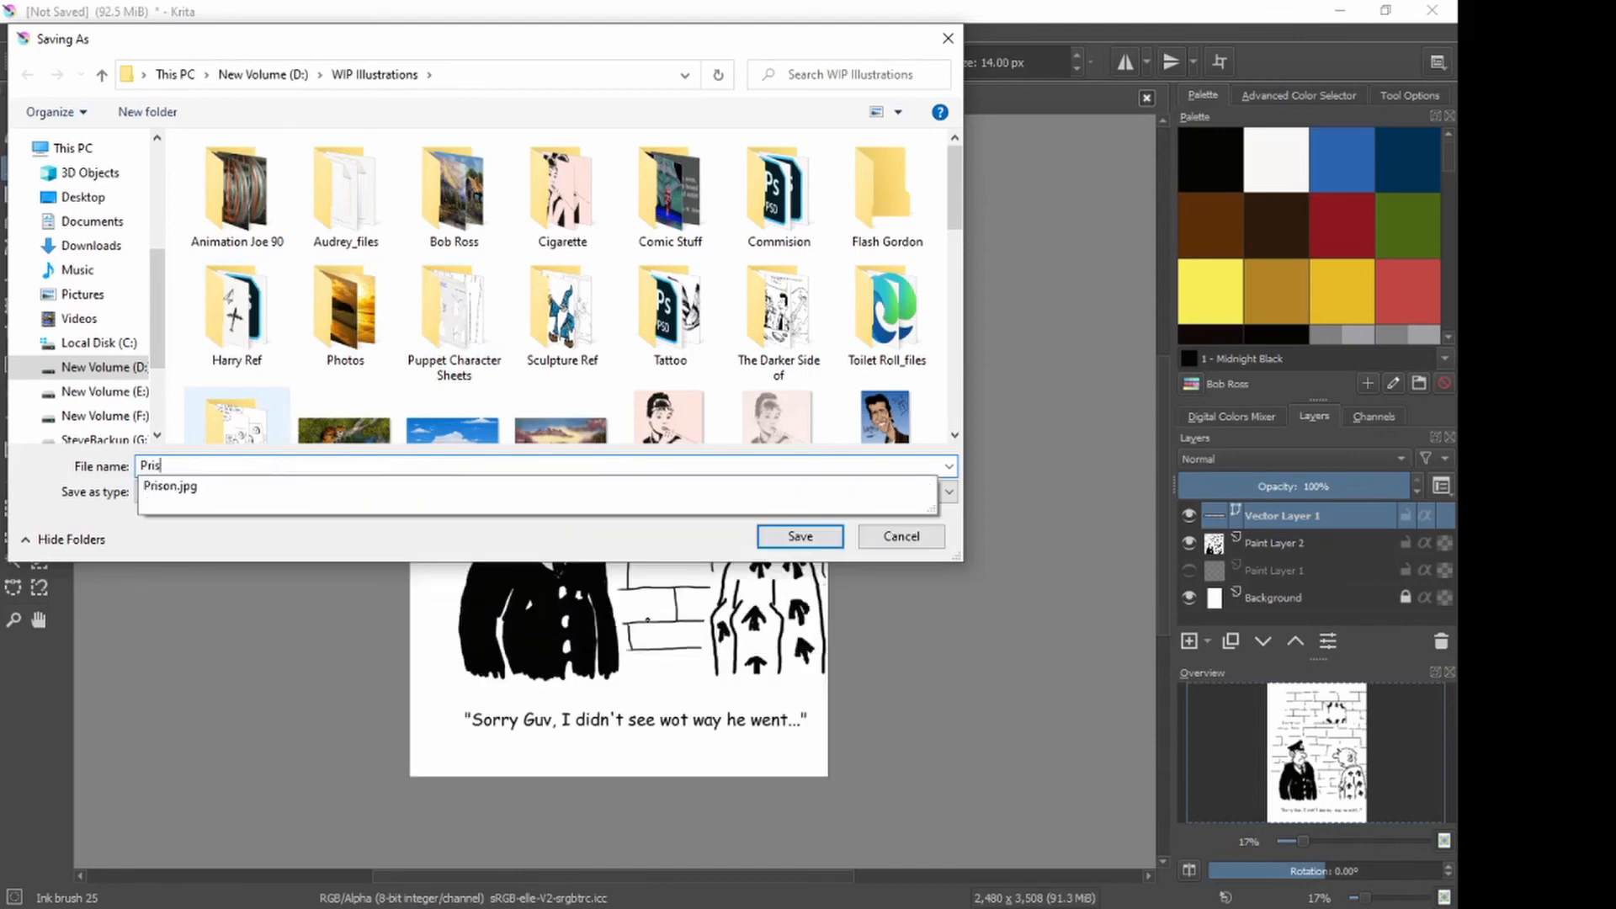
type("on")
key("Return")
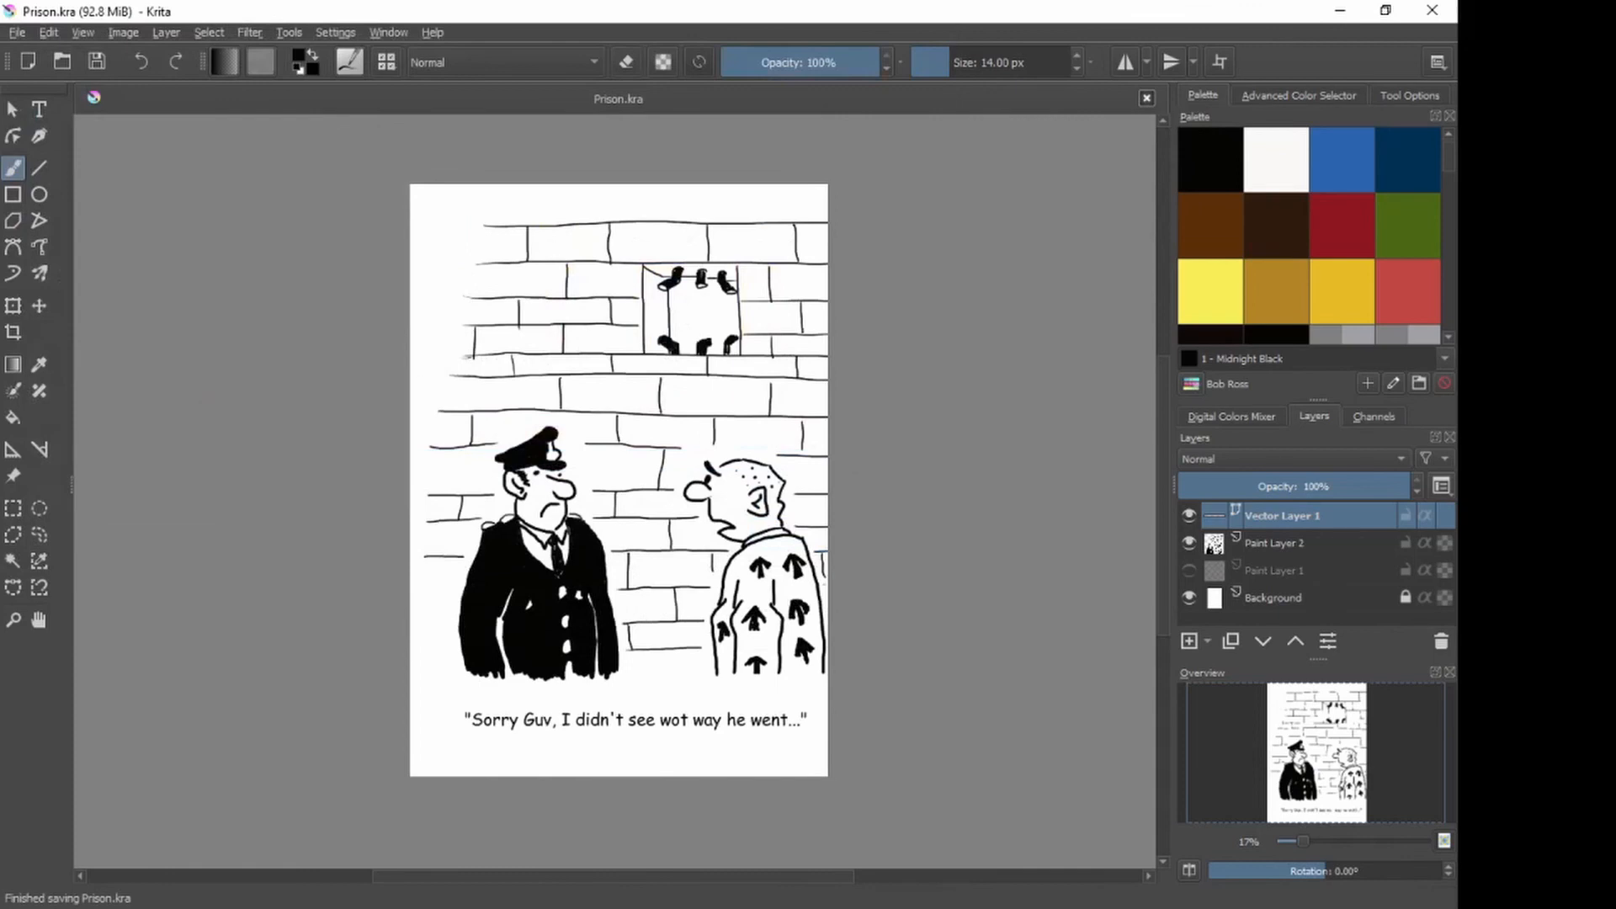
Step: Export the cartoon as a JPEG image named PrisonPrompt, accepting the offered JPEG options
right_click(24, 778)
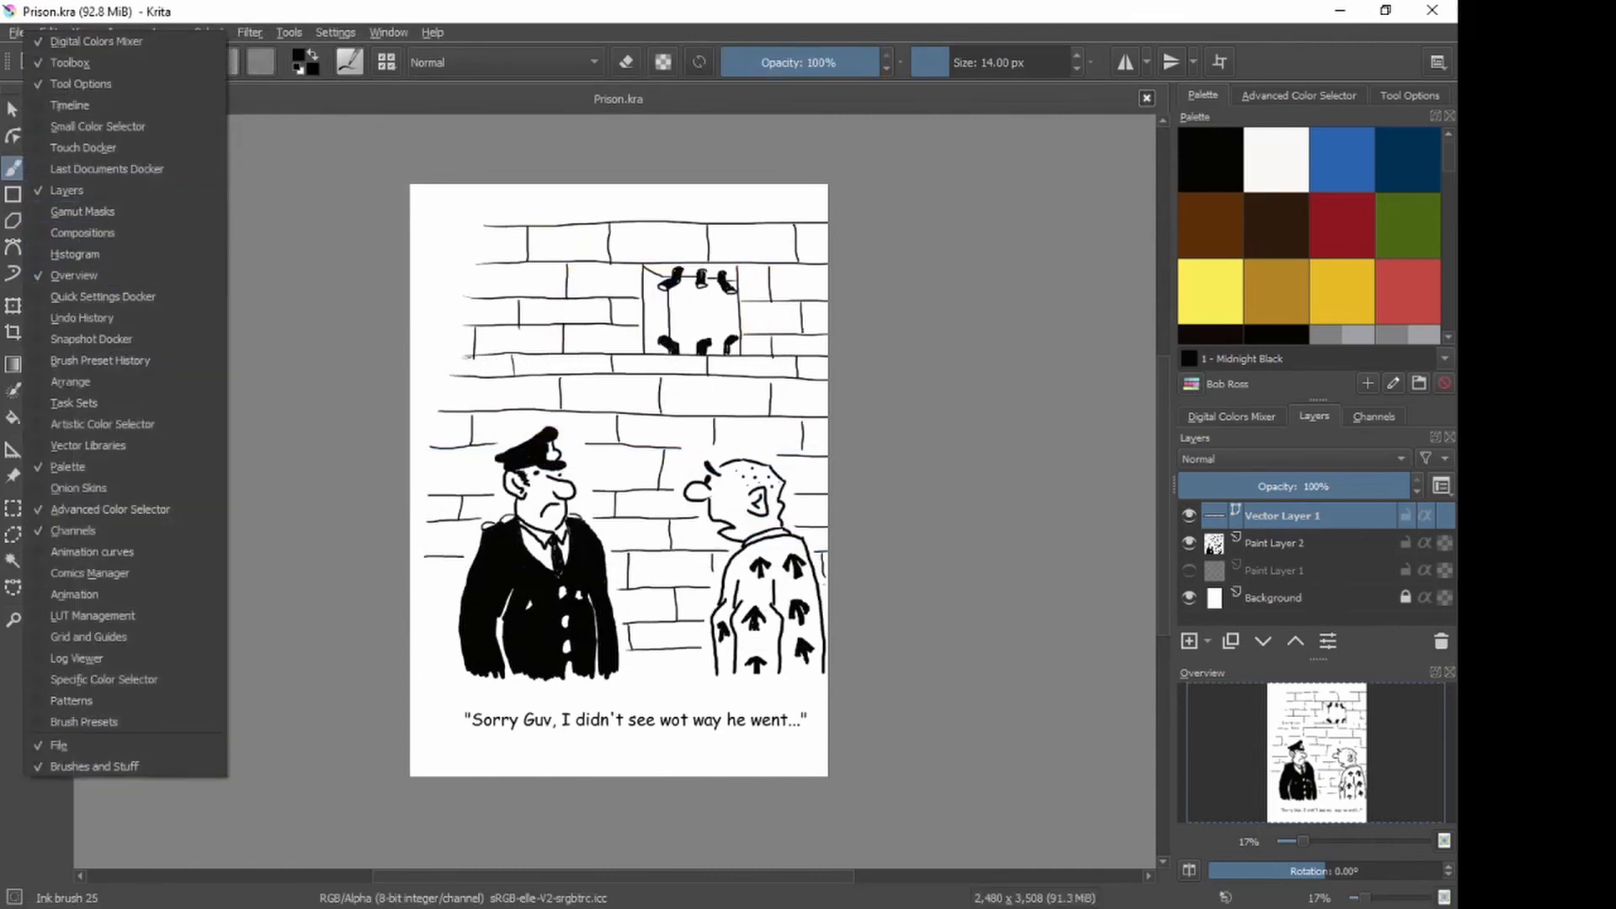
left_click(17, 32)
left_click(67, 206)
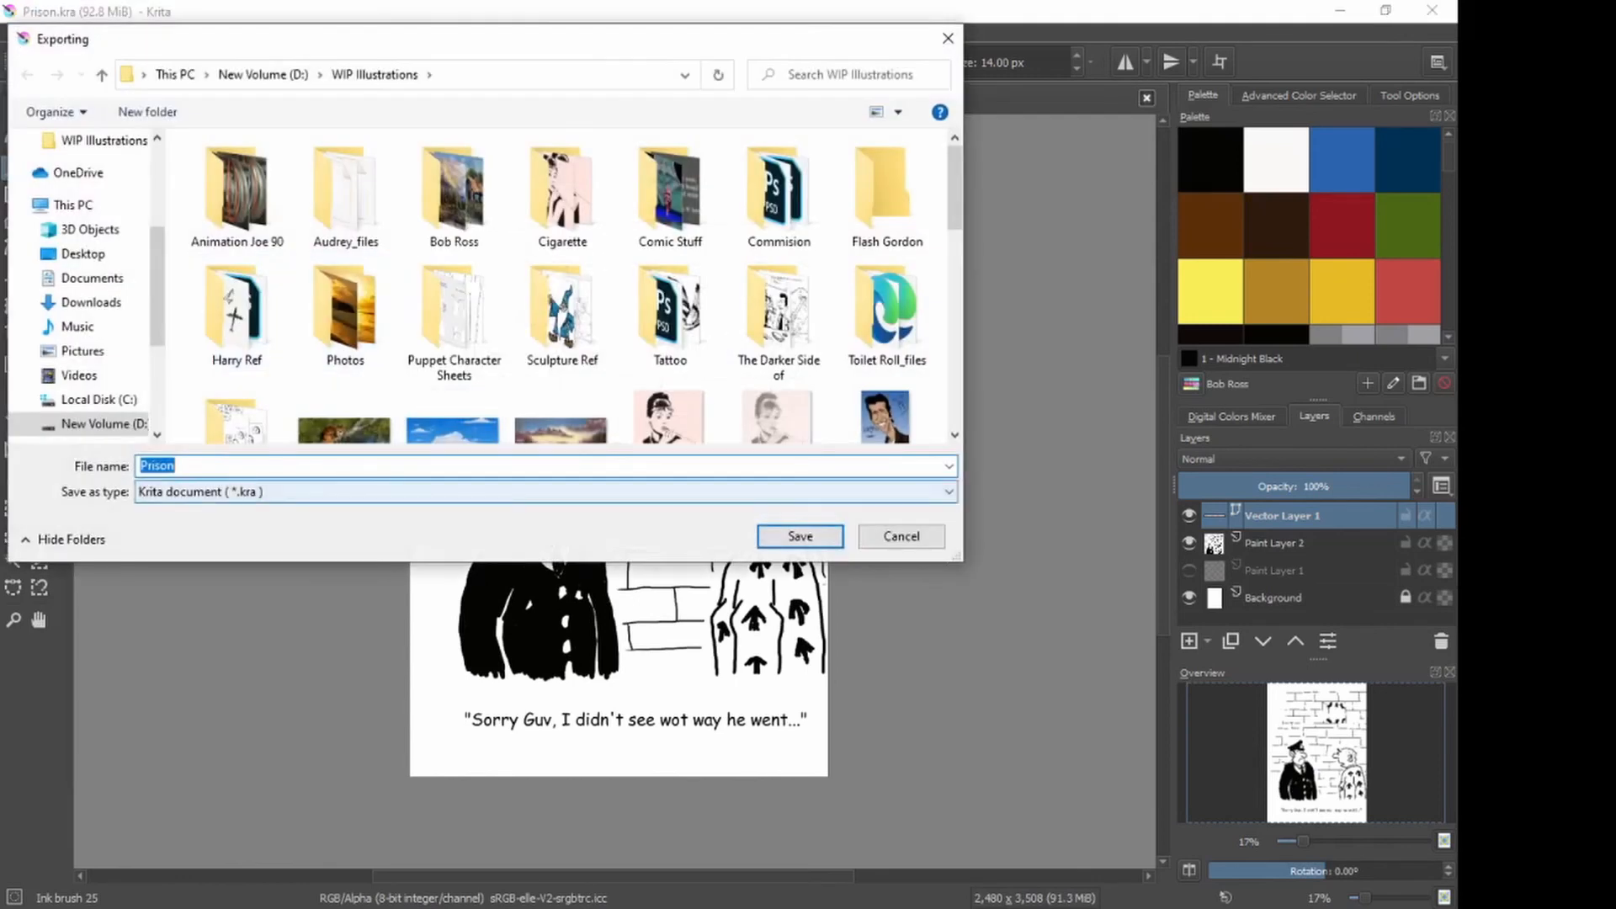
left_click(354, 492)
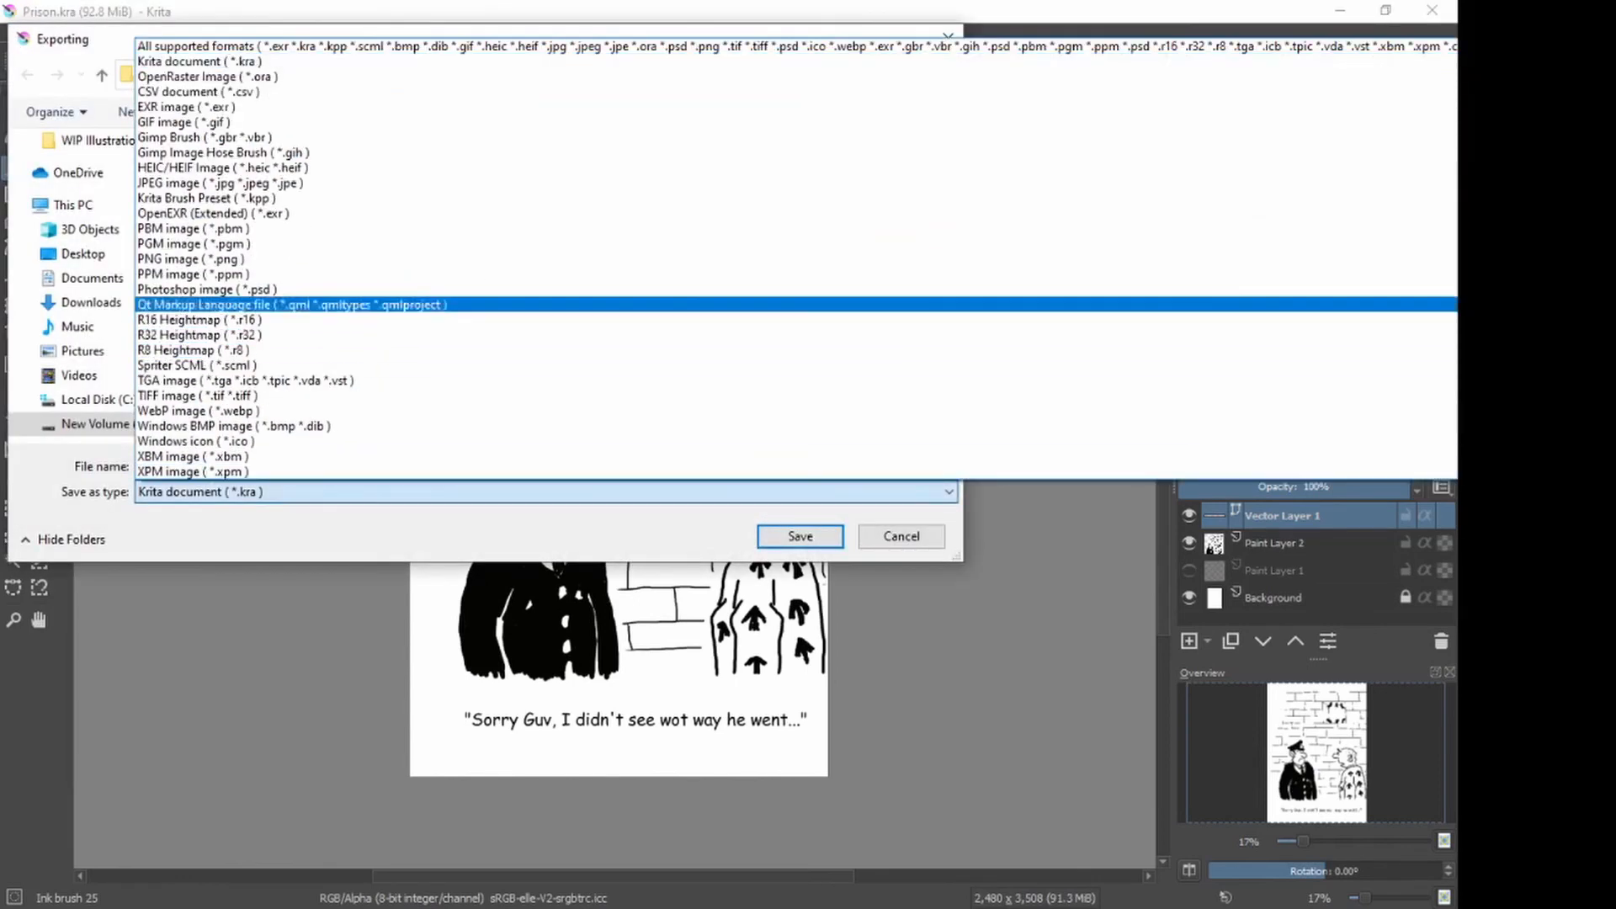
left_click(219, 182)
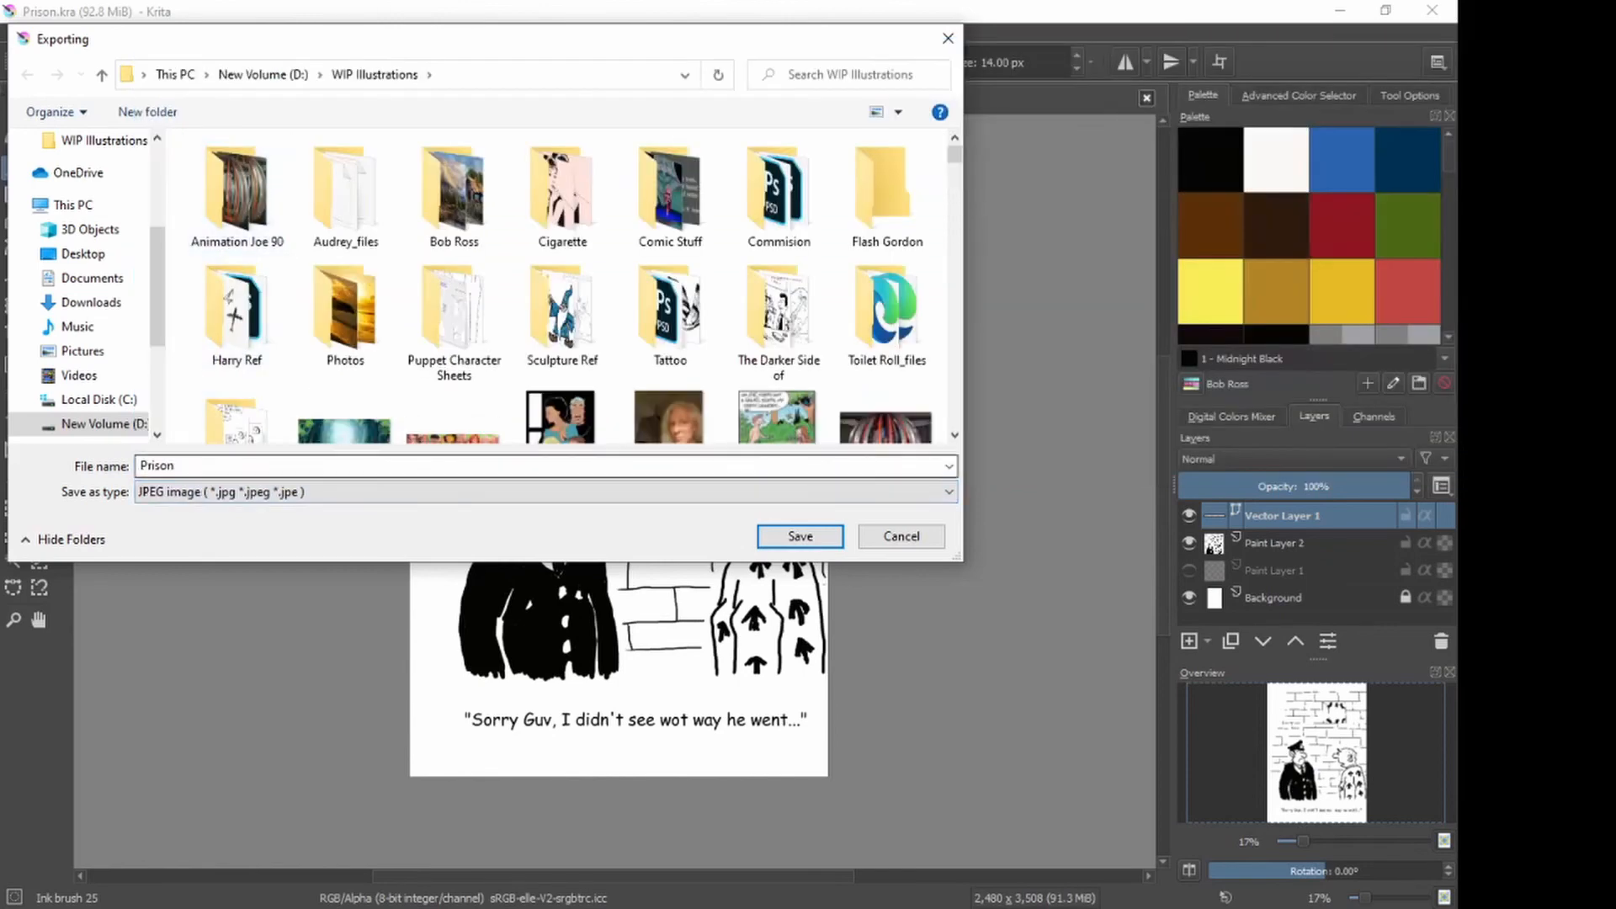
left_click(219, 466)
left_click(178, 466)
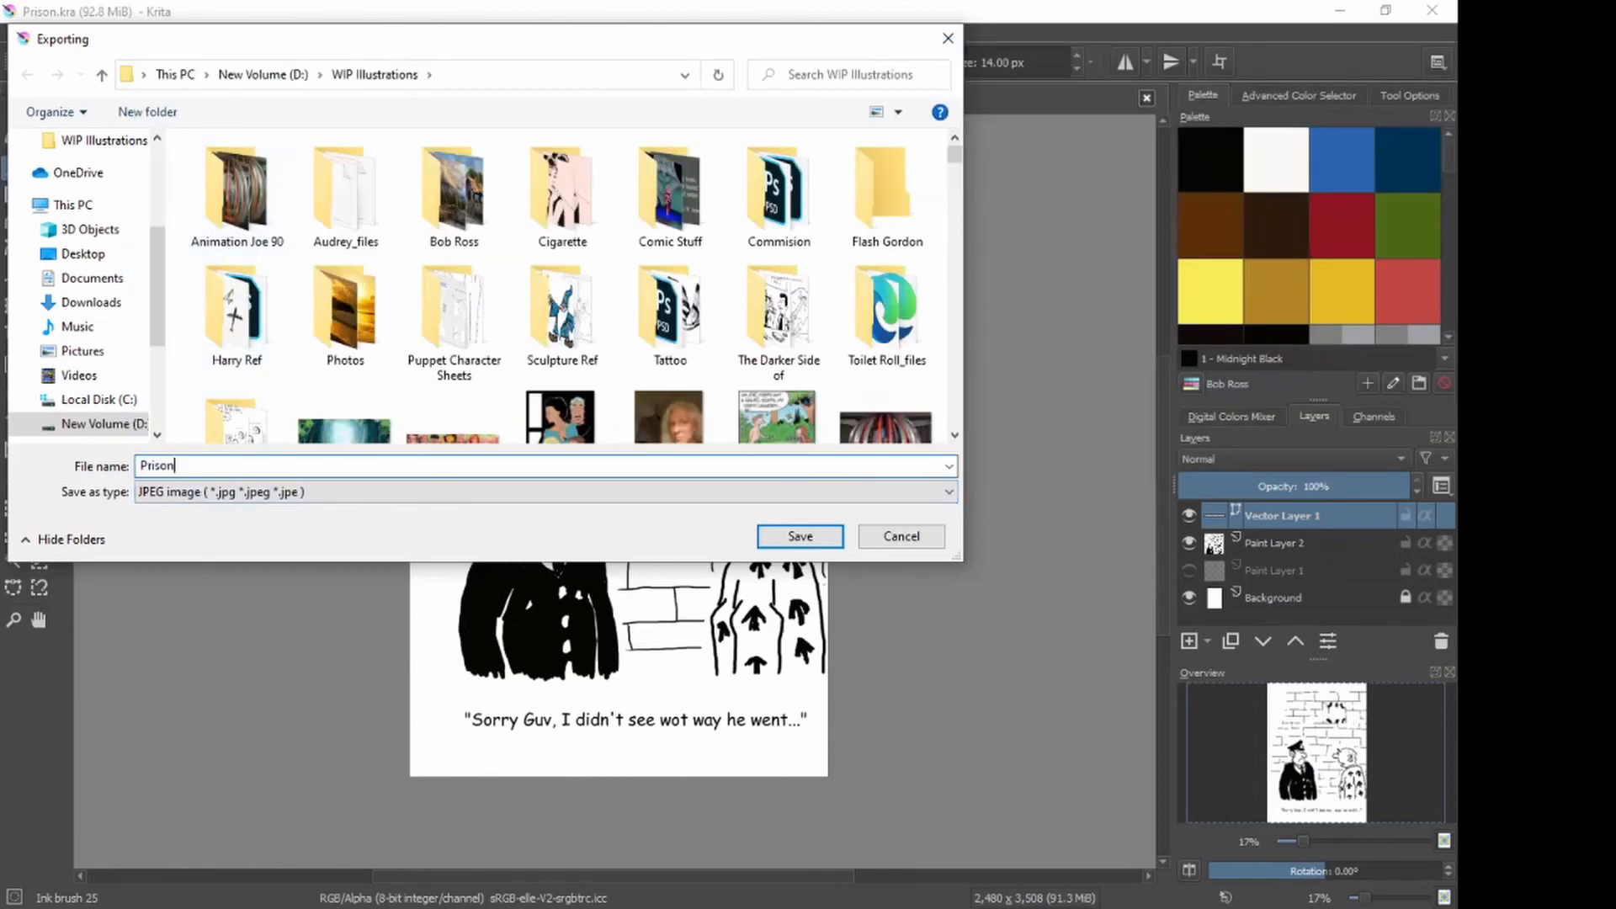
type("Prompt")
key("Return")
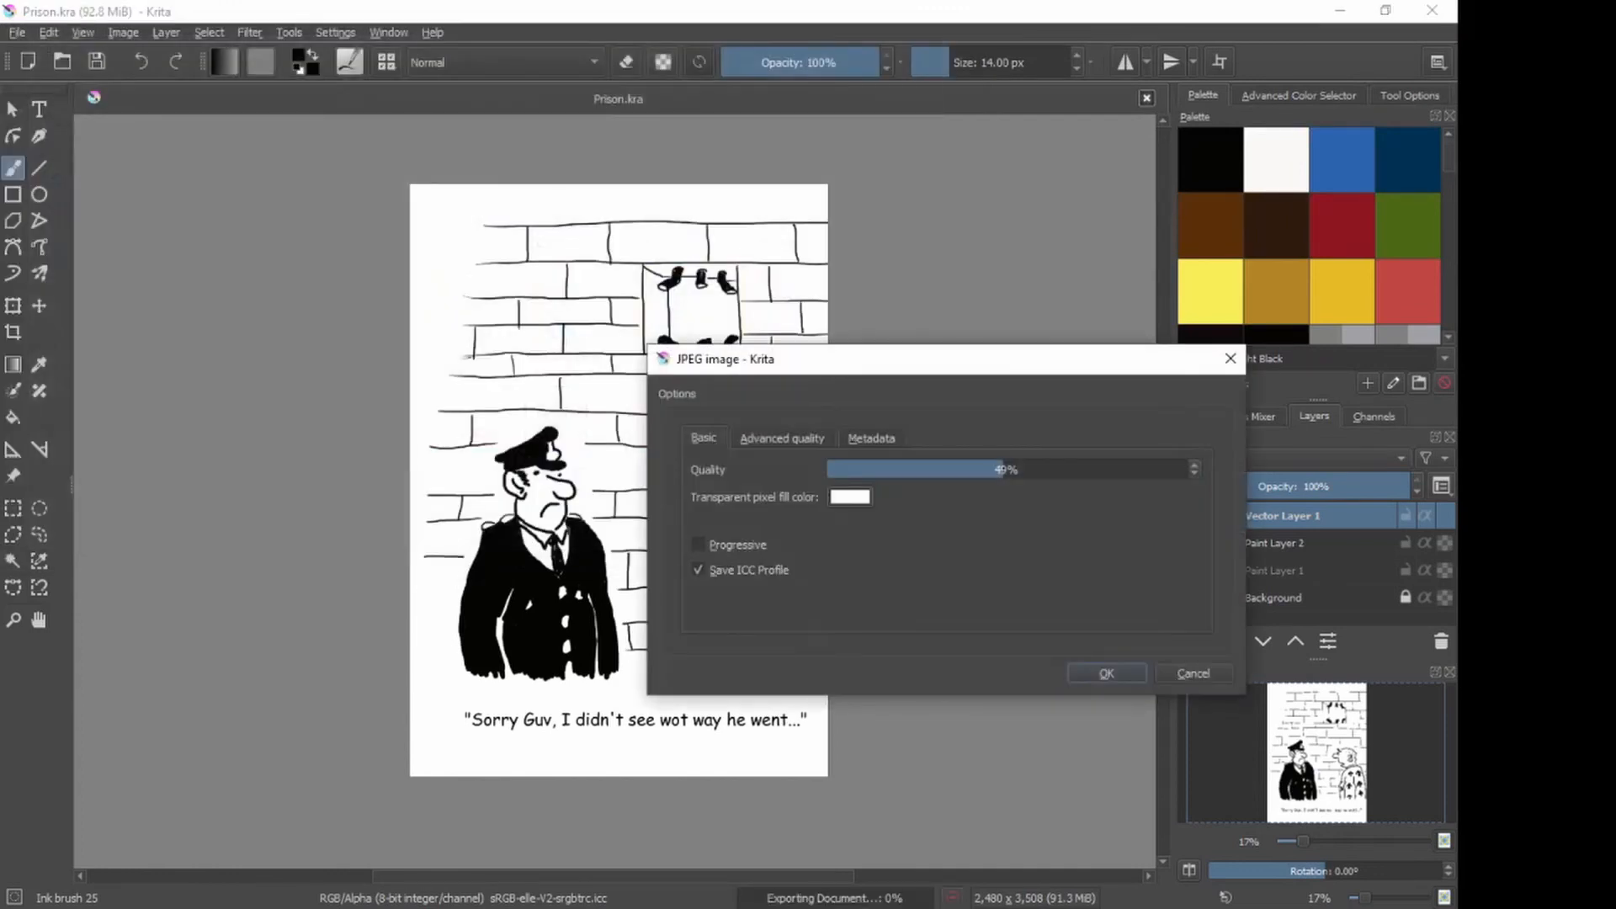
key("Return")
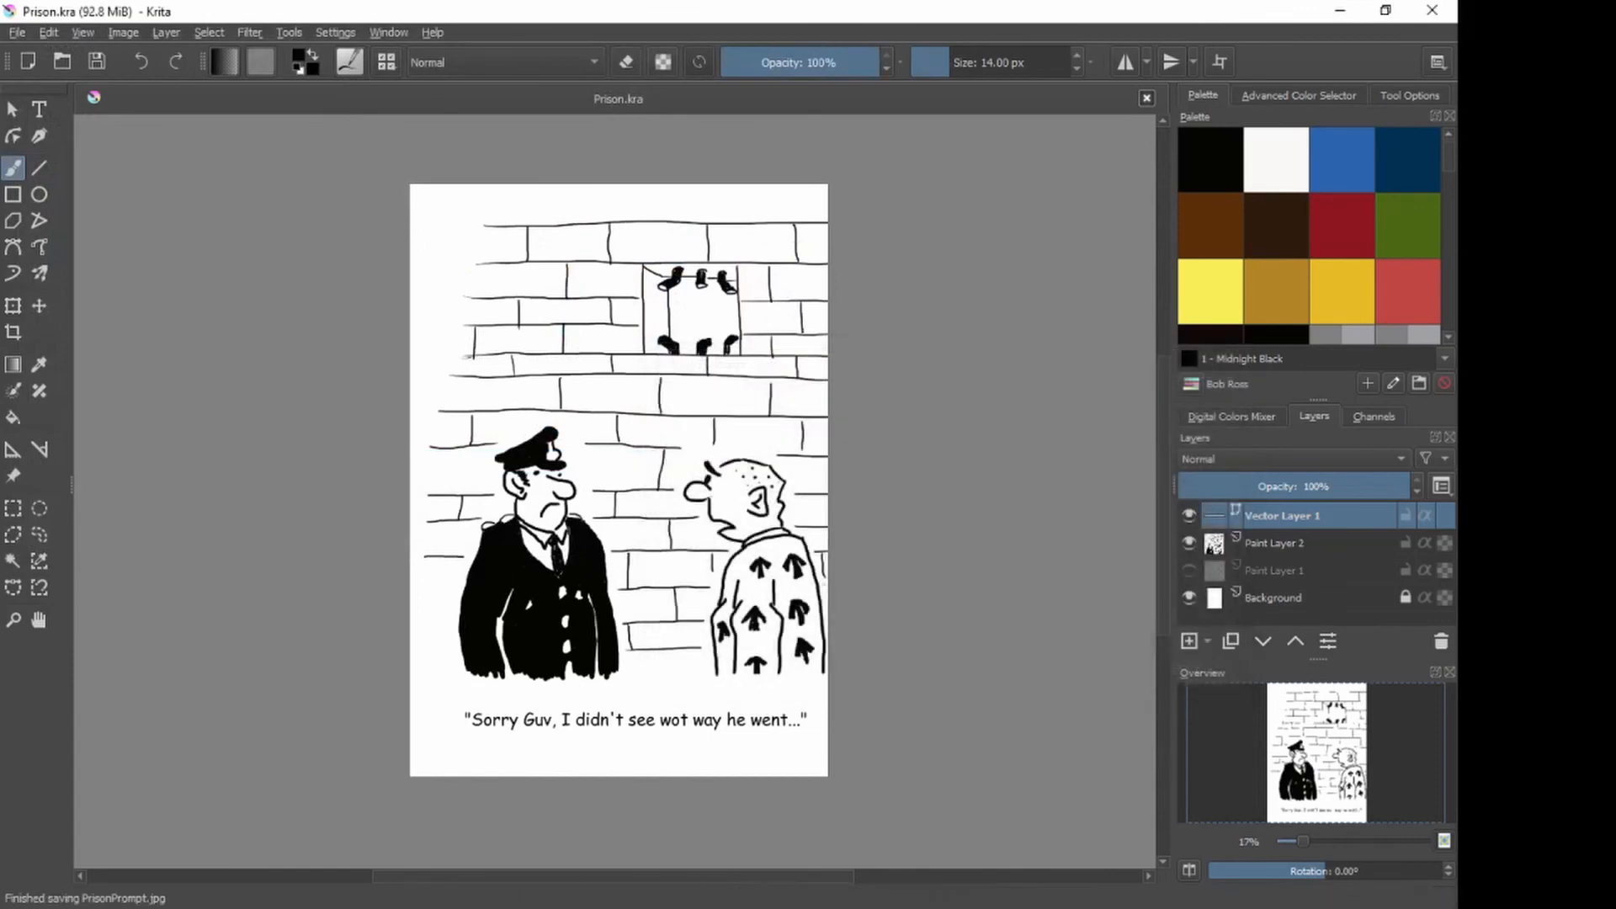